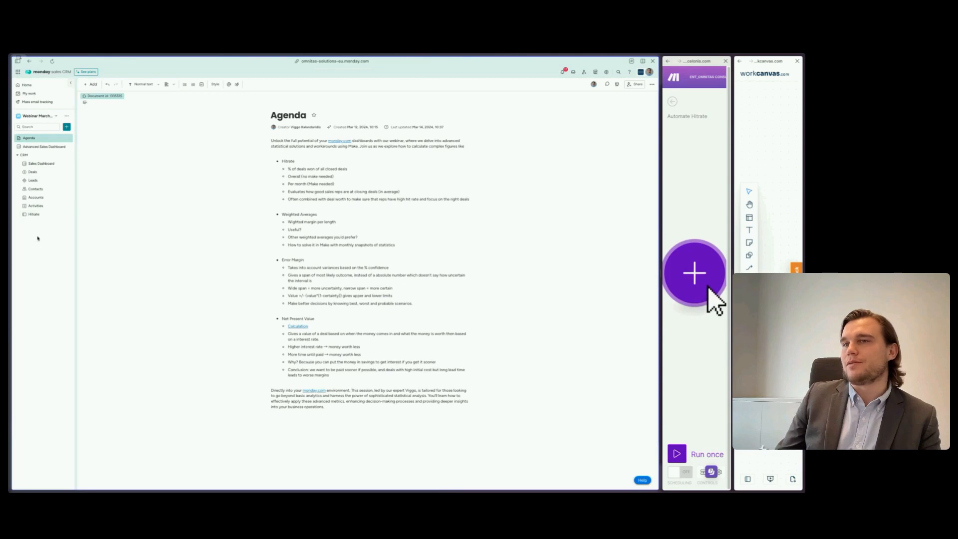
# Look over the Sales Dashboard and the Advanced Sales Dashboard, examining the hit rate, predicted sales, NPV and margin/length charts
pyautogui.click(40, 147)
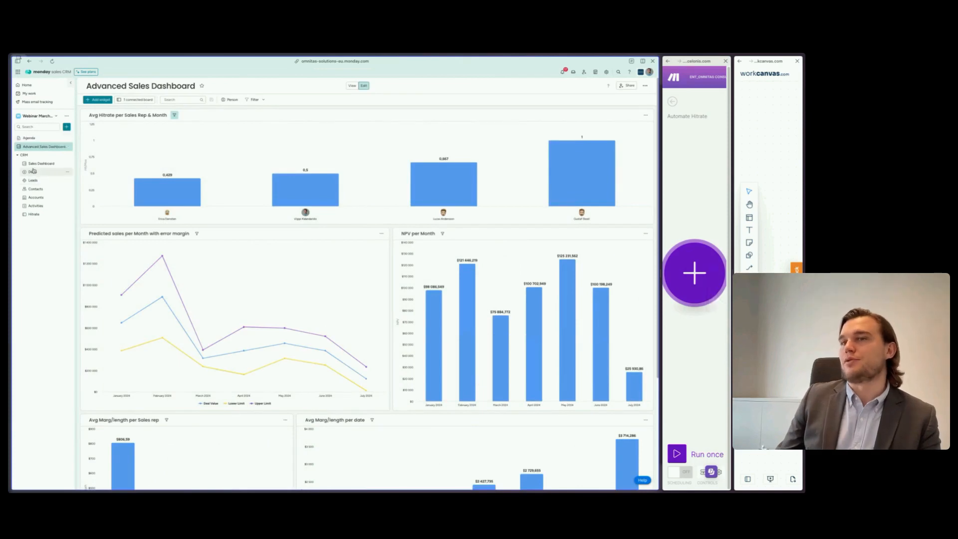
pyautogui.click(43, 164)
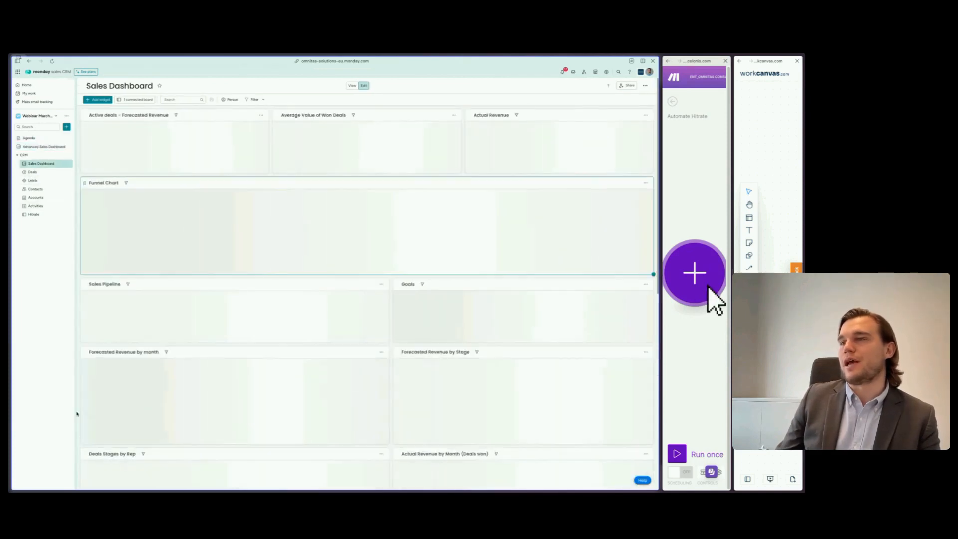
pyautogui.click(42, 146)
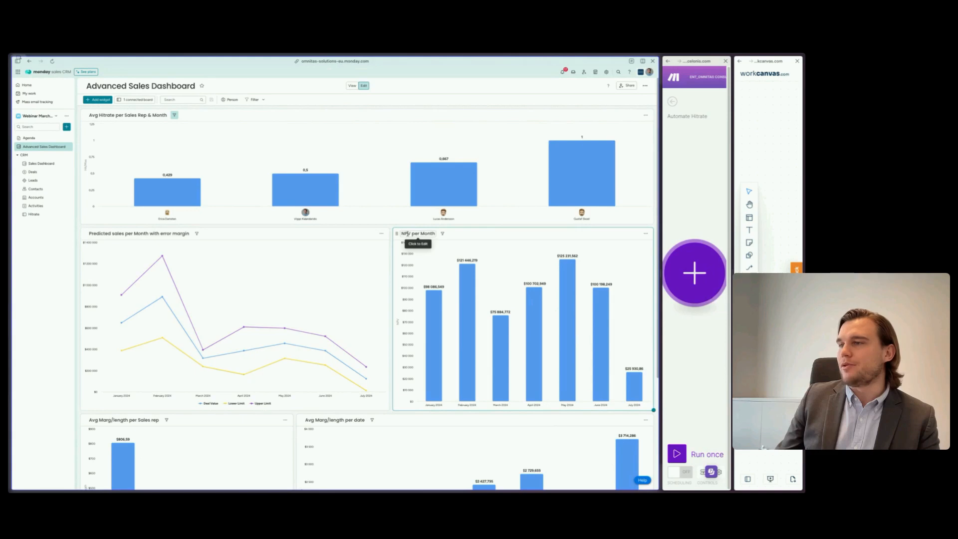
pyautogui.scroll(-3, 391, 309)
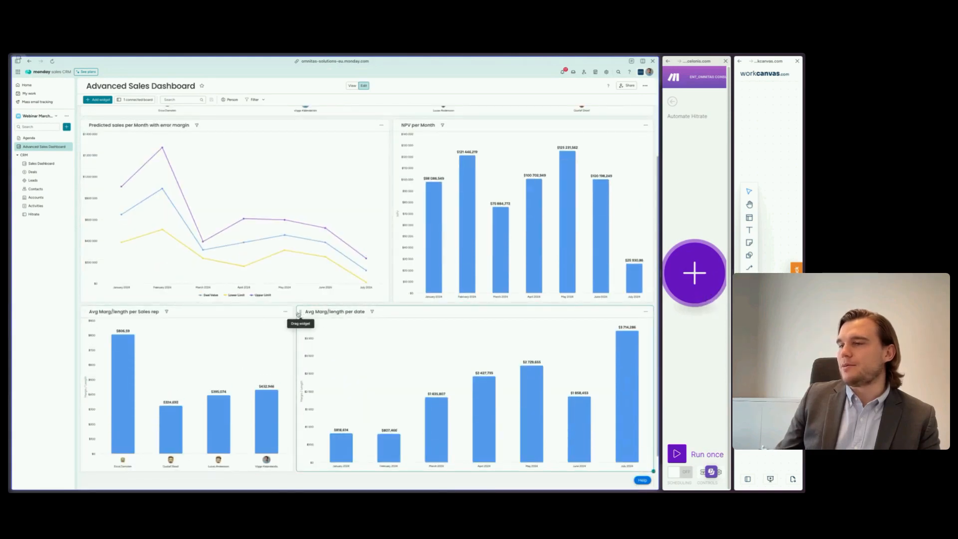
pyautogui.scroll(3, 297, 314)
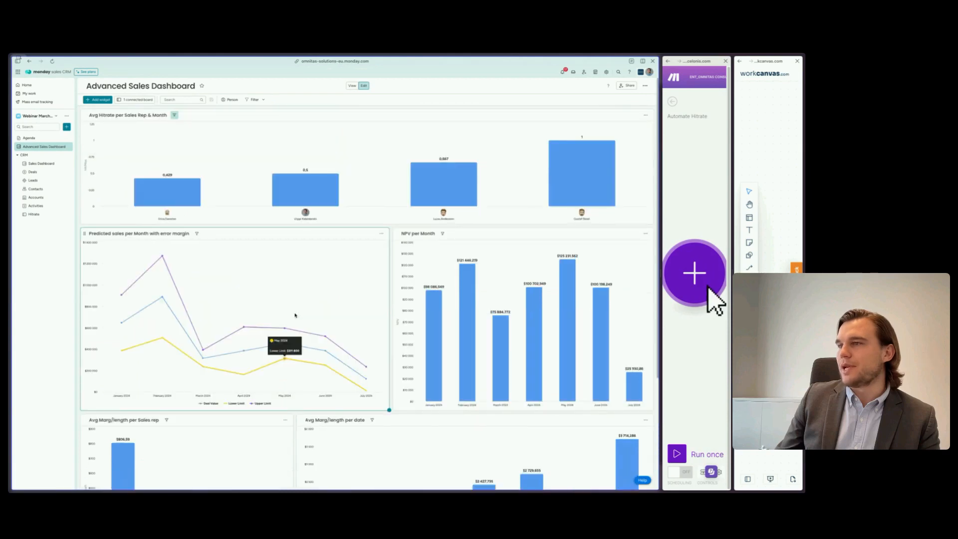
# Read the Hitrate section of the Agenda document and return to the average hit rate chart on the Advanced Sales Dashboard
pyautogui.click(28, 137)
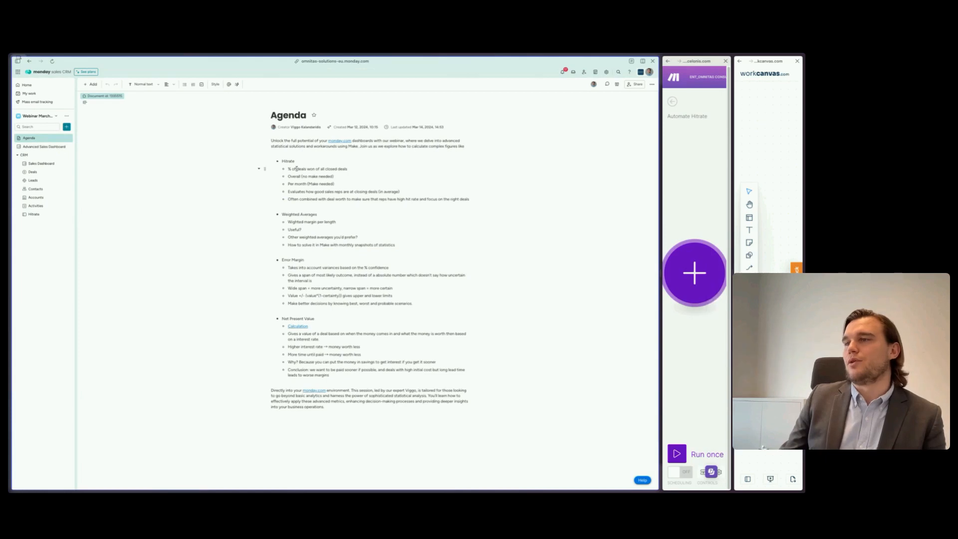
pyautogui.click(46, 147)
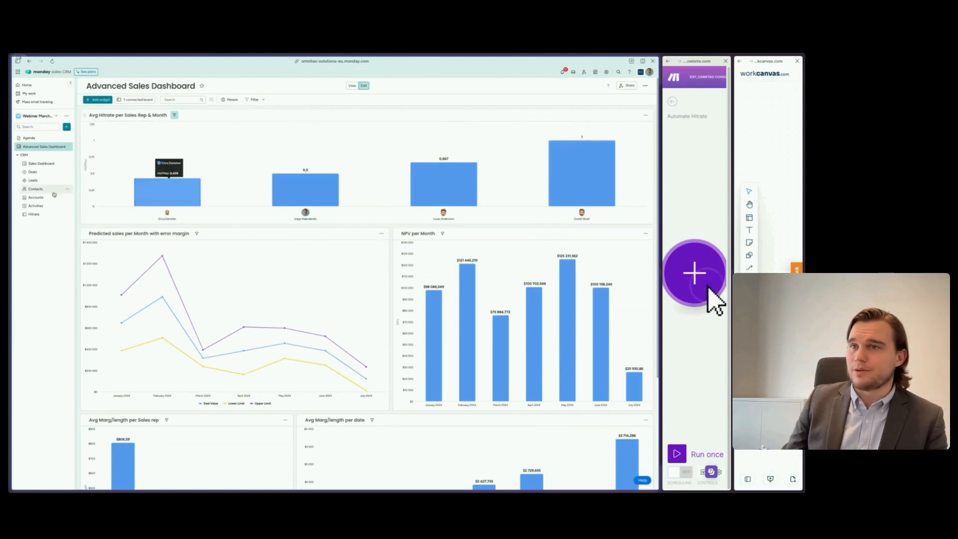
# Open the Deals board and examine the owners of the deals in the Won and Lost groups
pyautogui.click(32, 173)
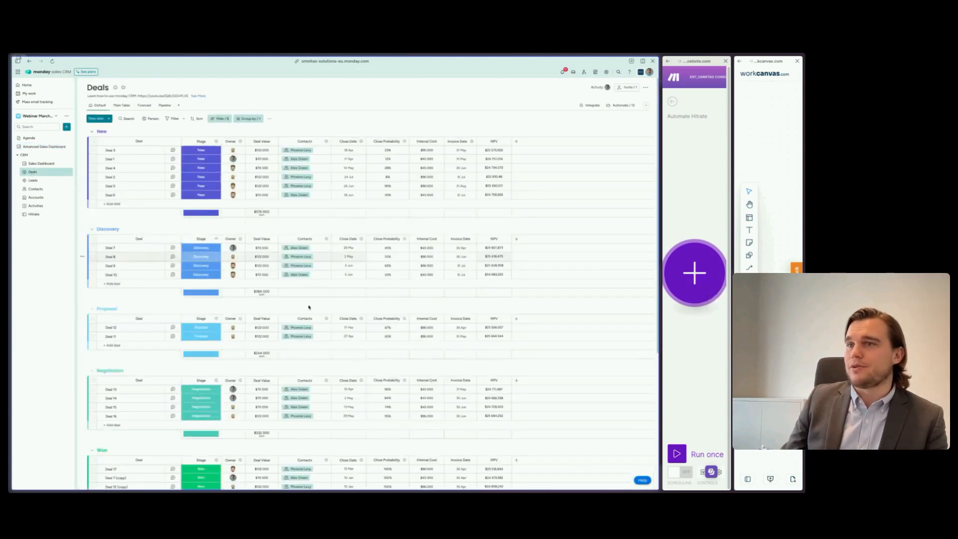
pyautogui.scroll(-5, 270, 324)
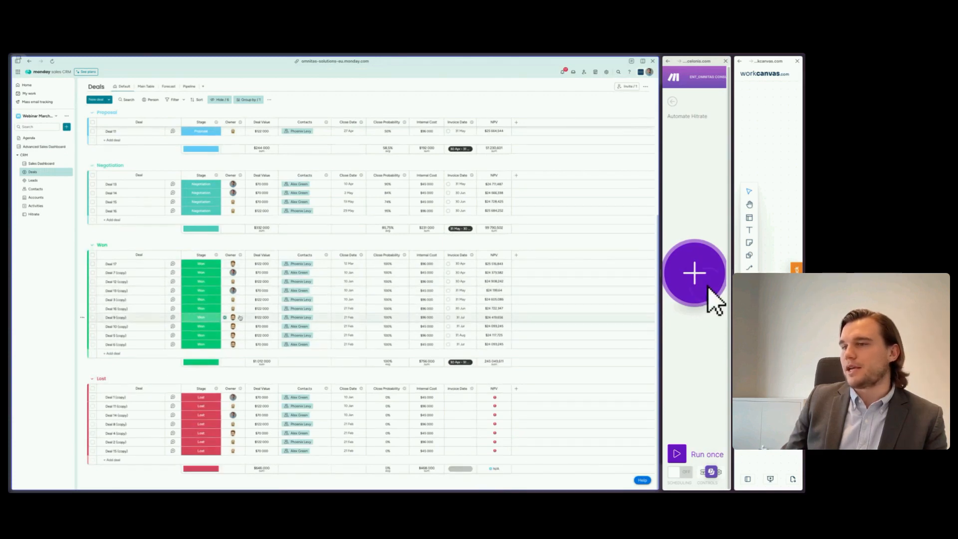
pyautogui.moveTo(233, 318)
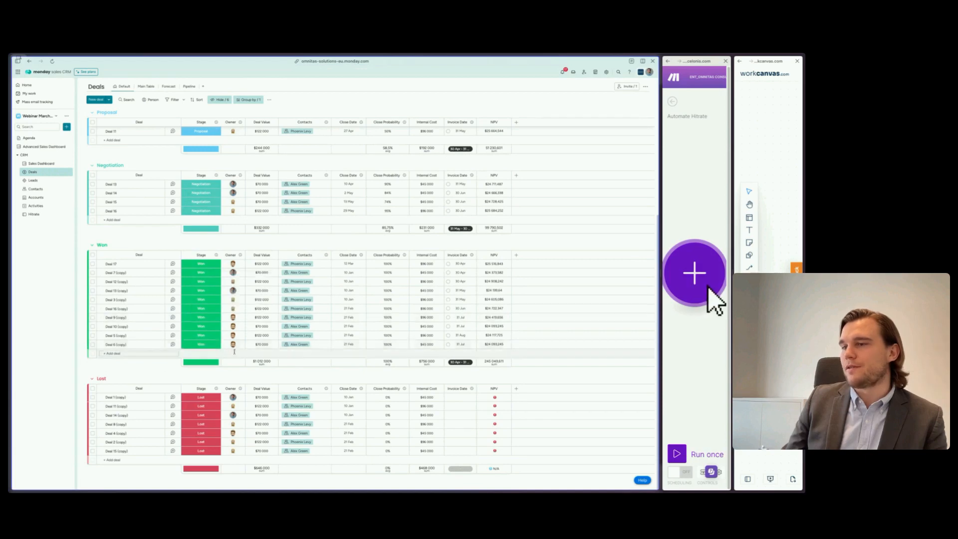
pyautogui.moveTo(234, 344)
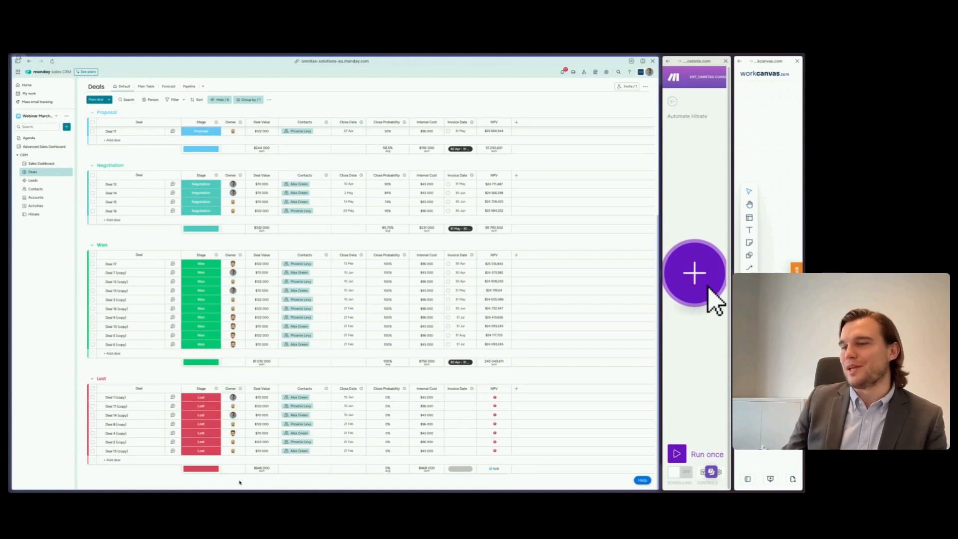
pyautogui.moveTo(233, 434)
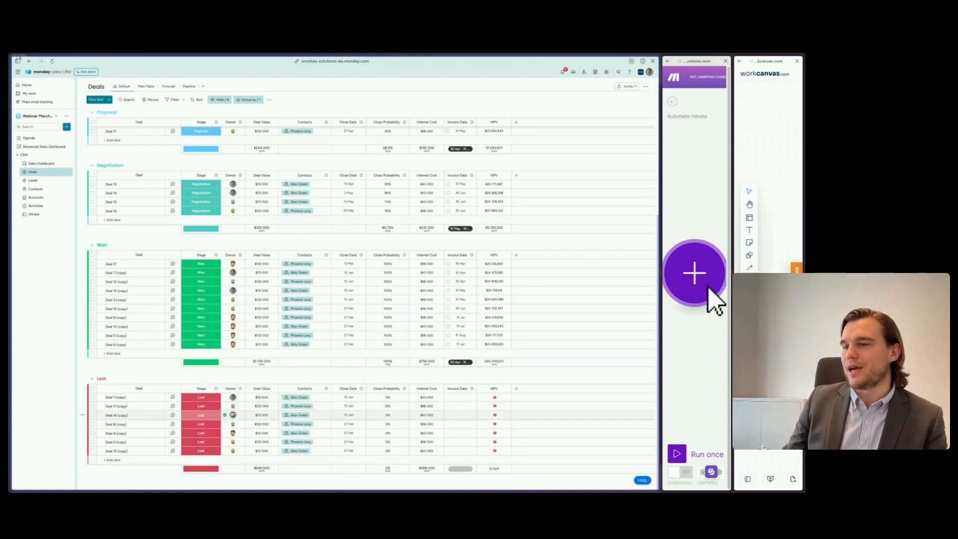
# Show the Advanced Sales Dashboard's Avg Hitrate per Sales Rep & Month widget full screen in split mode and examine its underlying deals
pyautogui.click(33, 148)
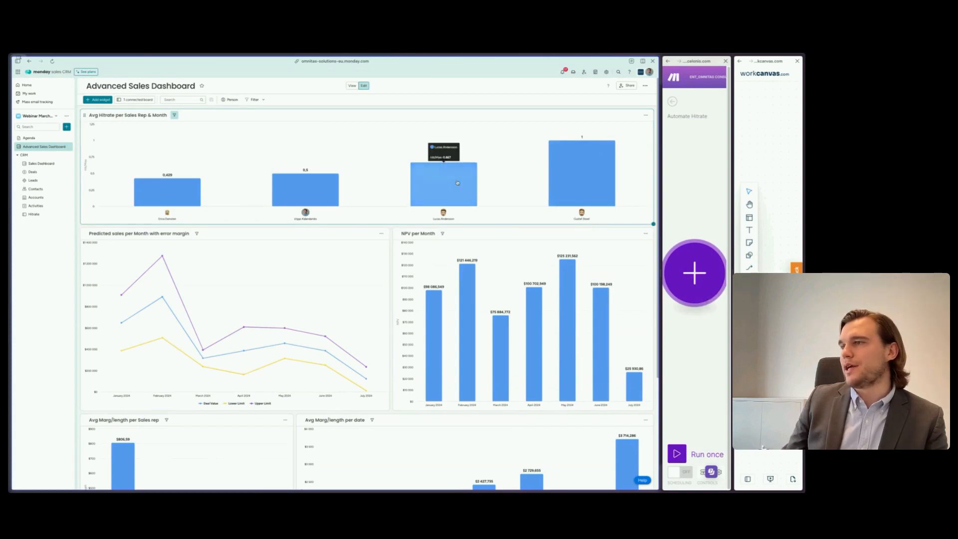
pyautogui.click(644, 119)
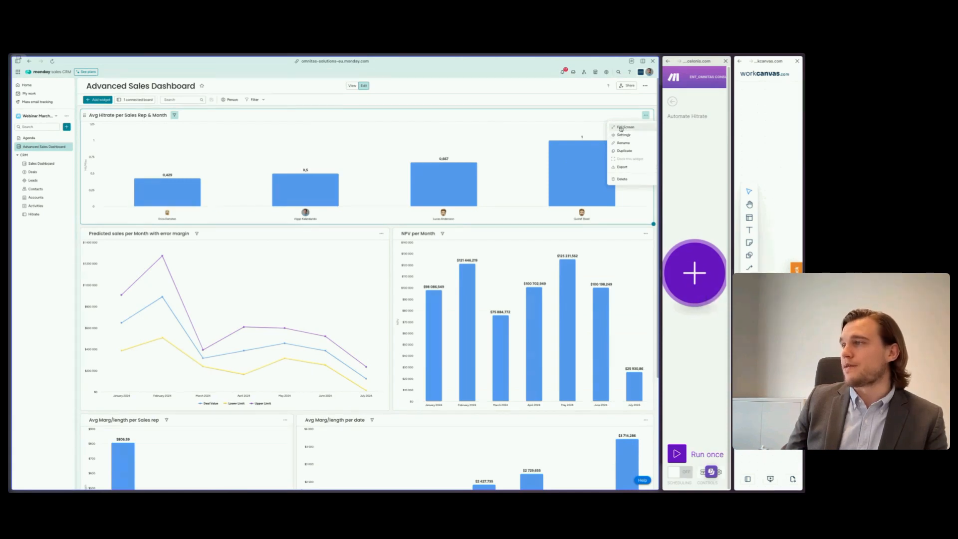
pyautogui.click(621, 128)
pyautogui.click(622, 98)
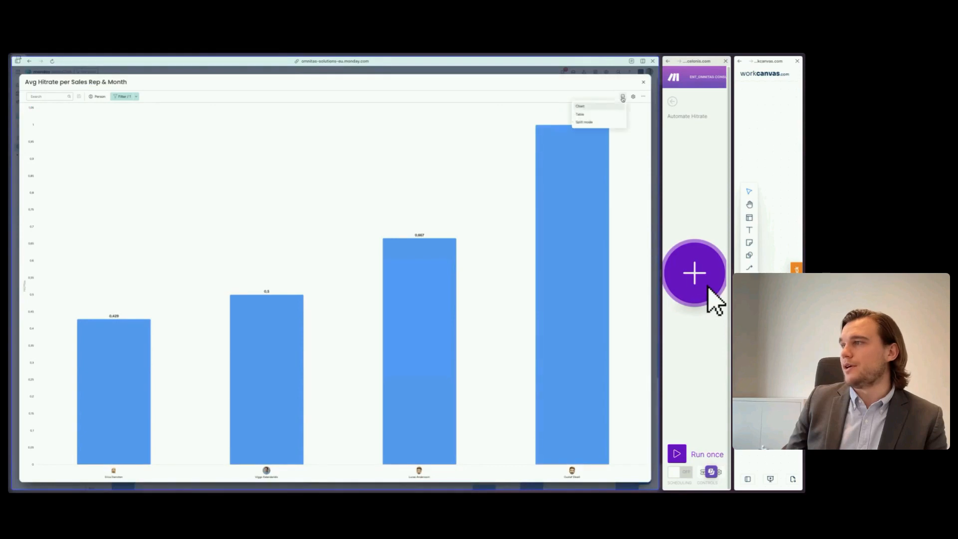
pyautogui.click(602, 123)
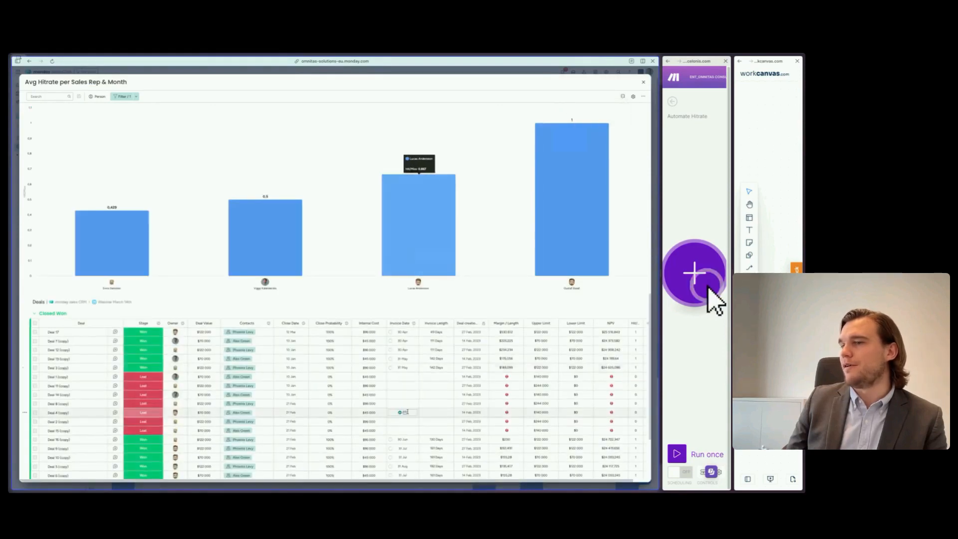
pyautogui.scroll(-1, 280, 430)
pyautogui.scroll(1, 245, 445)
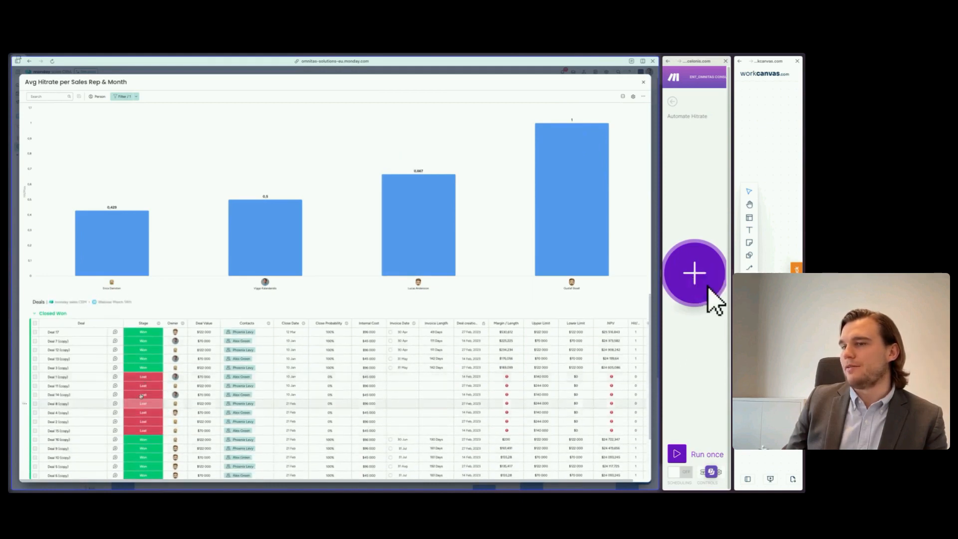
pyautogui.scroll(-2, 142, 399)
pyautogui.scroll(2, 147, 349)
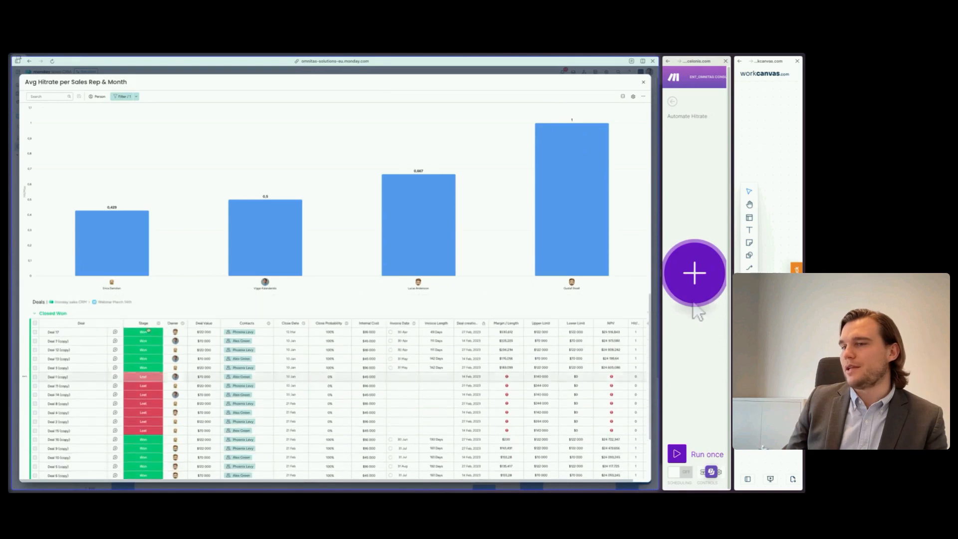
# Filter the full-screen hit rate widget by one sales rep to check that rep's deals, and close the full-screen view
pyautogui.click(96, 97)
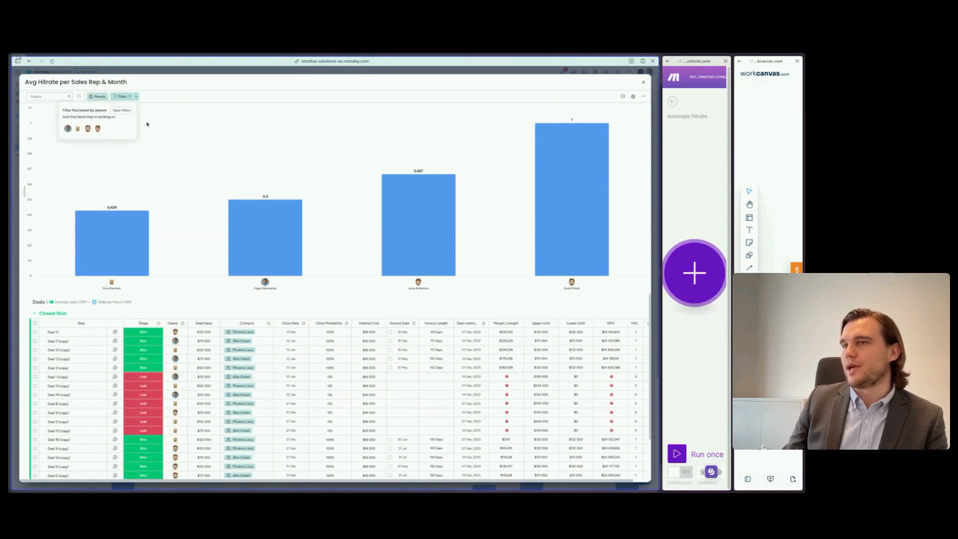
pyautogui.click(98, 129)
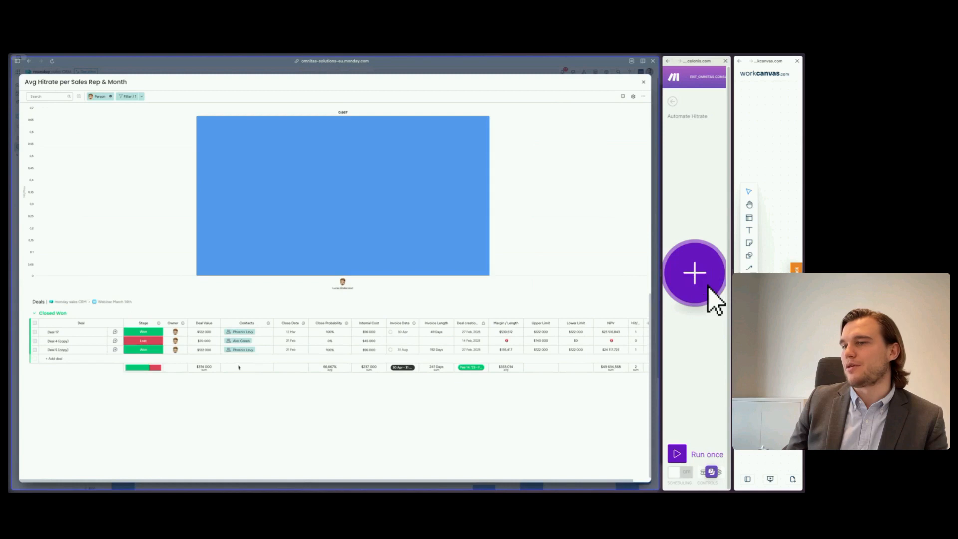
pyautogui.click(111, 97)
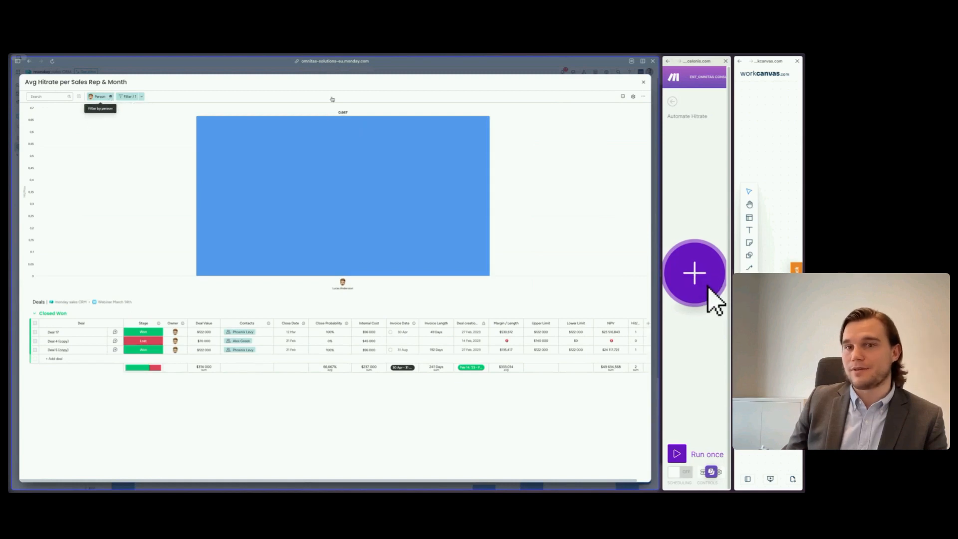
pyautogui.click(644, 84)
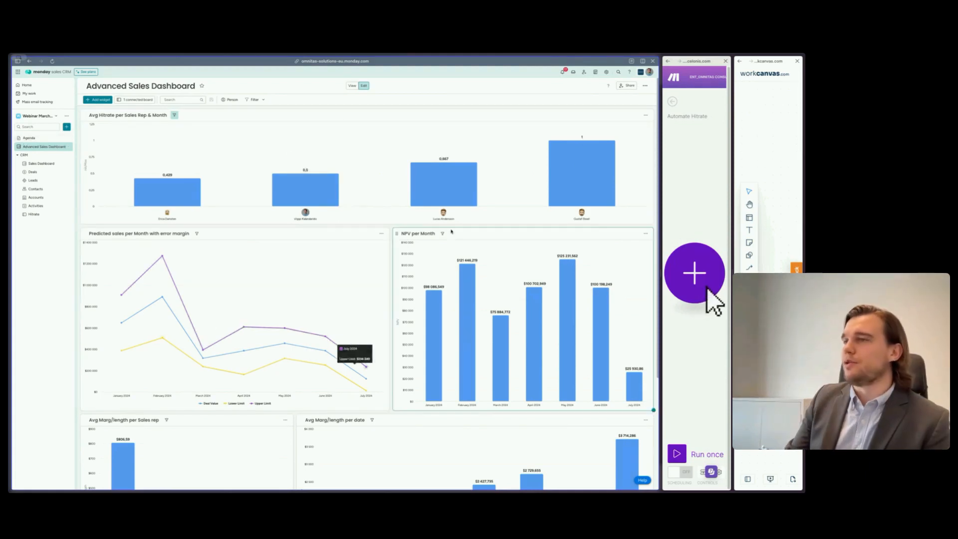
# Compare the average hit rate bars of the highest and lowest sales reps on the dashboard
pyautogui.moveTo(573, 195)
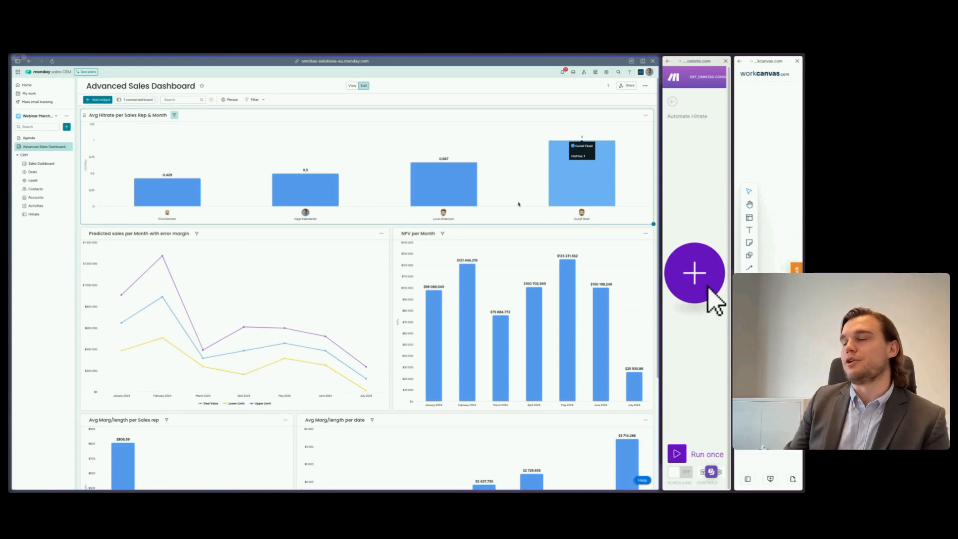
pyautogui.moveTo(169, 209)
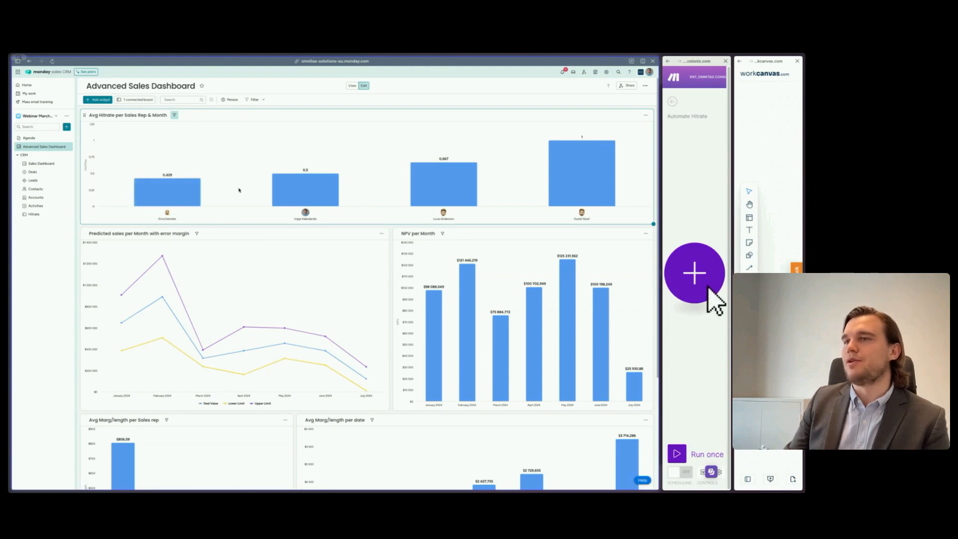
pyautogui.moveTo(172, 177)
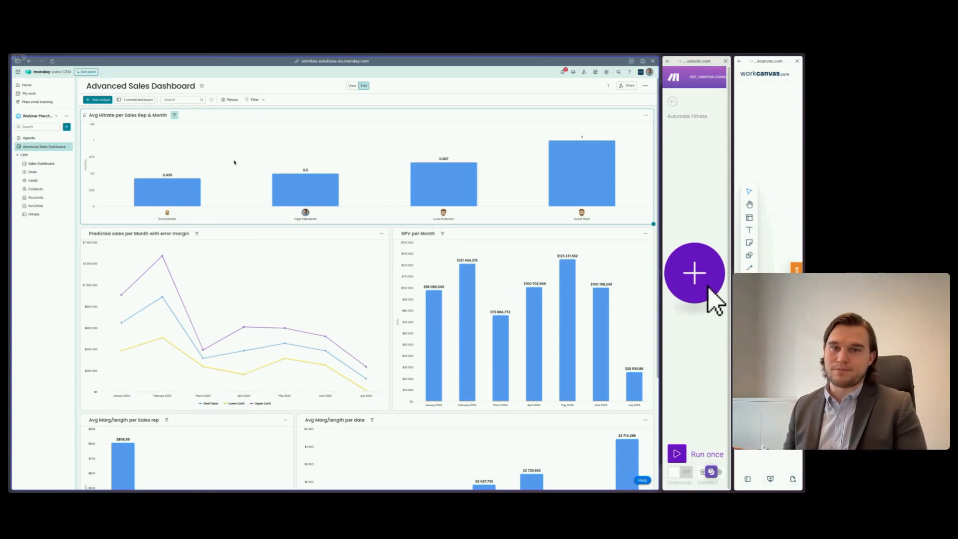
# Open the Agenda and highlight the words "deal worth" in the last point of the Hitrate section
pyautogui.click(54, 139)
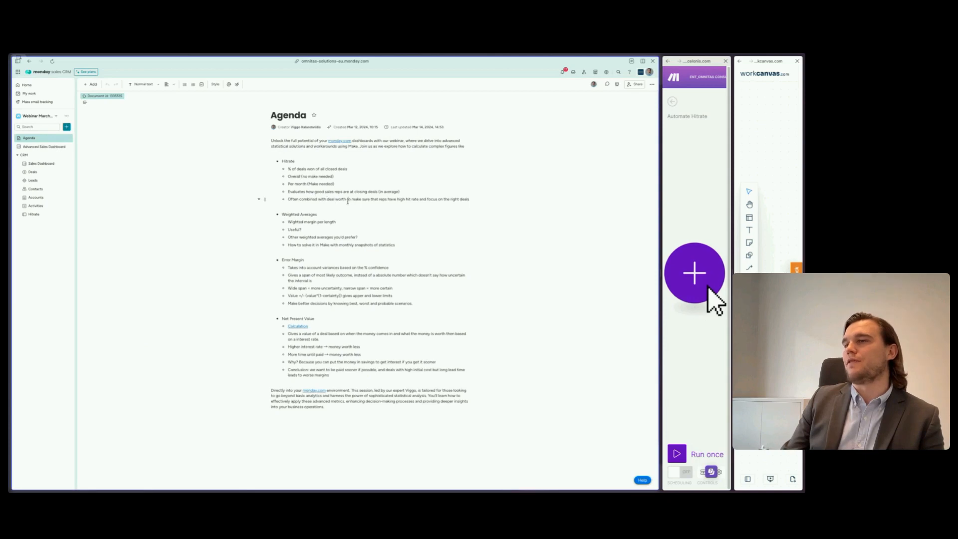
pyautogui.moveTo(327, 200); pyautogui.dragTo(327, 200)
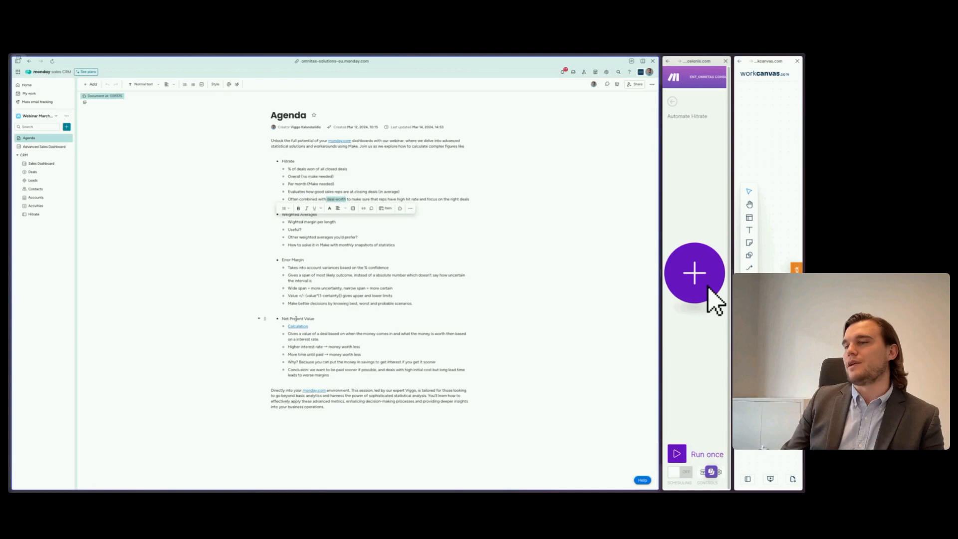
pyautogui.click(326, 193)
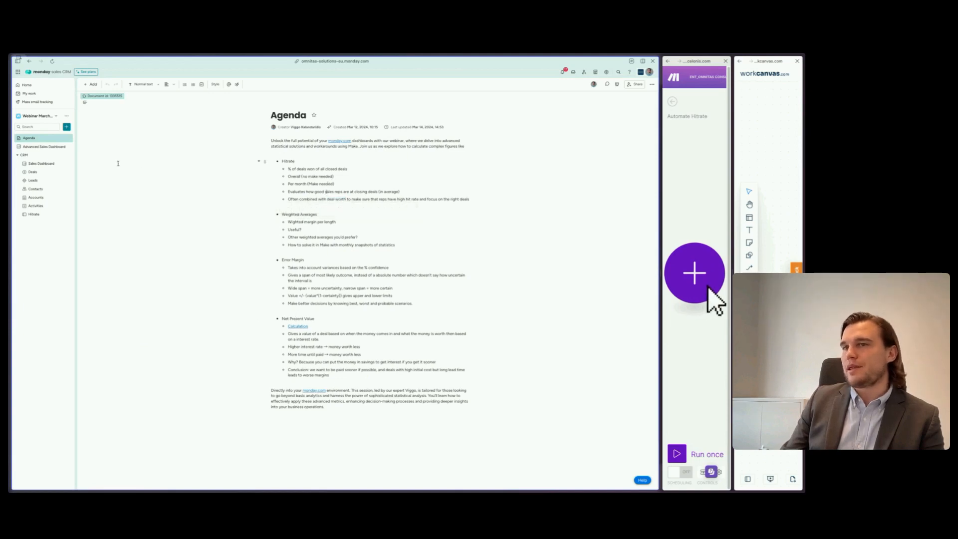
# Add the core Forecast Value column to the Deals board
pyautogui.click(36, 175)
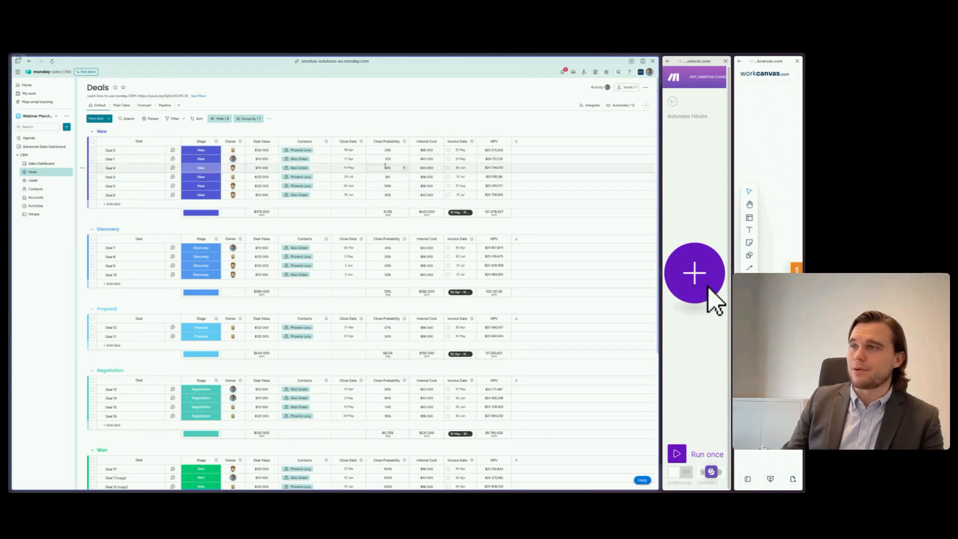
pyautogui.click(516, 141)
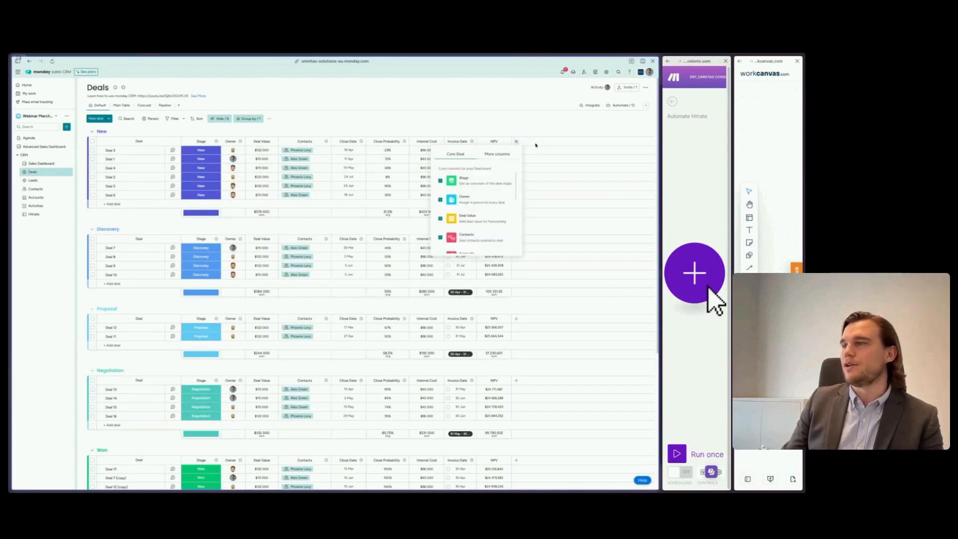
pyautogui.scroll(-5, 499, 201)
pyautogui.scroll(-3, 446, 207)
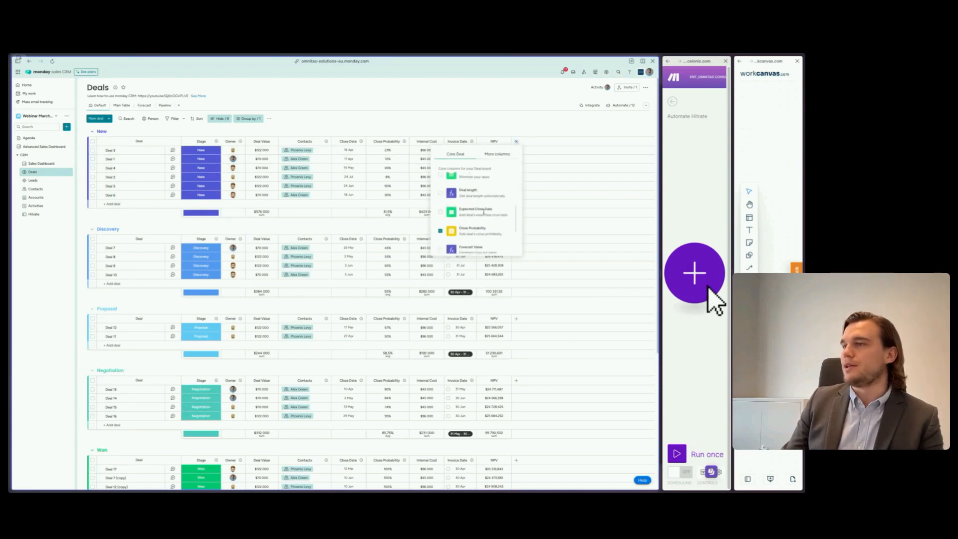
pyautogui.click(442, 225)
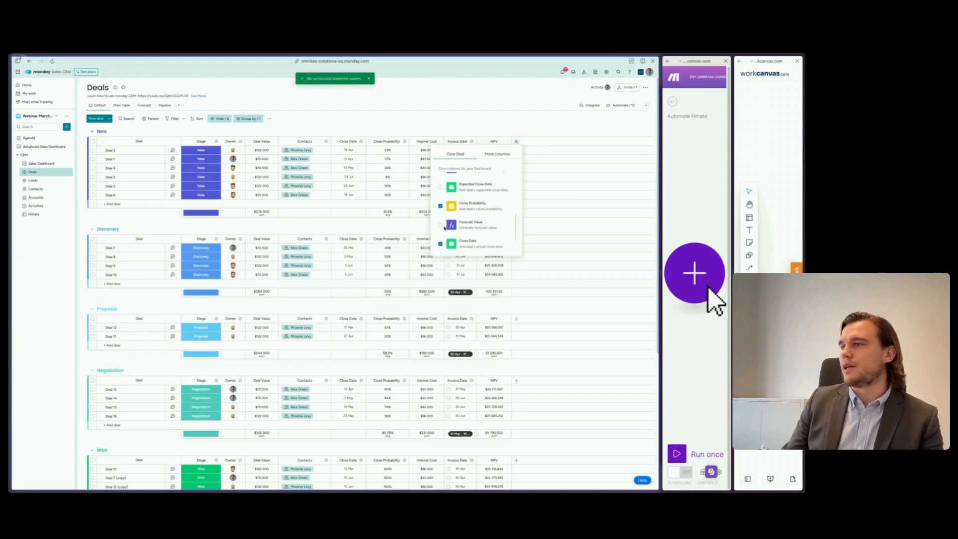
pyautogui.click(478, 127)
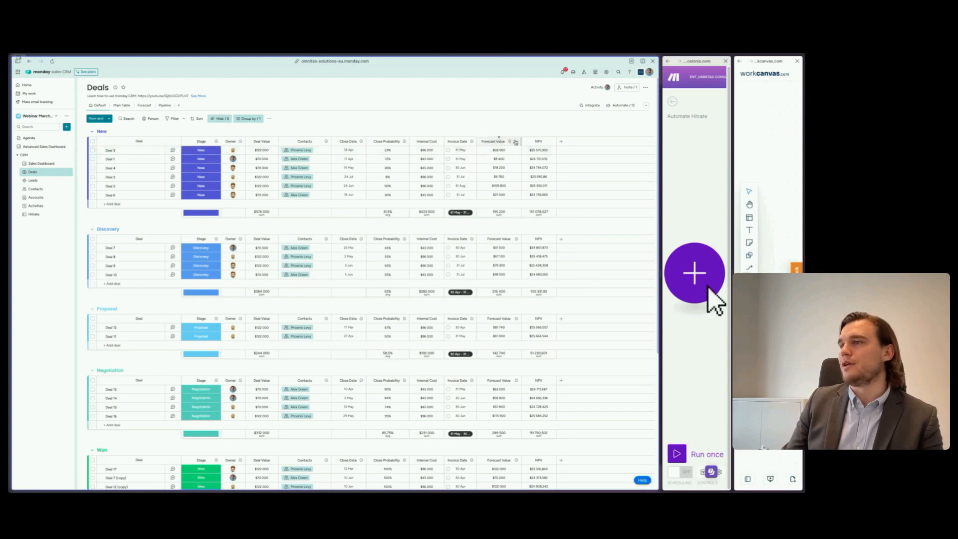
# Remove the core Forecast Value column from the Deals board
pyautogui.click(561, 141)
pyautogui.scroll(-1, 523, 231)
pyautogui.scroll(-4, 523, 231)
pyautogui.scroll(-1, 520, 235)
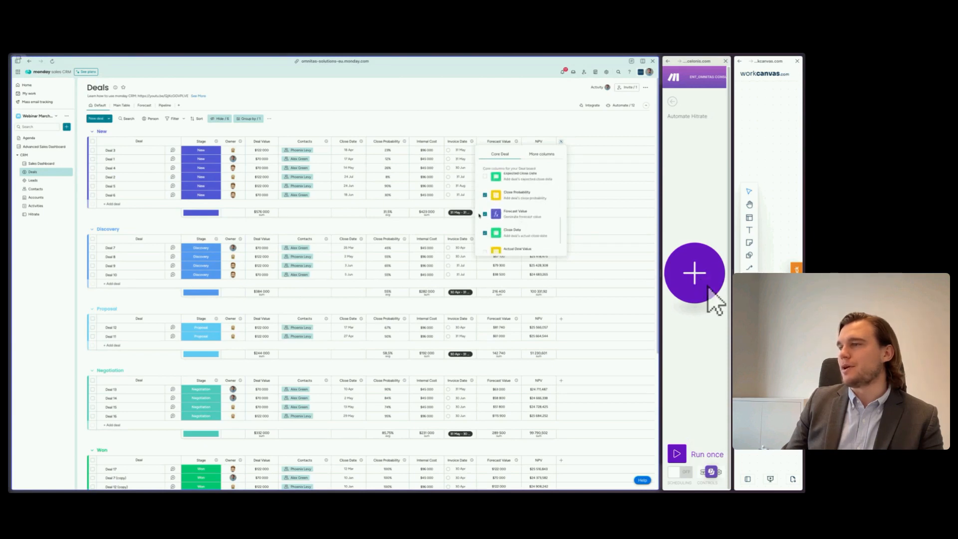
pyautogui.click(485, 214)
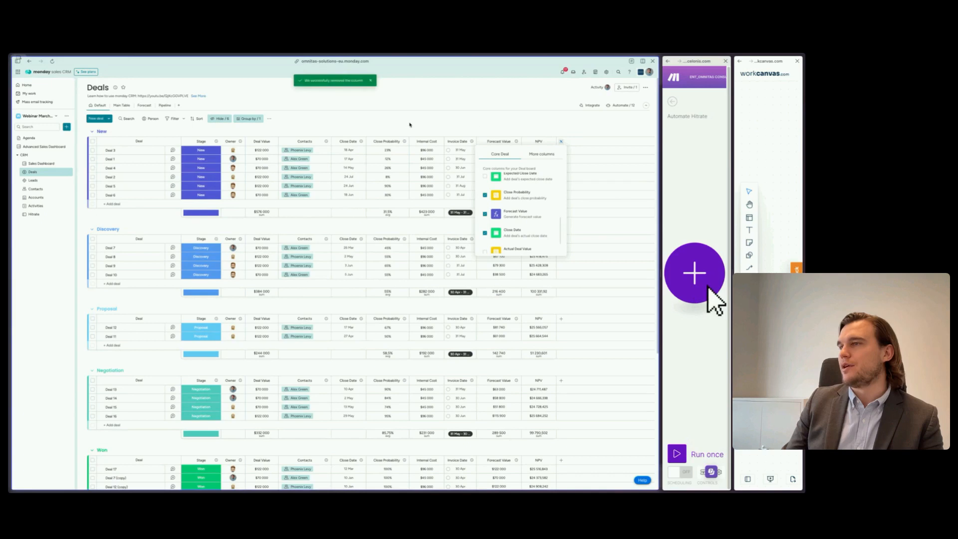
# Close the column picker on the Deals board and open the Agenda document
pyautogui.click(410, 125)
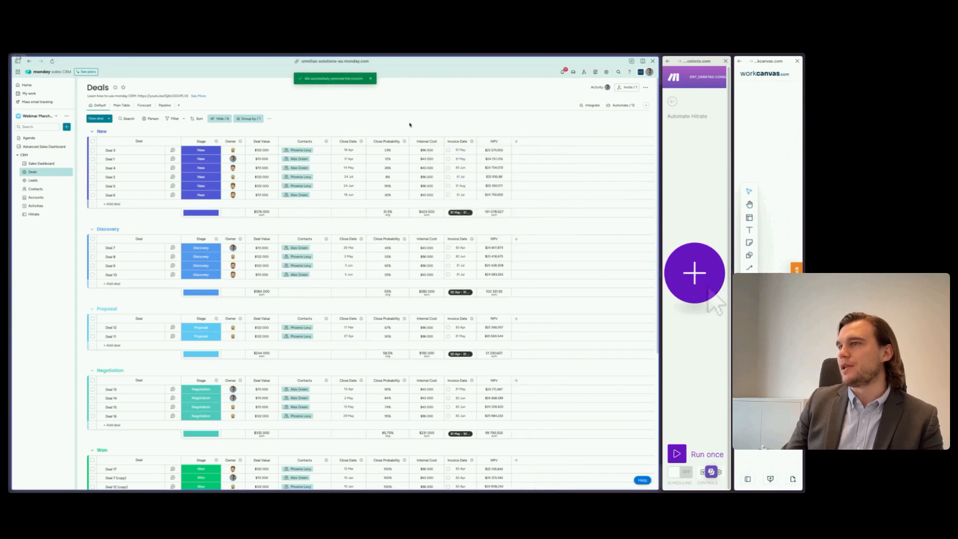
pyautogui.click(44, 147)
pyautogui.click(29, 138)
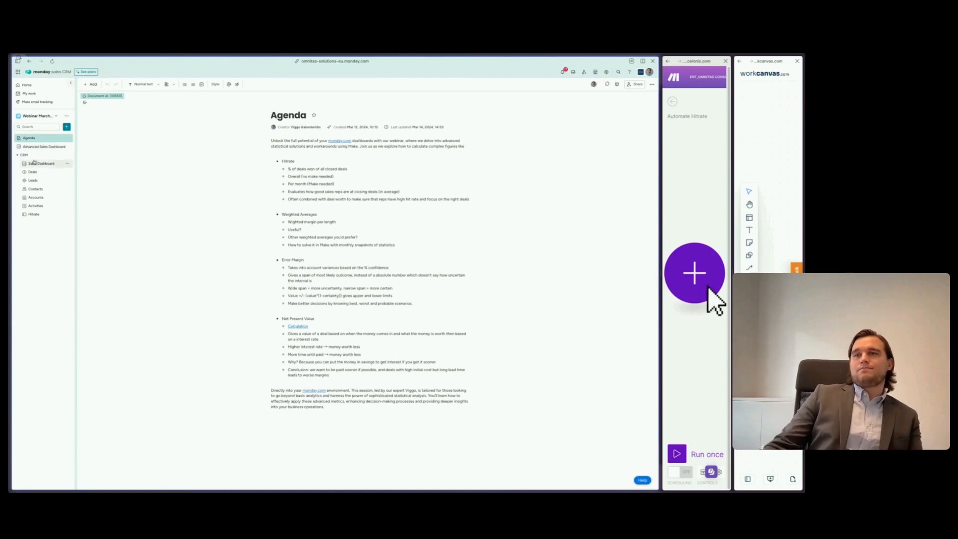
# Open the Avg Hitrate per Sales Rep & Month widget's settings on the Advanced Sales Dashboard and review its X and Y axis options
pyautogui.click(41, 147)
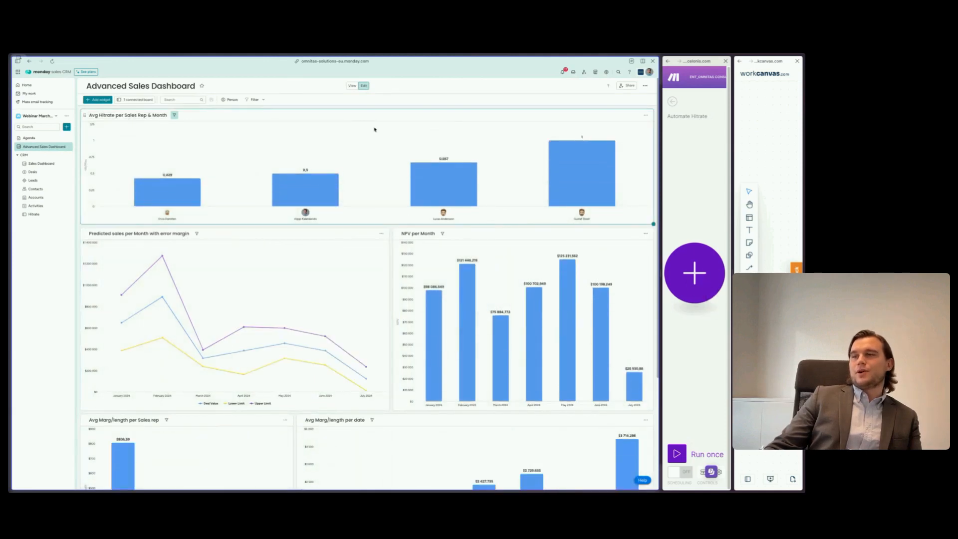
pyautogui.click(645, 116)
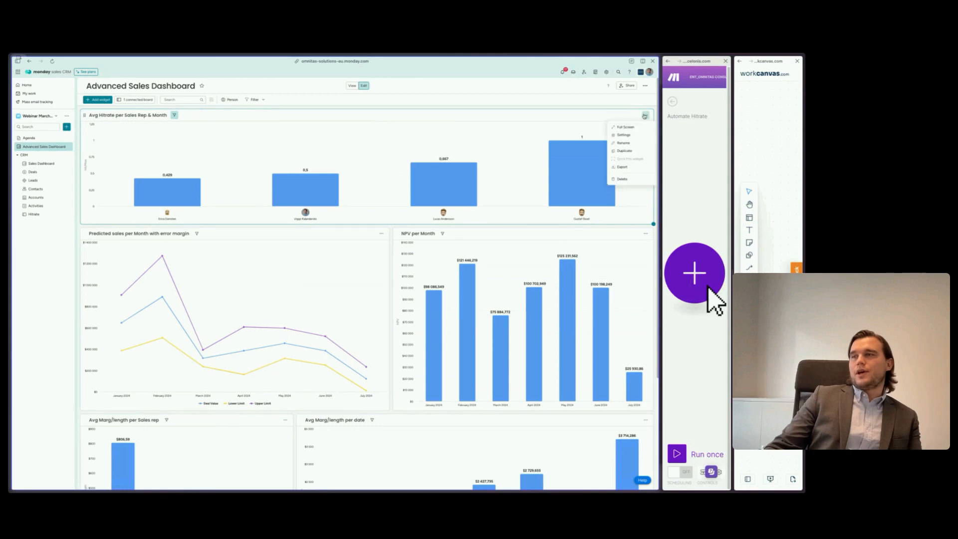
pyautogui.click(625, 137)
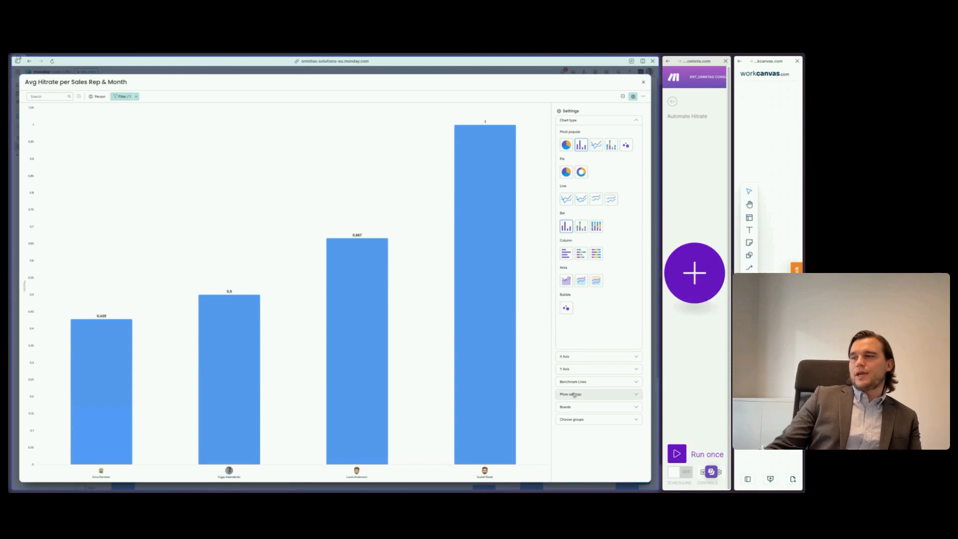
pyautogui.click(570, 356)
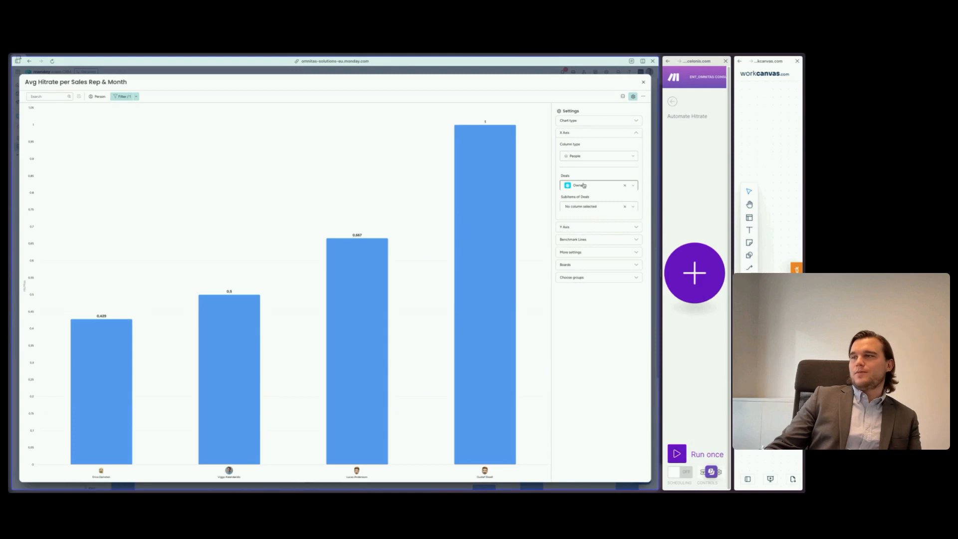
pyautogui.click(574, 228)
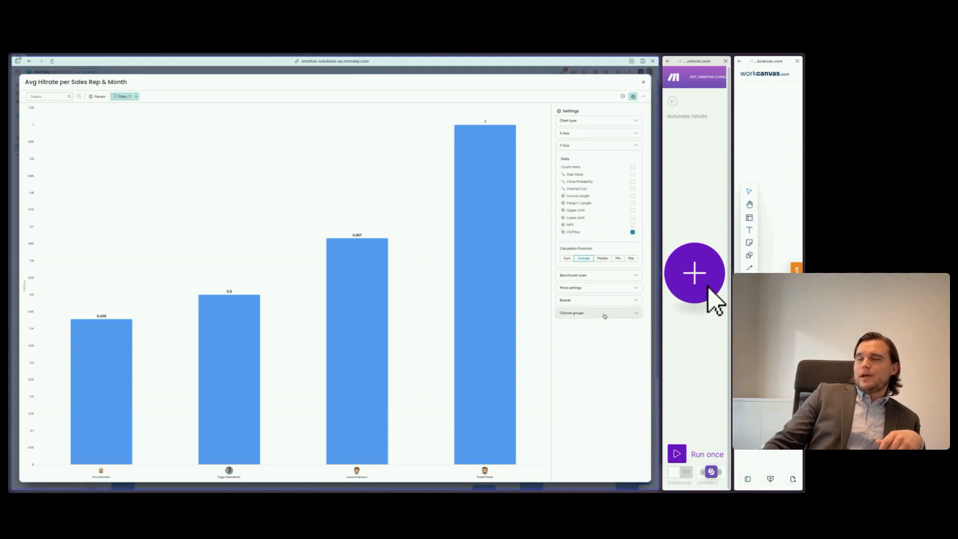
pyautogui.moveTo(510, 289)
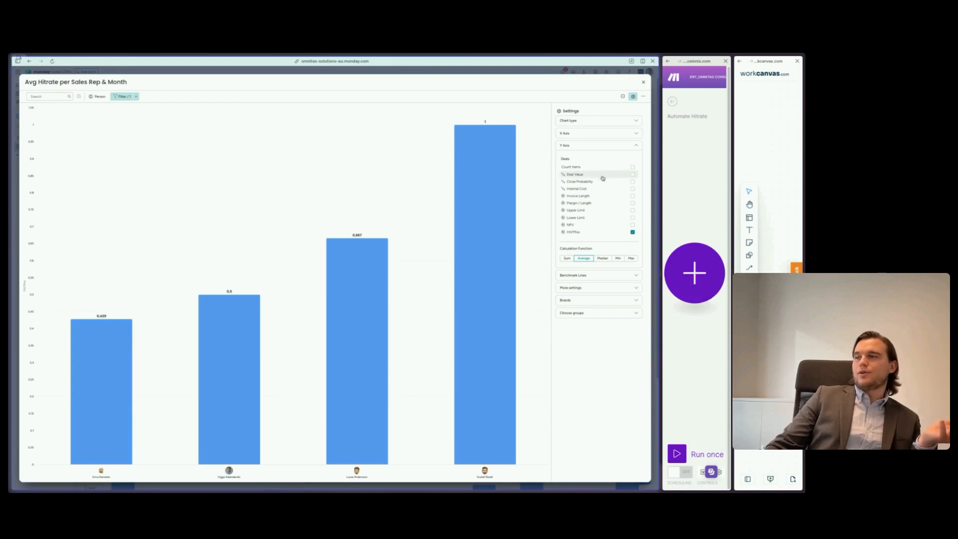
# Change the hit rate widget to a stacked bar chart with the Date column type on the X axis
pyautogui.click(585, 123)
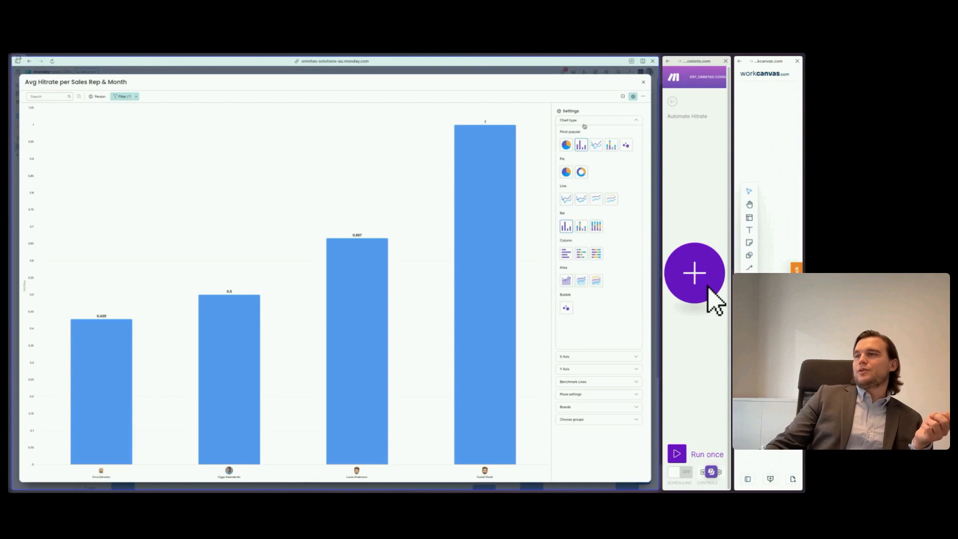
pyautogui.click(611, 150)
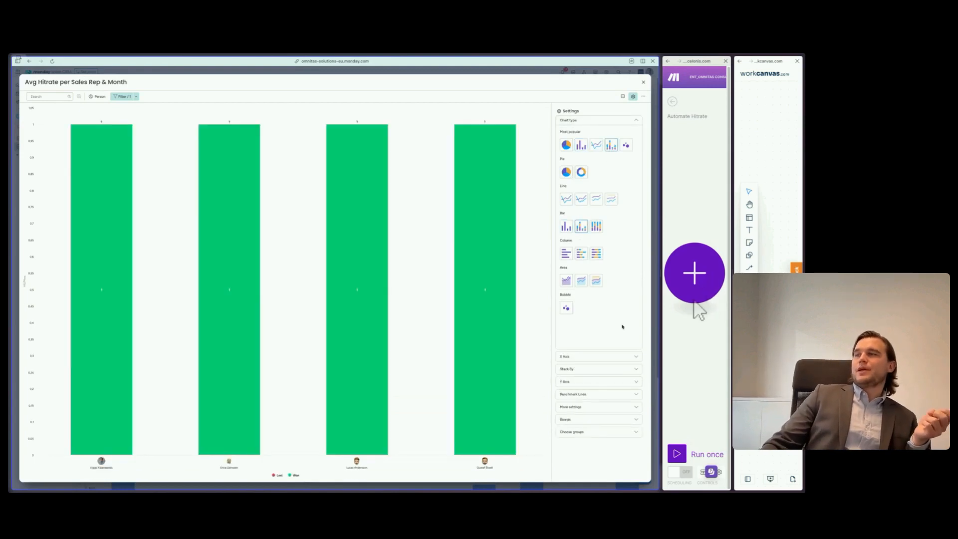
pyautogui.click(589, 357)
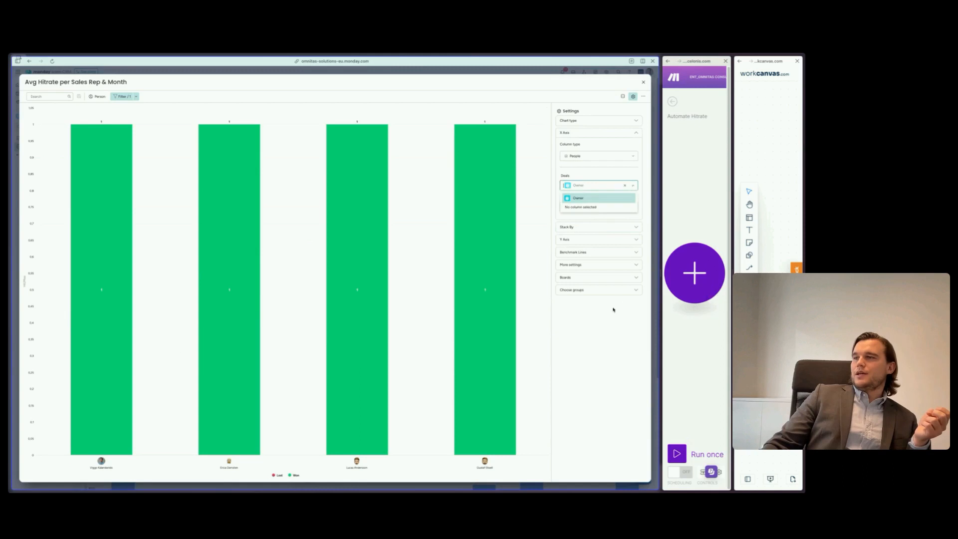
pyautogui.click(590, 157)
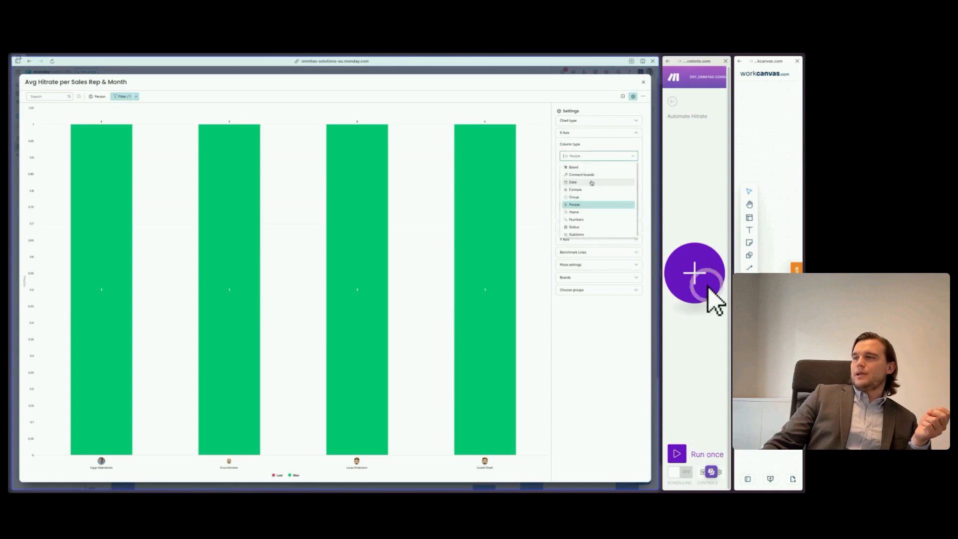
pyautogui.click(591, 182)
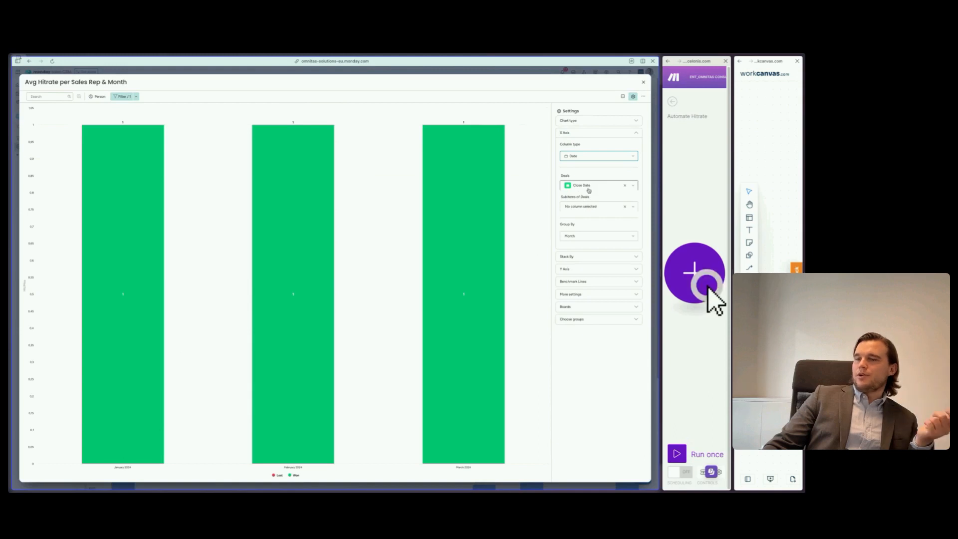
# Stack the chart by the People column type so the deals are split by Owner
pyautogui.click(589, 256)
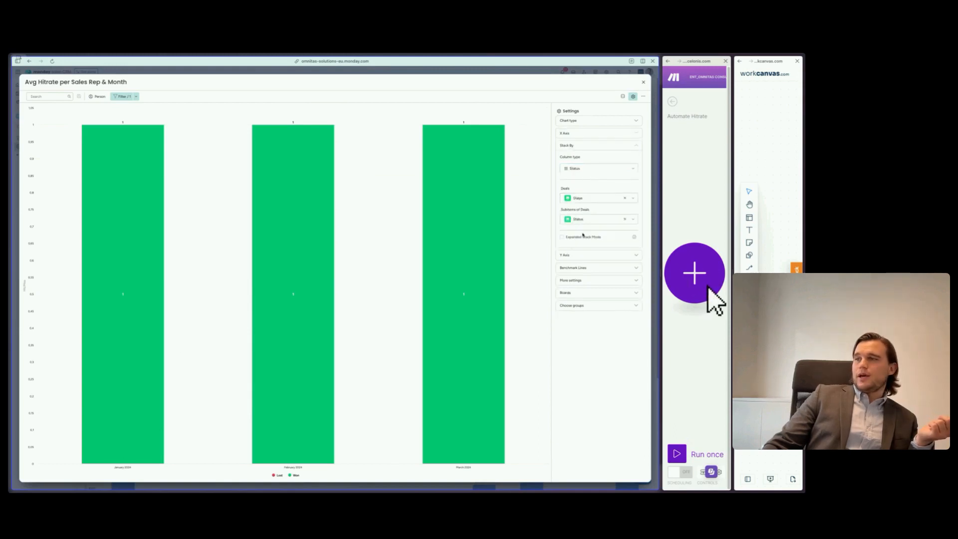
pyautogui.click(586, 173)
pyautogui.click(592, 216)
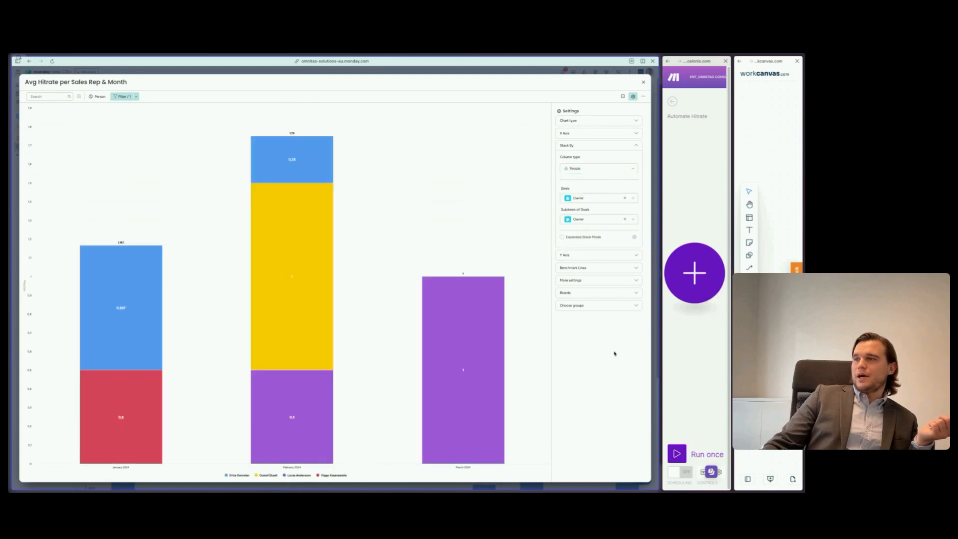
pyautogui.click(592, 254)
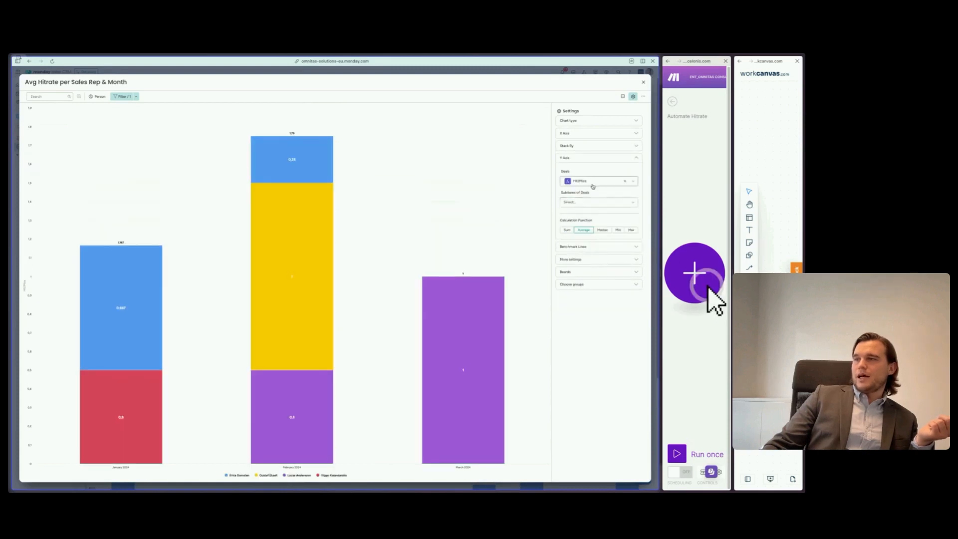
pyautogui.click(591, 146)
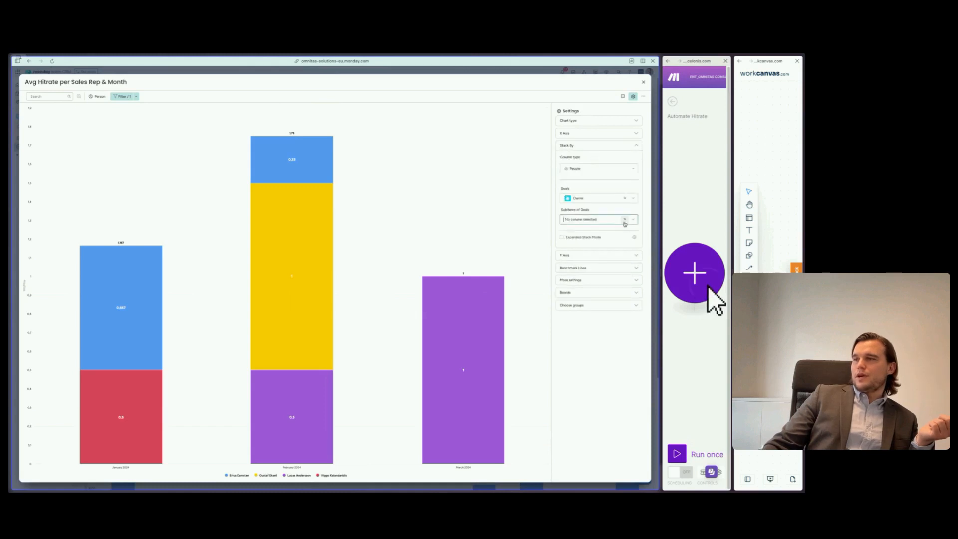
# Try the line and smooth line chart types, settling on the stacked line chart
pyautogui.click(594, 120)
pyautogui.click(596, 148)
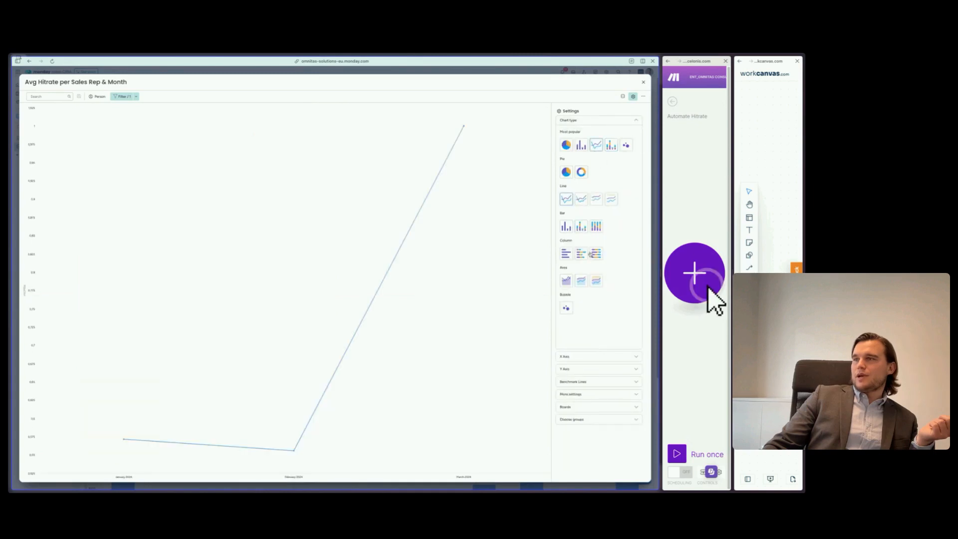
pyautogui.click(581, 201)
pyautogui.click(596, 200)
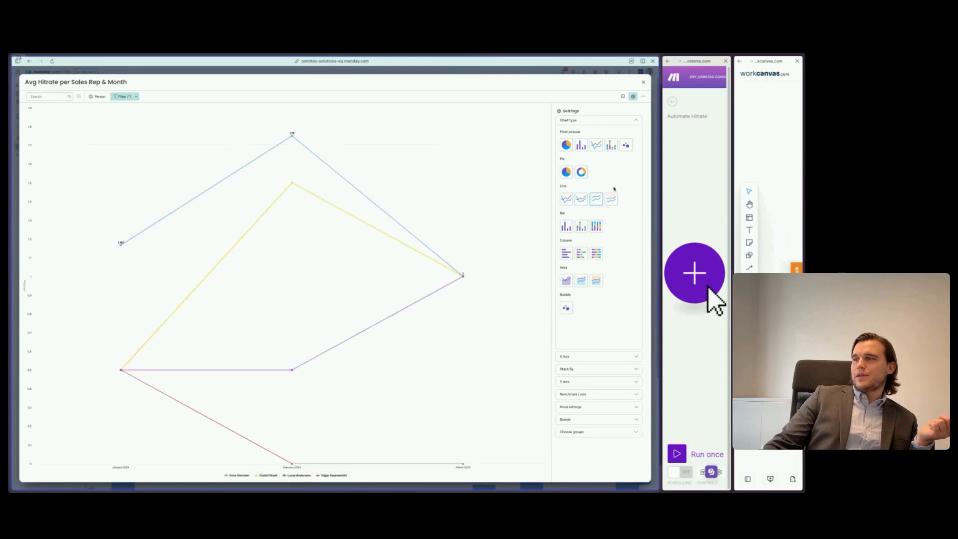
# Check the line chart's X axis, Stack By and Y axis settings
pyautogui.click(601, 356)
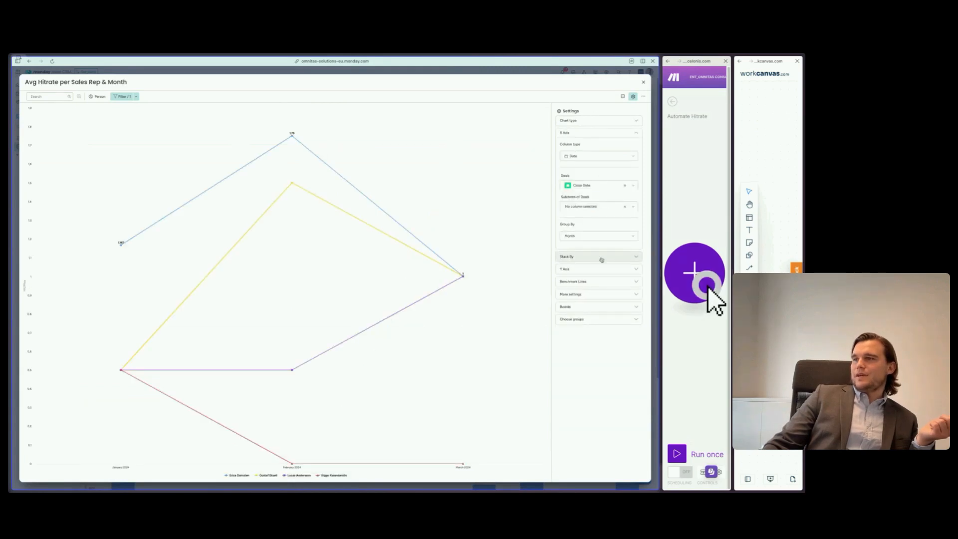
pyautogui.click(598, 257)
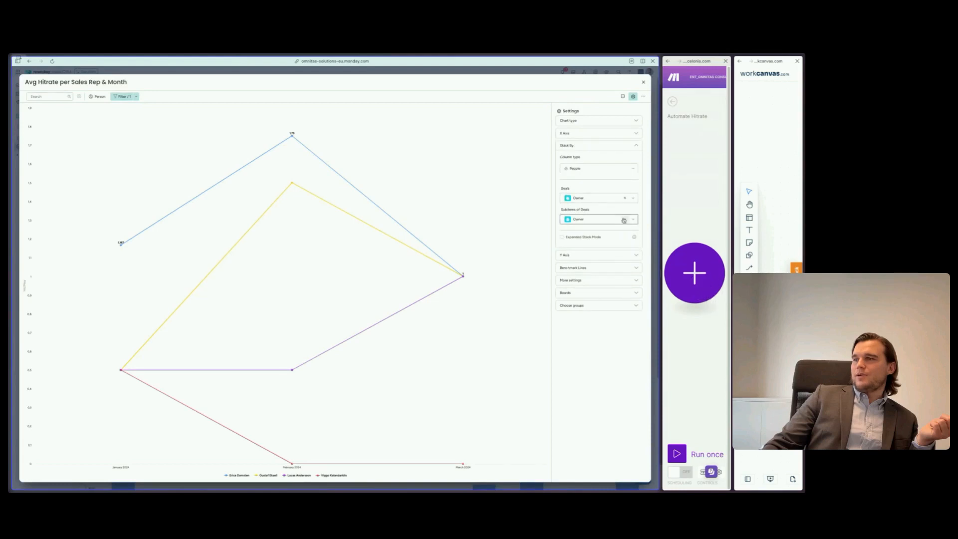
pyautogui.click(584, 256)
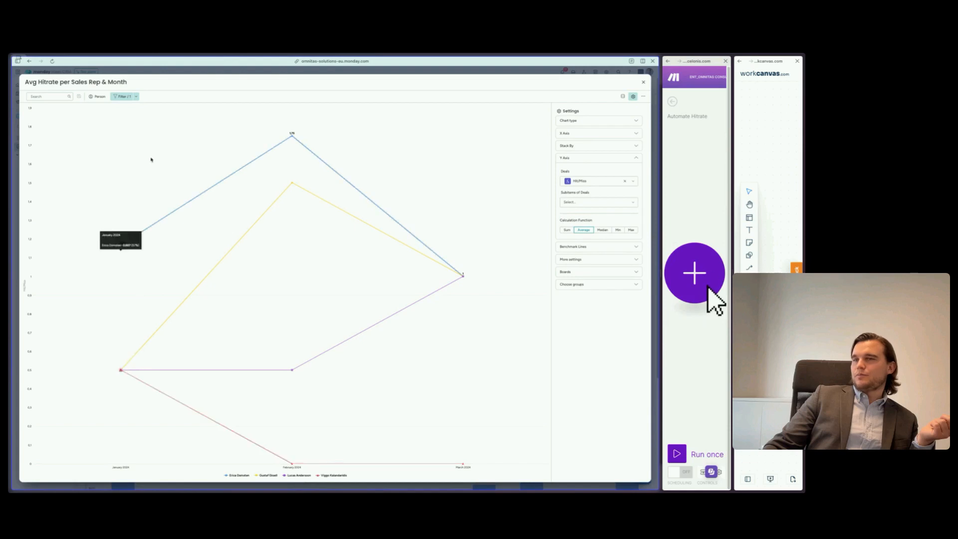
# Show the table of underlying Deals items below the hit rate chart
pyautogui.click(623, 96)
pyautogui.click(601, 123)
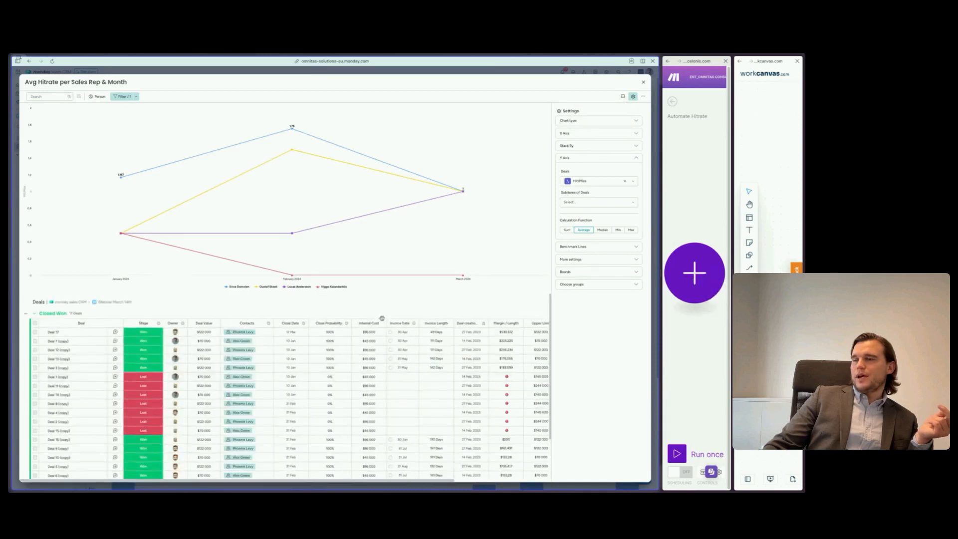
# Filter the widget by the first sales rep to examine the won and lost deals behind the hit rate, and clear the filter
pyautogui.click(98, 97)
pyautogui.click(68, 131)
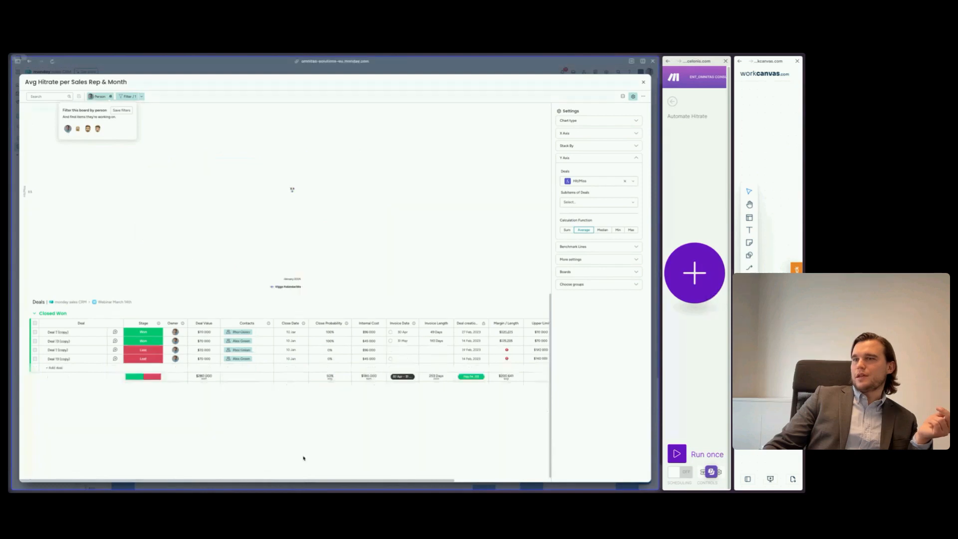
pyautogui.click(707, 286)
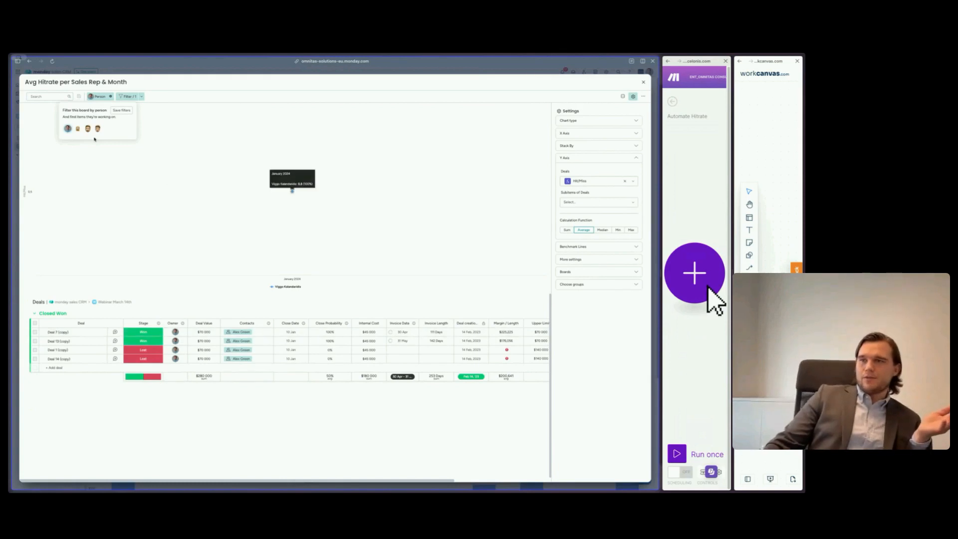
pyautogui.click(111, 98)
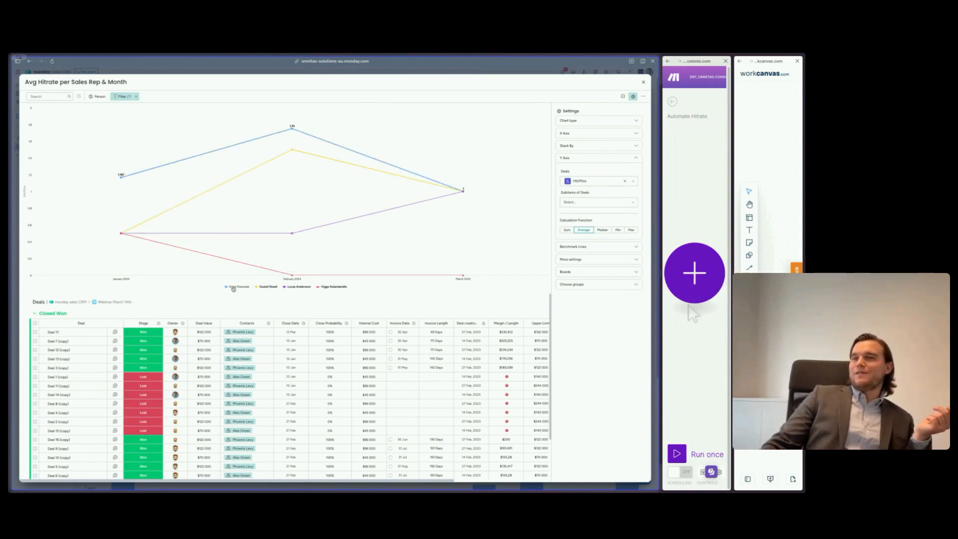
# Add a benchmark line at .7 to the hit rate chart
pyautogui.moveTo(152, 167)
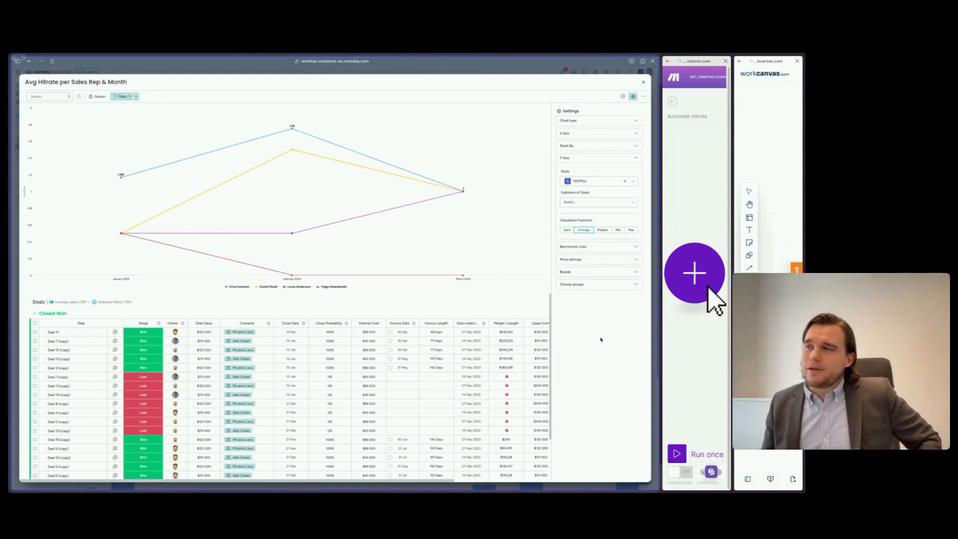
pyautogui.moveTo(460, 194)
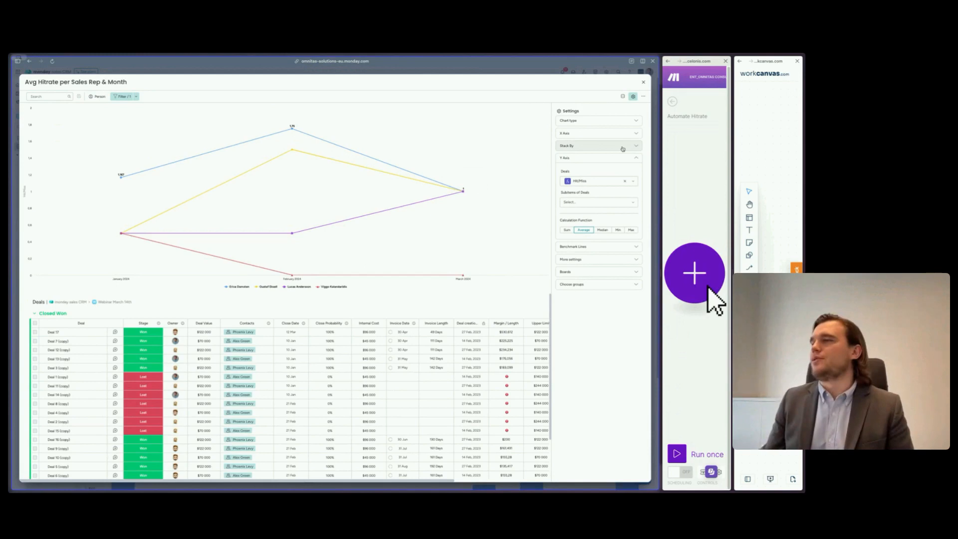
pyautogui.click(600, 250)
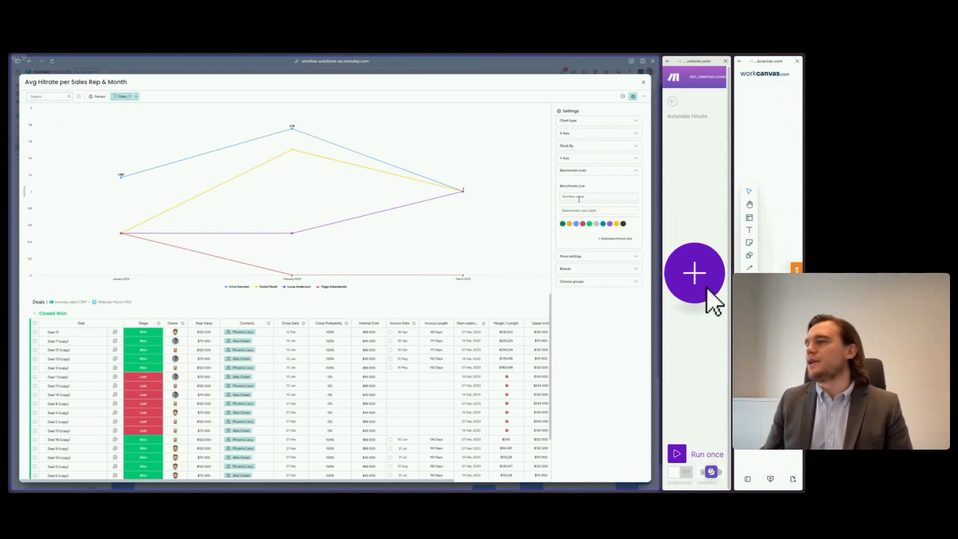
pyautogui.click(580, 196)
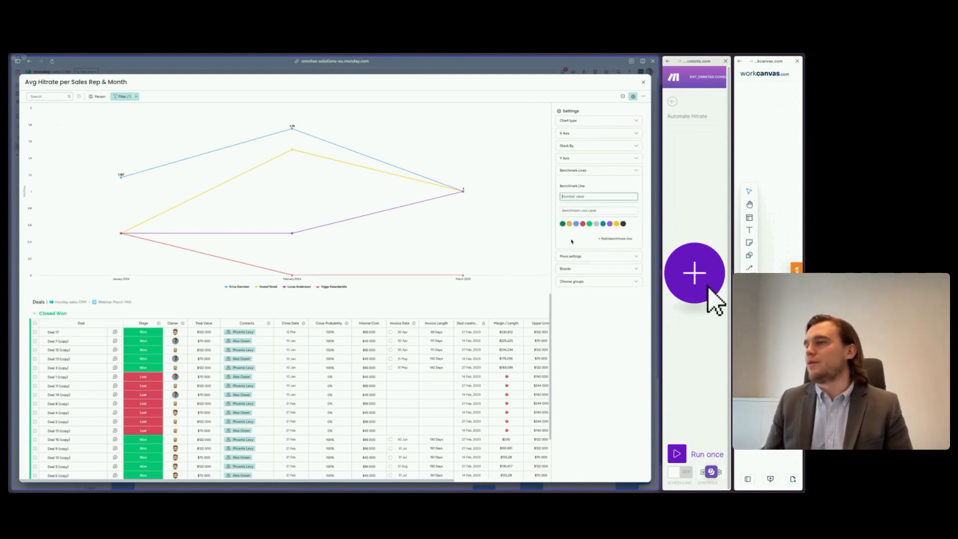
pyautogui.write('1')
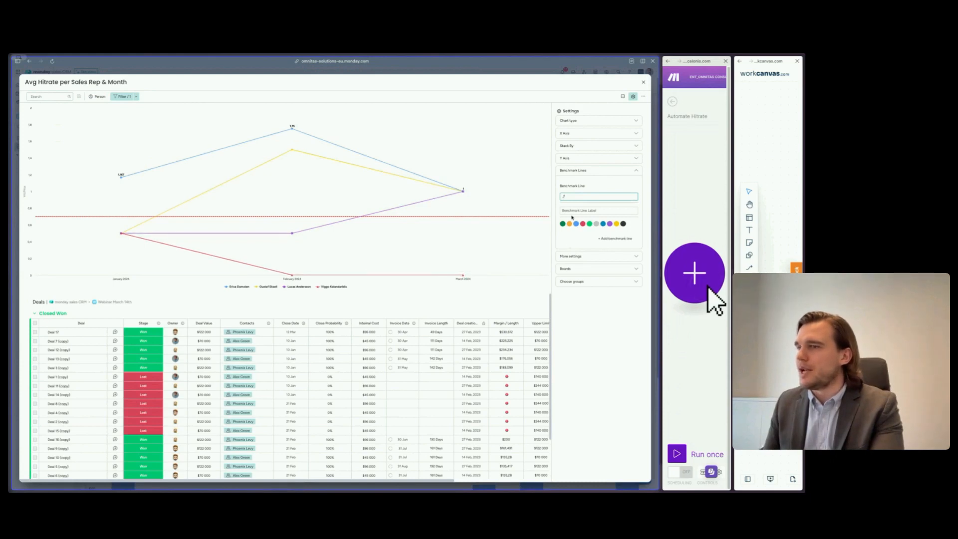
# Add a second benchmark line at .4 and compare the sales reps' monthly hit rates against the benchmarks
pyautogui.click(614, 239)
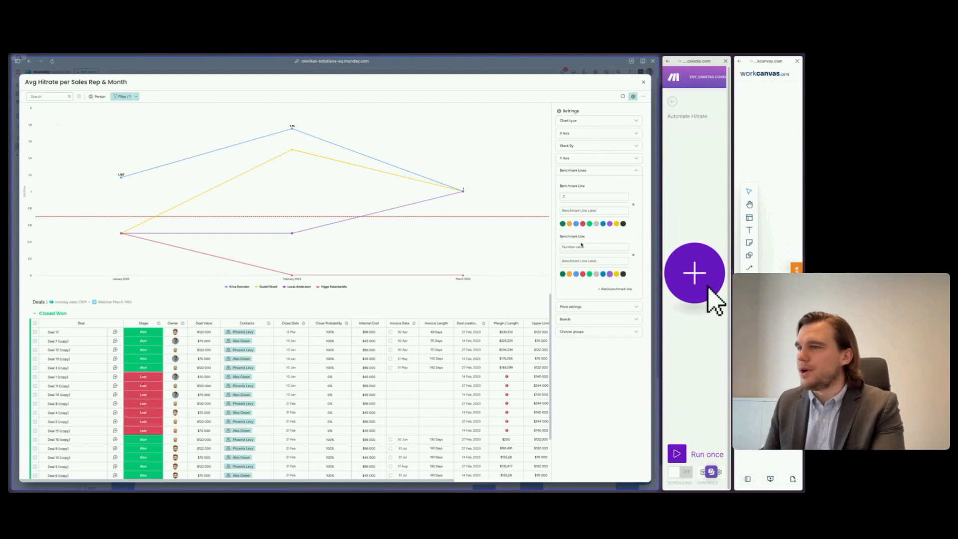
pyautogui.click(580, 246)
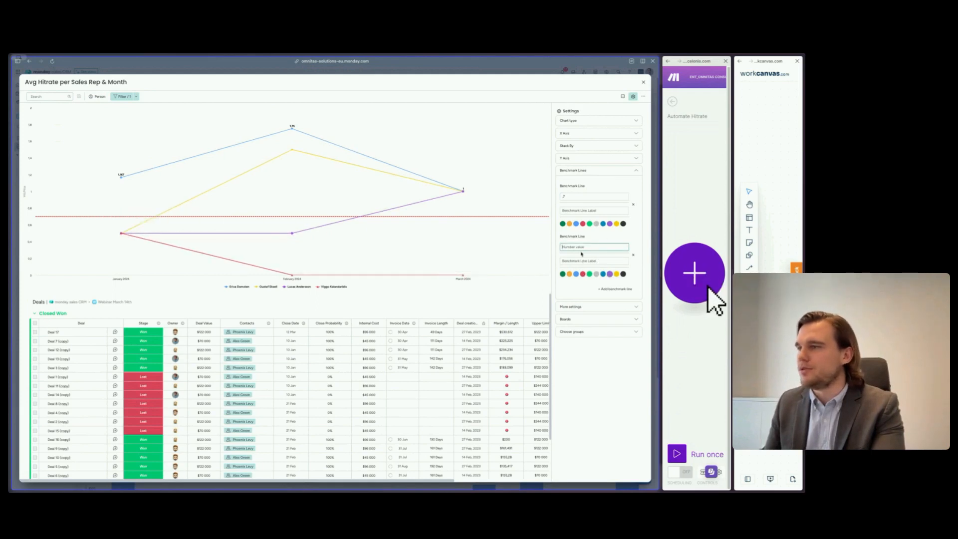
pyautogui.write('1')
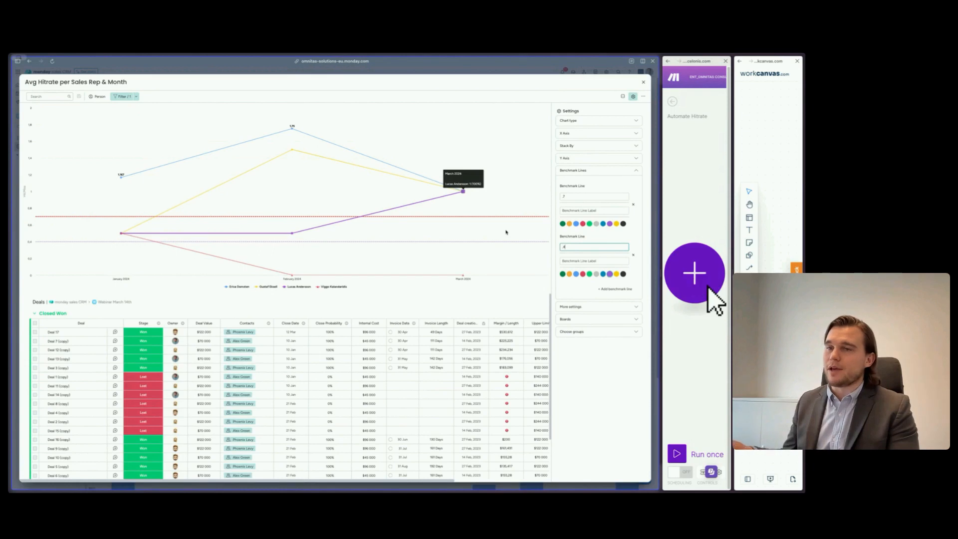
pyautogui.moveTo(107, 226)
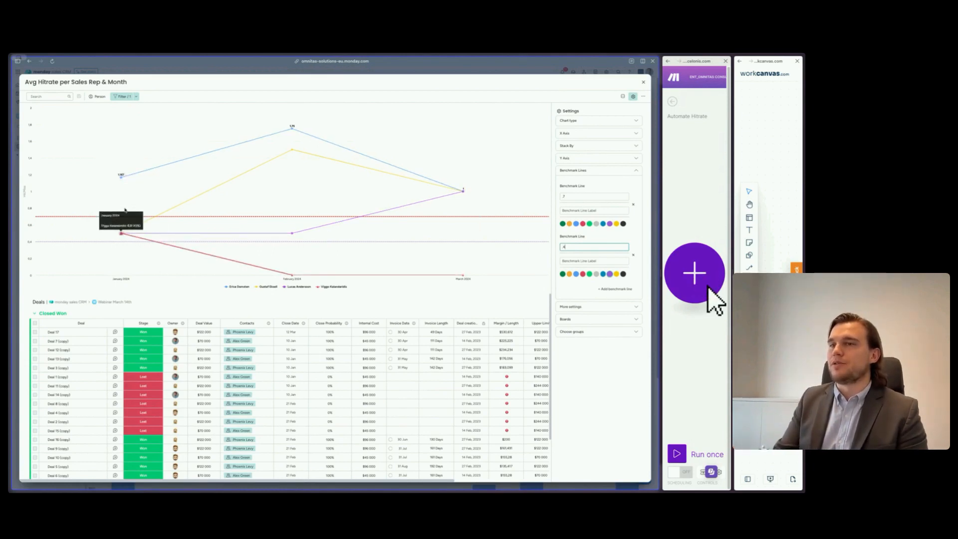
# Remove the .4 benchmark line, clear the .7 value of the remaining one, and close the hit rate chart
pyautogui.moveTo(113, 167)
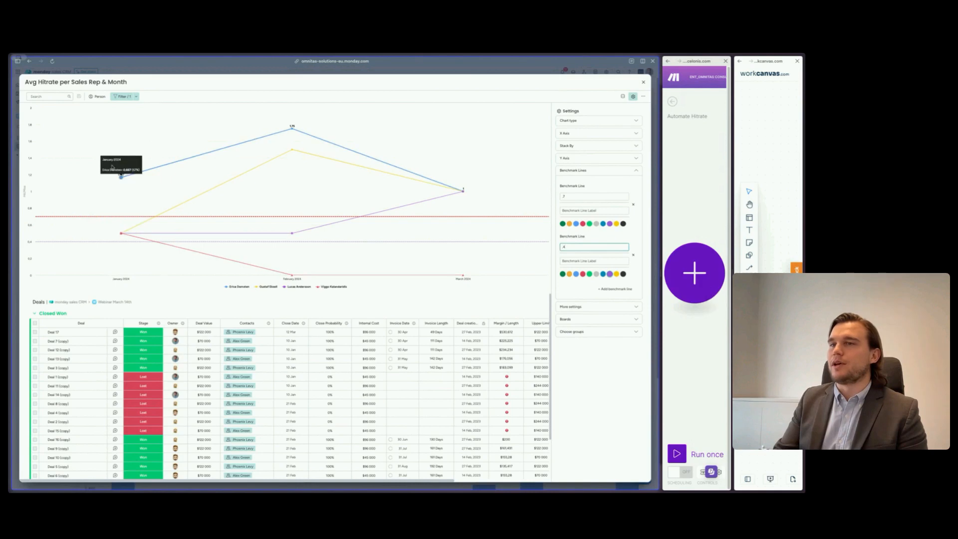
pyautogui.click(633, 257)
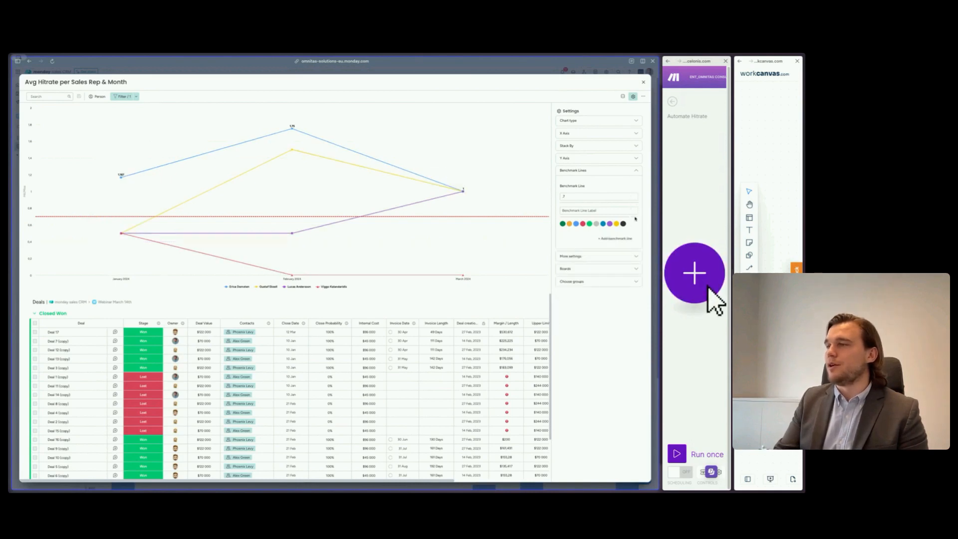
pyautogui.press('BackSpace')
pyautogui.press('BackSpace')
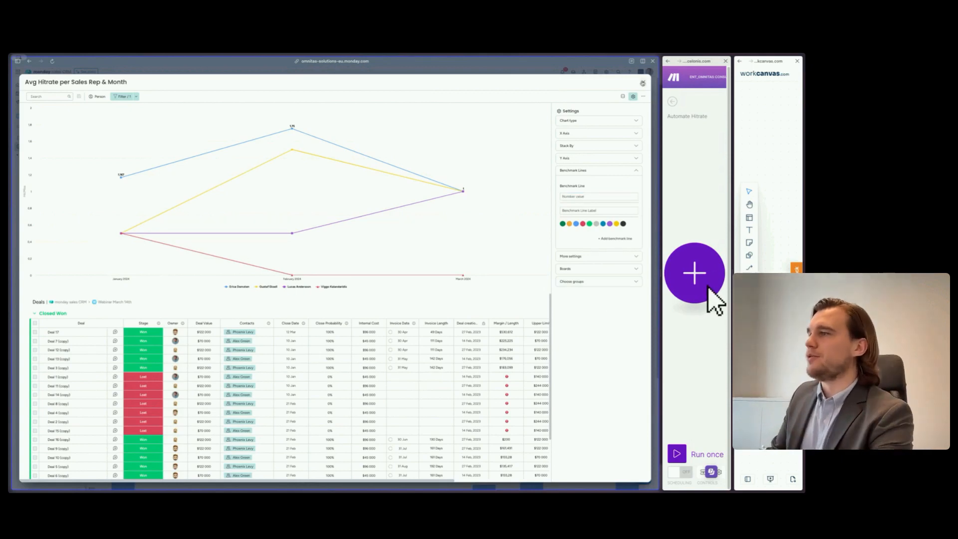
pyautogui.click(643, 83)
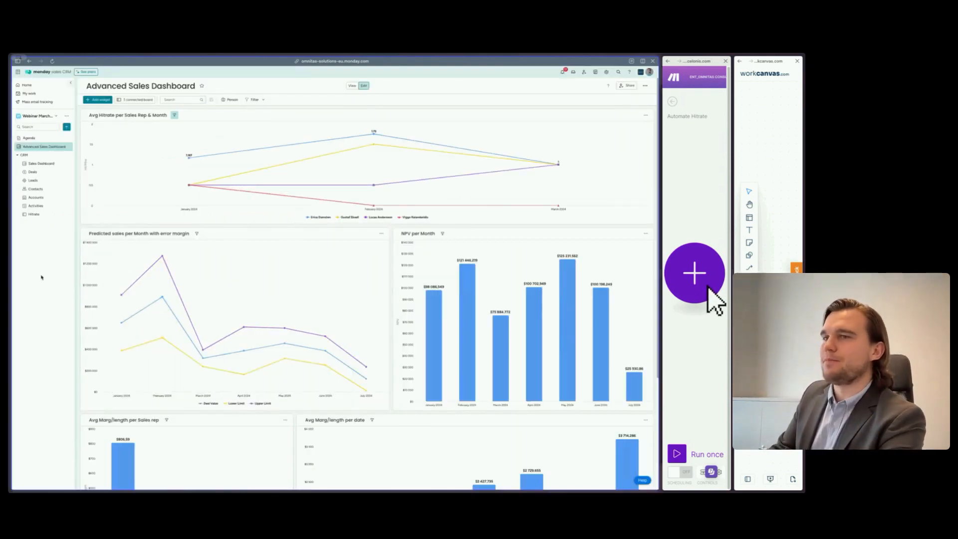
# Review the target and actual columns on the Hitrate board, then reopen the dashboard's hit rate chart in full view
pyautogui.click(35, 215)
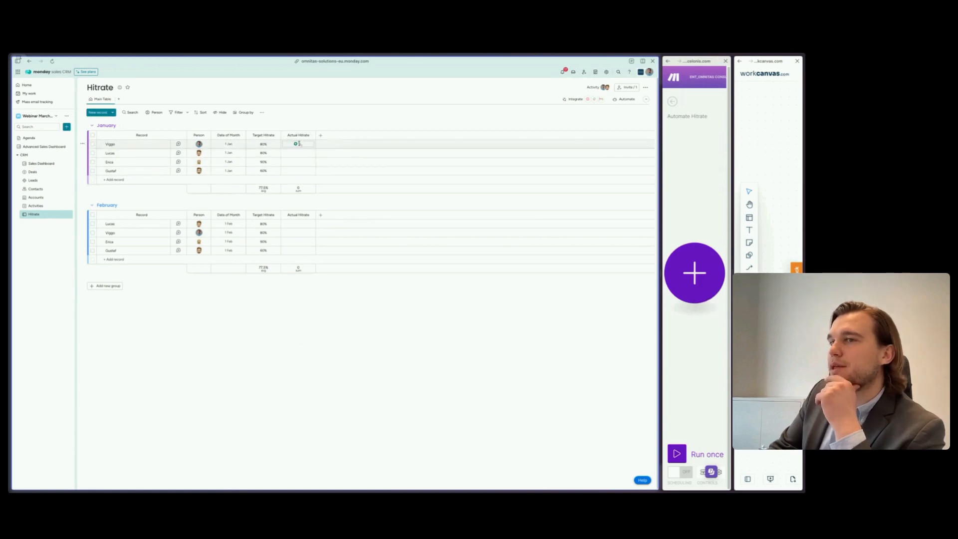
pyautogui.click(44, 146)
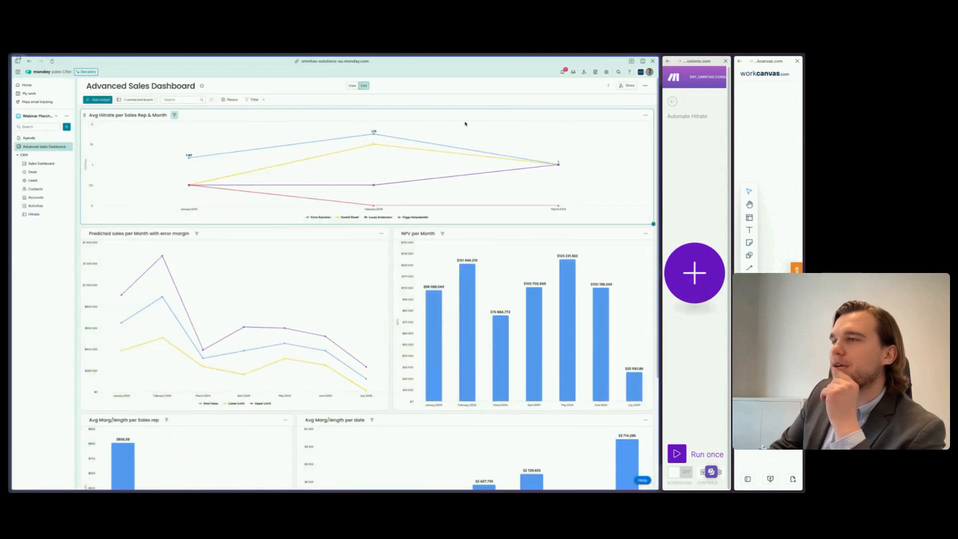
pyautogui.click(646, 116)
pyautogui.click(634, 127)
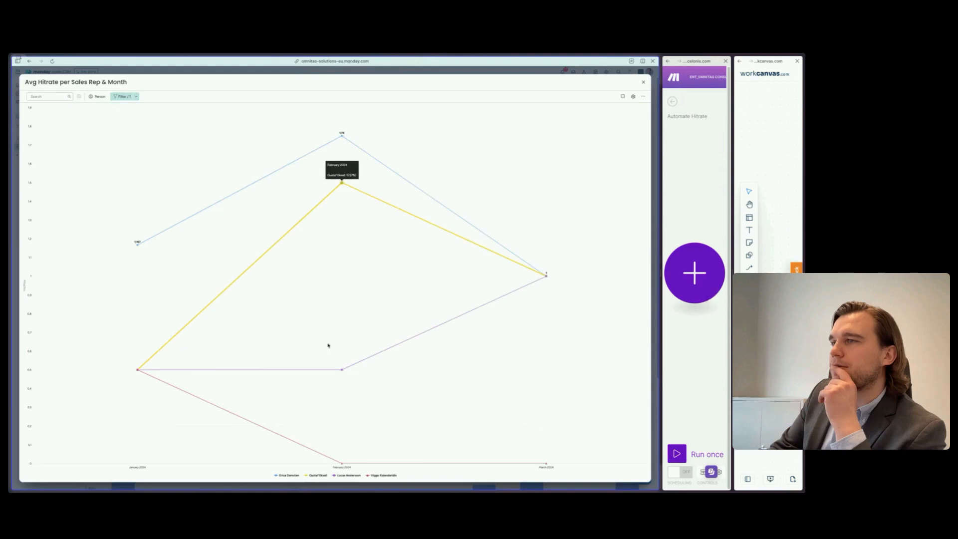
# Add a filter condition to the hit rate chart so that Close Date is between 1 Jan 2024 and 31 Jan 2024
pyautogui.click(134, 97)
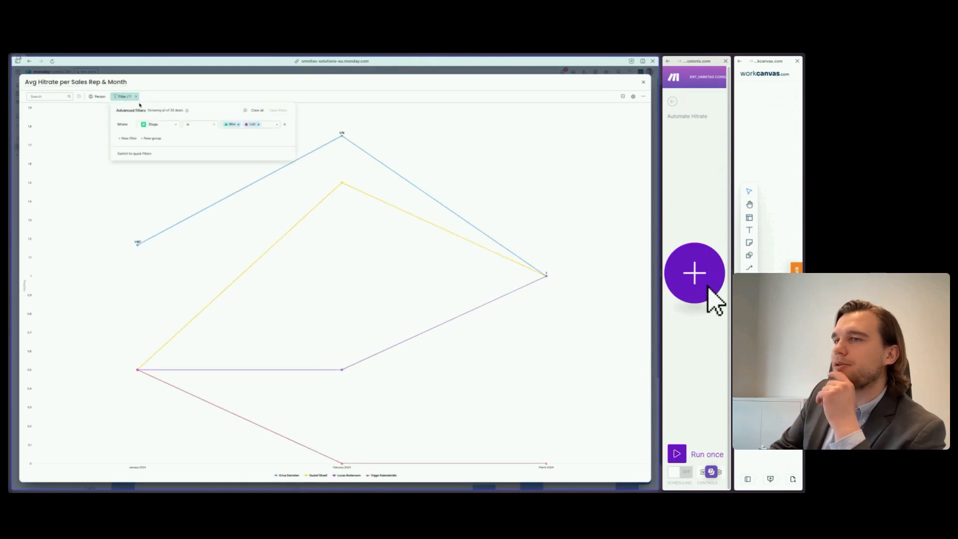
pyautogui.click(125, 140)
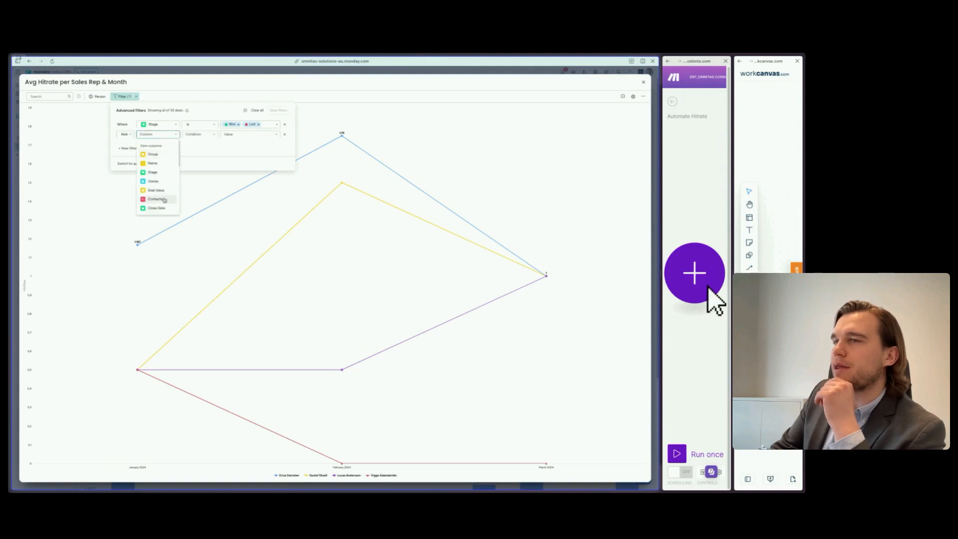
pyautogui.write('clo')
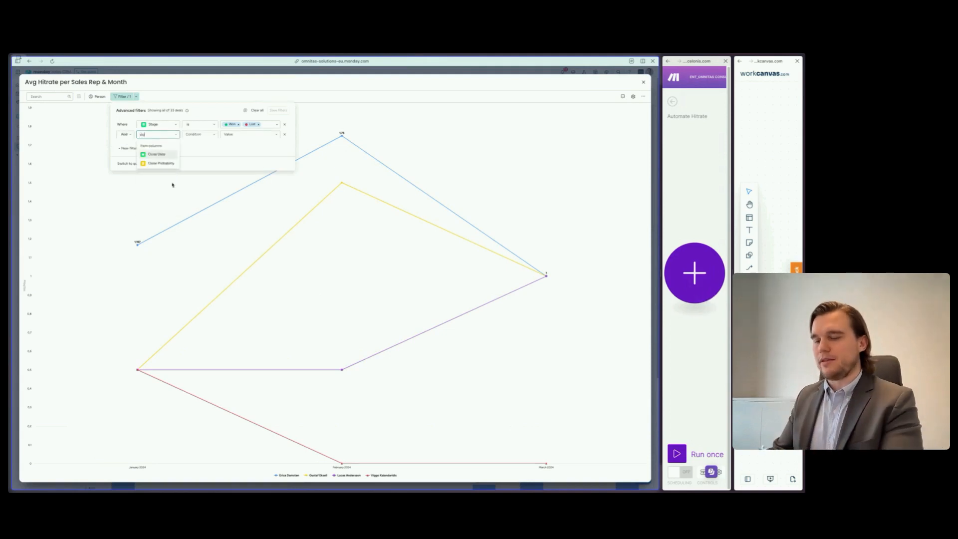
pyautogui.click(156, 154)
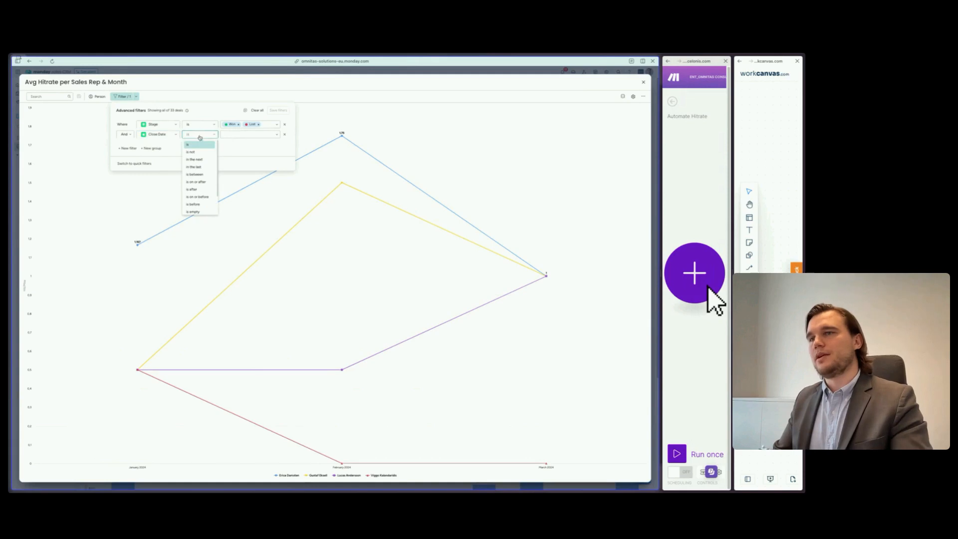
pyautogui.click(198, 176)
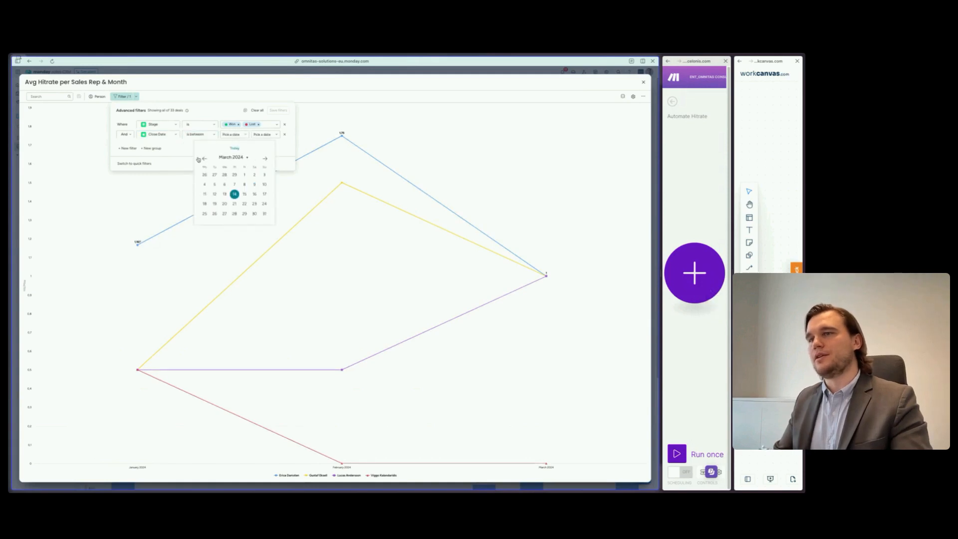
pyautogui.click(203, 159)
pyautogui.click(204, 175)
pyautogui.click(267, 134)
pyautogui.click(236, 159)
pyautogui.click(236, 158)
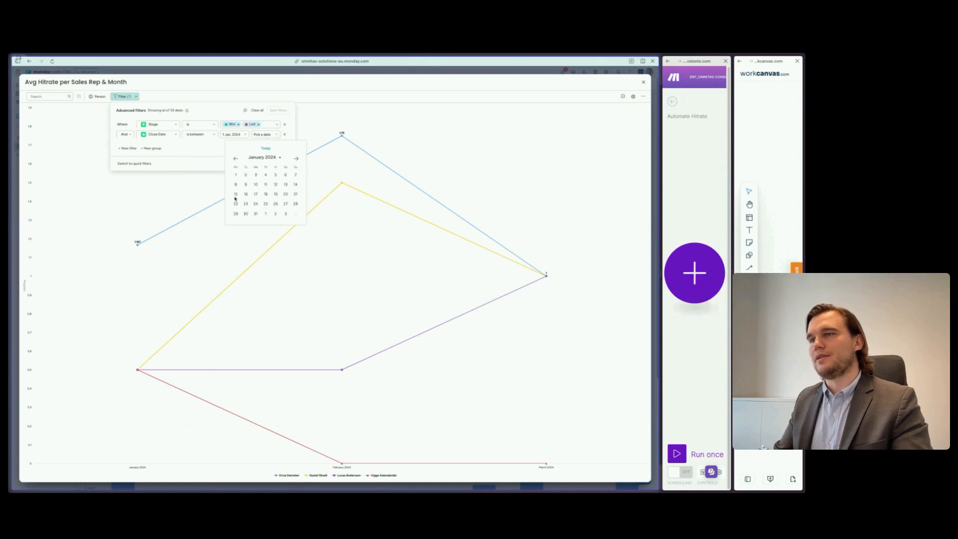
pyautogui.click(256, 214)
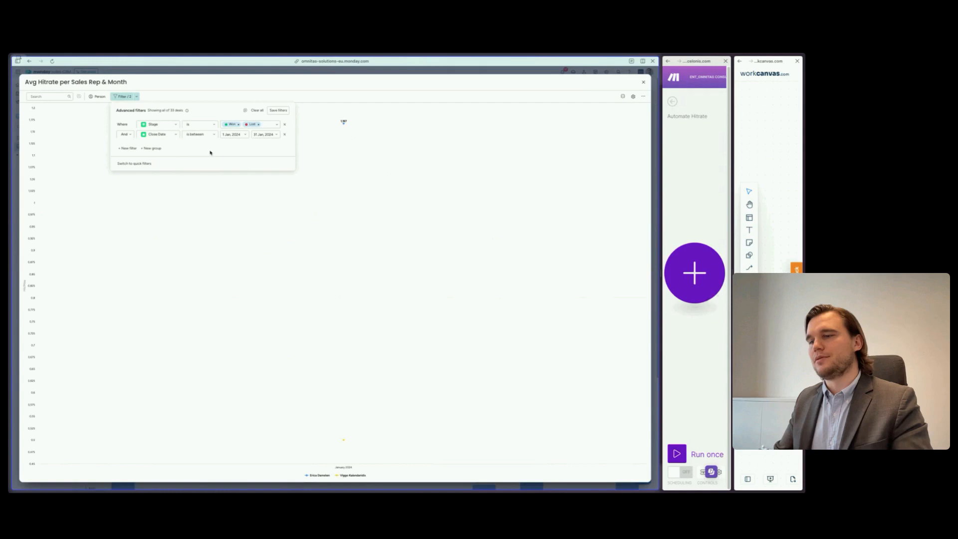
# Check the sales reps' January hit rates in the filtered chart, close it, and open the Hitrate board
pyautogui.click(295, 83)
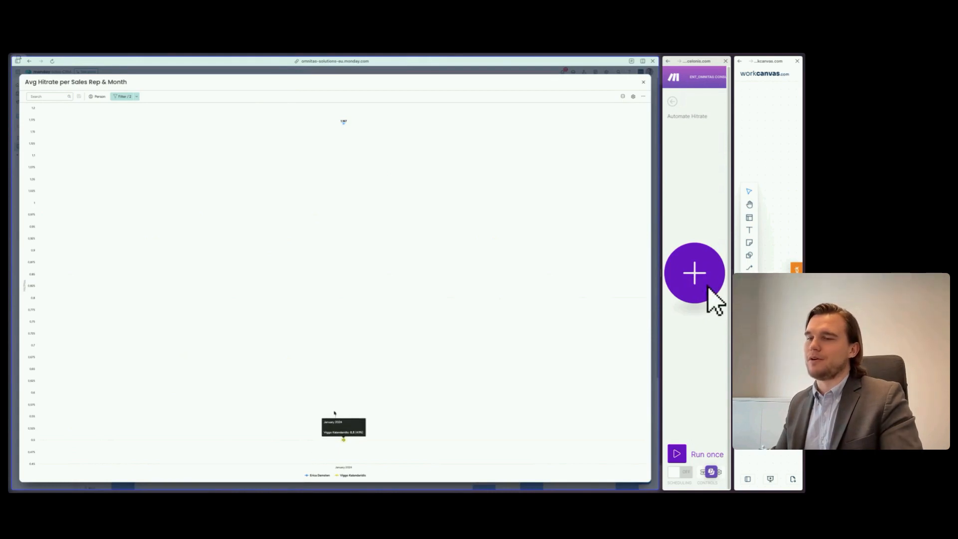
pyautogui.click(644, 82)
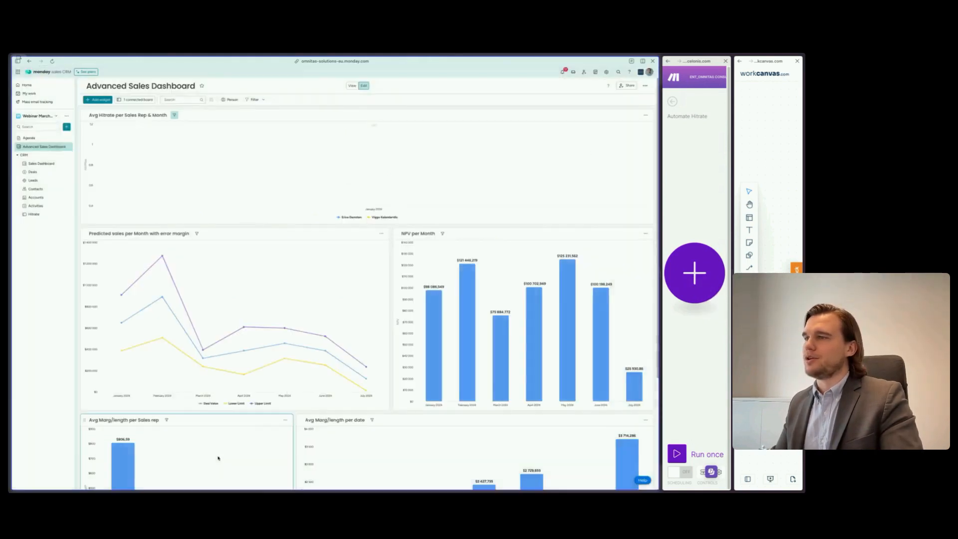
pyautogui.click(174, 115)
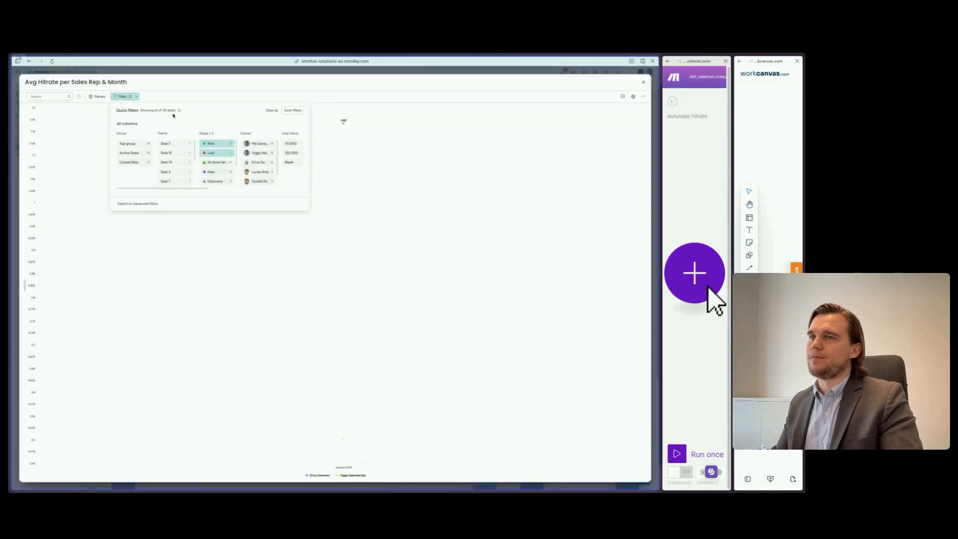
pyautogui.click(644, 81)
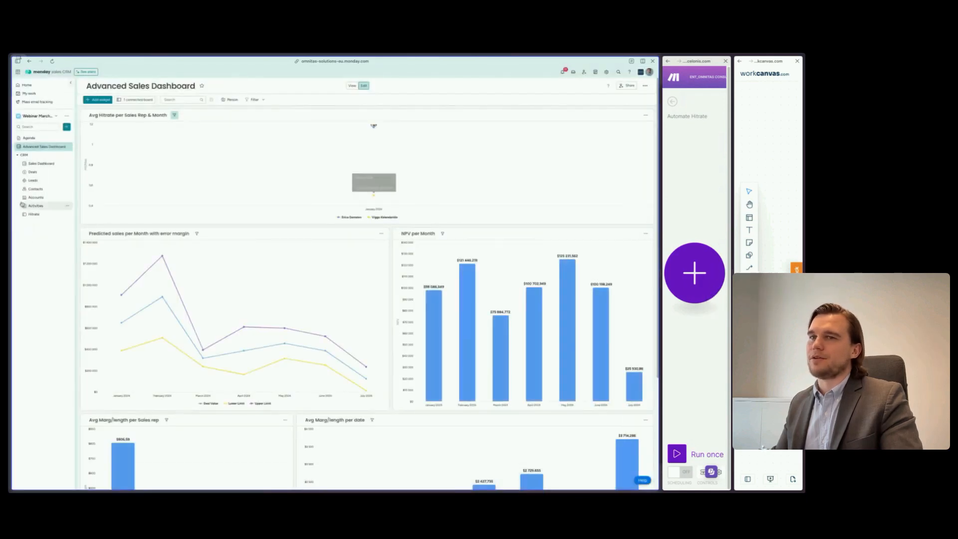
pyautogui.click(34, 214)
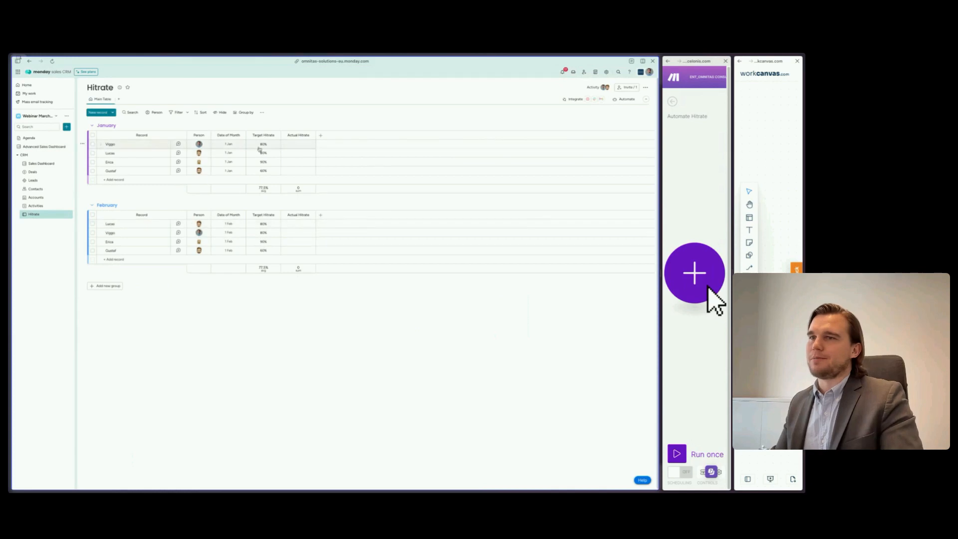
# Enter an Actual Hitrate of 0.5 for the first January record and 0.67 for the third
pyautogui.click(288, 147)
pyautogui.write('65')
pyautogui.press('BackSpace')
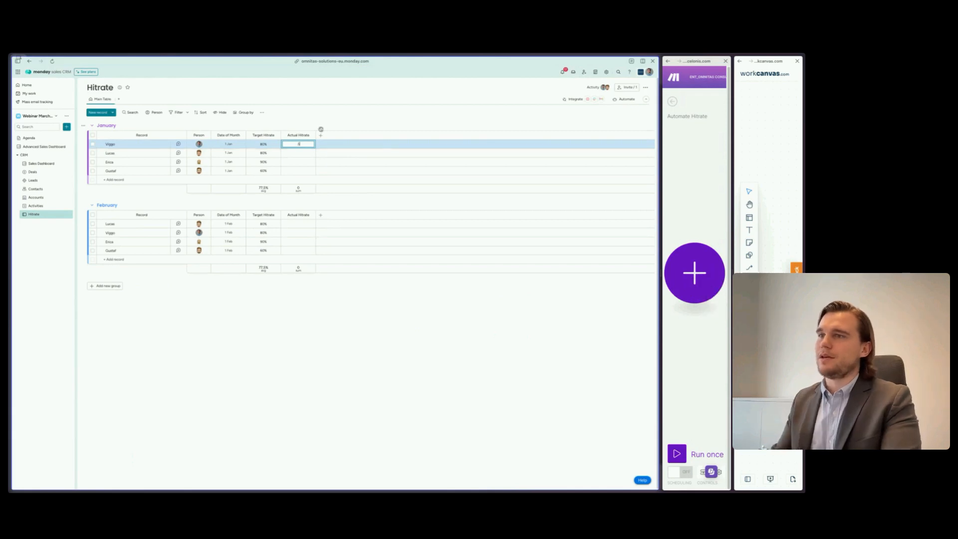
pyautogui.click(298, 162)
pyautogui.write('0')
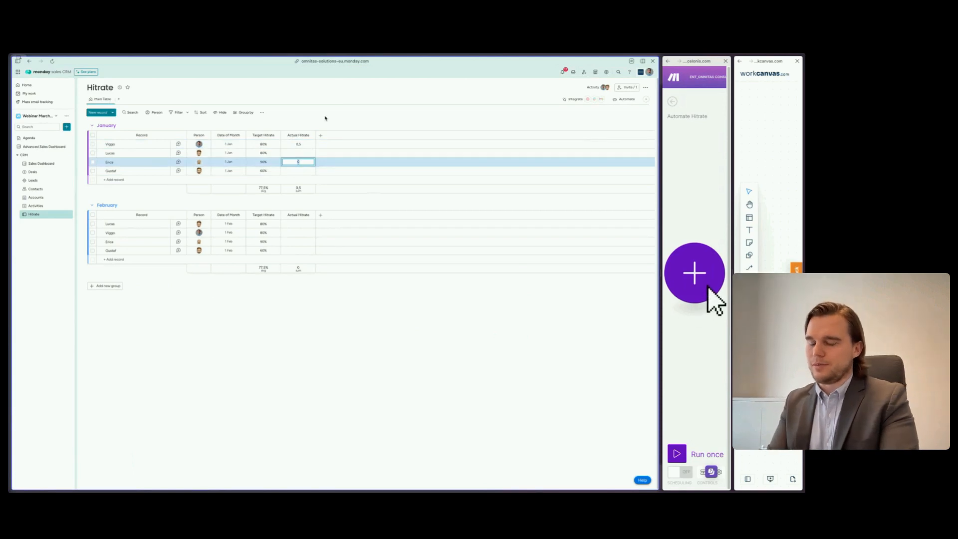
pyautogui.write(',67')
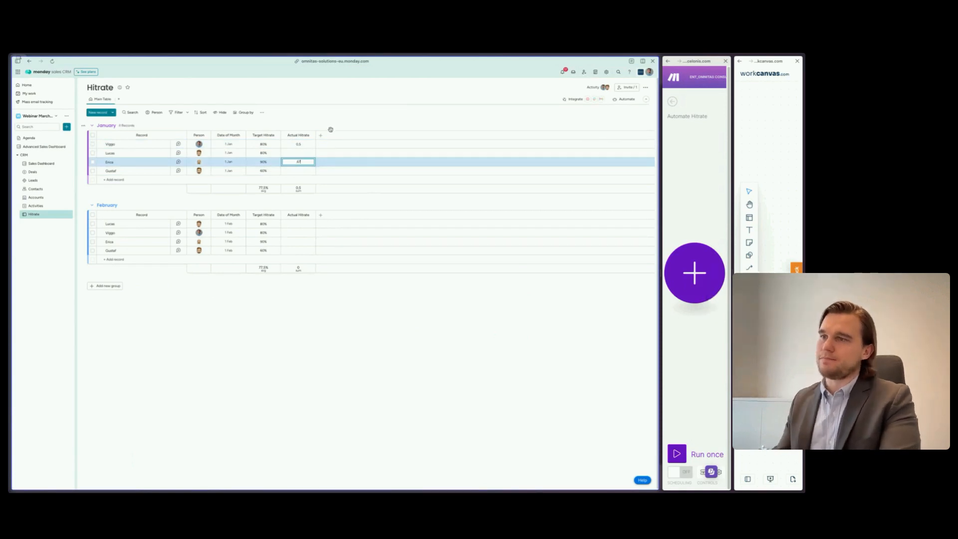
pyautogui.press('Return')
# Set the Actual Hitrate column to a % unit with an average summary, and enter 50 and 67 for the first and third January records
pyautogui.click(308, 189)
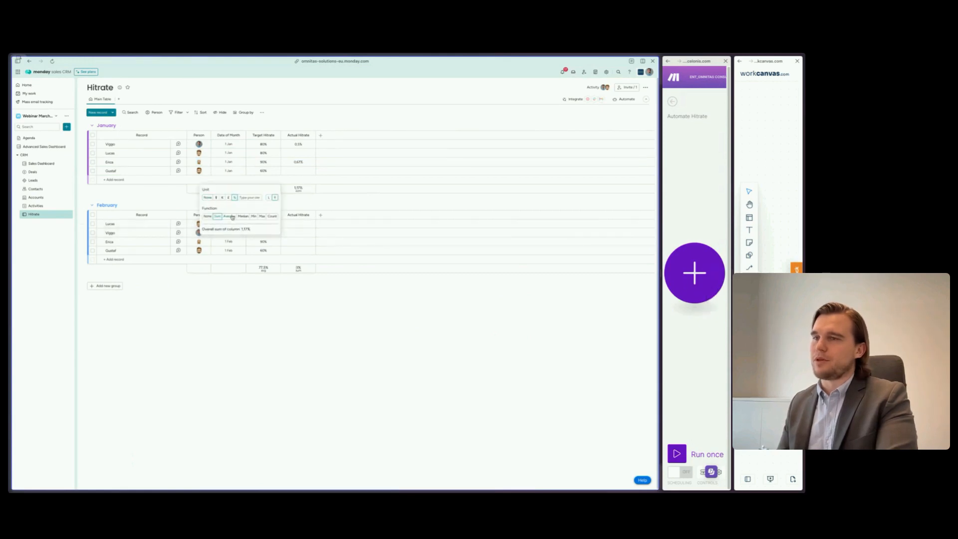
pyautogui.click(366, 200)
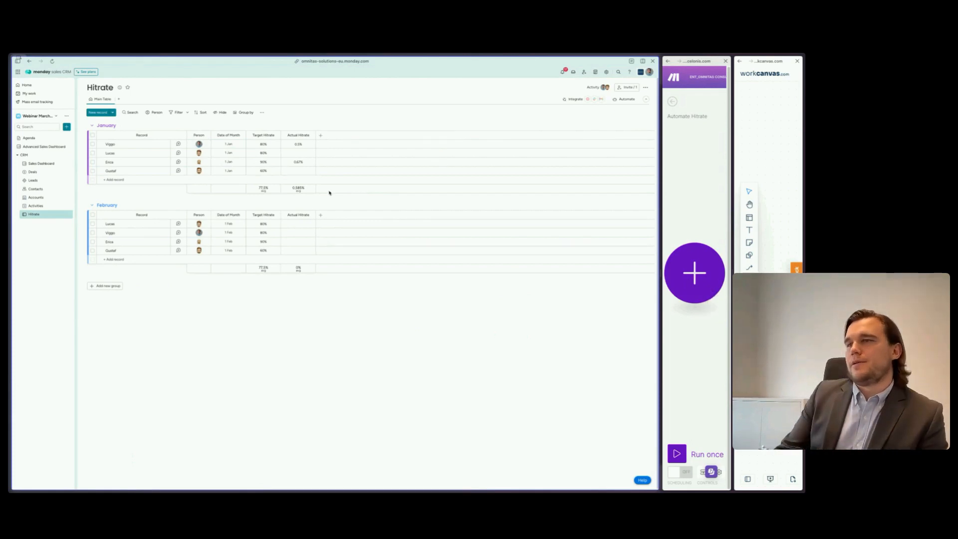
pyautogui.click(285, 163)
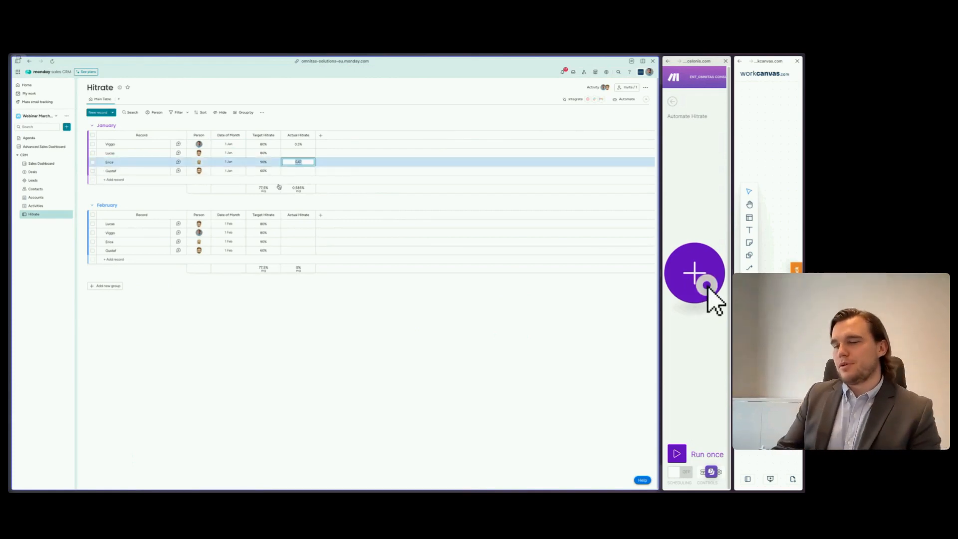
pyautogui.click(303, 144)
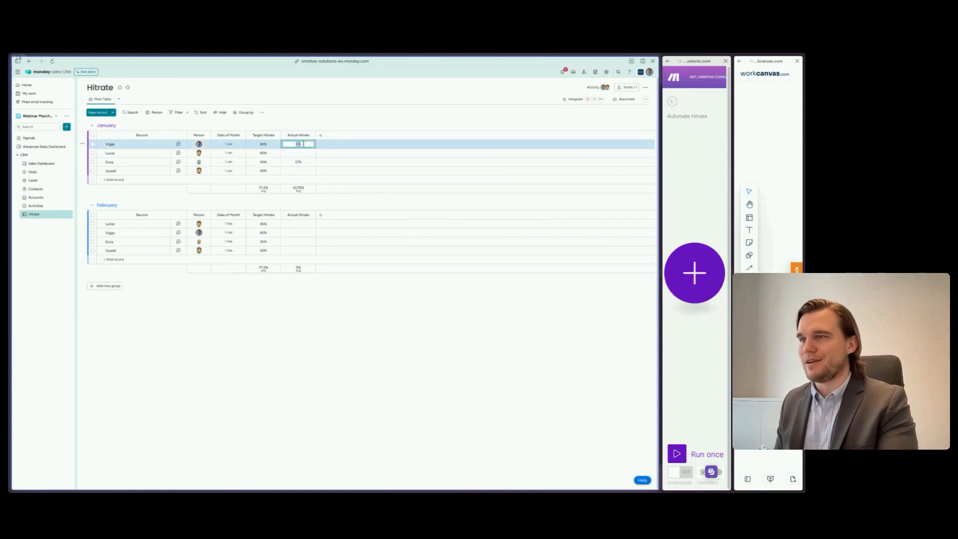
pyautogui.click(364, 122)
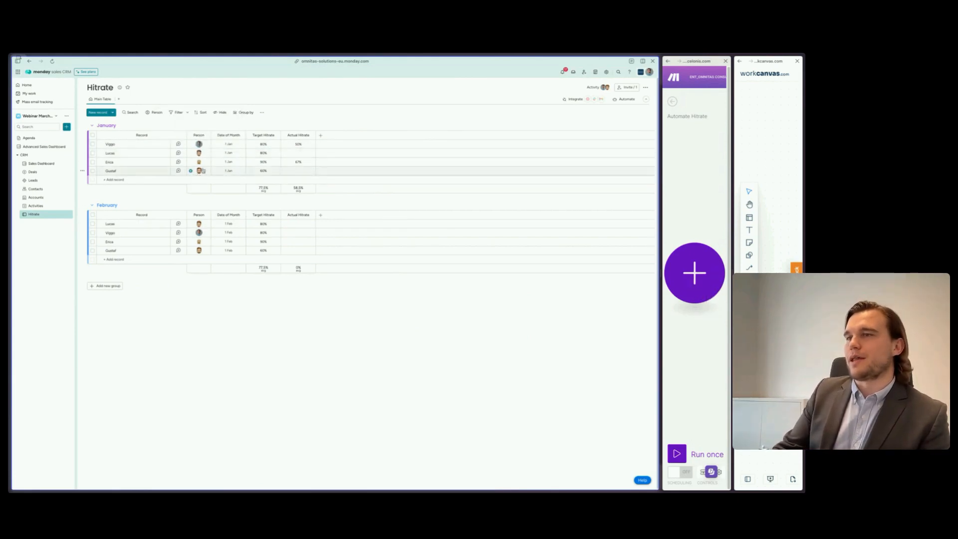
# Compare the hit rate chart on the Advanced Sales Dashboard with the Actual Hitrate values on the Hitrate board
pyautogui.click(30, 148)
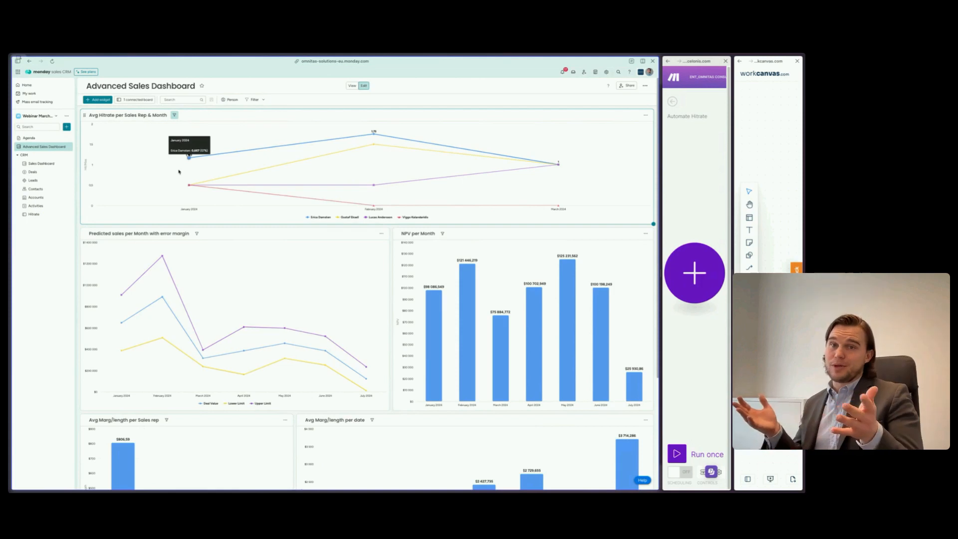
pyautogui.click(34, 214)
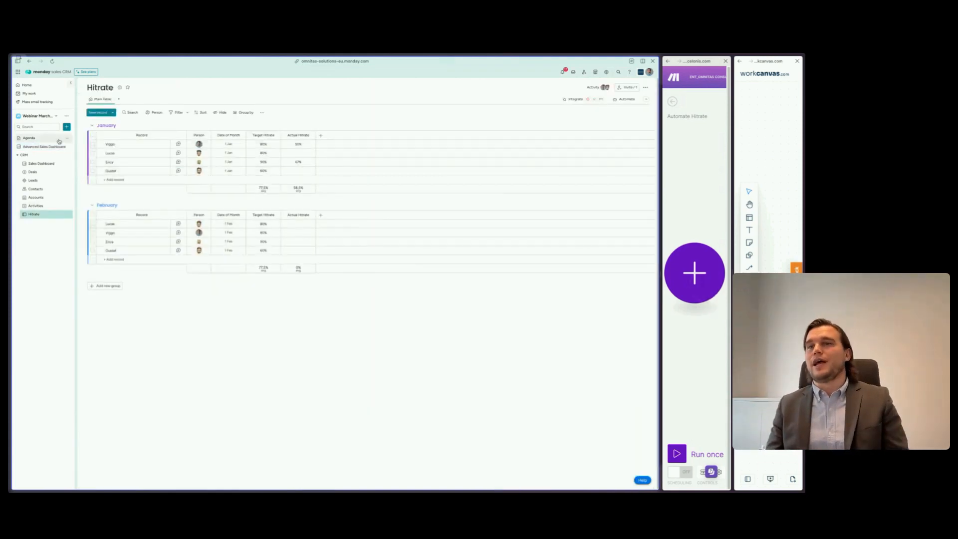
pyautogui.click(23, 156)
pyautogui.click(43, 148)
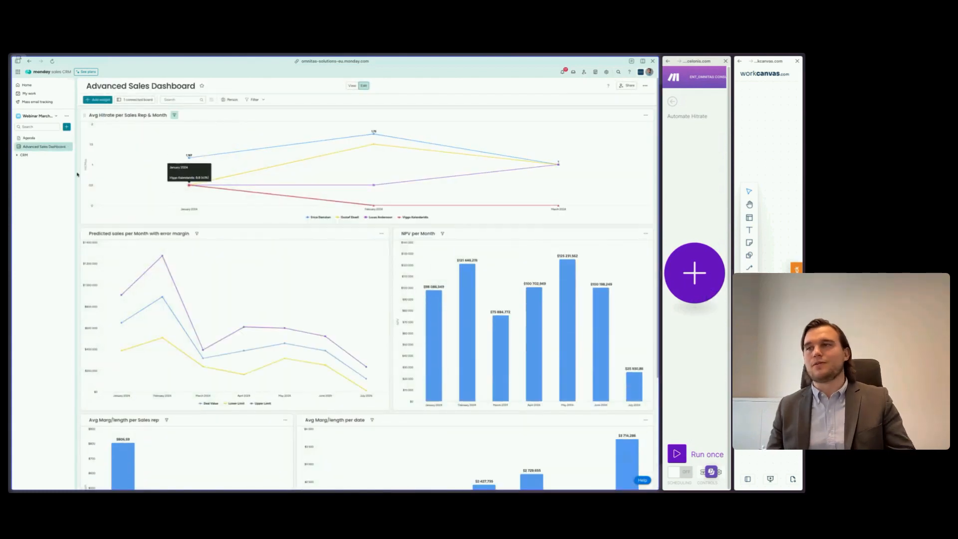
pyautogui.click(22, 156)
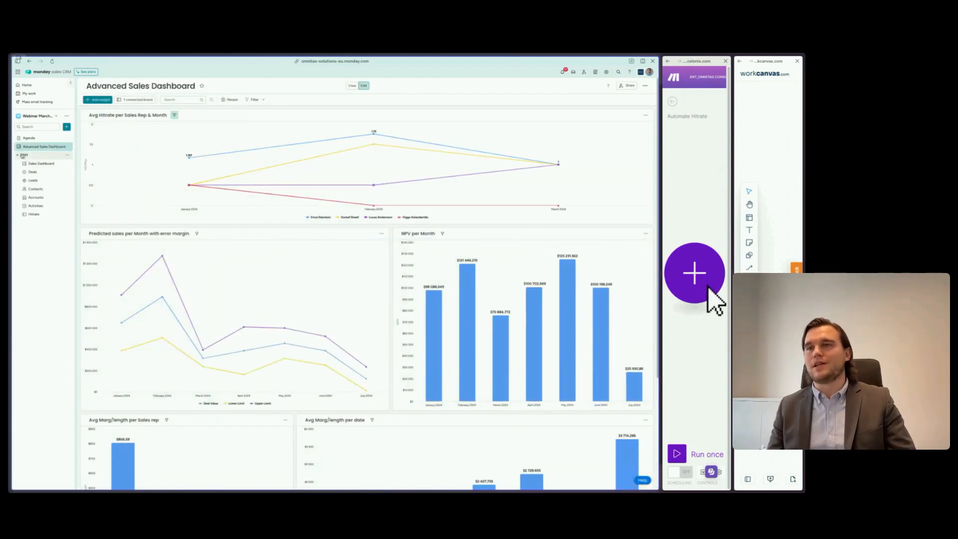
pyautogui.click(34, 214)
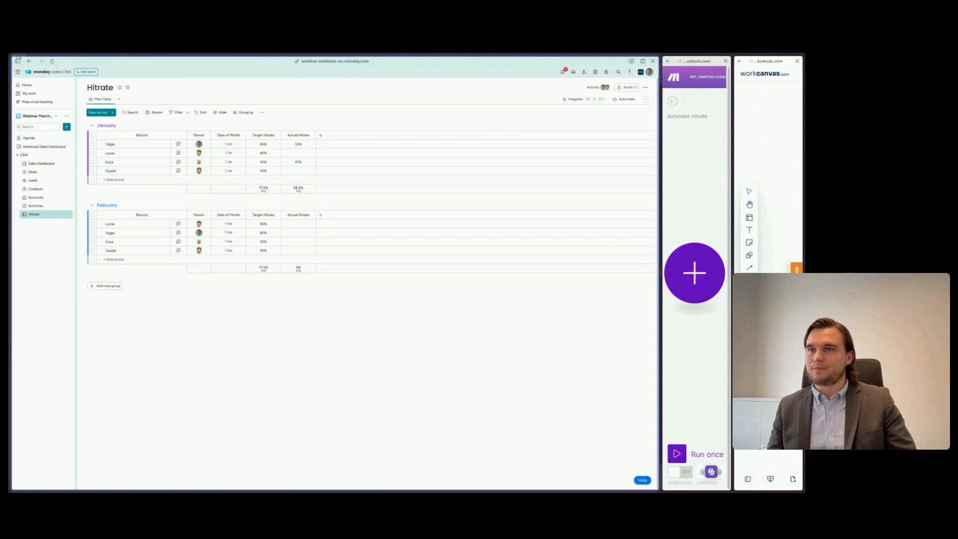
pyautogui.click(41, 147)
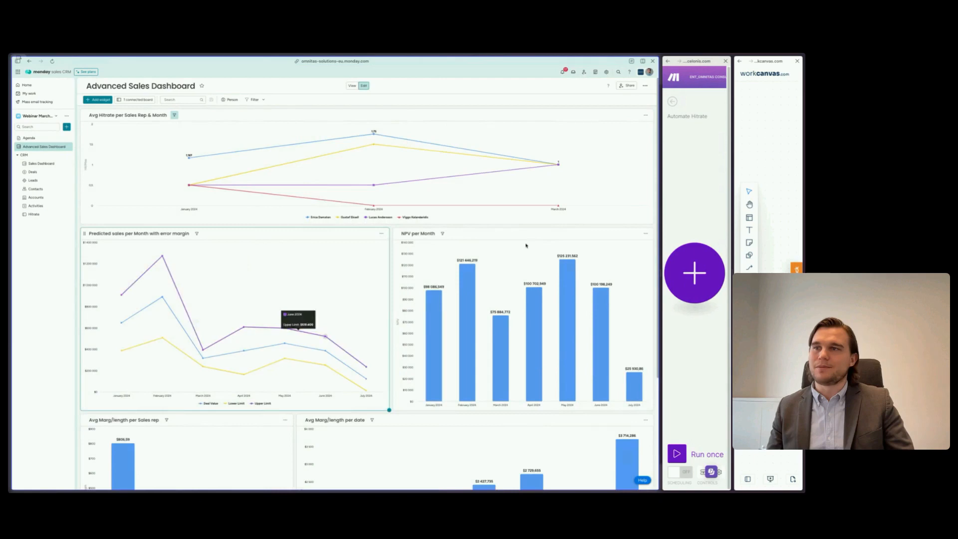
# Switch to the Make scenario and add monday's List Board's Items as the first module
pyautogui.moveTo(659, 273); pyautogui.dragTo(169, 298)
pyautogui.click(473, 276)
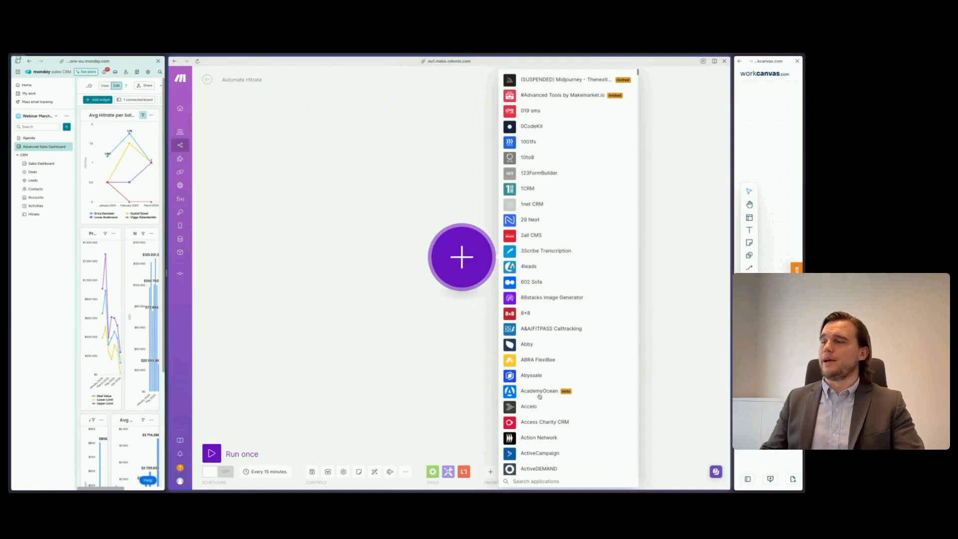
pyautogui.write('monday')
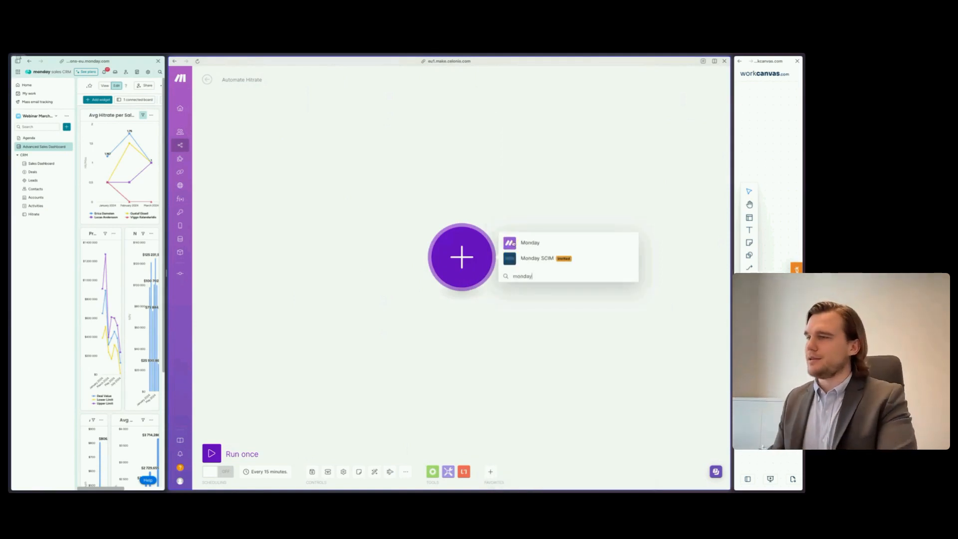
pyautogui.click(511, 244)
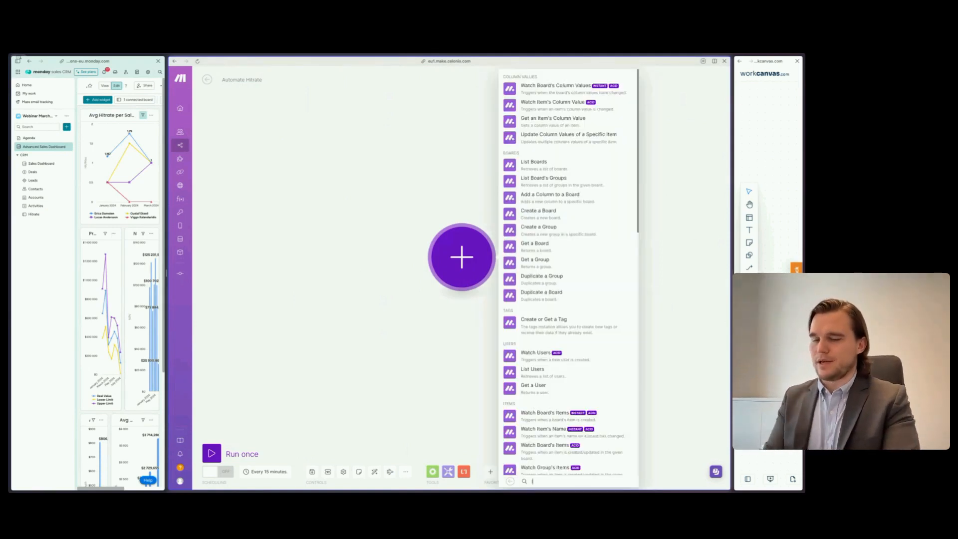
pyautogui.write('list')
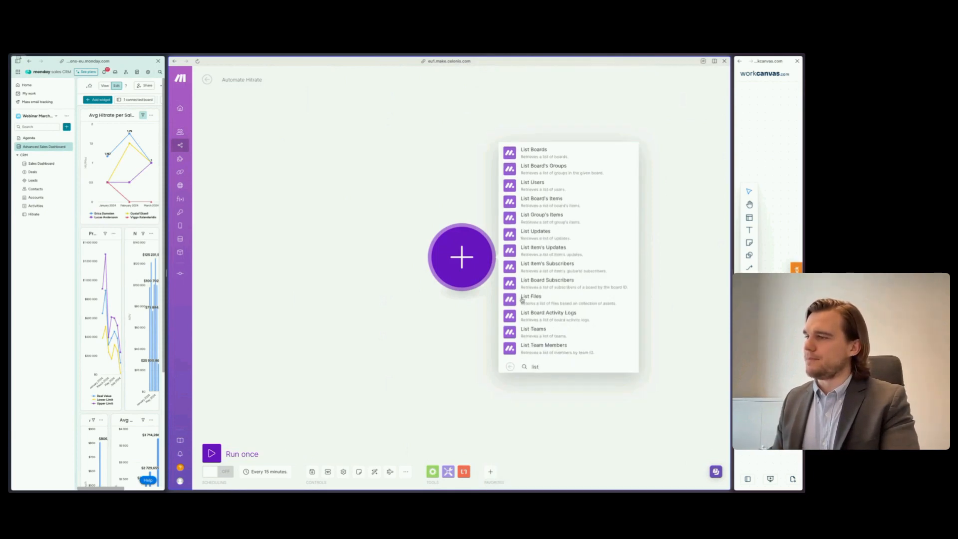
pyautogui.click(511, 208)
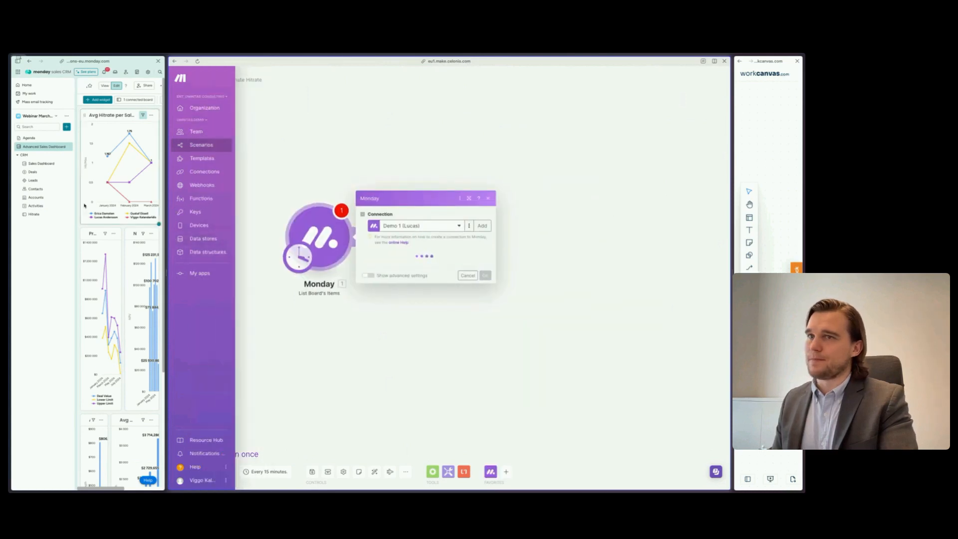
pyautogui.click(420, 179)
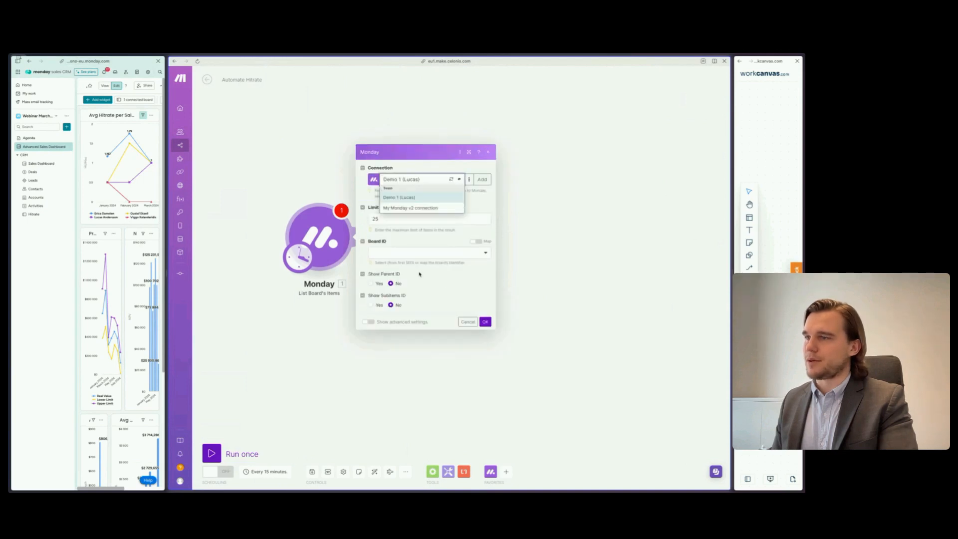
pyautogui.click(452, 254)
pyautogui.click(503, 256)
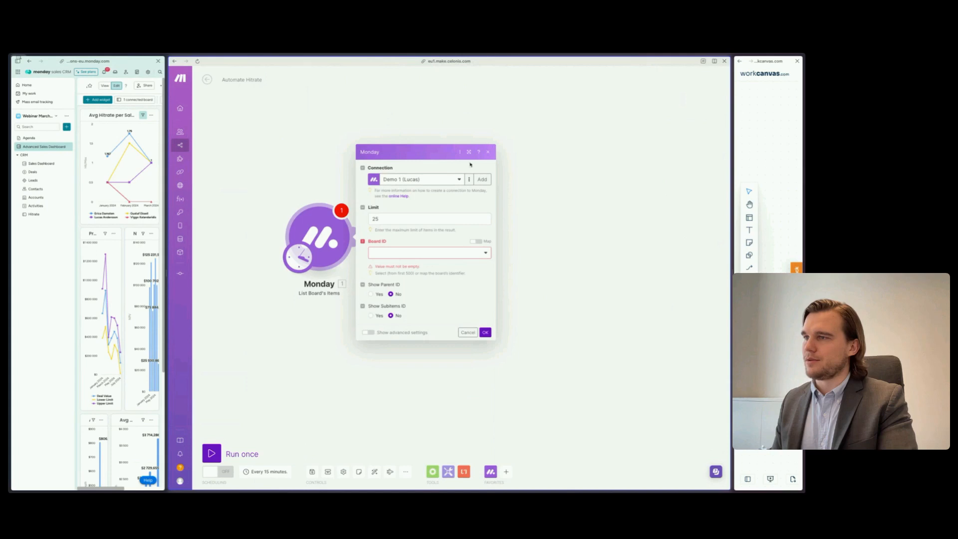
pyautogui.click(488, 153)
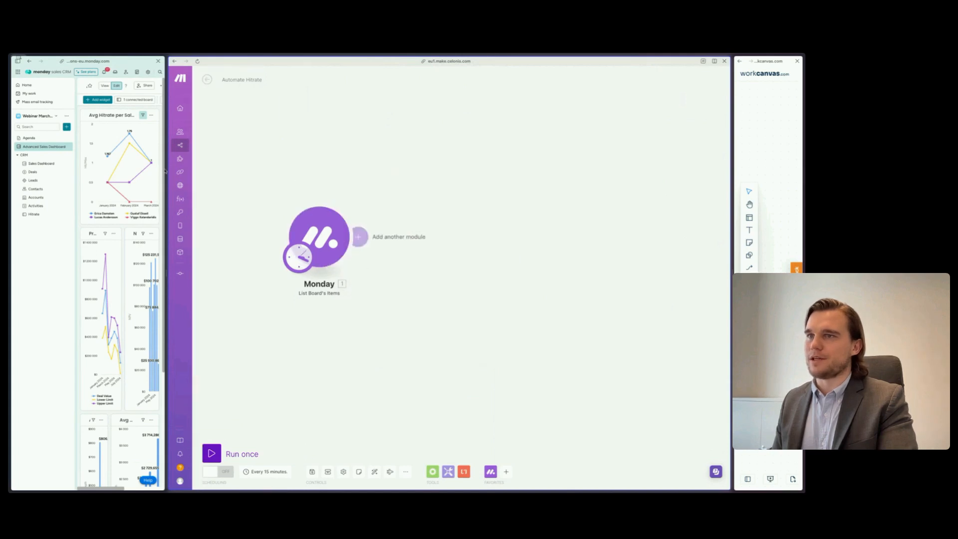
# Switch to monday and copy the personal API token from the account administration, then return to the dashboard
pyautogui.moveTo(164, 173); pyautogui.dragTo(659, 173)
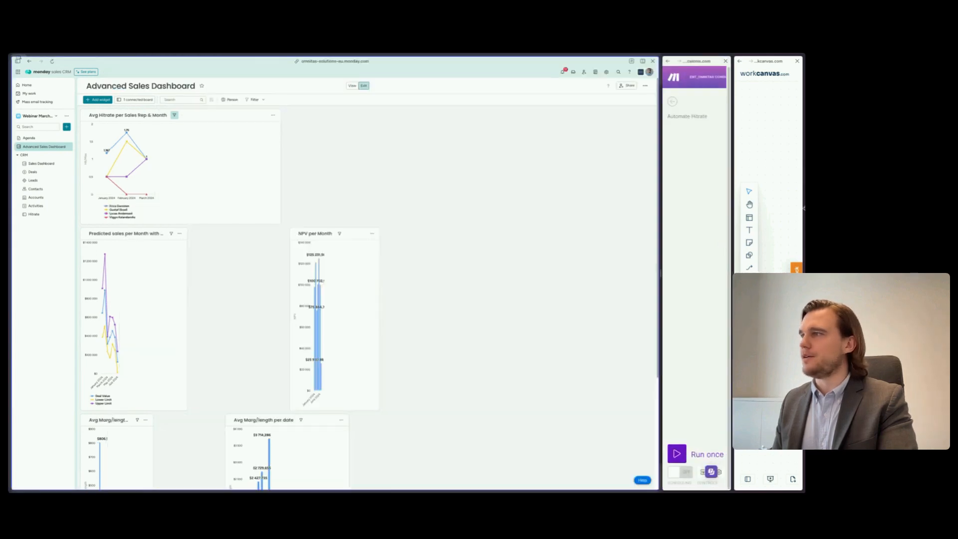
pyautogui.click(649, 71)
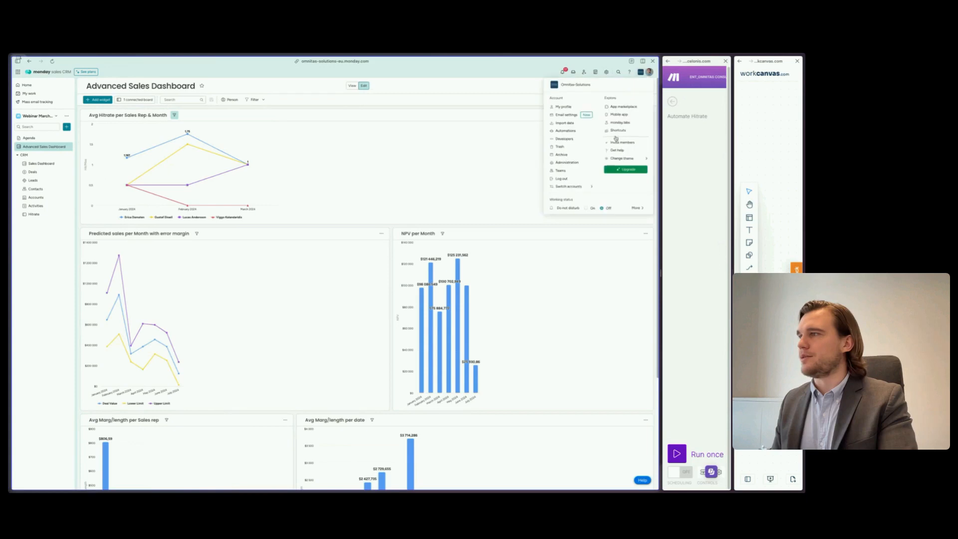
pyautogui.click(573, 163)
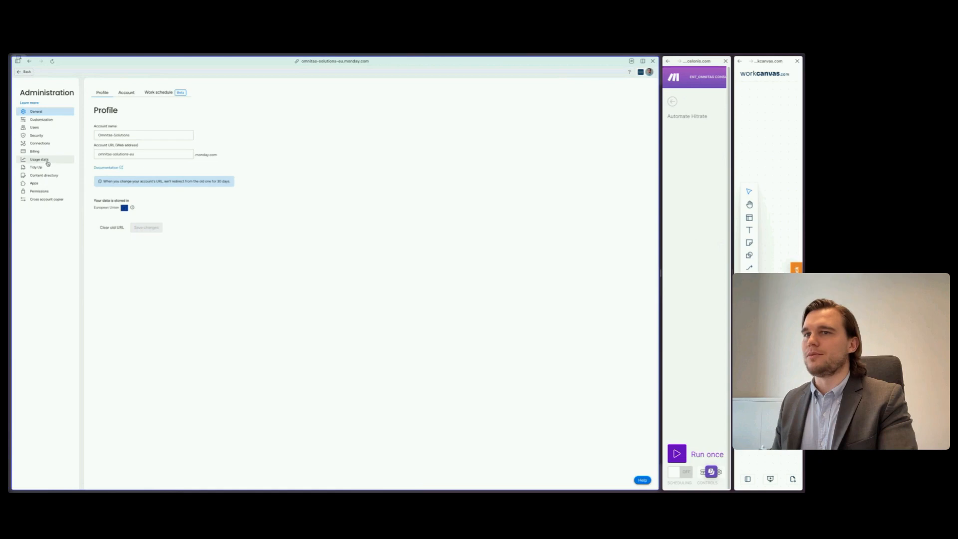
pyautogui.click(46, 144)
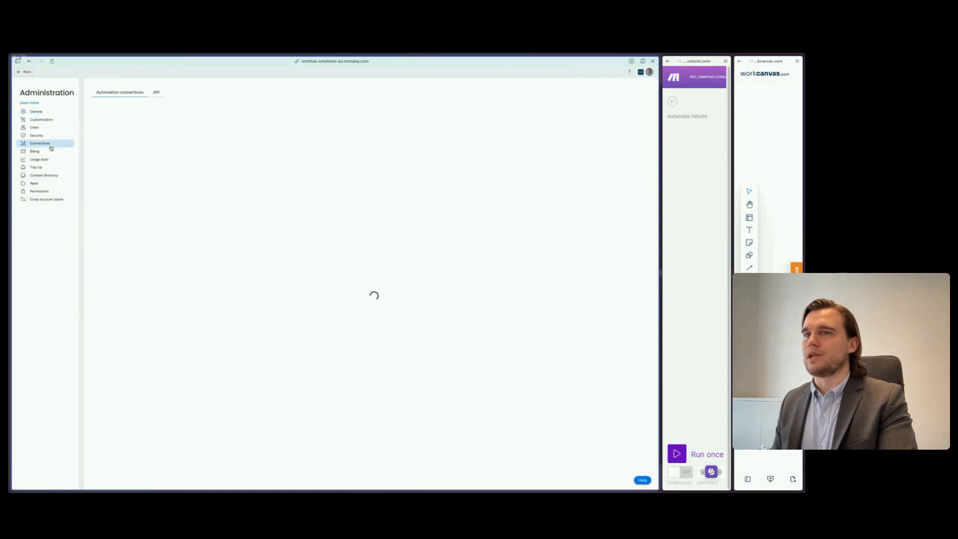
pyautogui.click(156, 92)
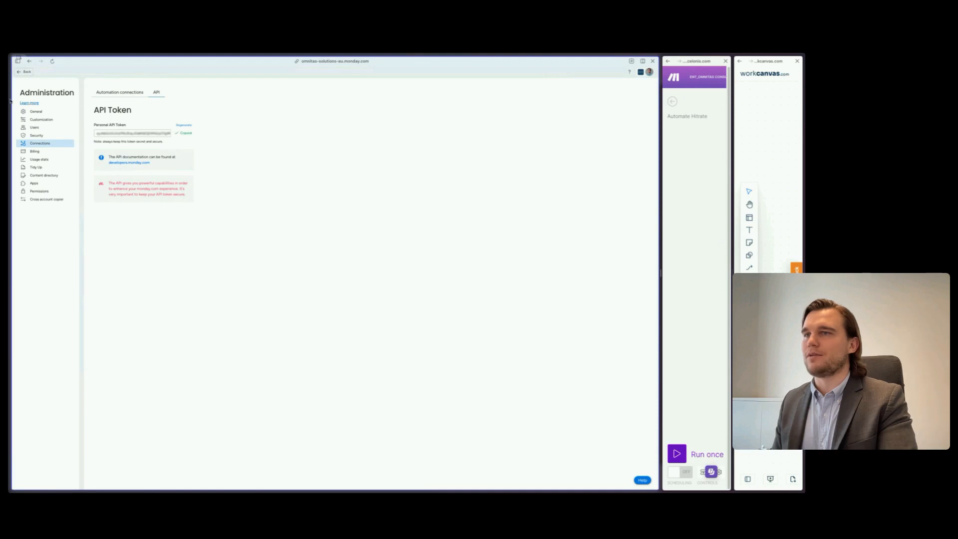
pyautogui.click(22, 73)
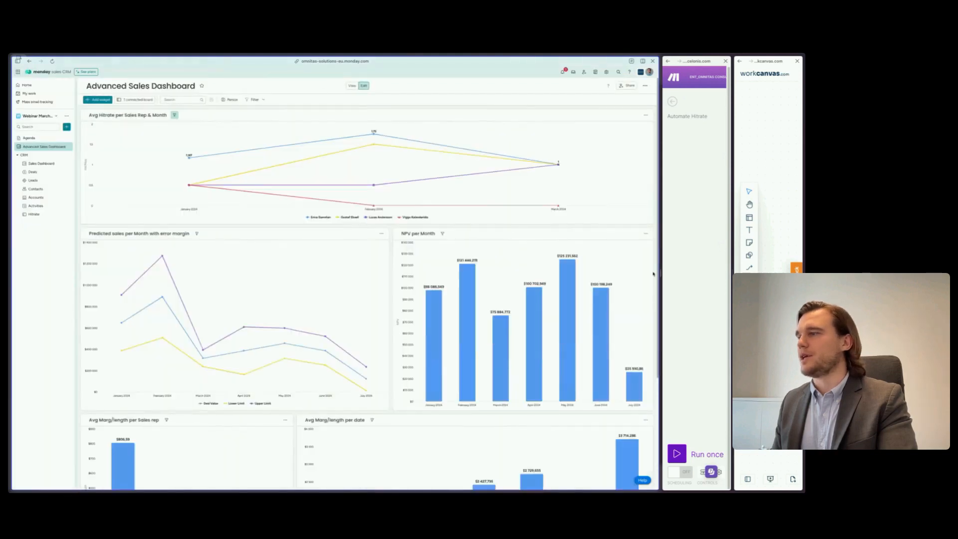
# In Make, create a connection named Webinar for the List Board's Items module using the copied API key
pyautogui.moveTo(660, 275); pyautogui.dragTo(147, 272)
pyautogui.click(327, 217)
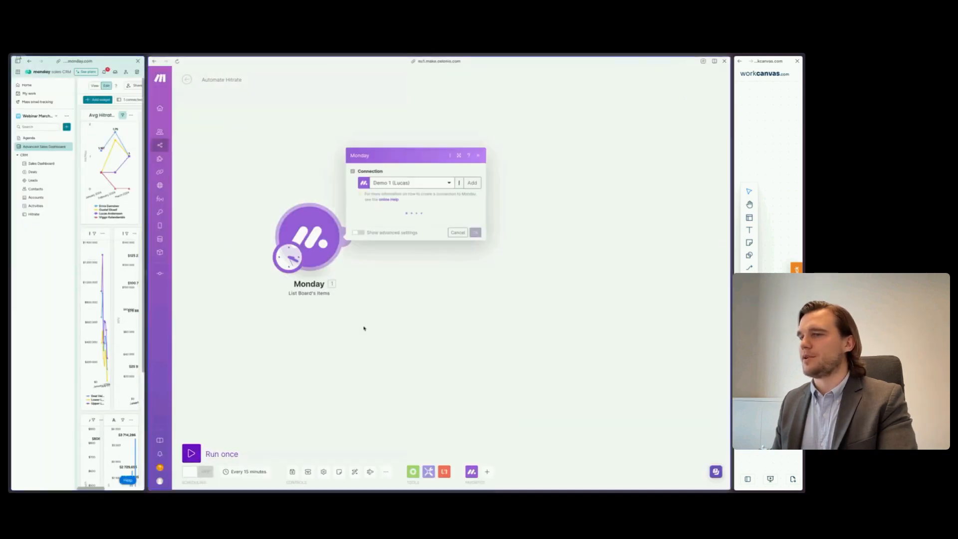
pyautogui.click(480, 187)
pyautogui.tripleClick(526, 213)
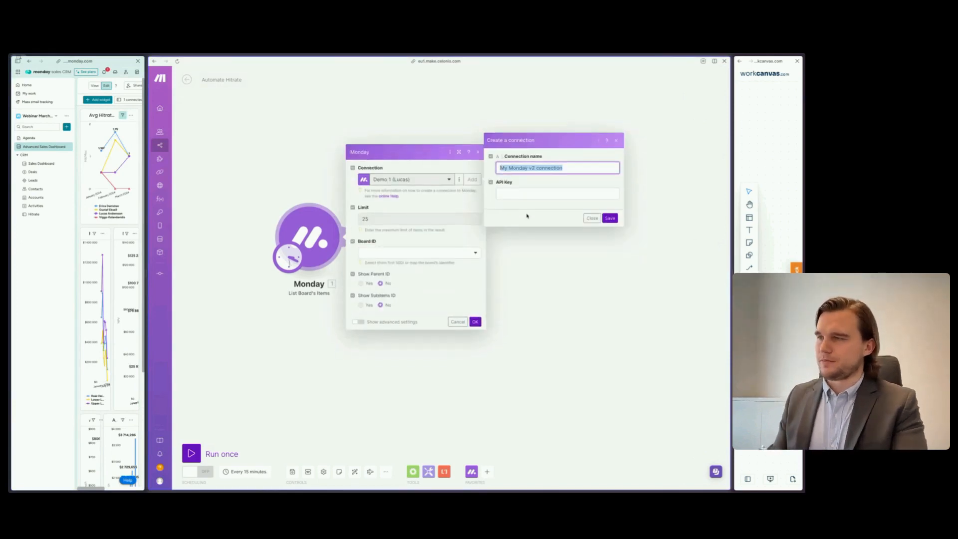
pyautogui.write('Webinar')
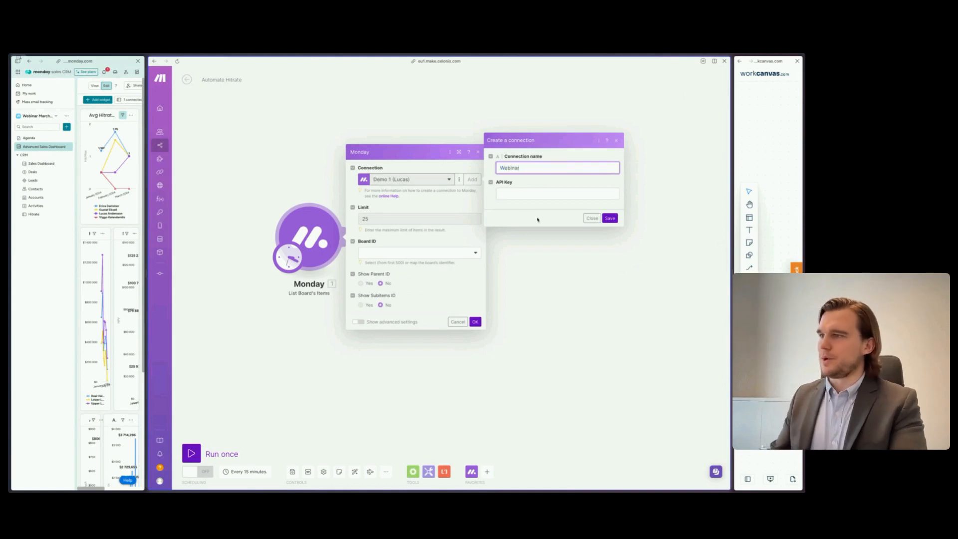
pyautogui.click(542, 194)
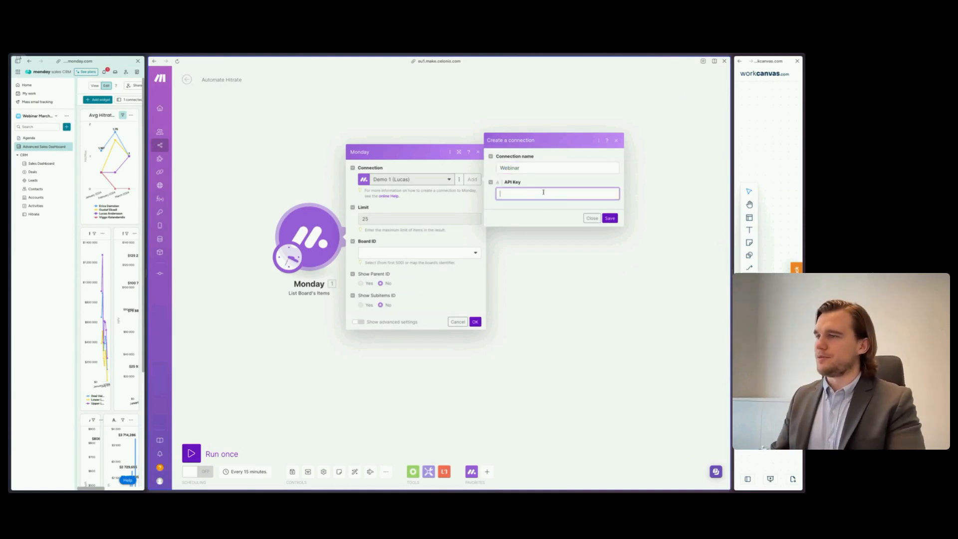
pyautogui.hotkey('ctrl', 'v')
pyautogui.click(610, 219)
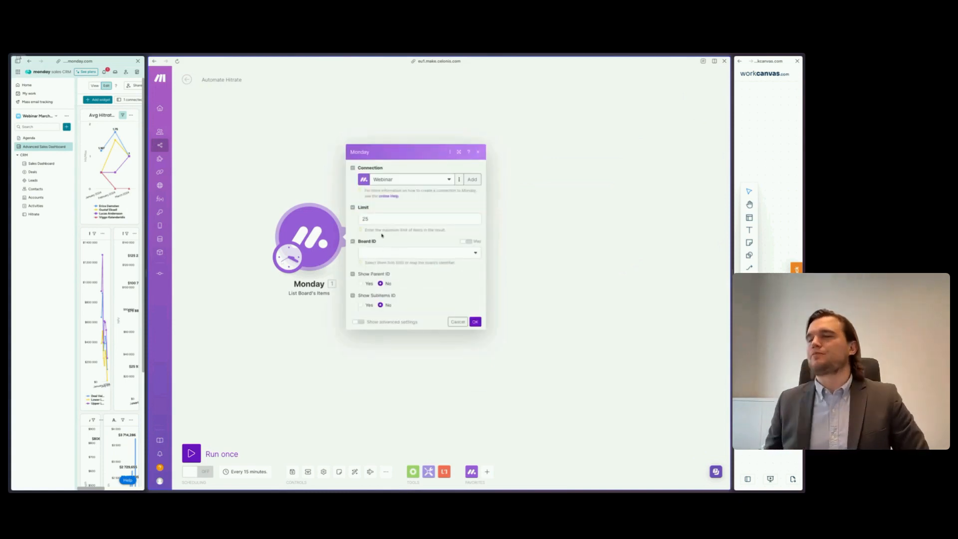
pyautogui.click(403, 253)
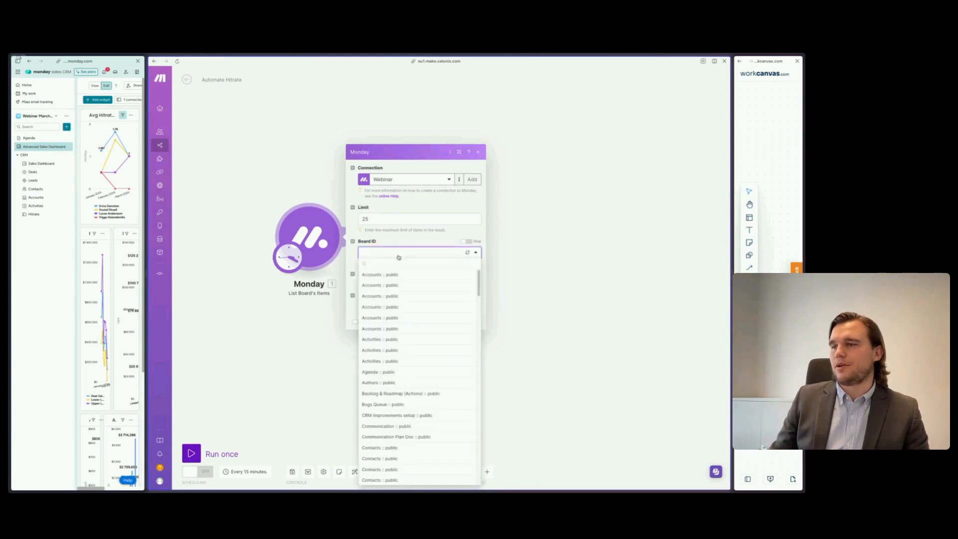
pyautogui.write('deal')
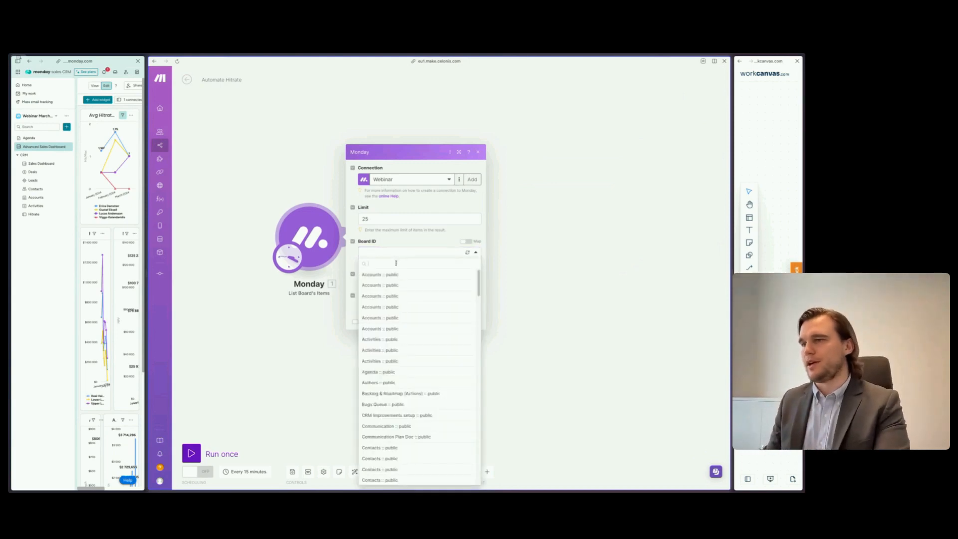
pyautogui.click(404, 238)
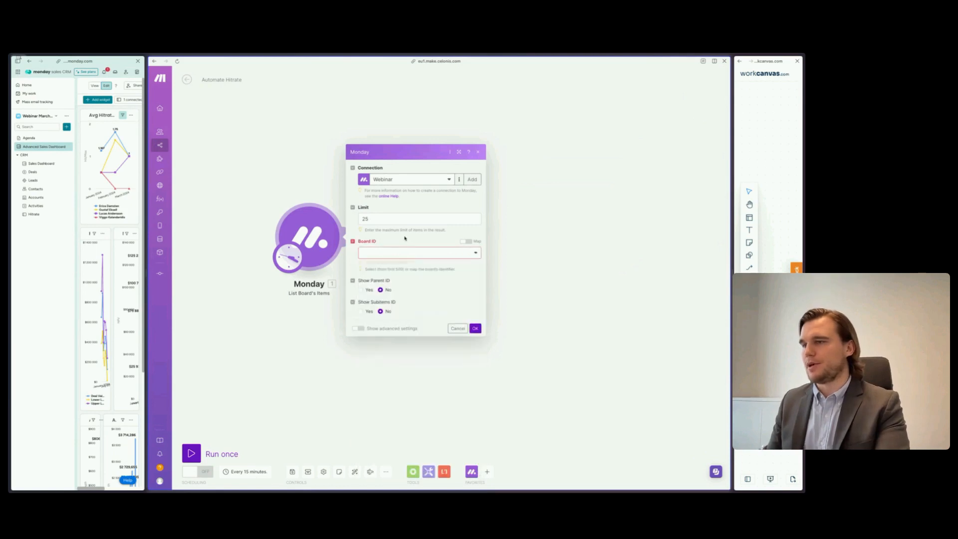
# Copy the Deals board's ID from its monday URL, map it as the module's Board ID, and turn mapping back off
pyautogui.click(33, 173)
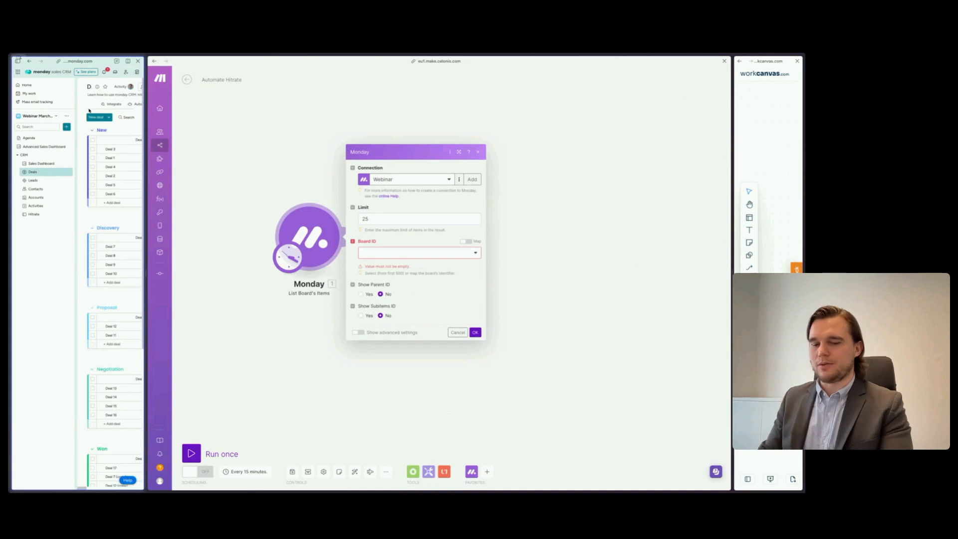
pyautogui.hotkey('ctrl', 'l')
pyautogui.doubleClick(192, 229)
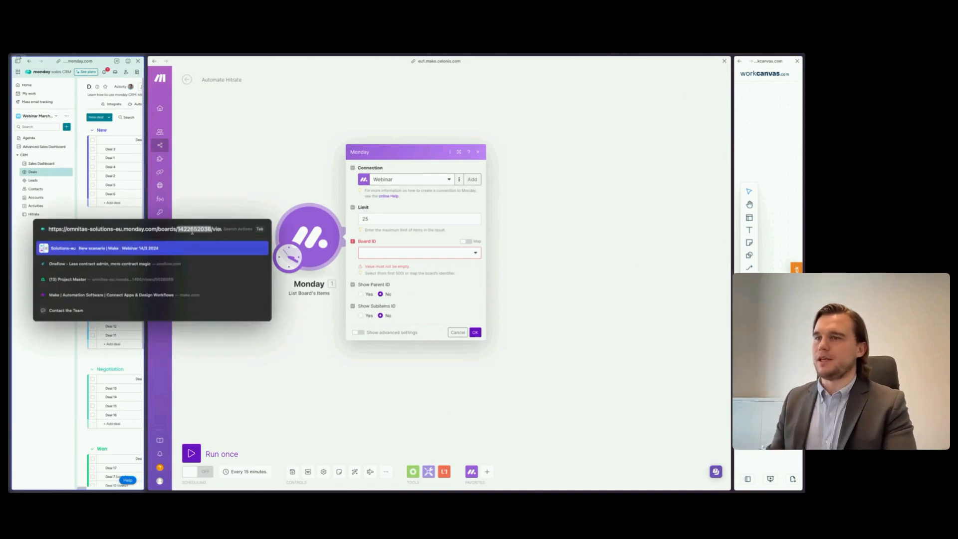
pyautogui.click(437, 248)
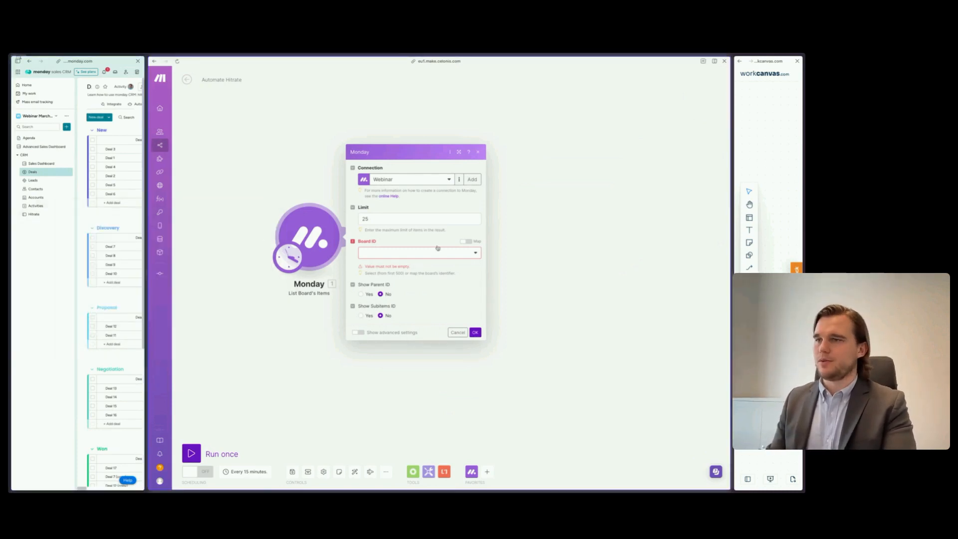
pyautogui.click(467, 243)
pyautogui.click(388, 231)
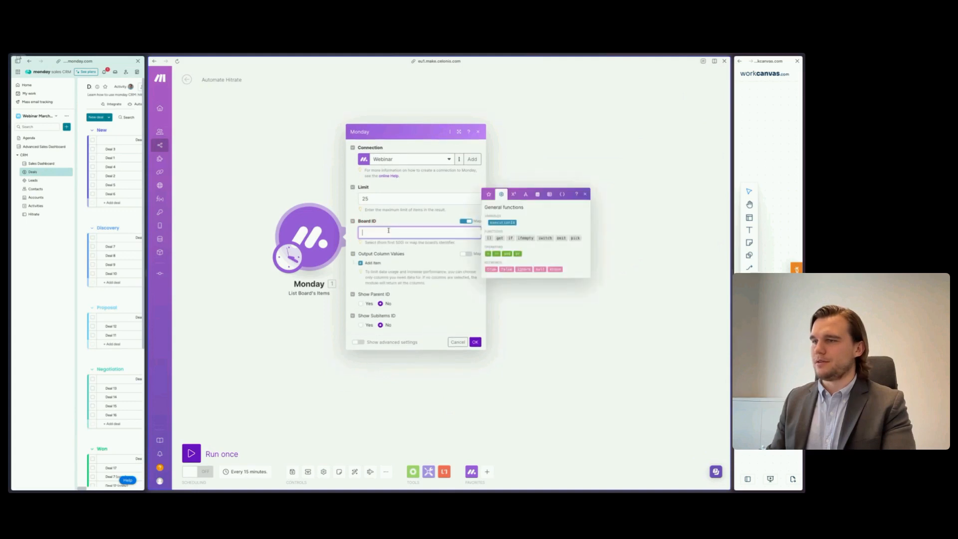
pyautogui.click(469, 222)
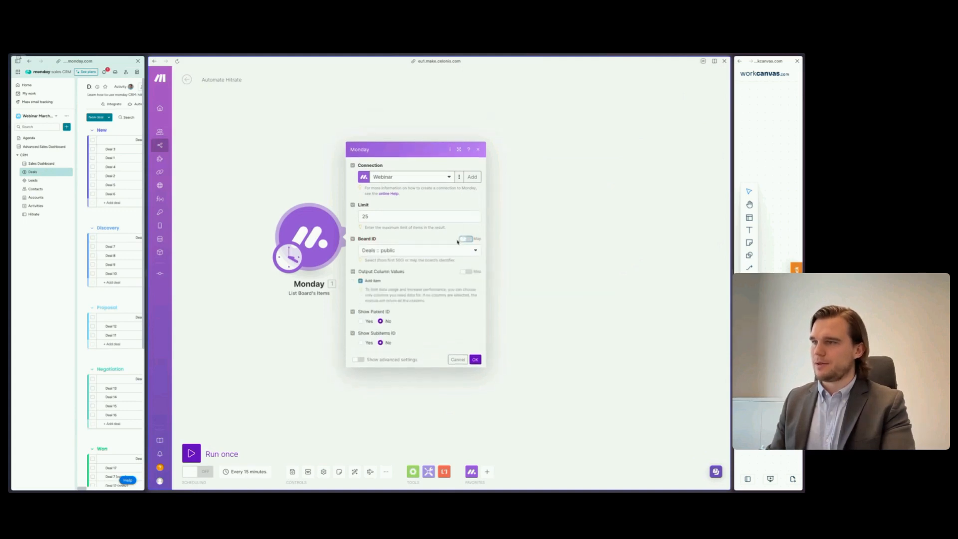
# Set the module's item limit to 20000
pyautogui.click(385, 202)
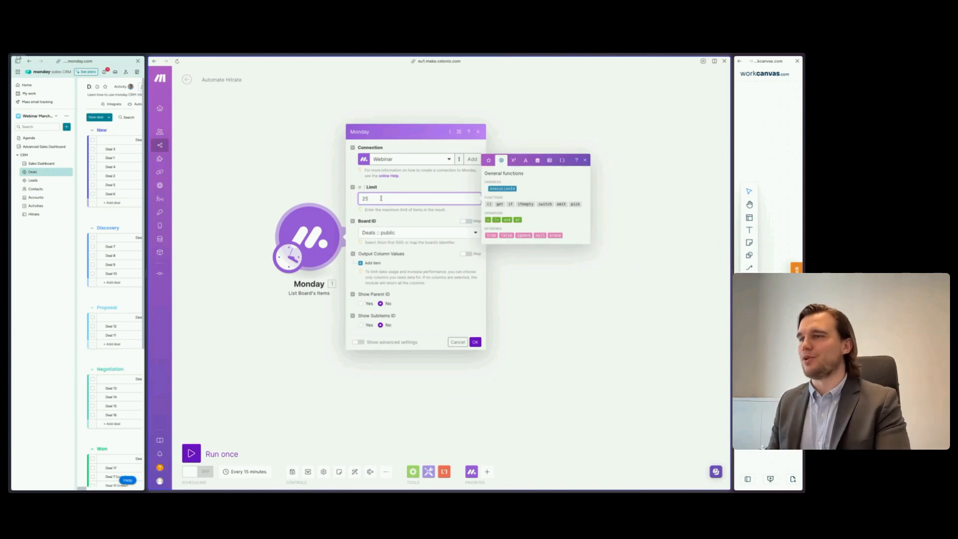
pyautogui.moveTo(381, 198); pyautogui.dragTo(362, 198)
pyautogui.write('20000')
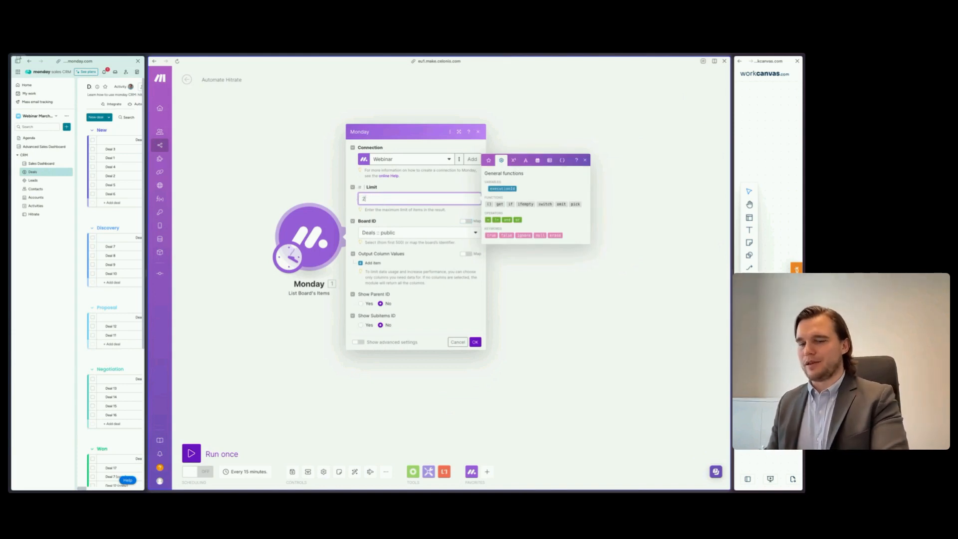
pyautogui.click(416, 283)
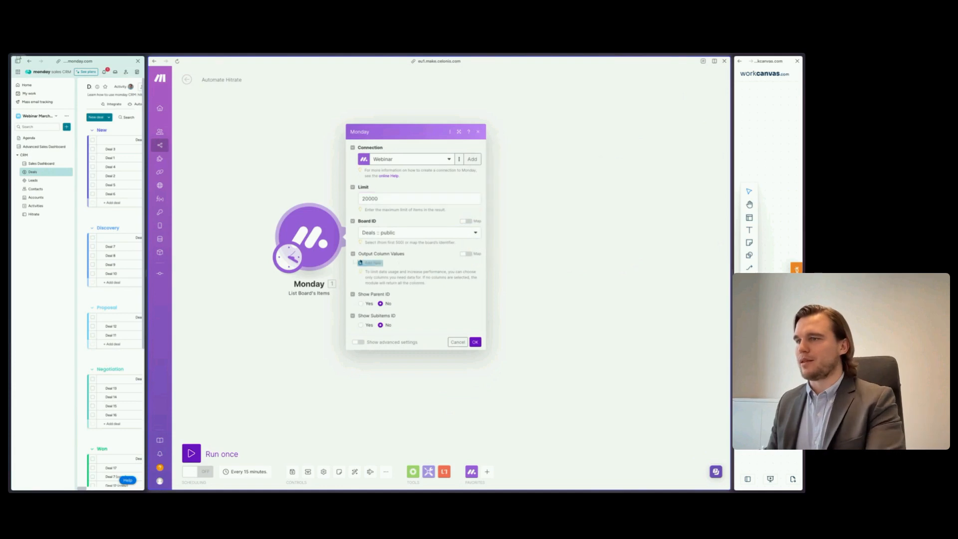
# Add the Owner and Close Date columns to the module's output column values
pyautogui.click(370, 263)
pyautogui.click(404, 262)
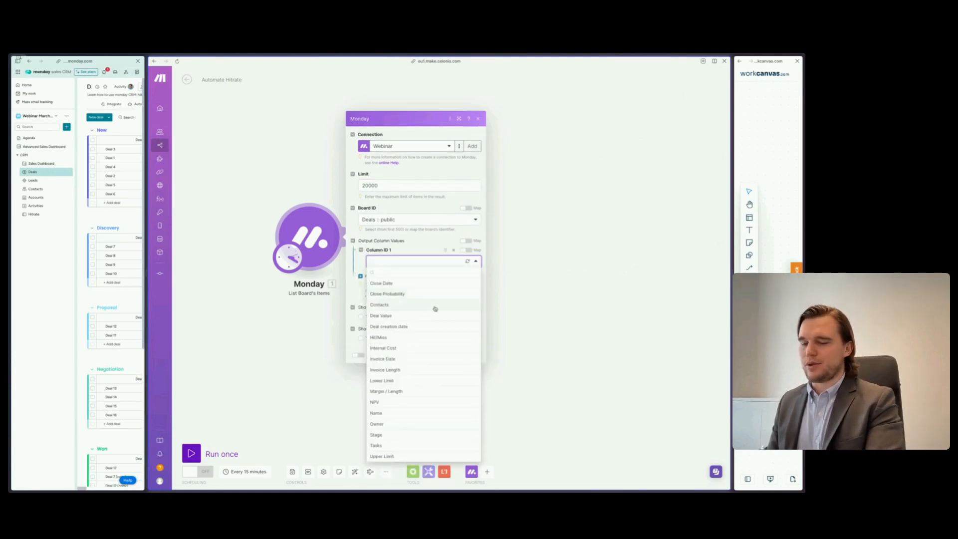
pyautogui.write('o')
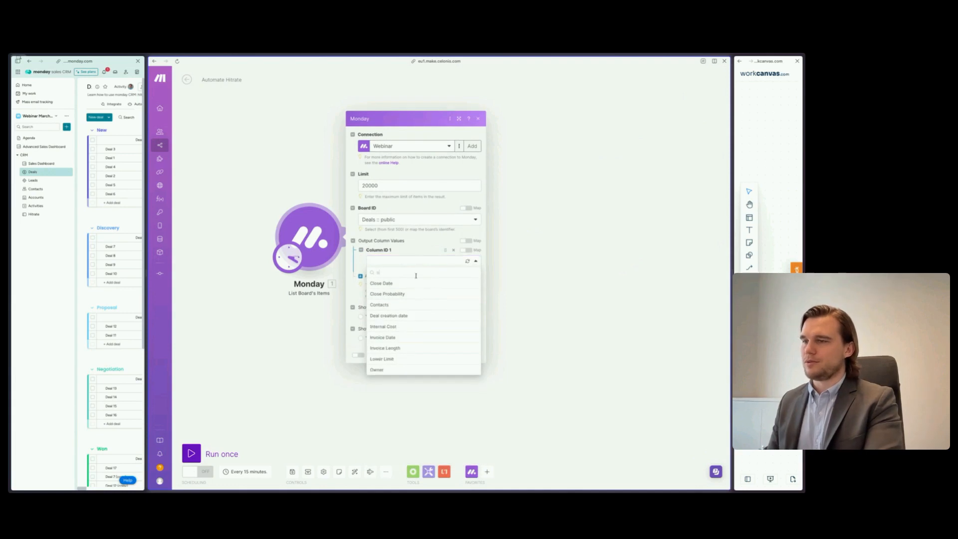
pyautogui.click(395, 370)
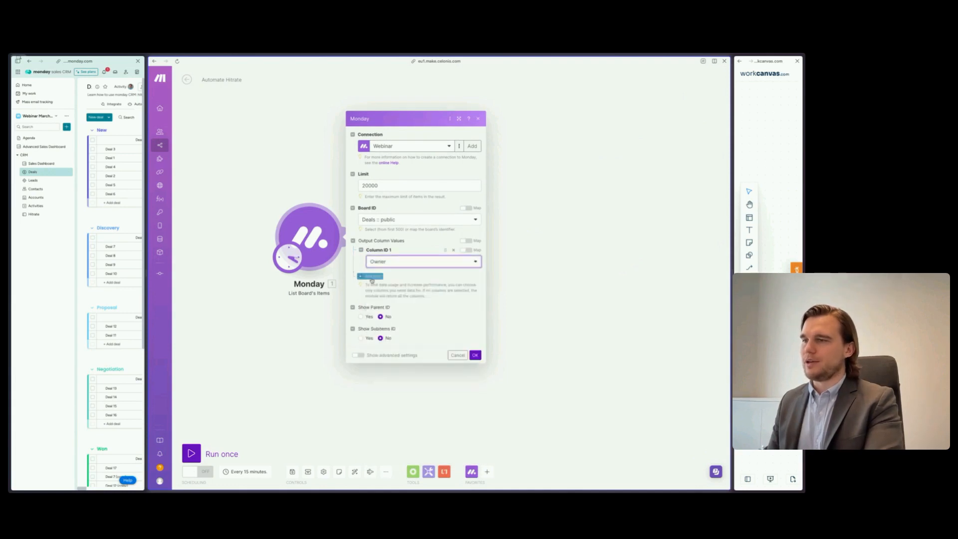
pyautogui.click(409, 279)
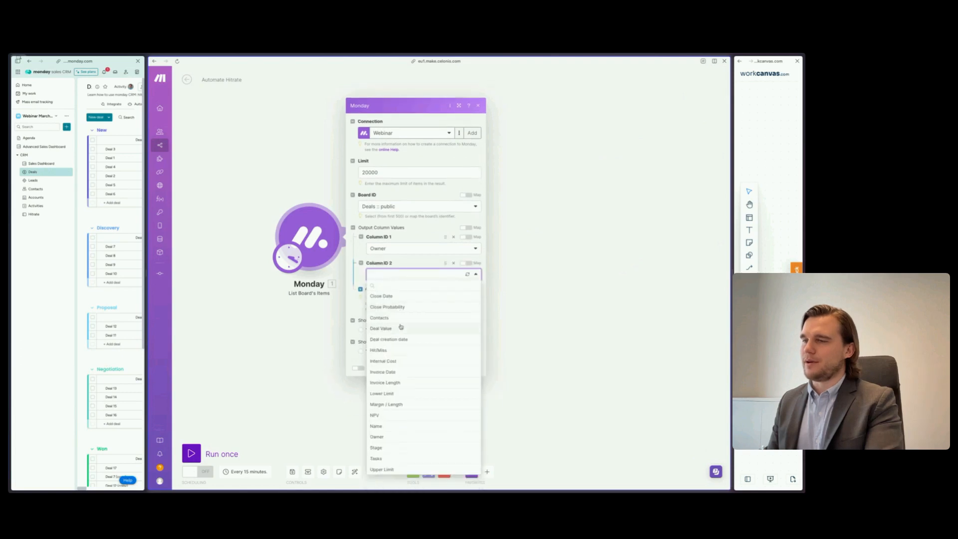
pyautogui.click(395, 297)
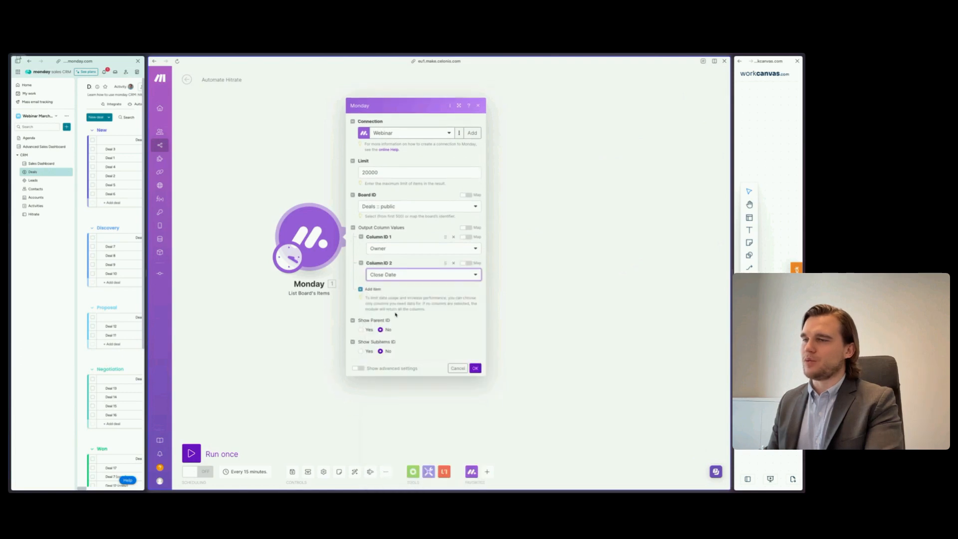
# Add the Stage column as the third output column value and save the List Board's Items module
pyautogui.click(372, 289)
pyautogui.click(407, 288)
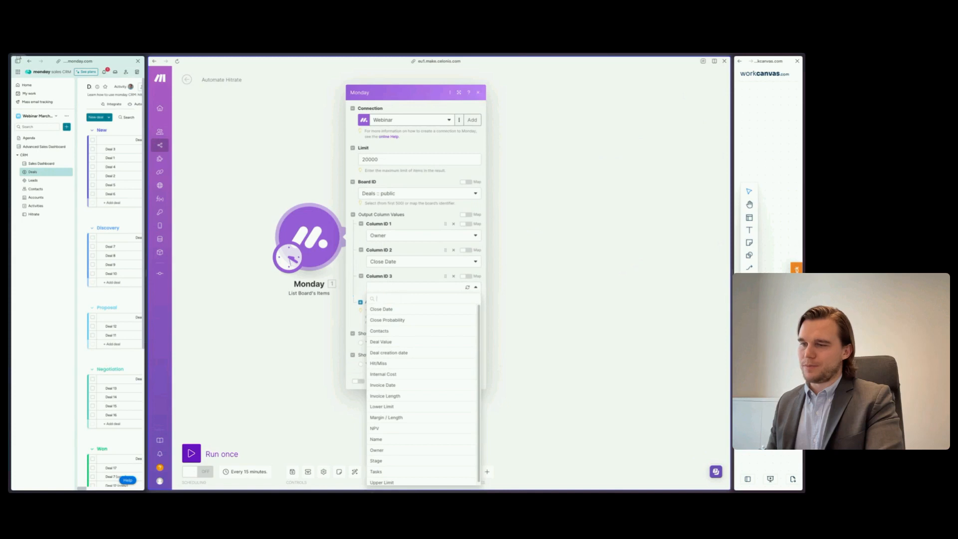
pyautogui.click(379, 460)
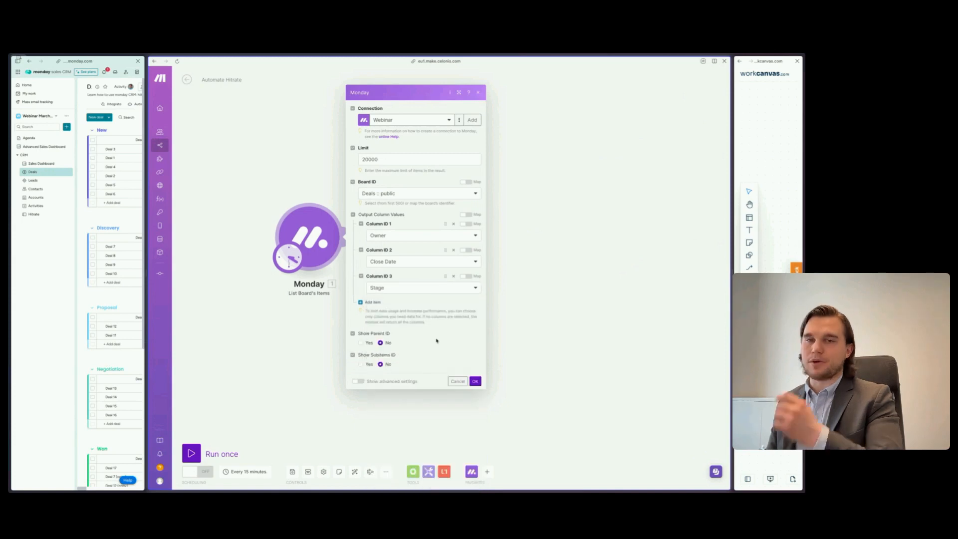
pyautogui.click(475, 381)
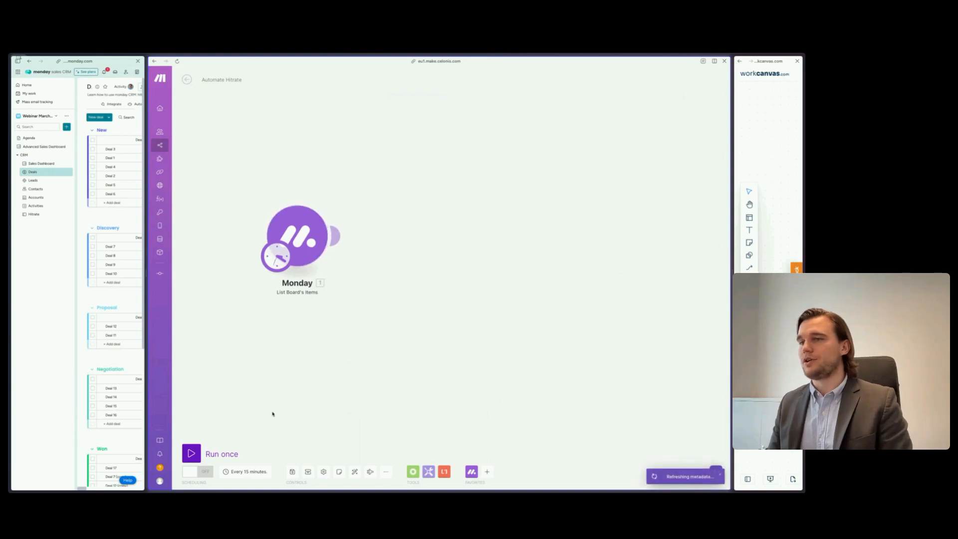
# Run the scenario once and examine the deal_stage value in the second output bundle
pyautogui.click(197, 452)
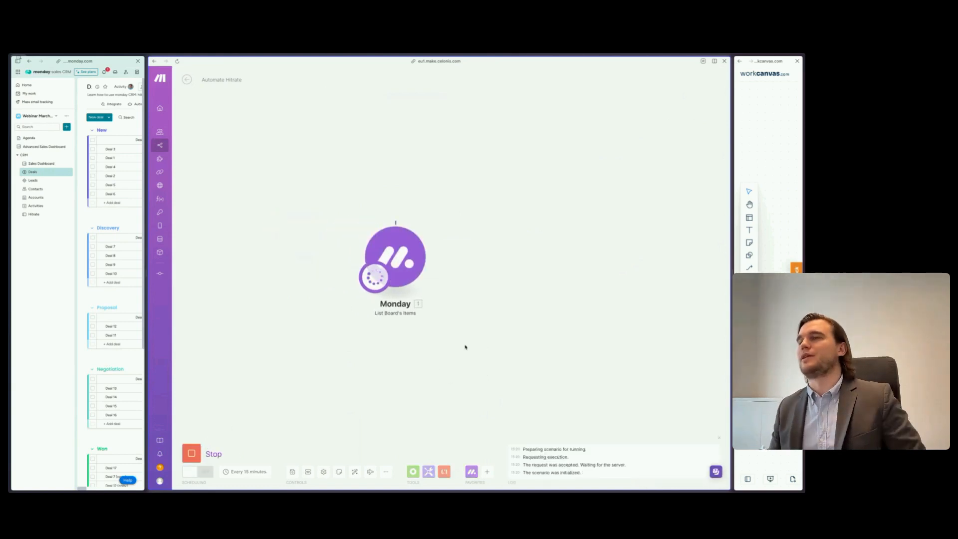
pyautogui.click(435, 224)
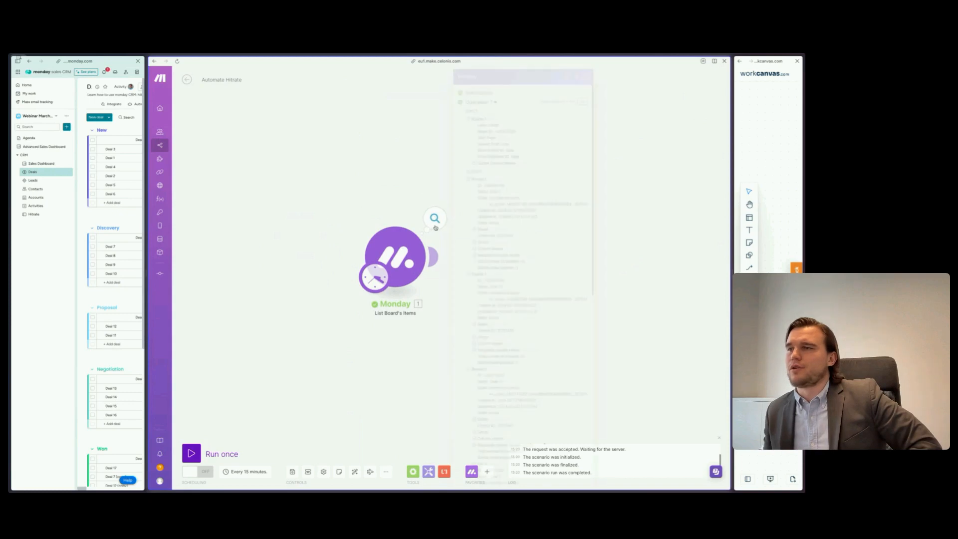
pyautogui.click(475, 350)
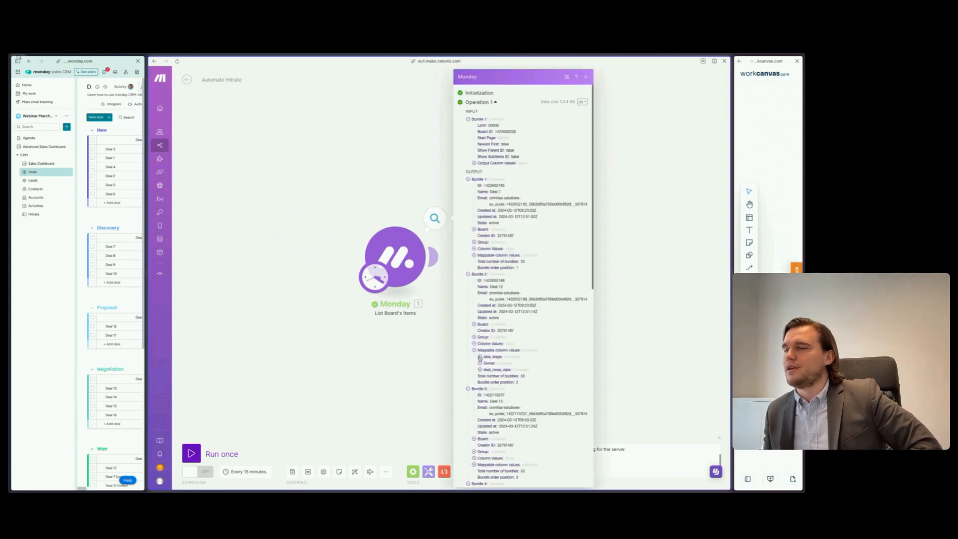
pyautogui.click(480, 357)
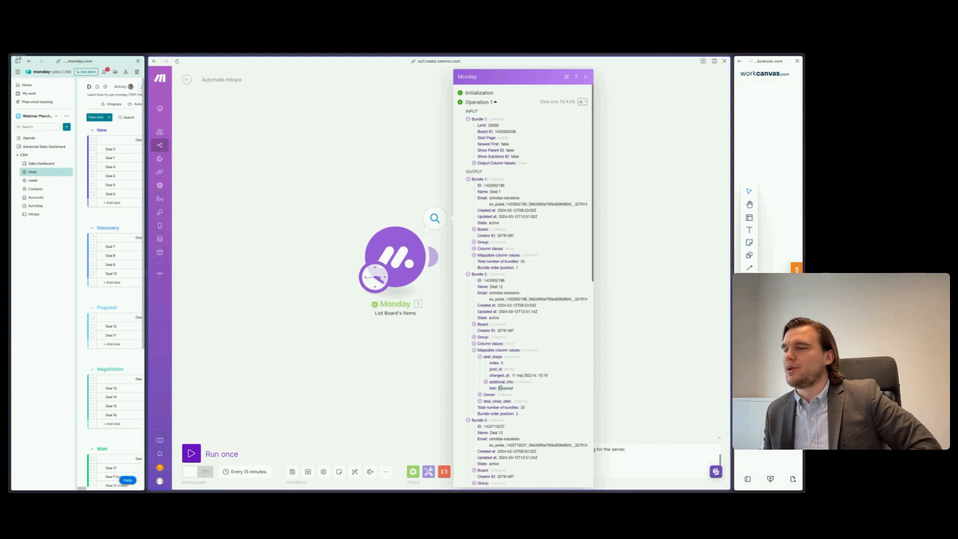
pyautogui.scroll(-10, 549, 413)
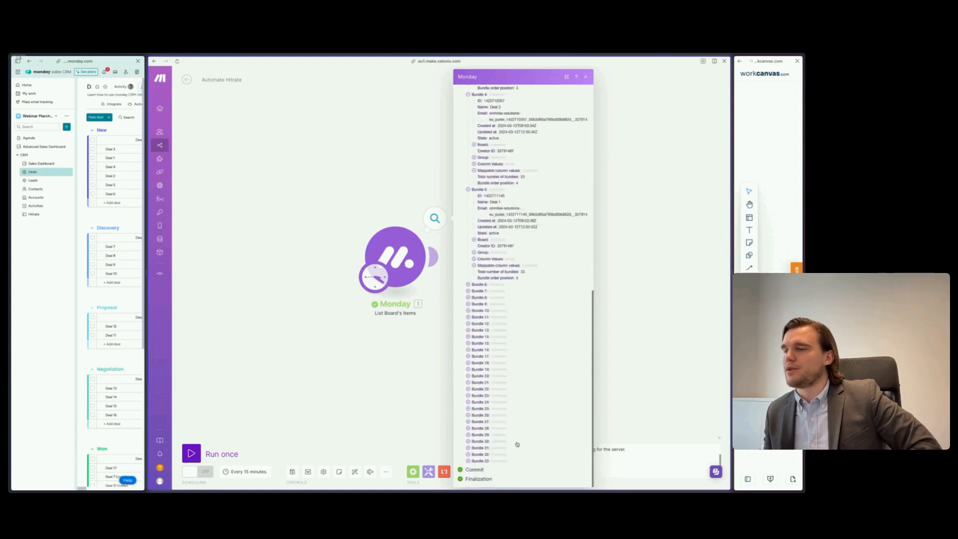
# Examine the deal stage, owner and close date values in output Bundle 25, and close the run results
pyautogui.click(469, 409)
pyautogui.scroll(-3, 538, 416)
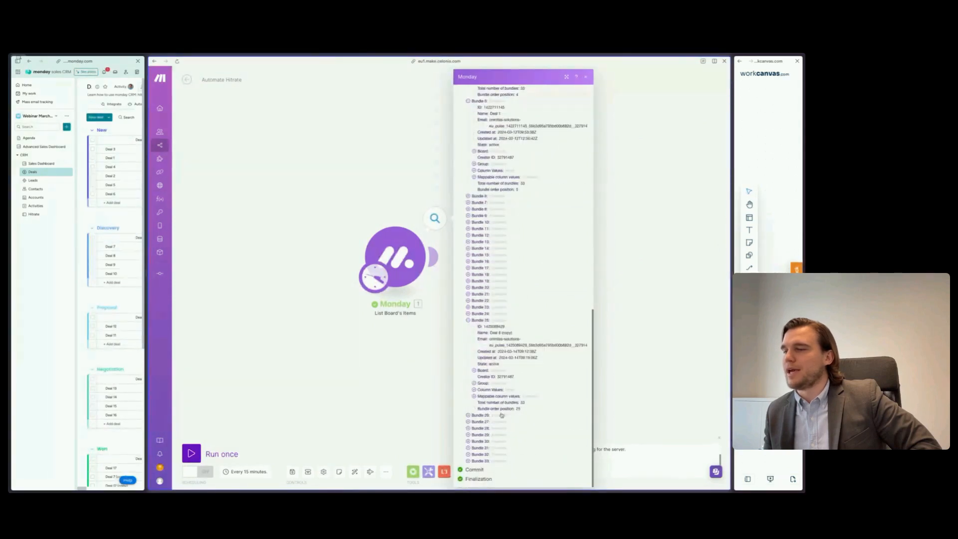
pyautogui.click(497, 397)
pyautogui.click(480, 410)
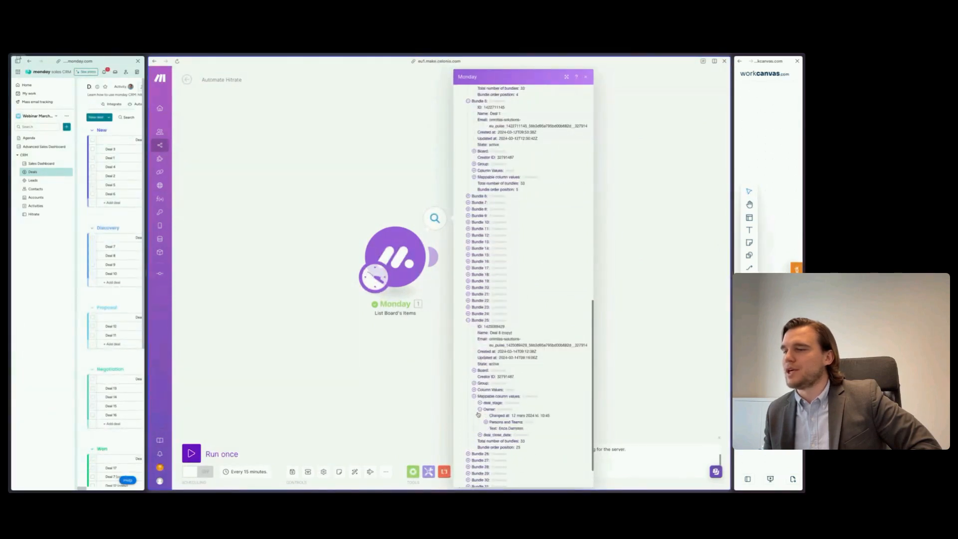
pyautogui.click(481, 404)
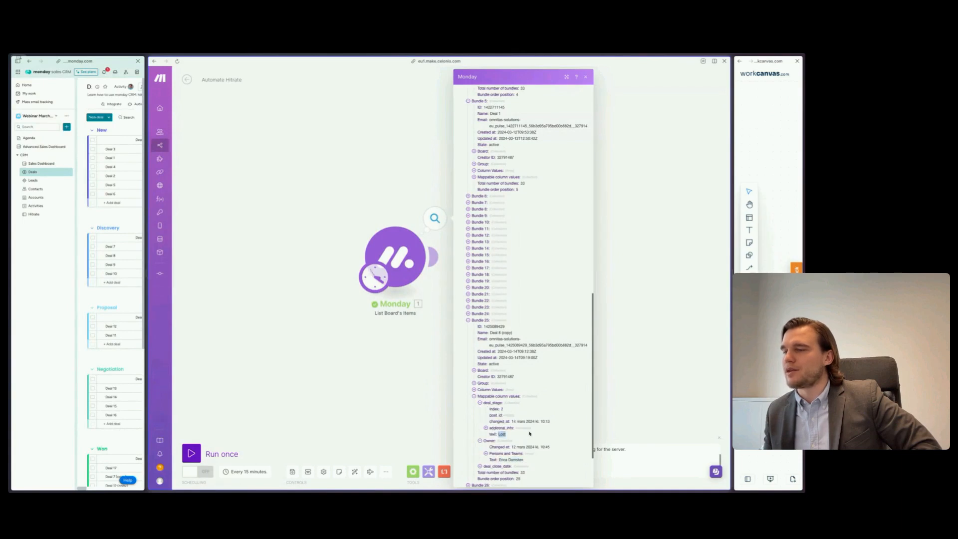
pyautogui.scroll(-2, 530, 434)
pyautogui.click(480, 412)
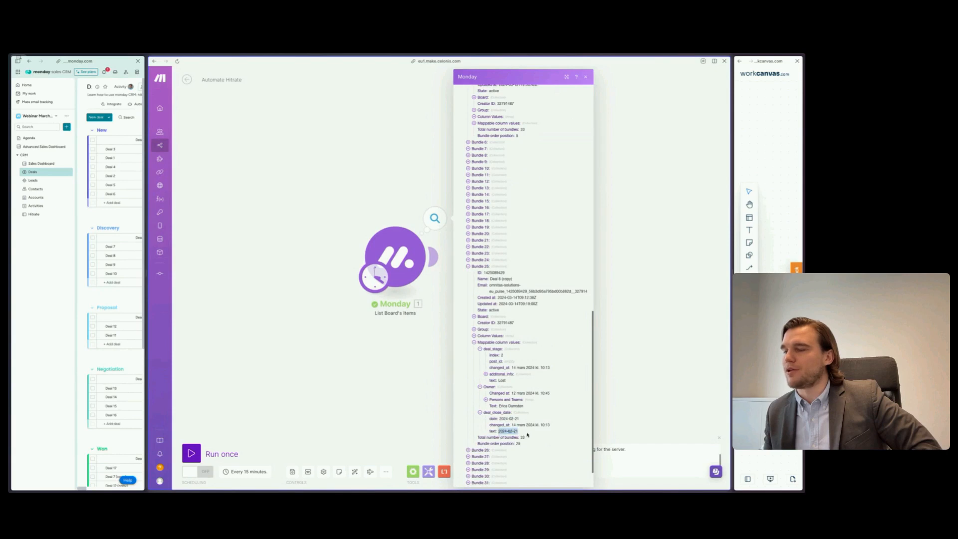
pyautogui.click(388, 398)
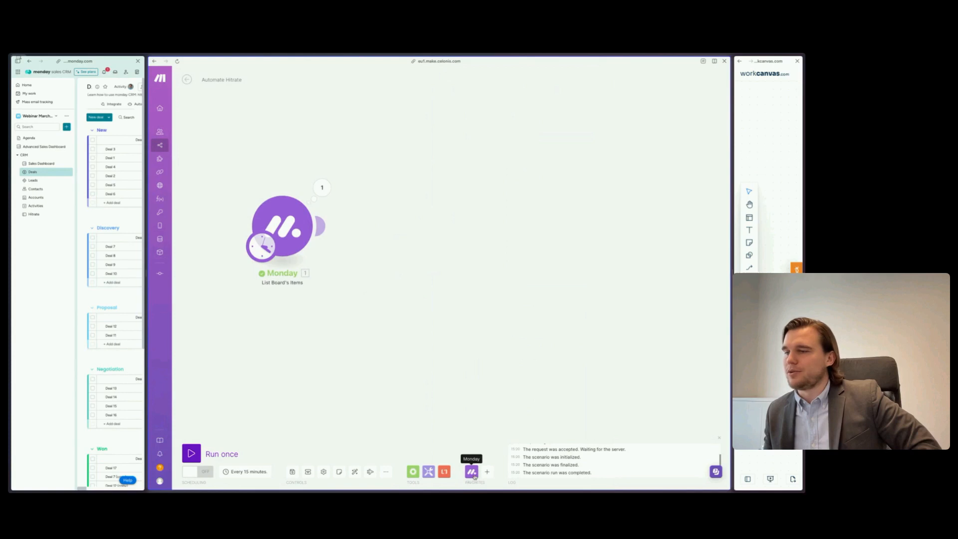
# Add a Numeric aggregator after the List Board's Items module
pyautogui.click(429, 471)
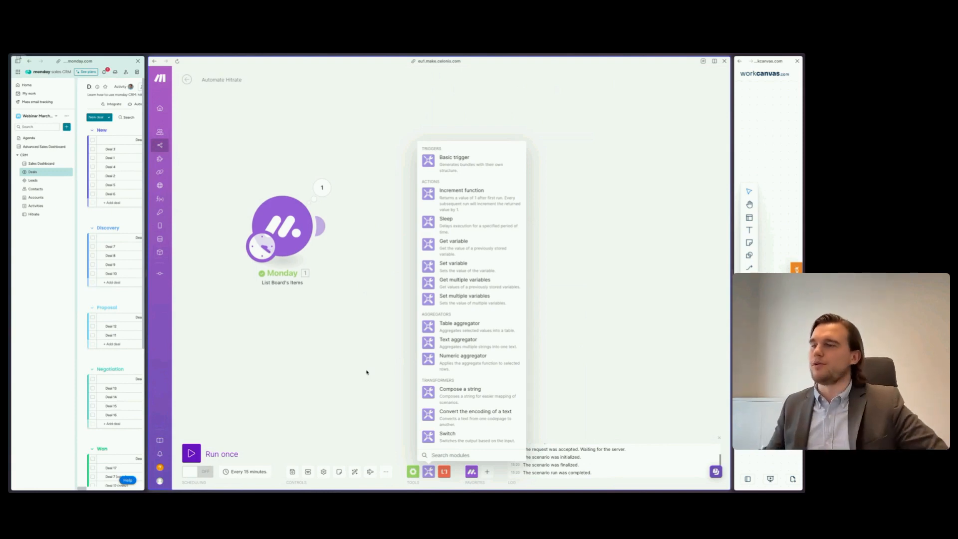
pyautogui.click(430, 363)
pyautogui.moveTo(427, 364); pyautogui.dragTo(426, 218)
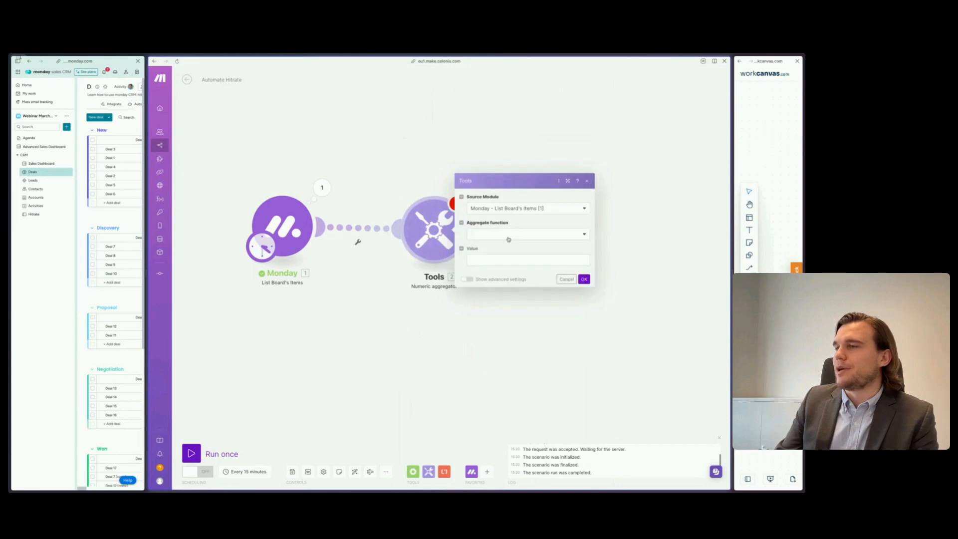
pyautogui.click(510, 235)
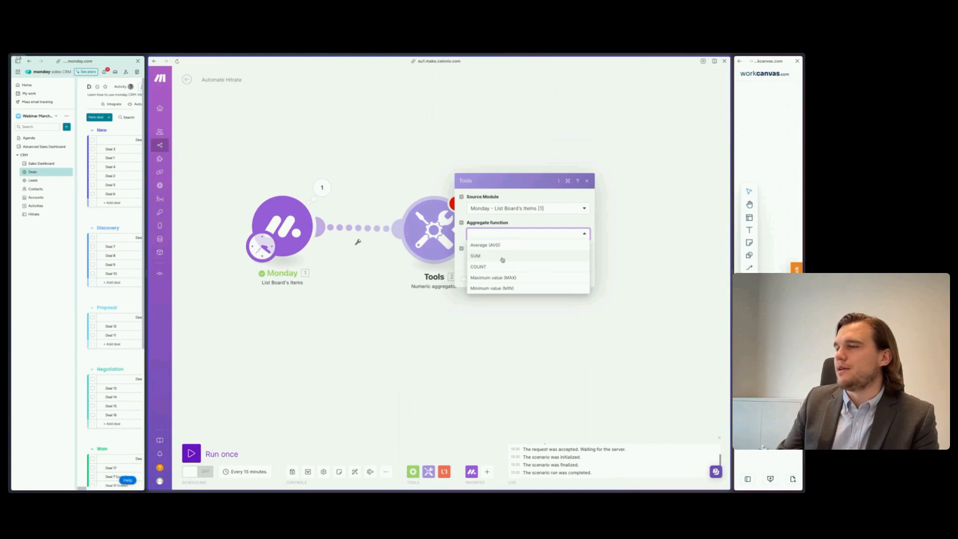
pyautogui.click(502, 257)
pyautogui.click(489, 260)
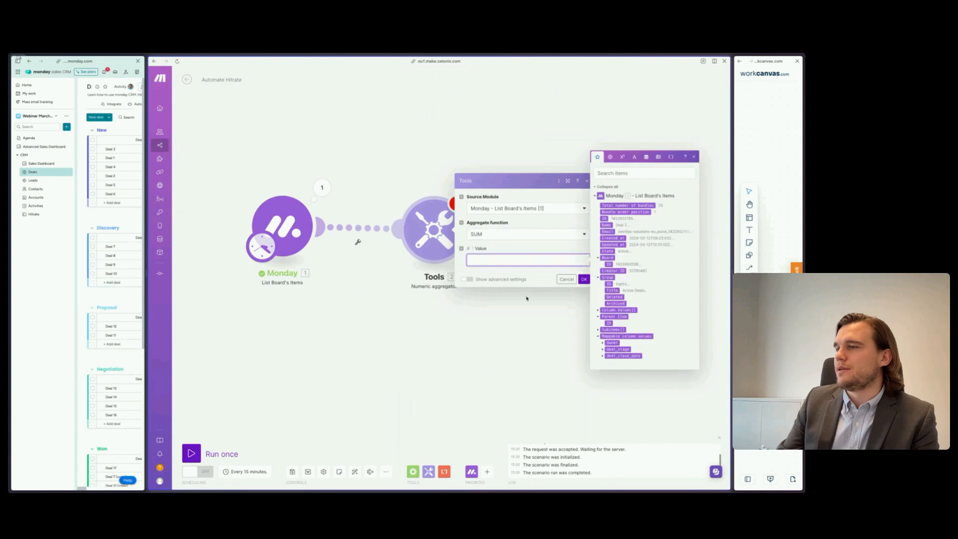
# Configure the numeric aggregator to COUNT the ID of each listed board item, and save it
pyautogui.click(513, 234)
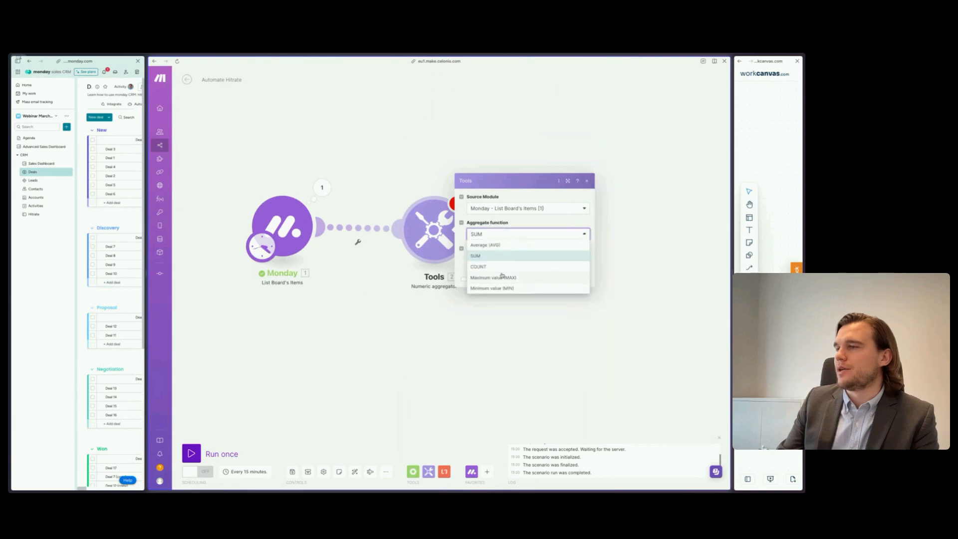
pyautogui.click(494, 266)
pyautogui.click(498, 260)
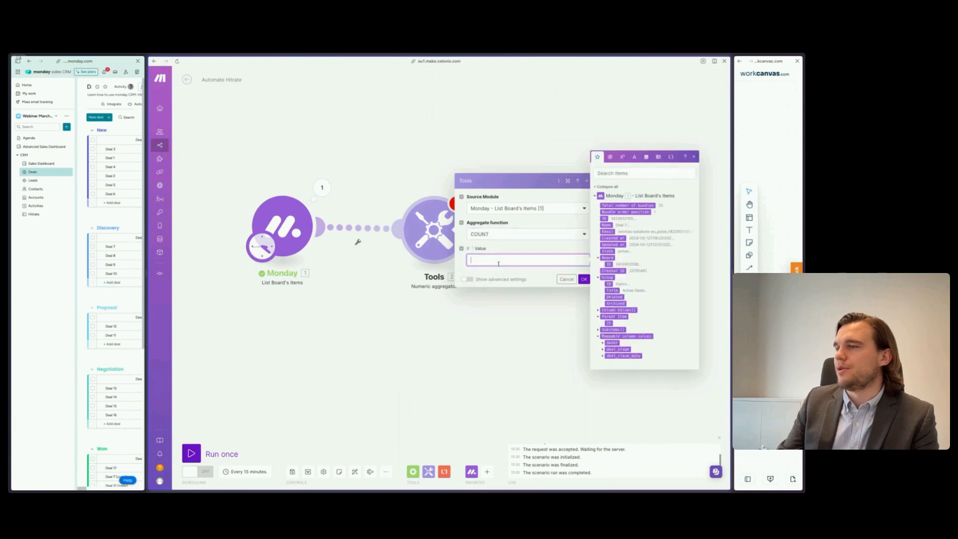
pyautogui.click(603, 218)
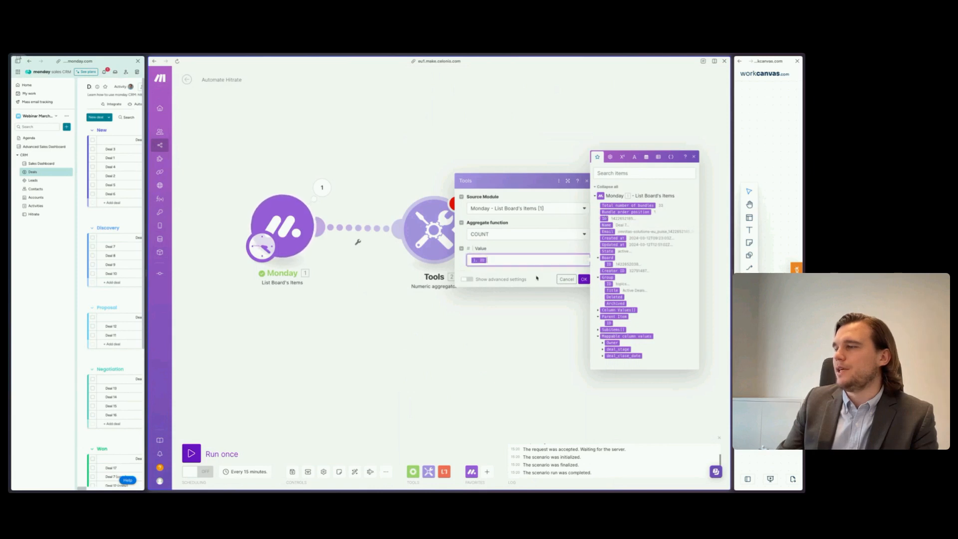
pyautogui.click(584, 279)
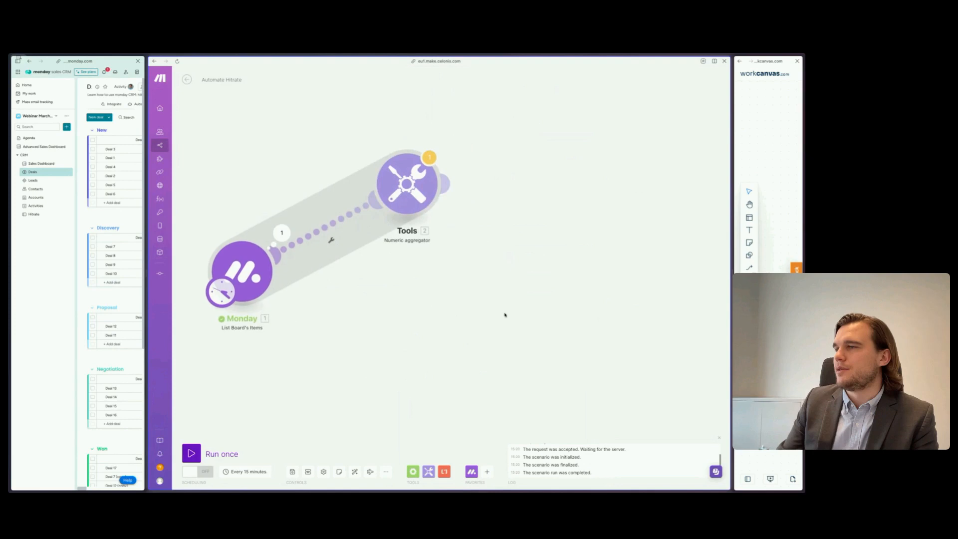
# Add a Set multiple variables module after the numeric aggregator and create a new variable item in it
pyautogui.click(428, 472)
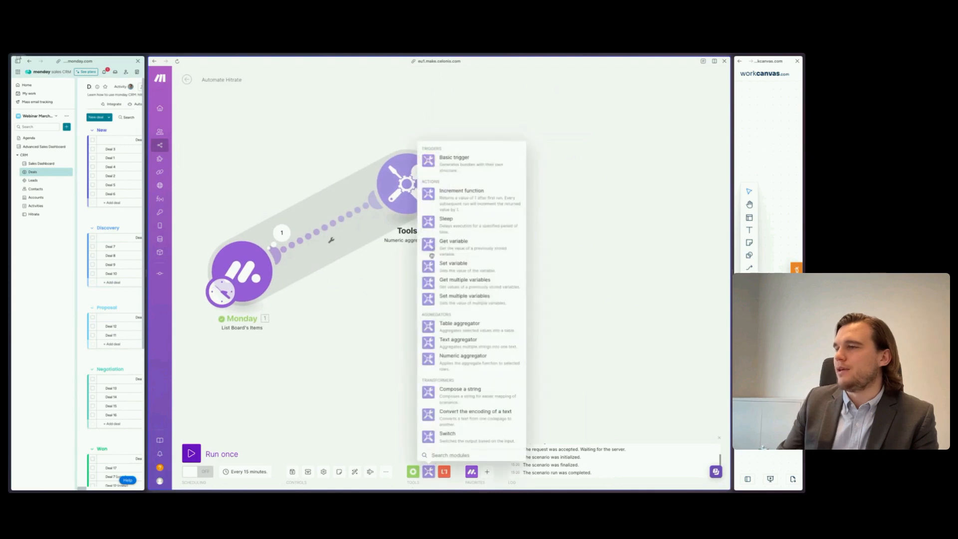
pyautogui.click(430, 303)
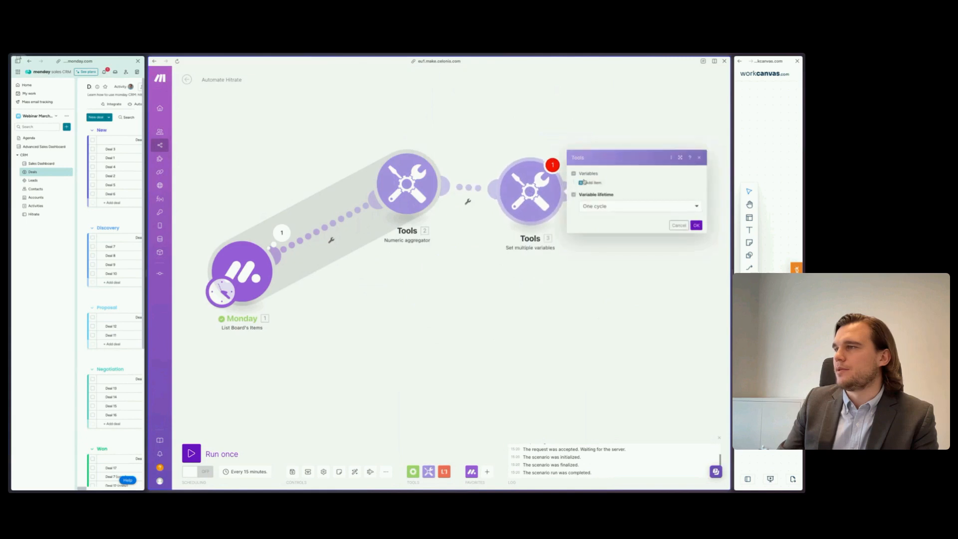
pyautogui.click(585, 182)
pyautogui.click(626, 171)
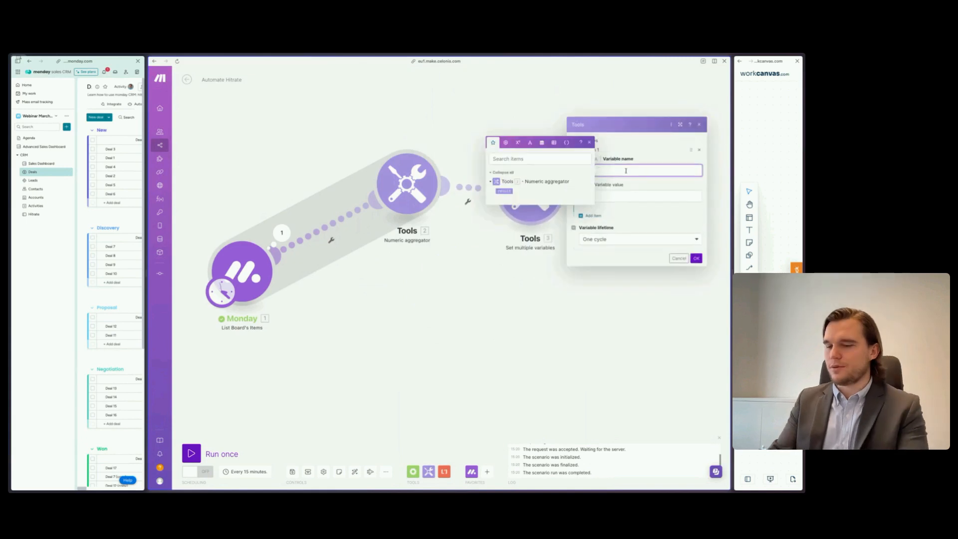
# Name the variable total_no_of_deals, fill in its value and save the Set multiple variables module
pyautogui.write('Total')
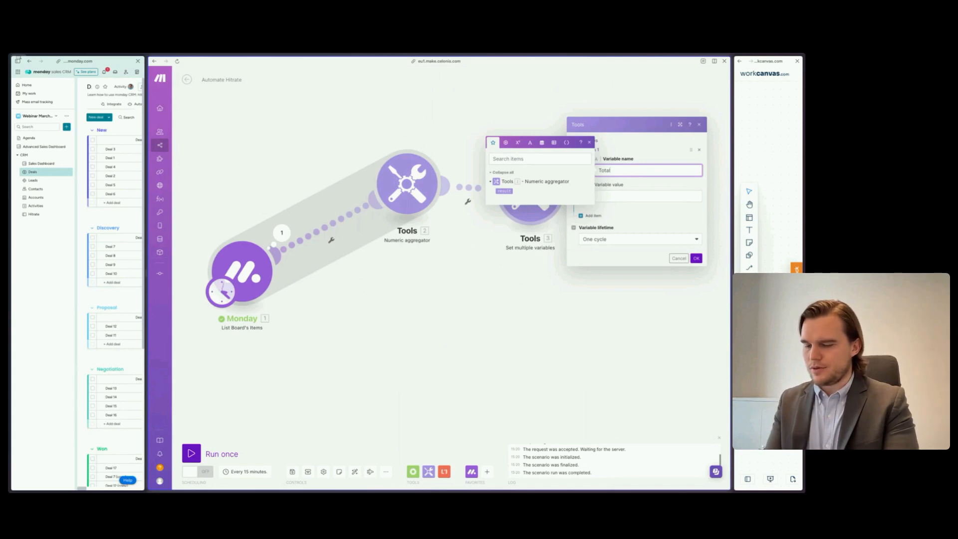
pyautogui.write('otal')
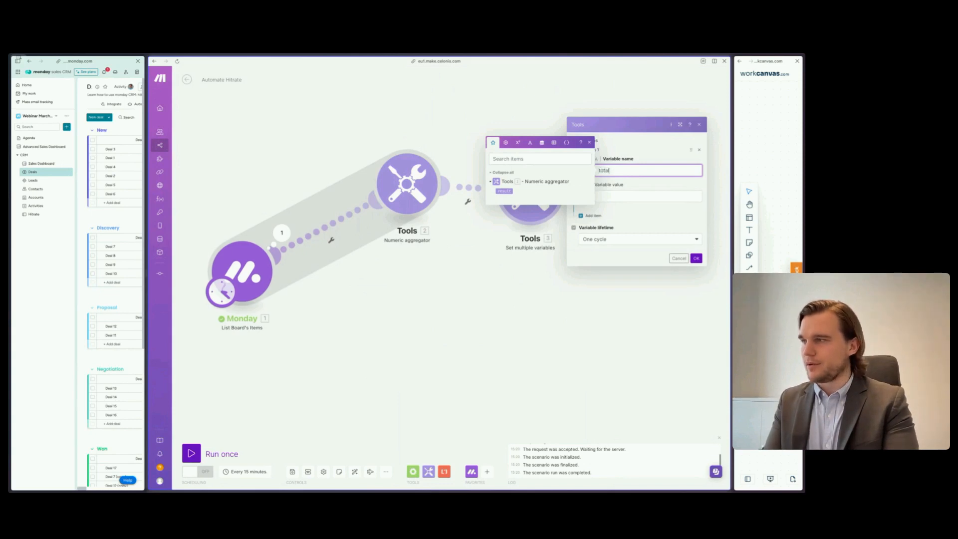
pyautogui.write('_no_of_deals')
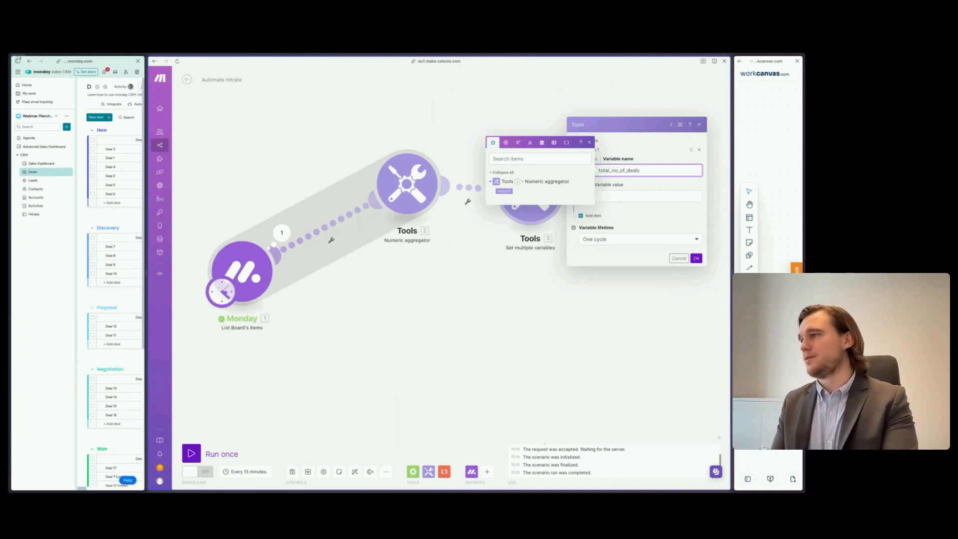
pyautogui.click(640, 190)
pyautogui.hotkey('ctrl', 'v')
pyautogui.click(618, 257)
pyautogui.click(696, 258)
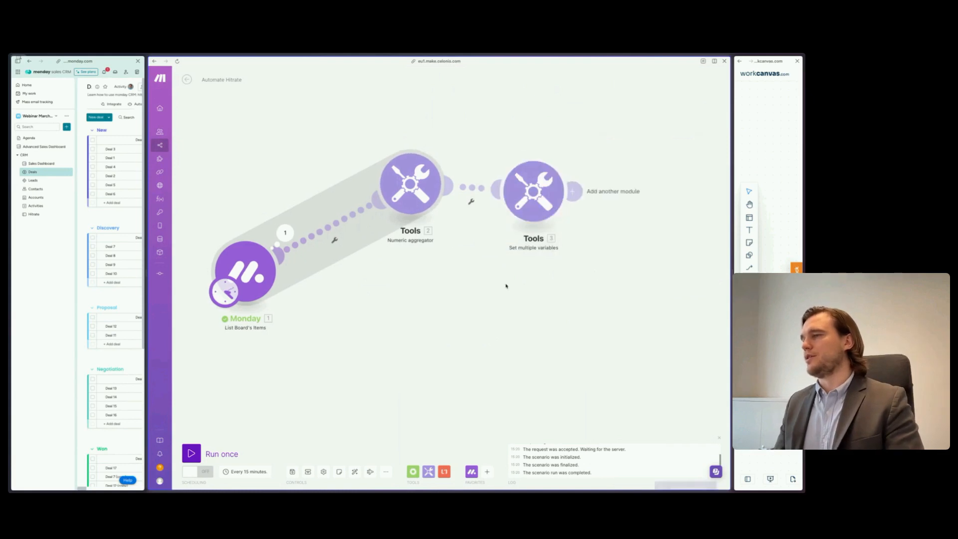
# Review the numeric aggregator's settings and the List Board's Items output bundles from the last run
pyautogui.click(479, 174)
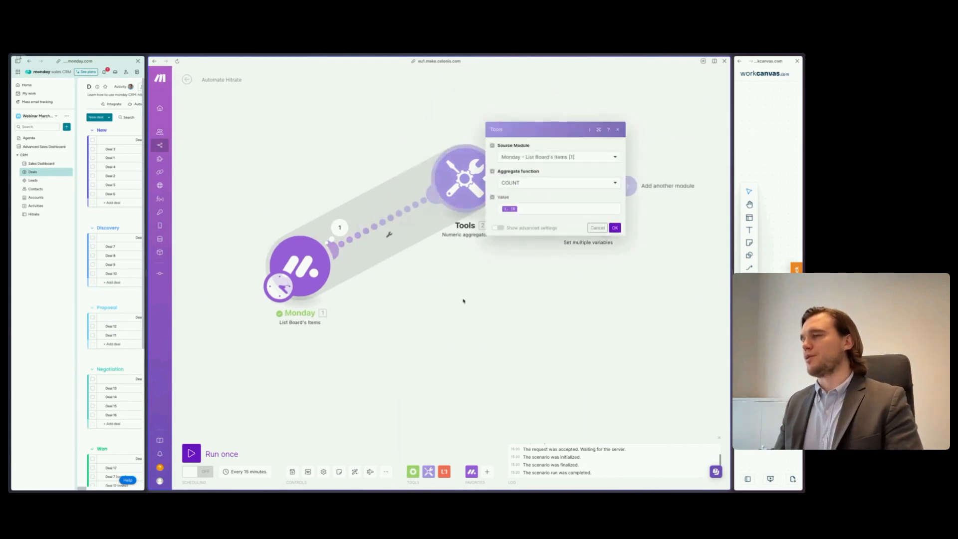
pyautogui.click(464, 301)
pyautogui.click(342, 227)
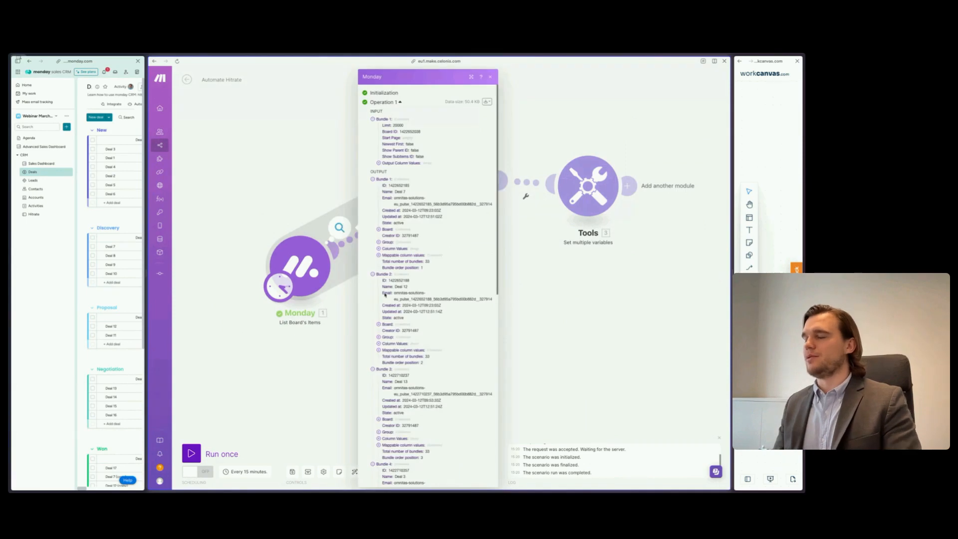
pyautogui.click(581, 304)
pyautogui.click(464, 178)
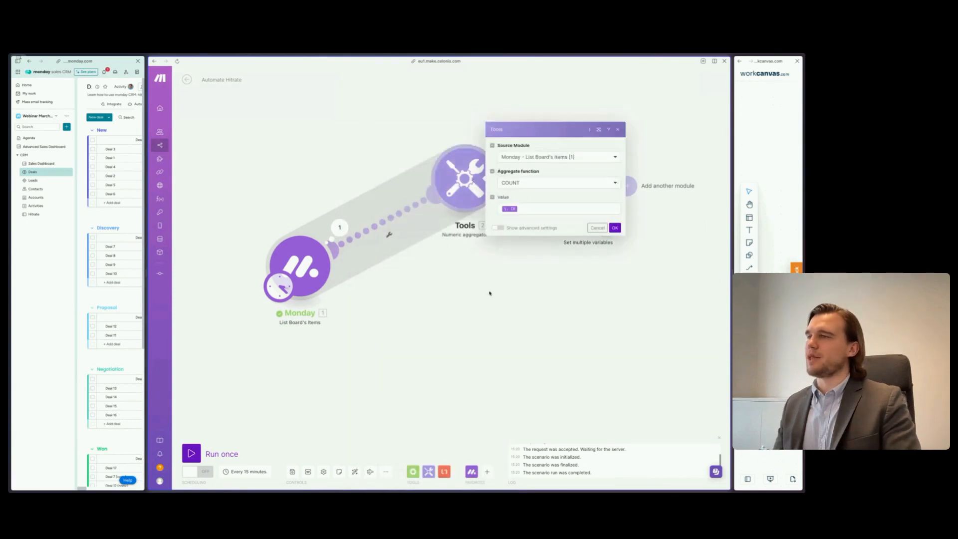
pyautogui.click(518, 228)
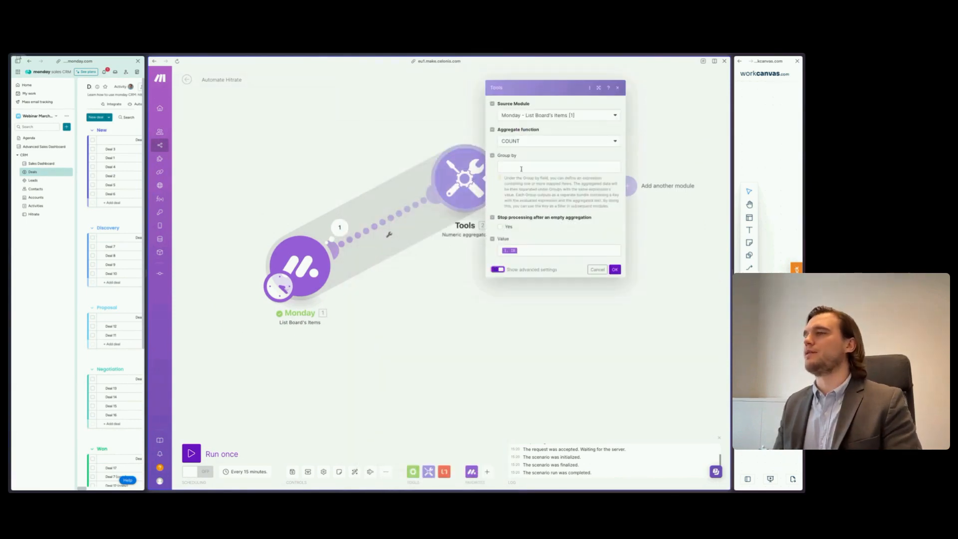
pyautogui.click(521, 169)
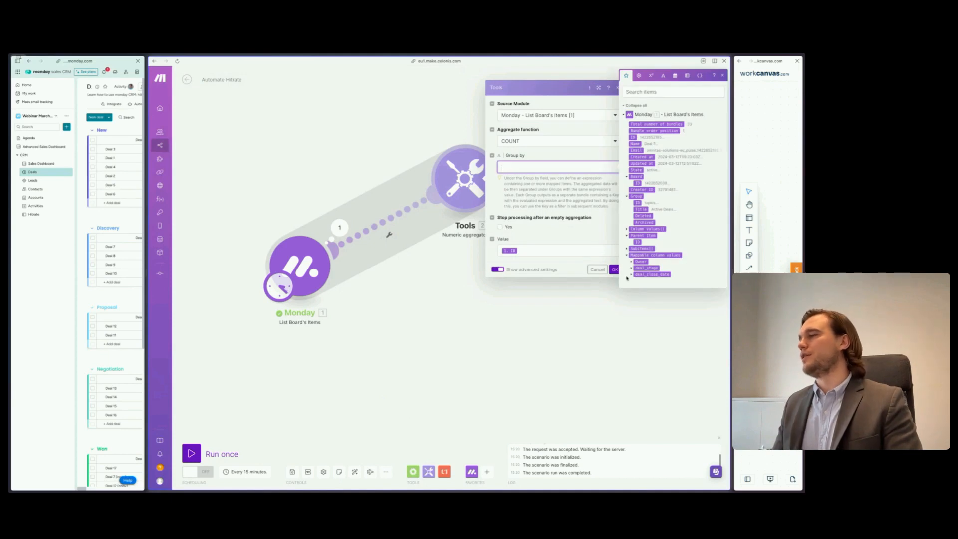
pyautogui.click(632, 261)
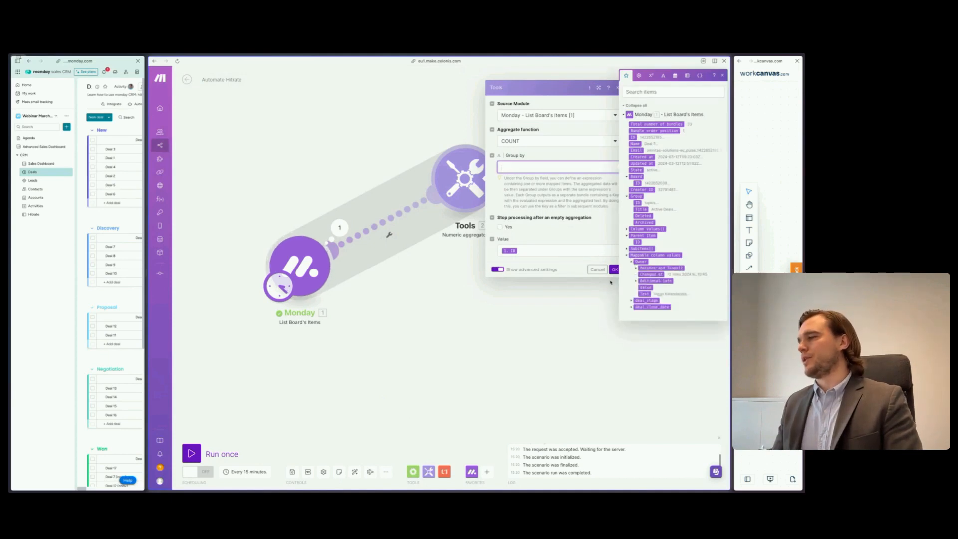
pyautogui.click(644, 294)
pyautogui.press('BackSpace')
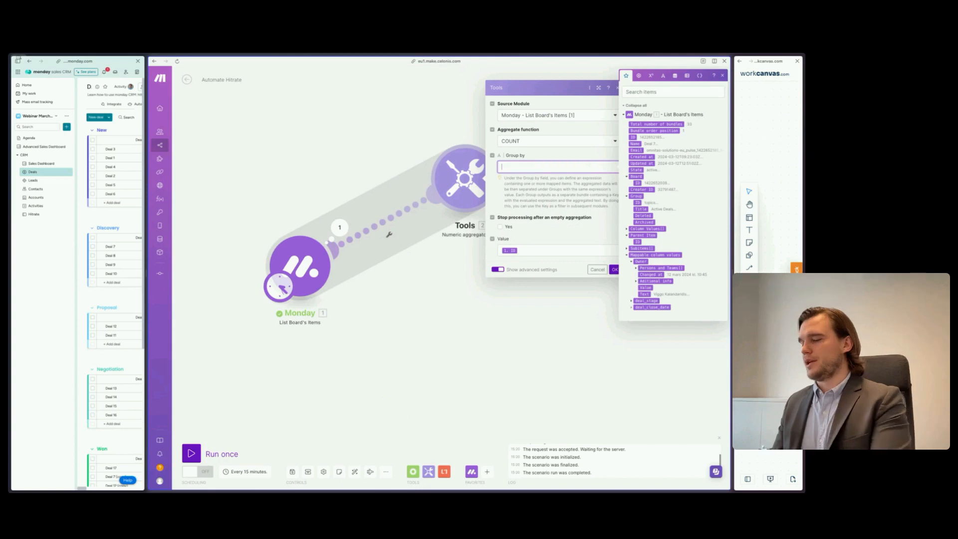
pyautogui.click(636, 268)
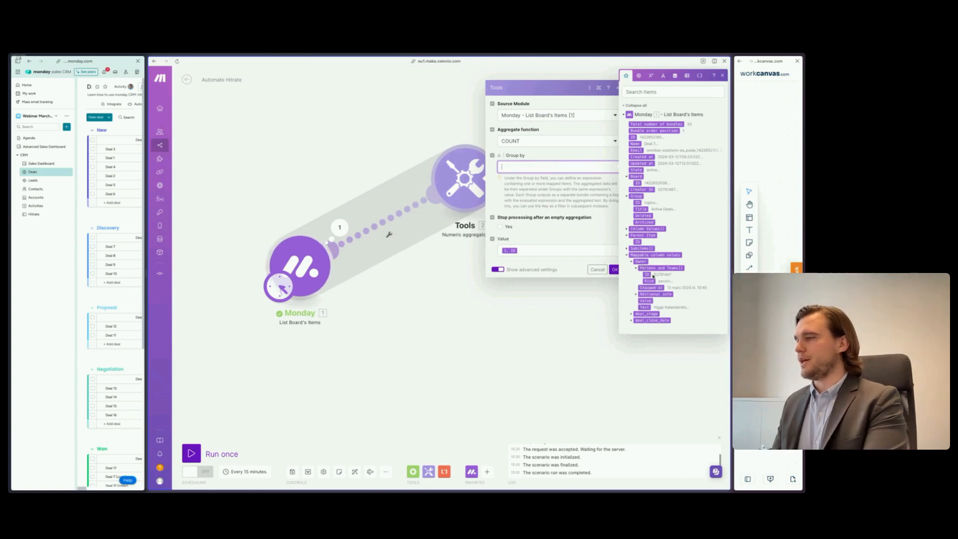
pyautogui.click(597, 269)
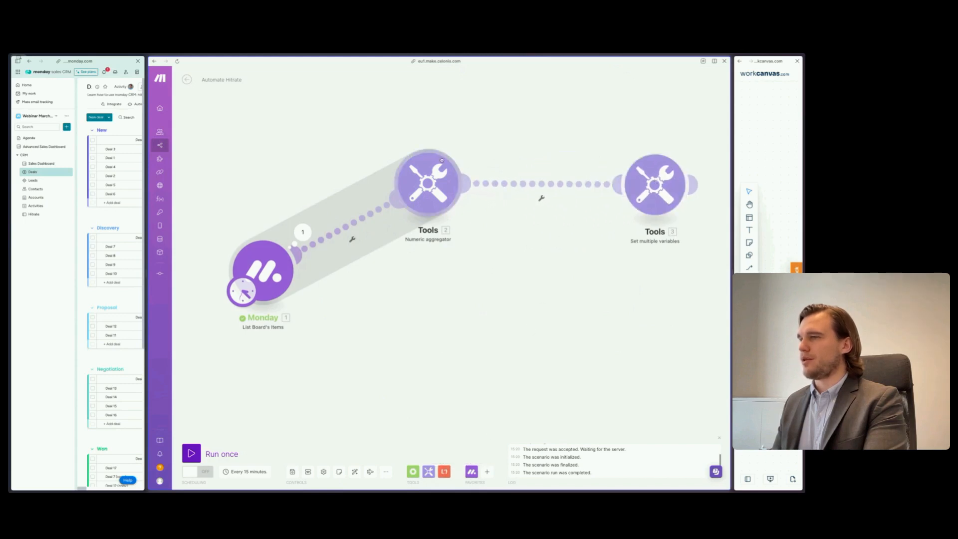
# Start a filter between List Board's Items and the numeric aggregator, with formatDate(now; YYYY-MM) as the first operand
pyautogui.click(602, 218)
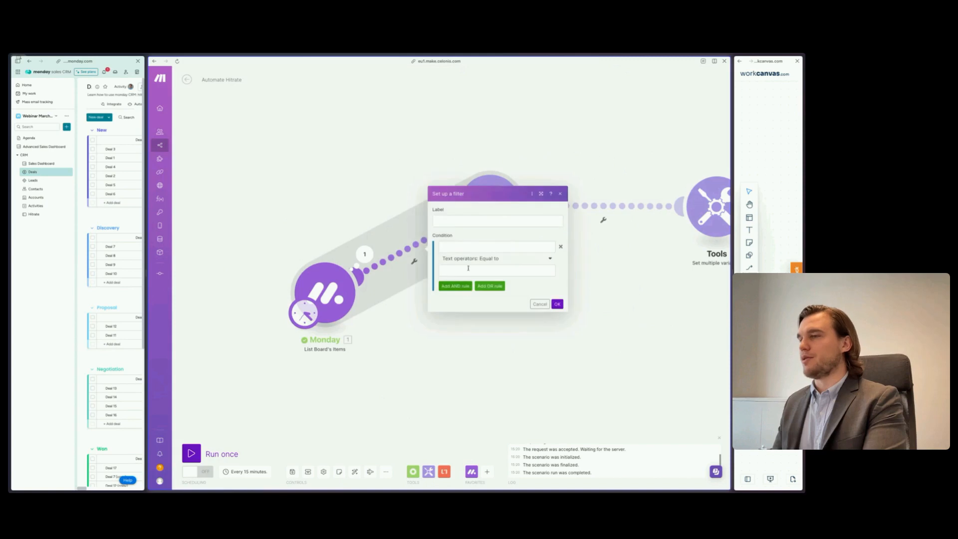
pyautogui.click(464, 246)
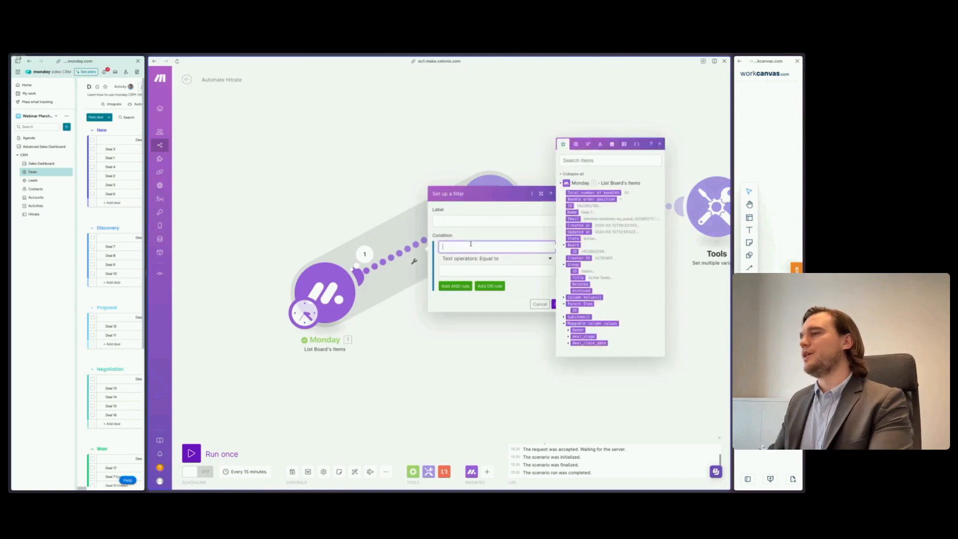
pyautogui.click(569, 342)
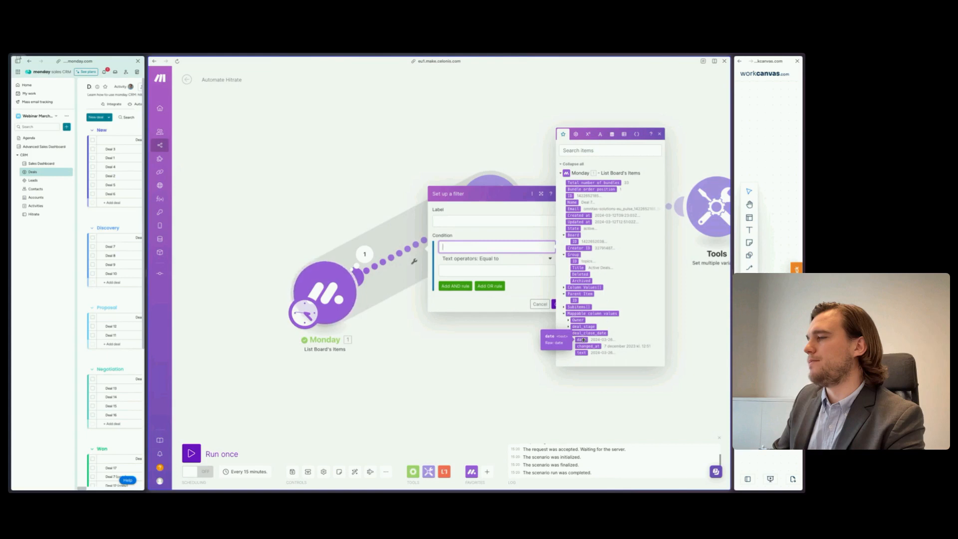
pyautogui.click(576, 135)
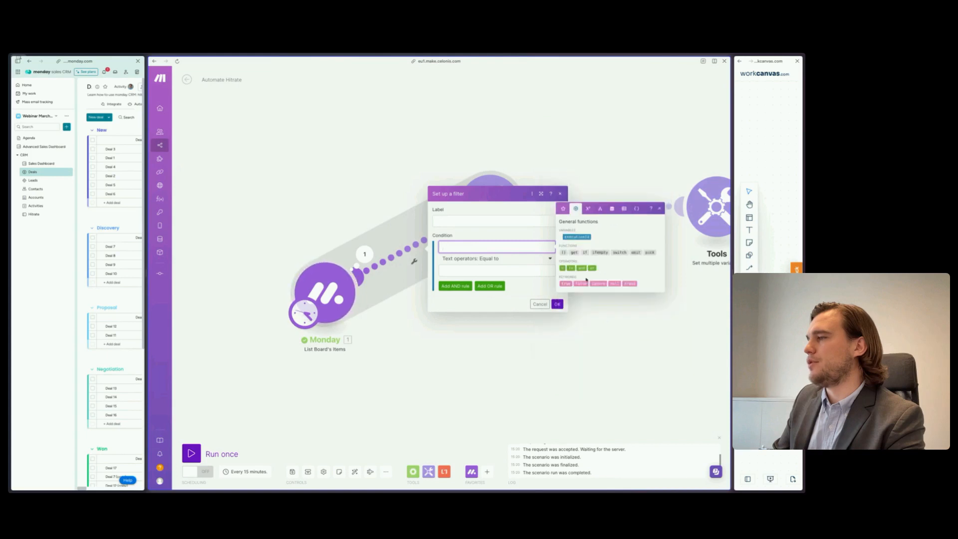
pyautogui.click(601, 209)
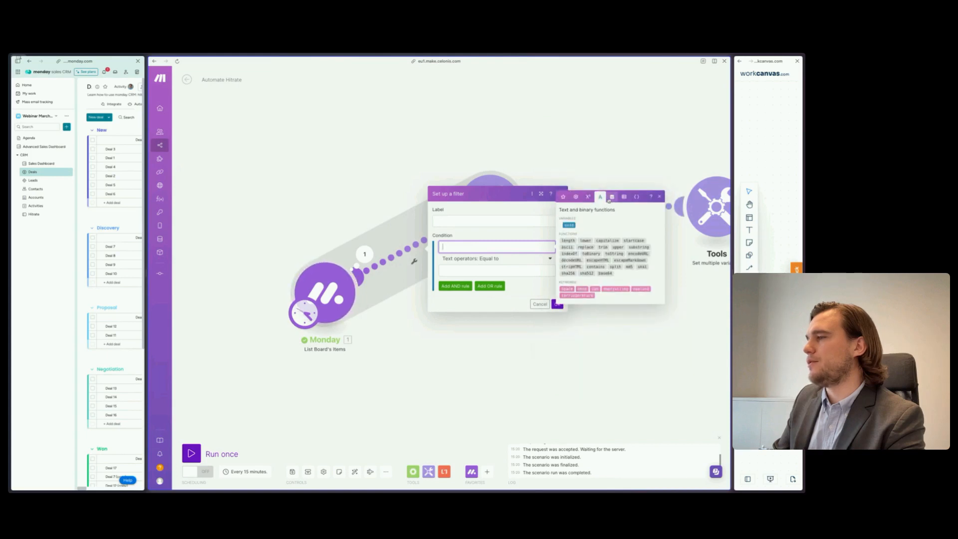
pyautogui.click(611, 198)
pyautogui.click(593, 330)
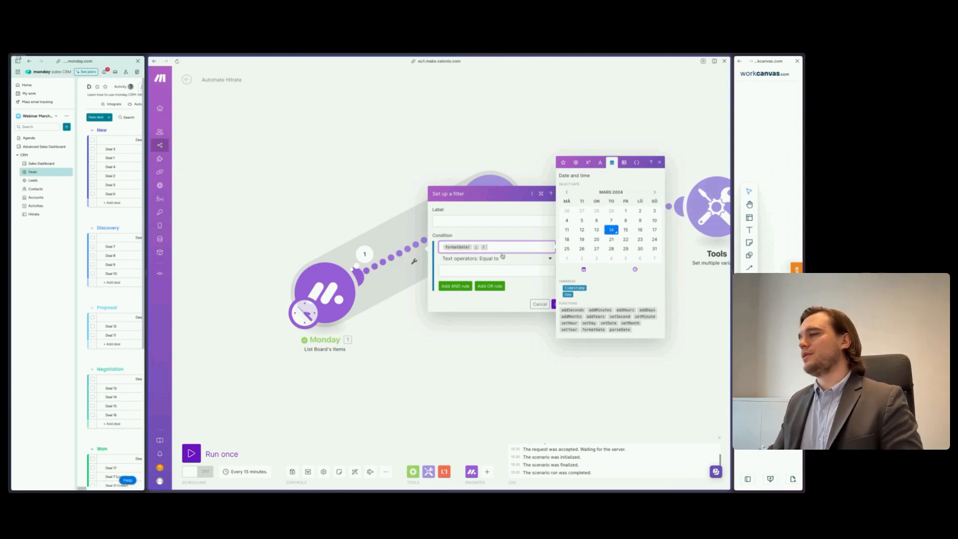
pyautogui.click(568, 294)
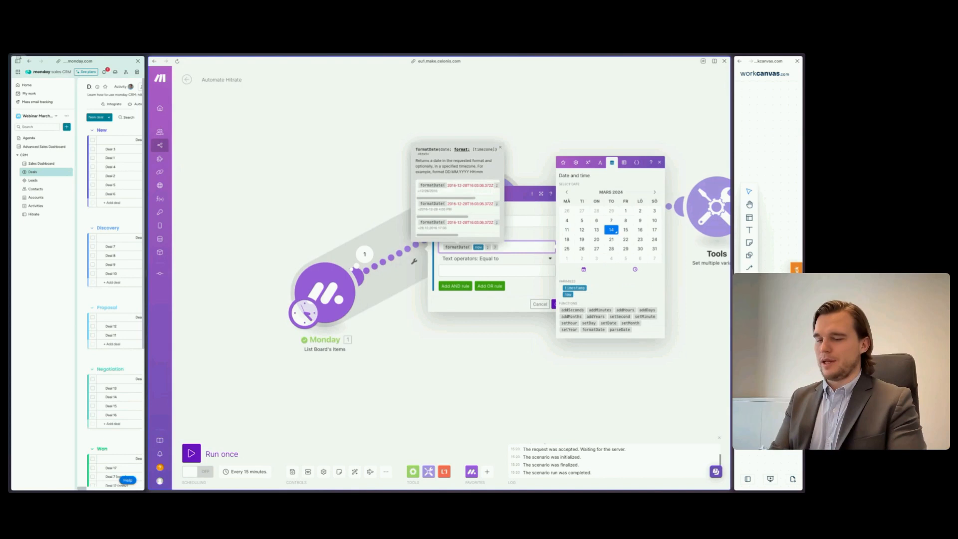
pyautogui.write('YYYY-MM')
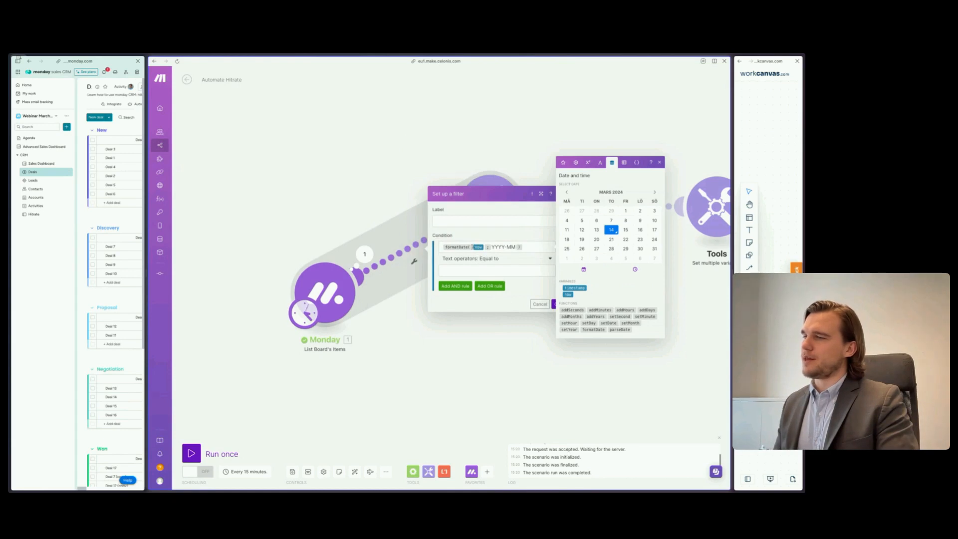
# Copy the formatDate expression into the filter's comparison value and replace now with the deal_close_date date, keeping the Equal to operator
pyautogui.click(472, 246)
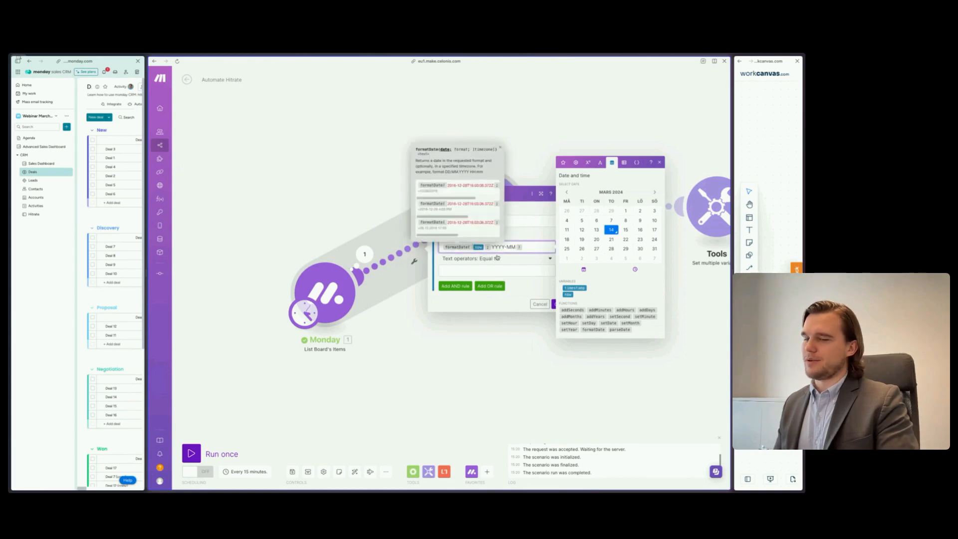
pyautogui.hotkey('ctrl', 'a')
pyautogui.hotkey('ctrl', 'c')
pyautogui.click(503, 271)
pyautogui.hotkey('ctrl', 'v')
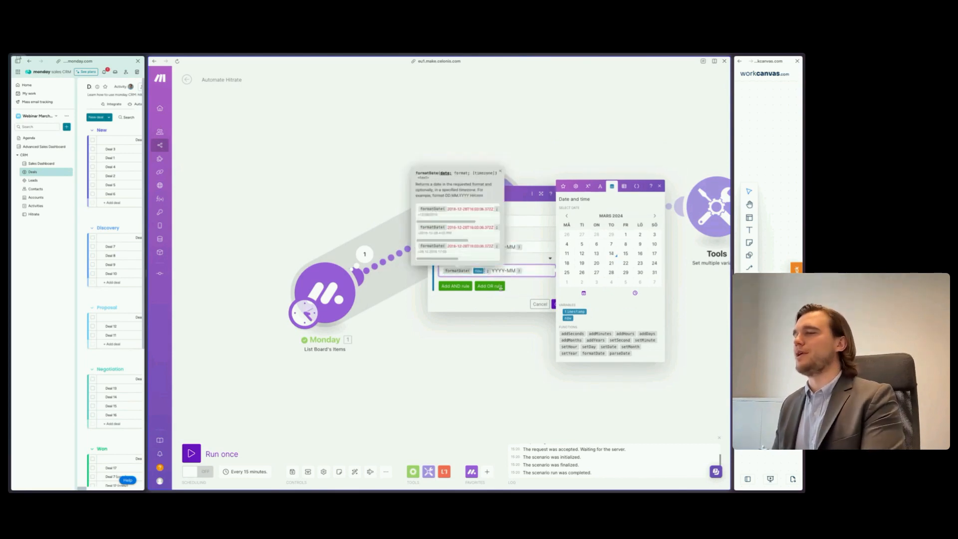
pyautogui.press('BackSpace')
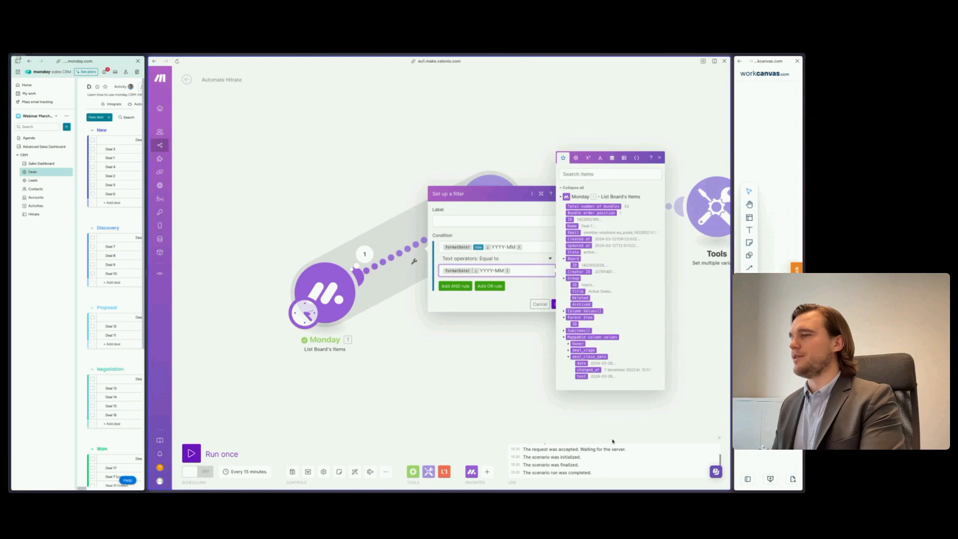
pyautogui.click(582, 364)
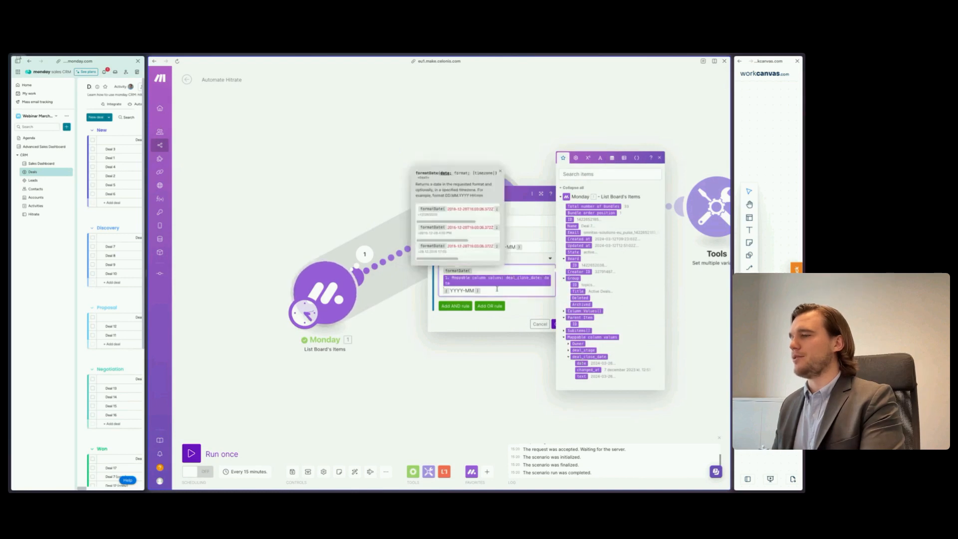
pyautogui.click(524, 302)
# Wrap now in the filter's first operand as addMonths(now; -1) to target the previous month, and save the filter
pyautogui.click(472, 236)
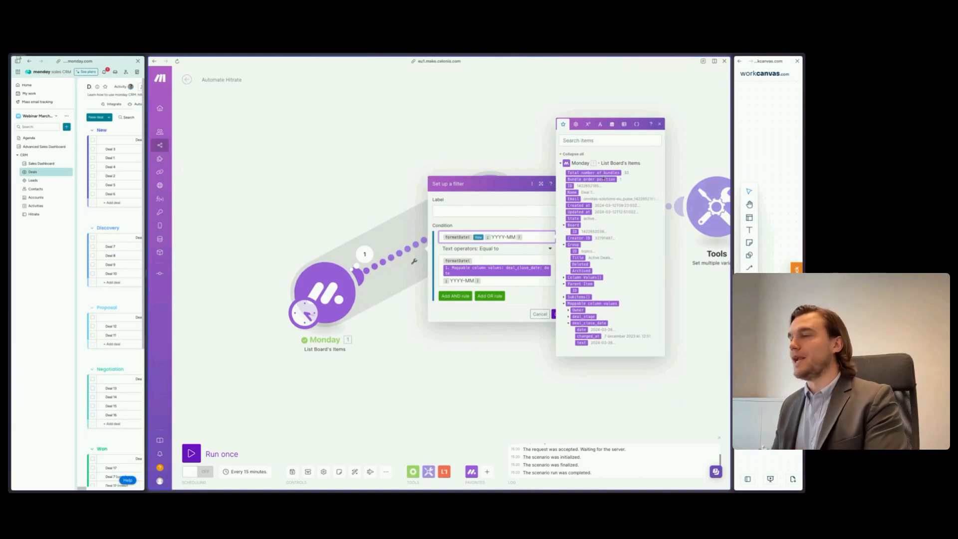
pyautogui.click(612, 123)
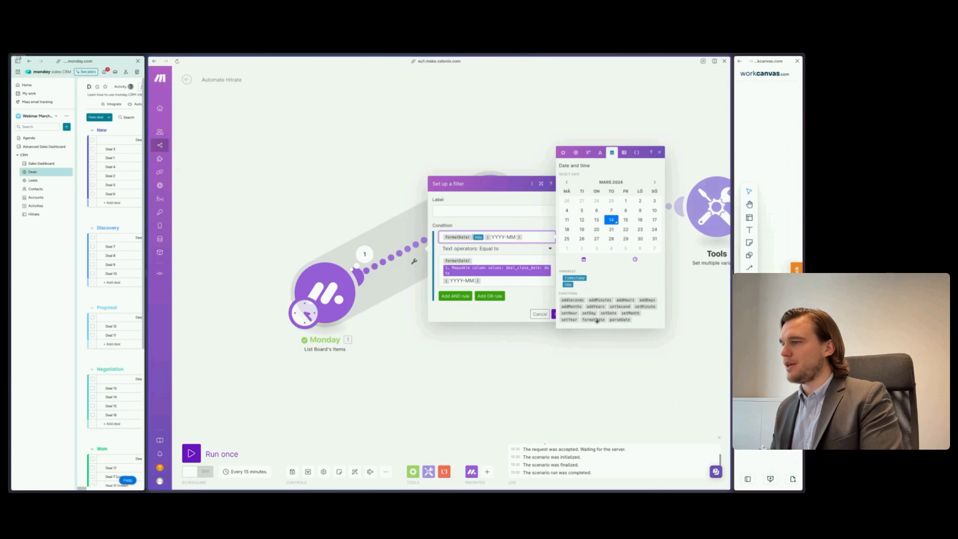
pyautogui.click(572, 307)
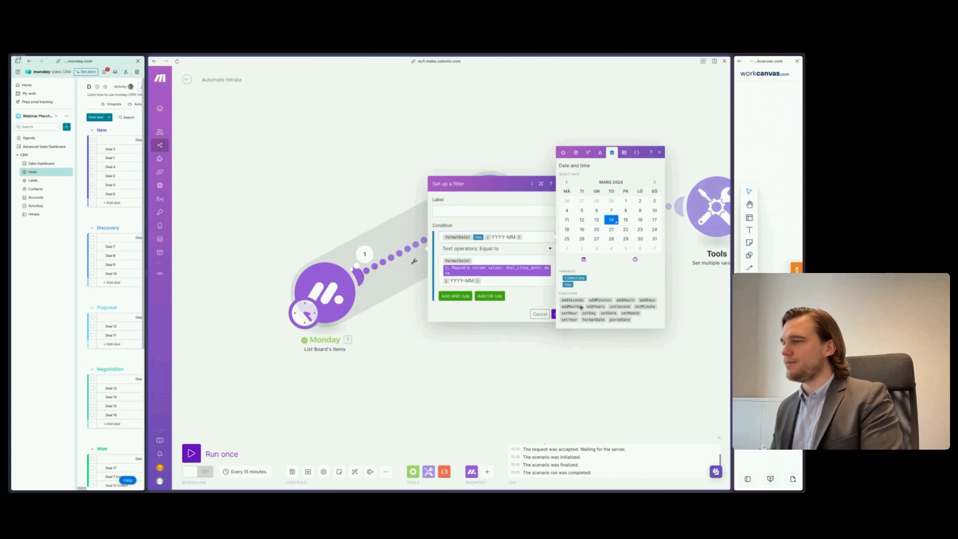
pyautogui.press('BackSpace')
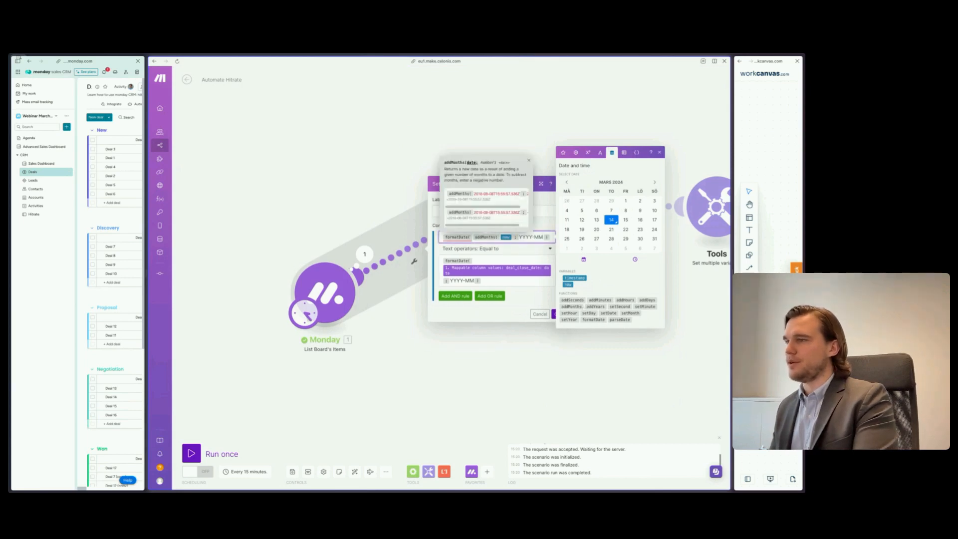
pyautogui.write('; -')
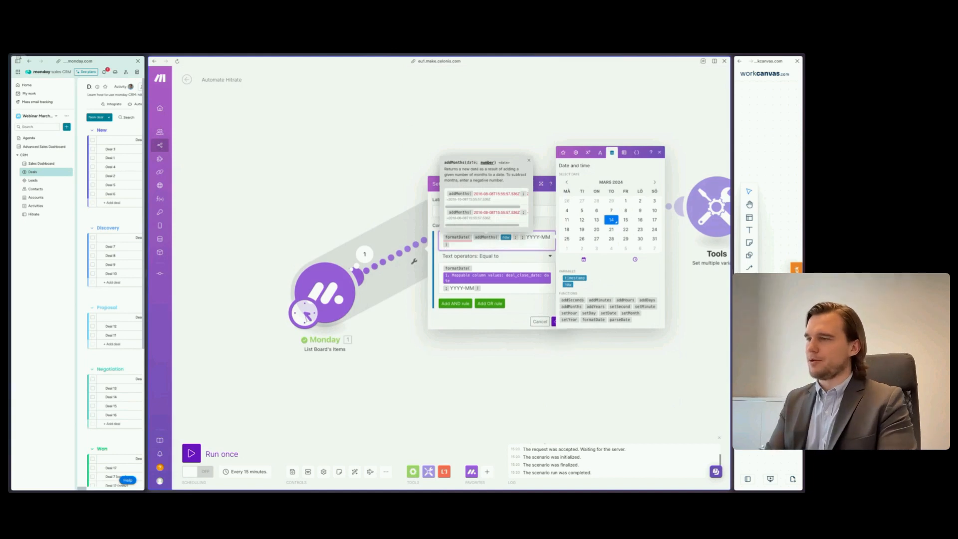
pyautogui.write('1 )')
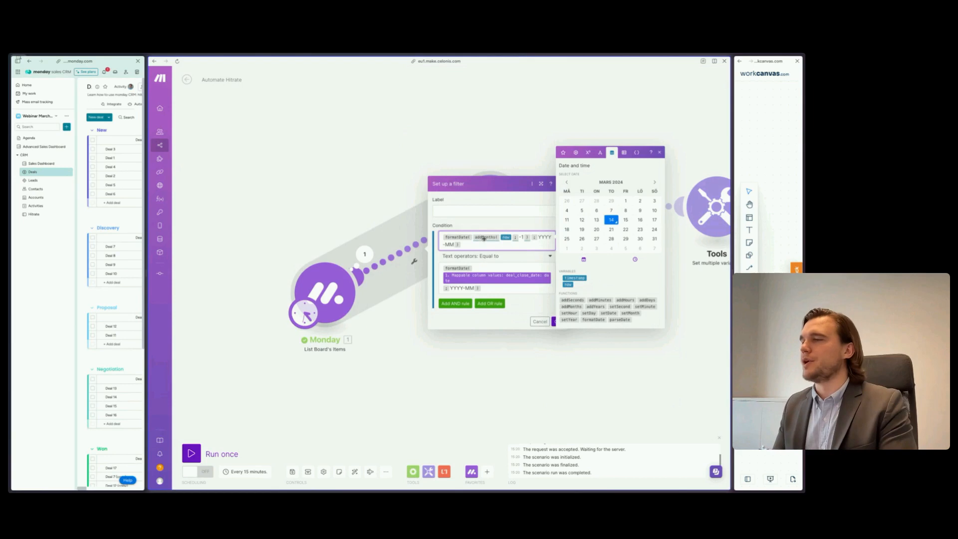
pyautogui.moveTo(486, 236)
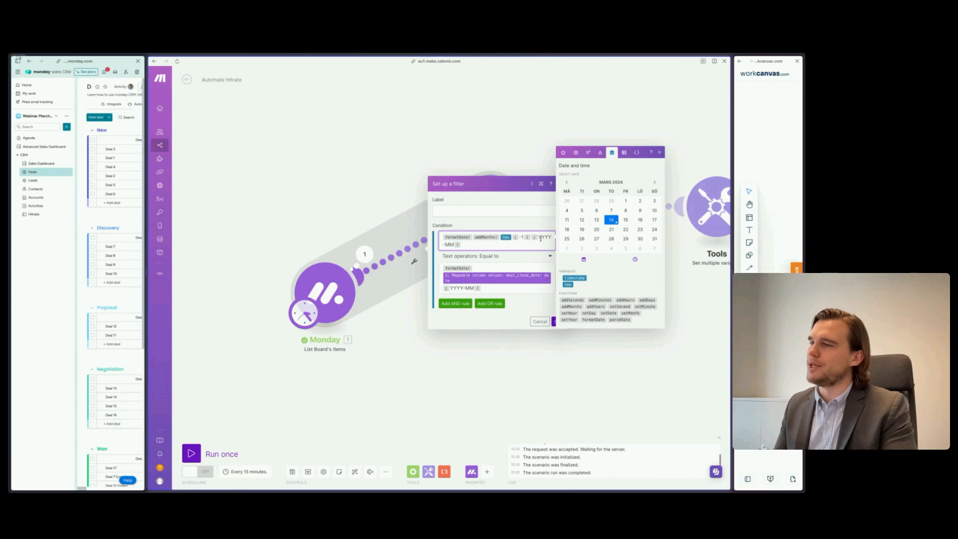
pyautogui.click(541, 238)
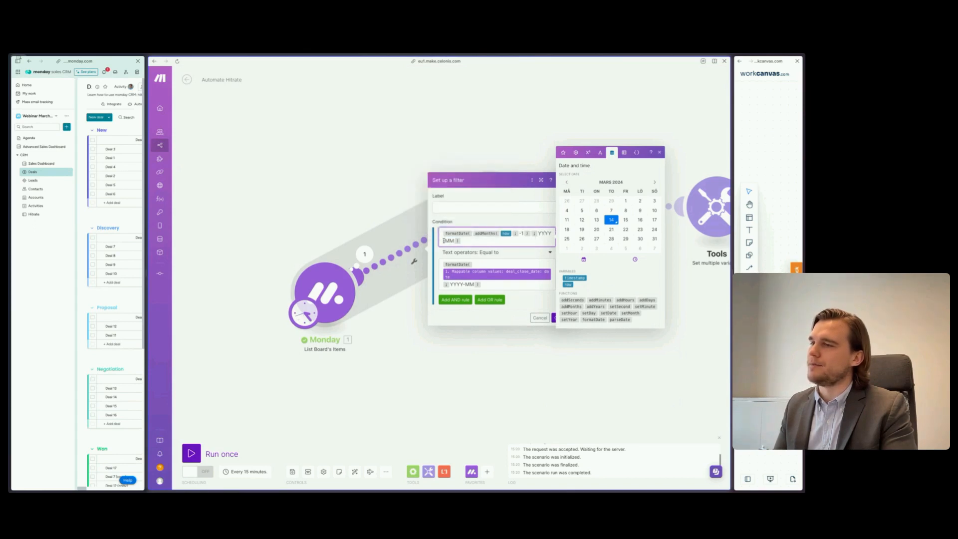
pyautogui.click(444, 240)
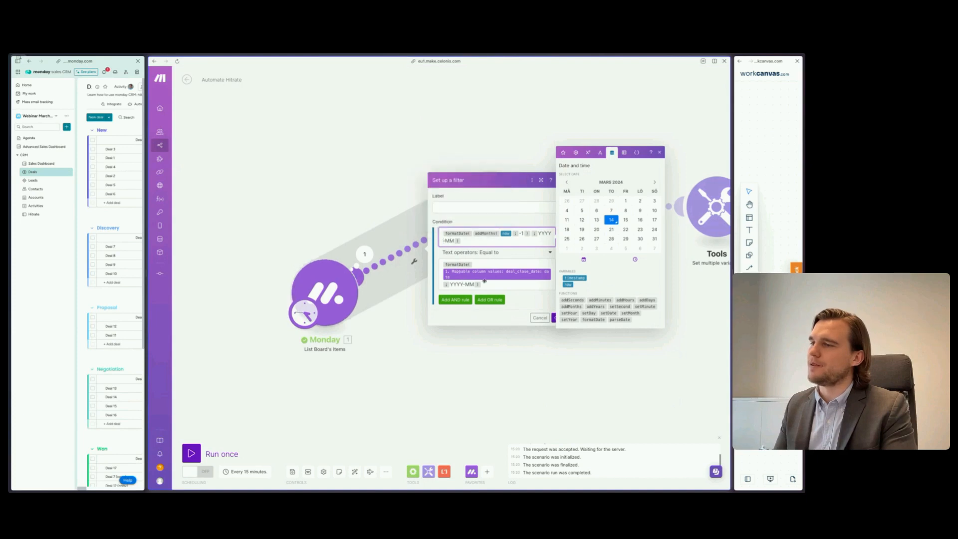
pyautogui.click(521, 314)
pyautogui.click(557, 318)
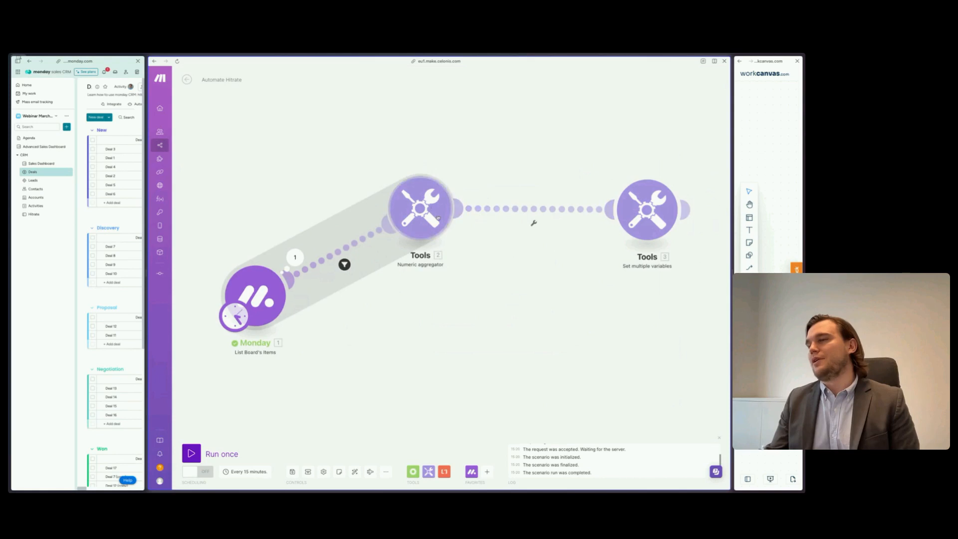
# Insert a Text aggregator module between the numeric aggregator and the Set multiple variables module
pyautogui.moveTo(485, 284); pyautogui.dragTo(418, 295)
pyautogui.moveTo(579, 220); pyautogui.dragTo(622, 214)
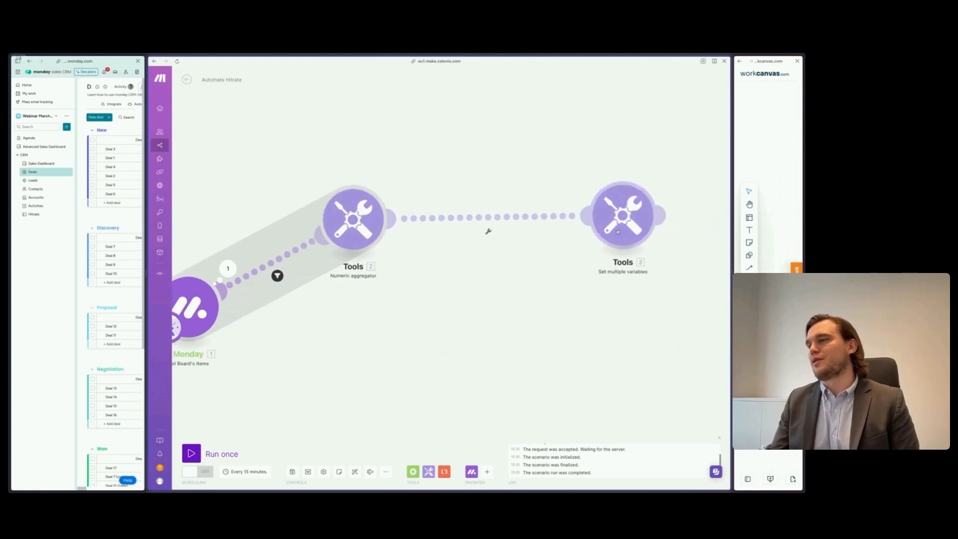
pyautogui.moveTo(569, 280); pyautogui.dragTo(541, 265)
pyautogui.click(430, 473)
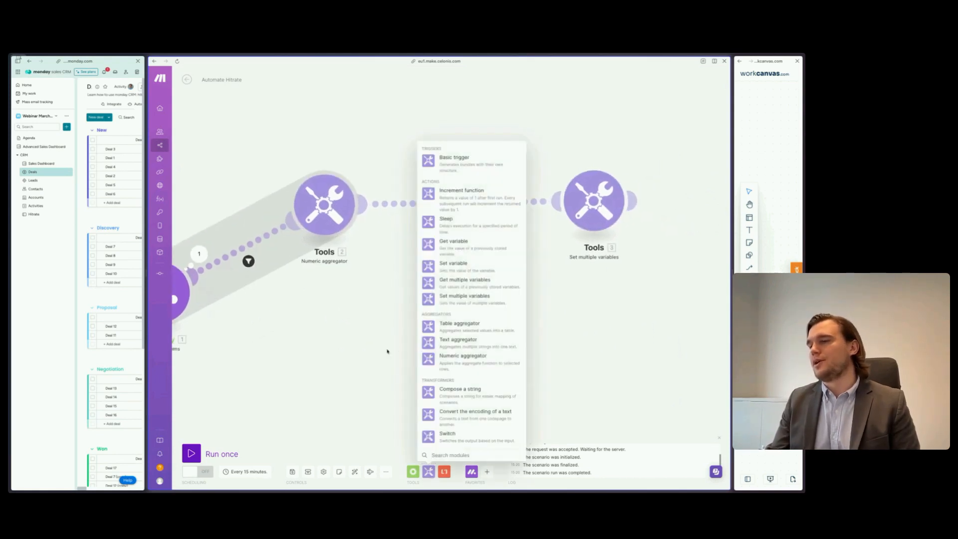
pyautogui.click(430, 345)
pyautogui.moveTo(430, 343); pyautogui.dragTo(444, 207)
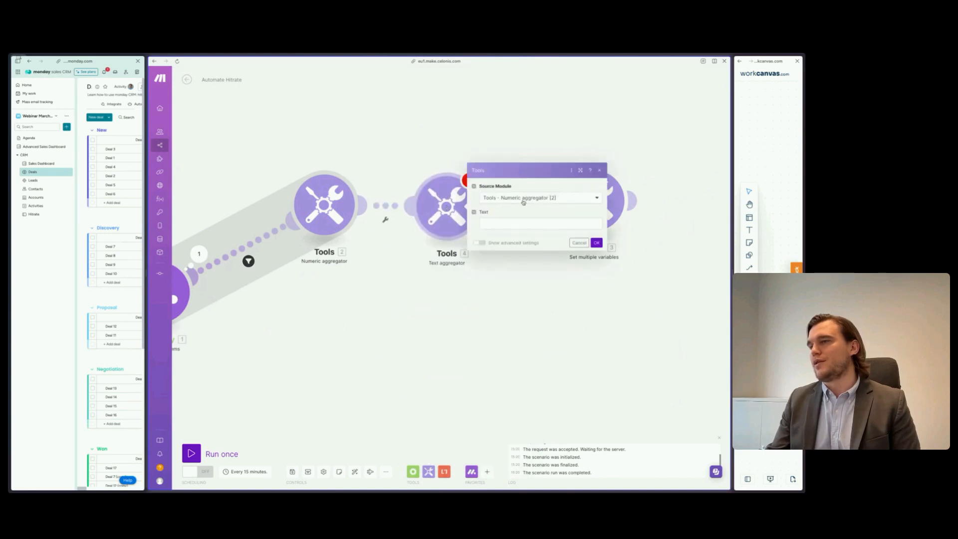
# Map the Text aggregator's text to the numeric aggregator's Key followed by its result, with the numeric aggregator as source module
pyautogui.click(523, 200)
pyautogui.click(519, 210)
pyautogui.click(523, 224)
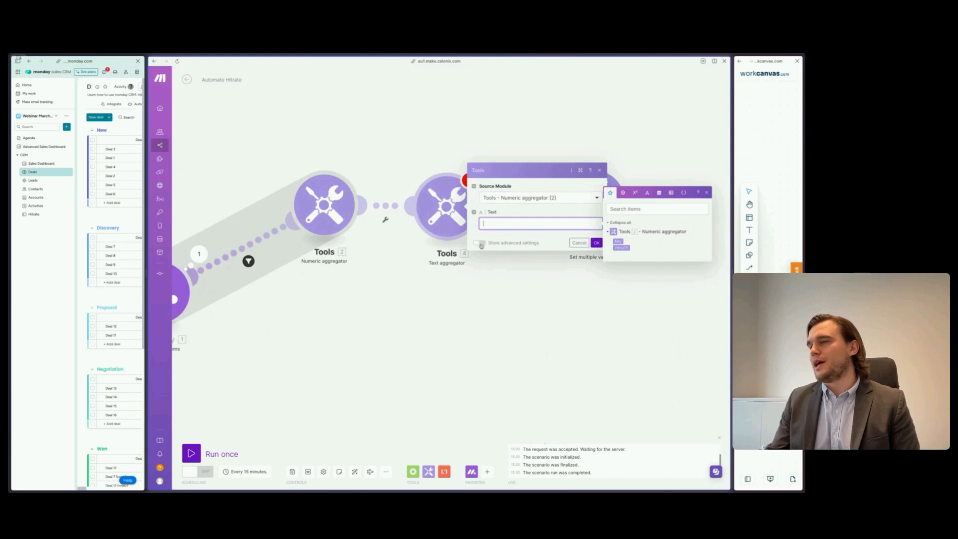
pyautogui.click(618, 241)
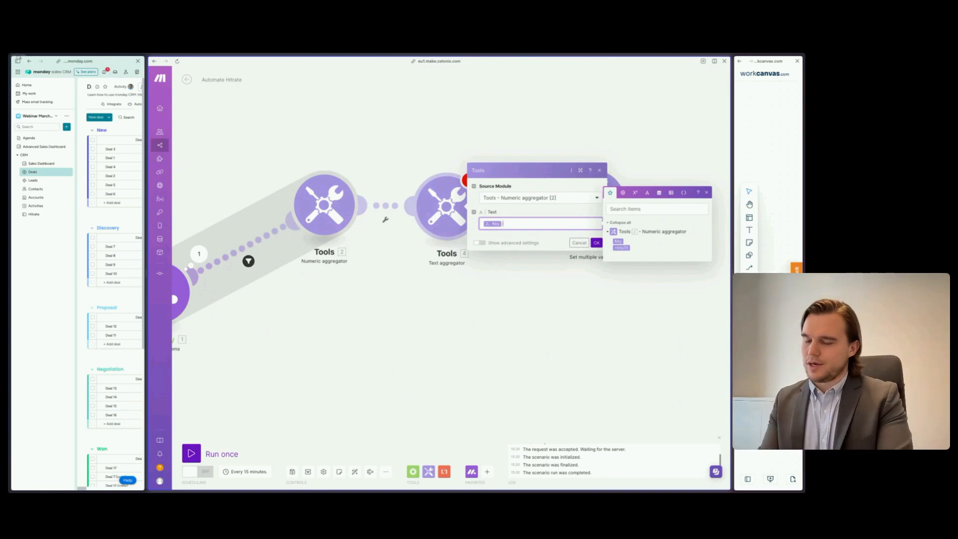
pyautogui.click(621, 247)
# Show the Text aggregator's advanced settings, set the row separator to Other with a comma as separator, and save the module
pyautogui.click(480, 243)
pyautogui.click(541, 170)
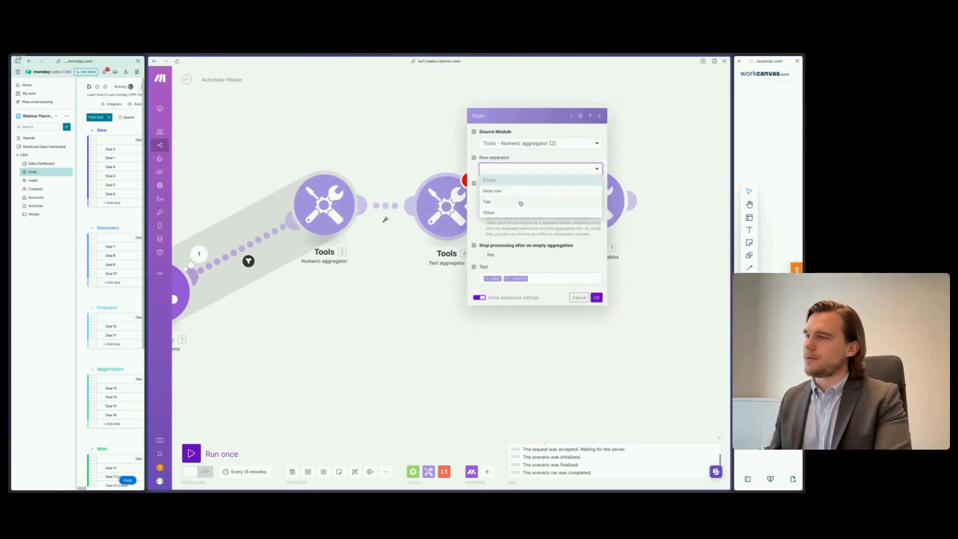
pyautogui.click(519, 211)
pyautogui.click(518, 186)
pyautogui.write(',')
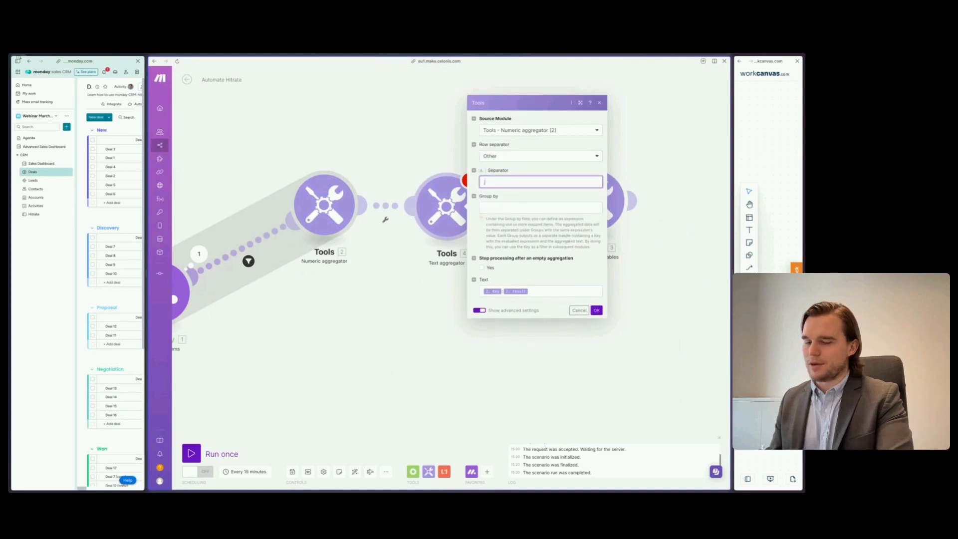
pyautogui.click(594, 274)
pyautogui.click(597, 310)
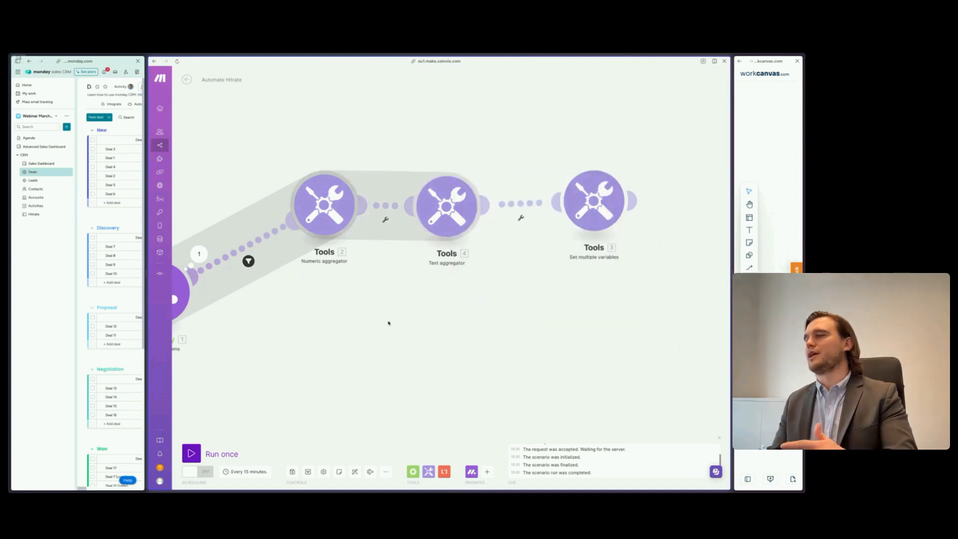
# Replace the value of total_no_of_deals in the Set multiple variables module with a split function that uses a comma separator
pyautogui.moveTo(352, 308); pyautogui.dragTo(398, 284)
pyautogui.moveTo(636, 183); pyautogui.dragTo(631, 196)
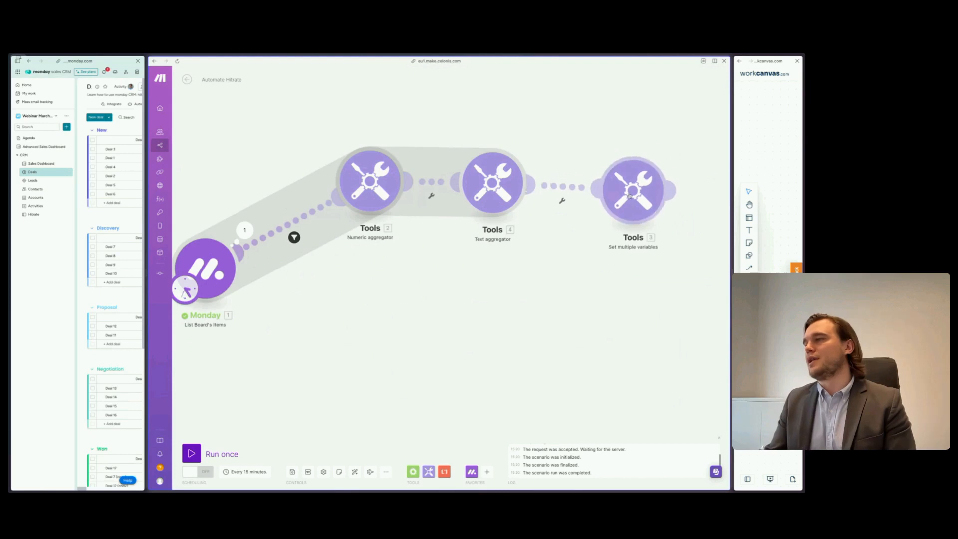
pyautogui.moveTo(596, 257); pyautogui.dragTo(537, 244)
pyautogui.click(560, 196)
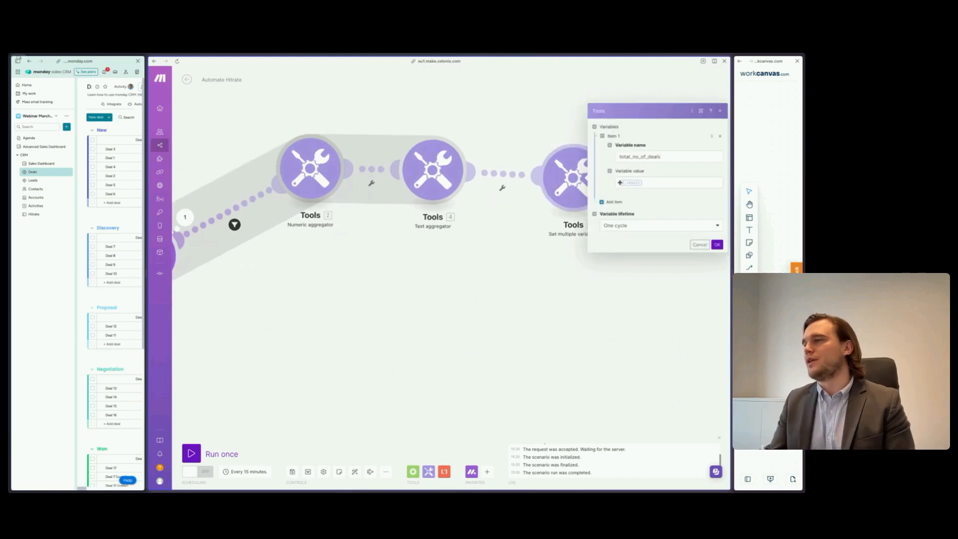
pyautogui.click(644, 182)
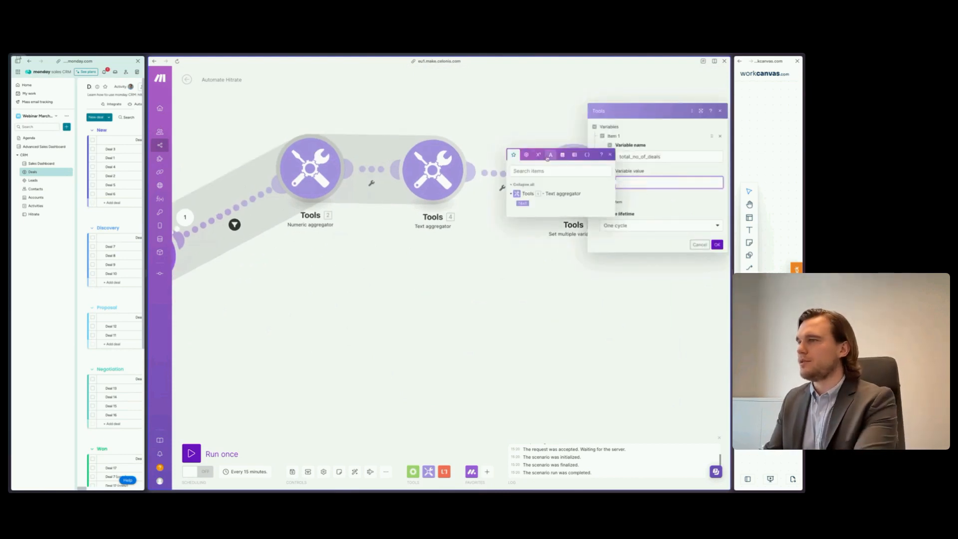
pyautogui.click(550, 155)
pyautogui.click(566, 203)
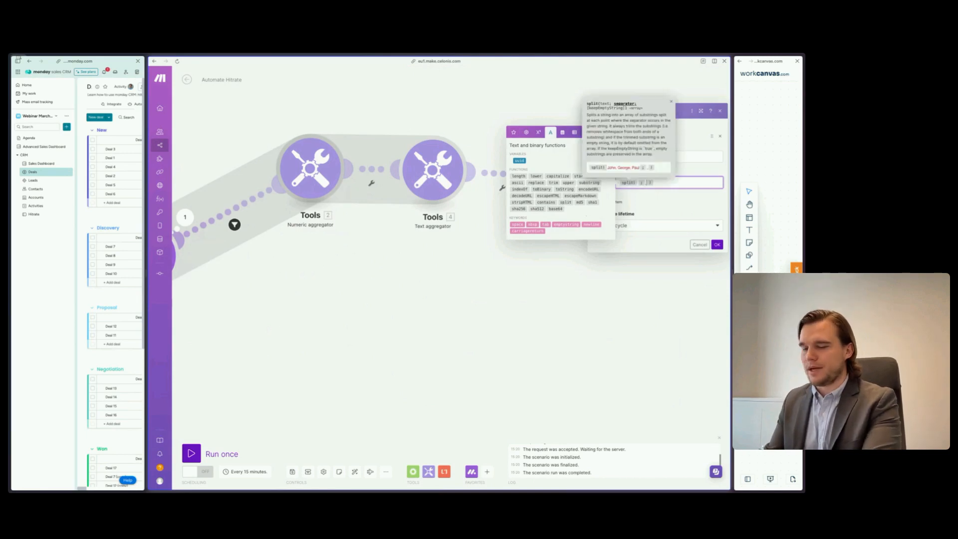
# Insert the Text aggregator's text as the split function's first argument and save the Set multiple variables module
pyautogui.press('Left')
pyautogui.press('Left')
pyautogui.click(513, 132)
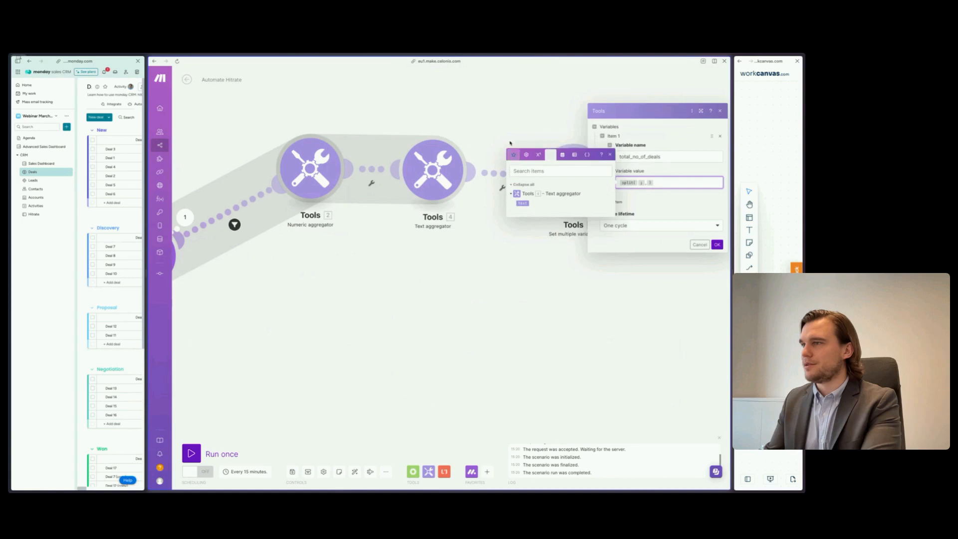
pyautogui.click(529, 203)
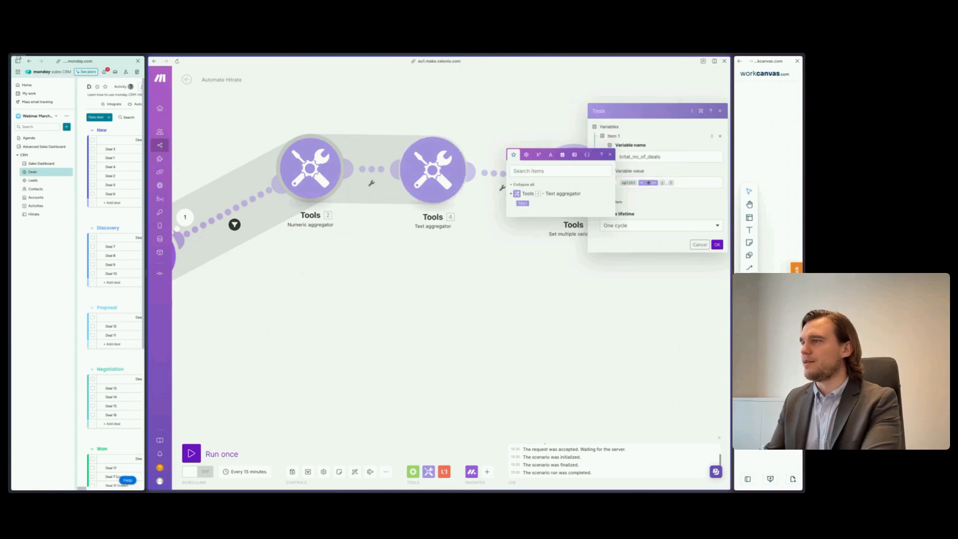
pyautogui.click(713, 246)
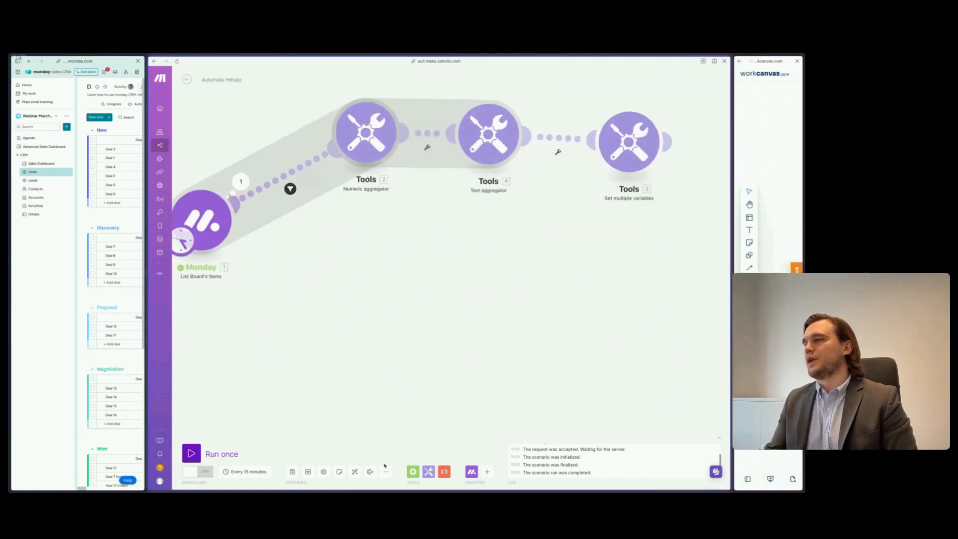
# Save and run the scenario, and check in the filter inspector which bundles pass the date filter
pyautogui.click(291, 472)
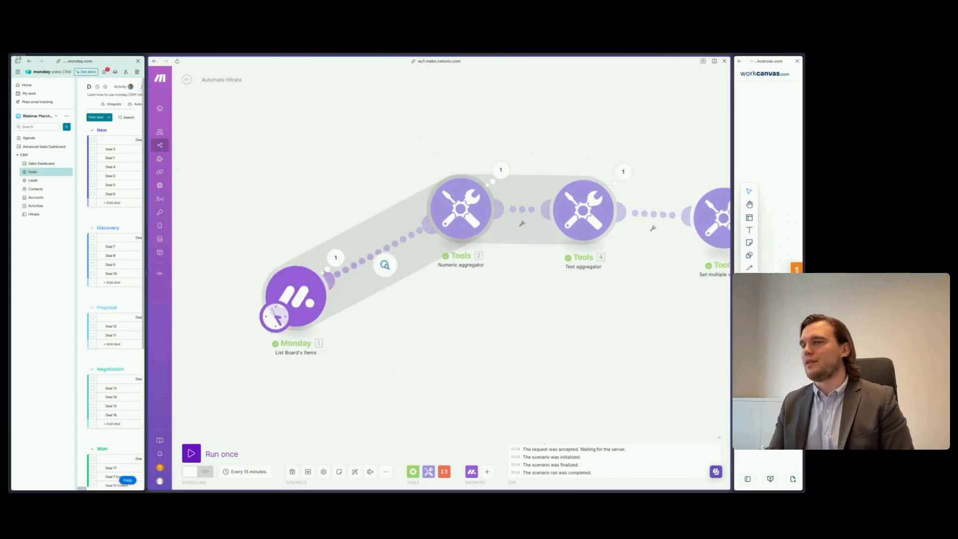
pyautogui.click(385, 265)
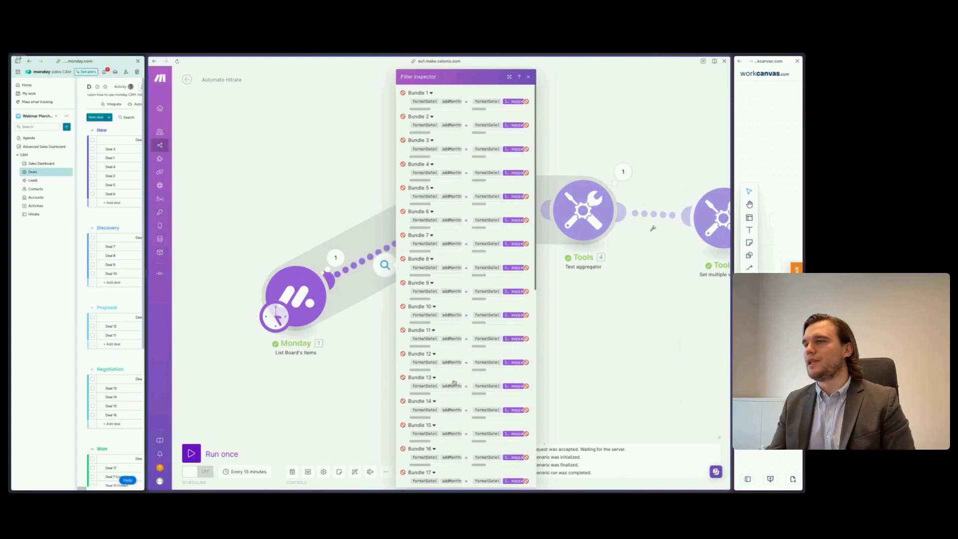
pyautogui.scroll(-8, 481, 300)
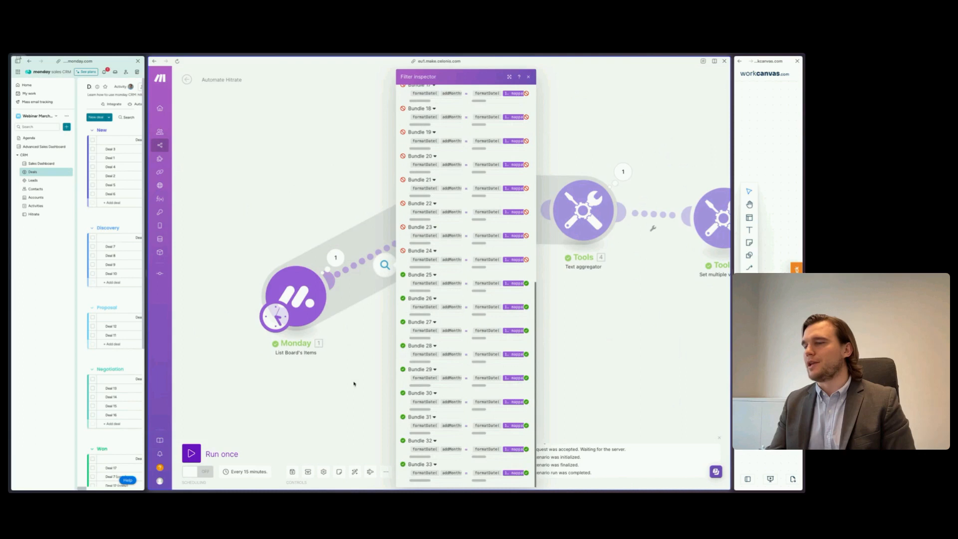
pyautogui.click(385, 267)
pyautogui.moveTo(484, 373); pyautogui.dragTo(404, 398)
# Inspect the numeric aggregator's output bundles, examining the result and user ID key of each
pyautogui.click(421, 194)
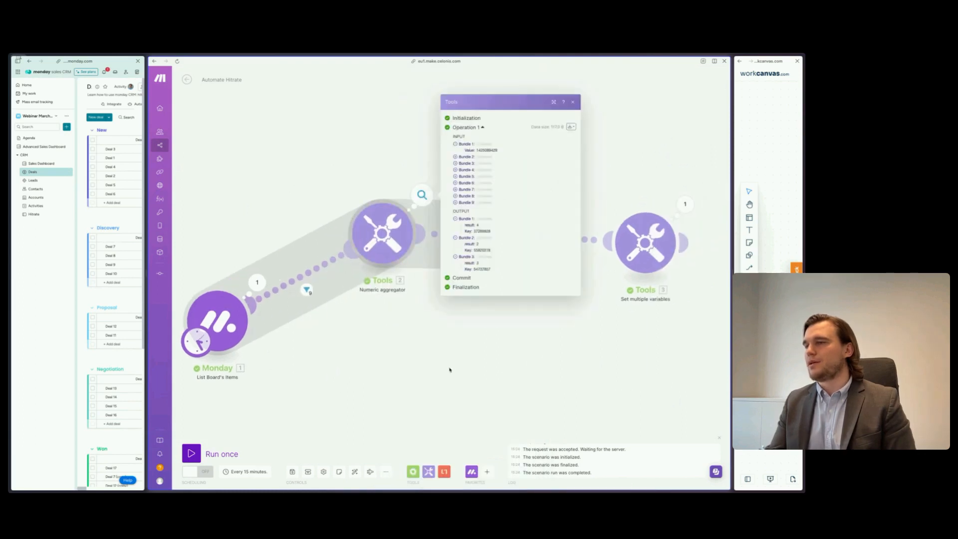
pyautogui.click(435, 342)
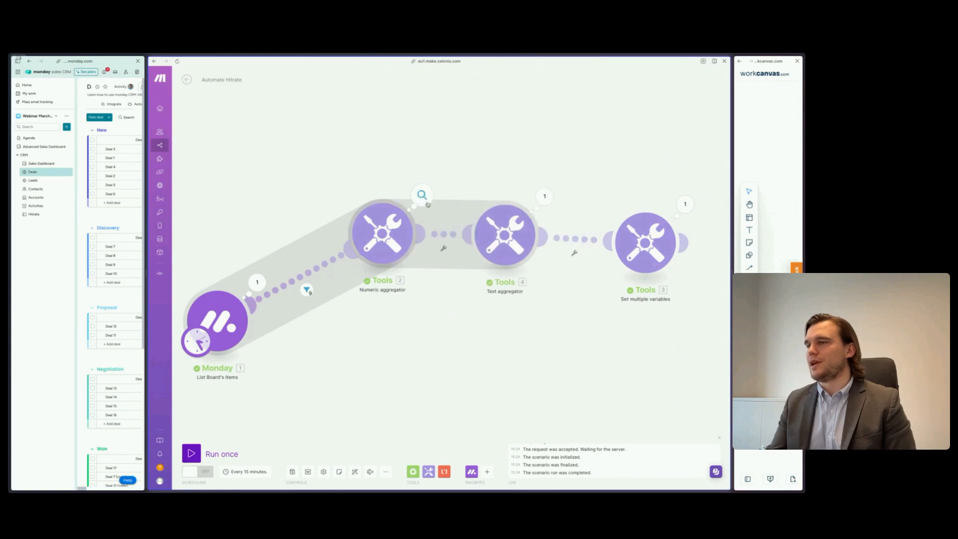
pyautogui.click(420, 199)
pyautogui.doubleClick(476, 231)
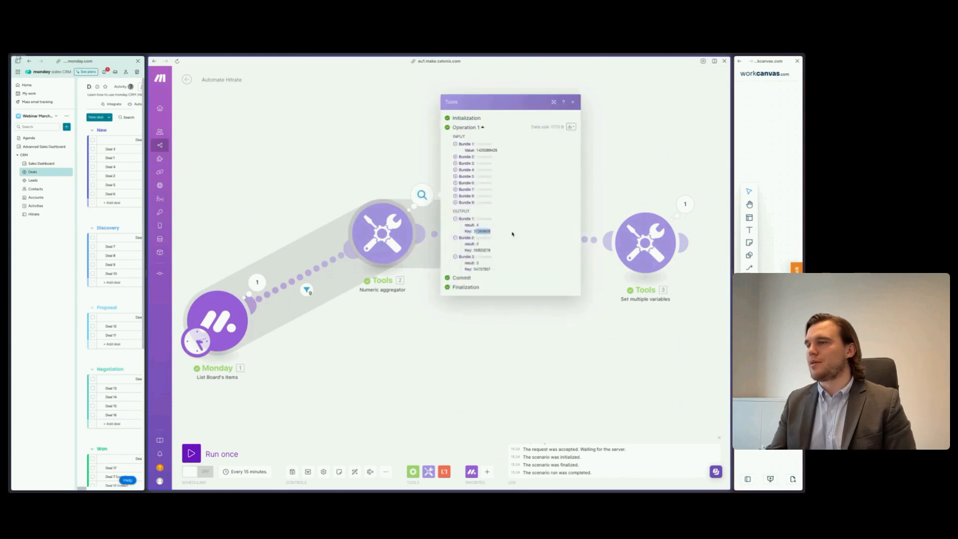
pyautogui.doubleClick(481, 250)
pyautogui.doubleClick(482, 231)
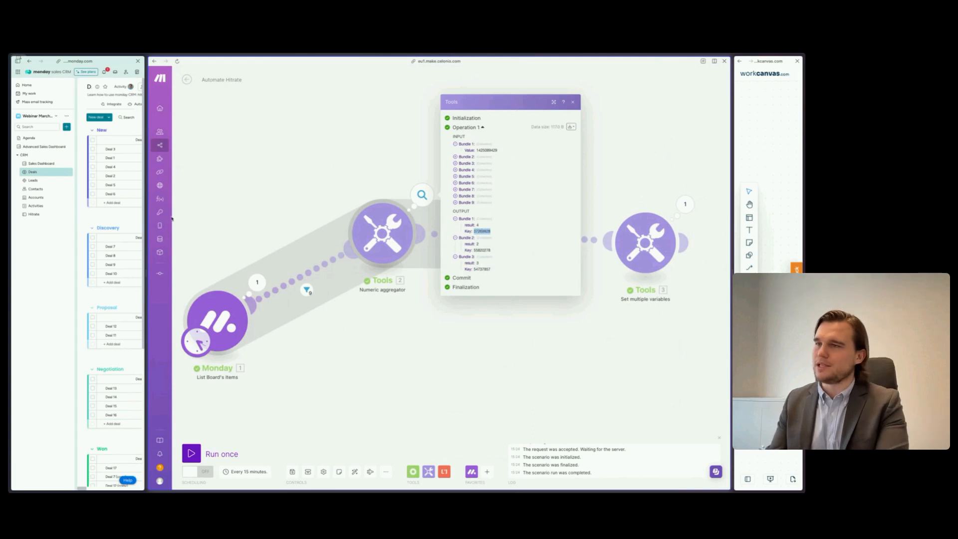
# Widen the monday pane, open the user profile, load the profile for the aggregator's first key through the page address, and narrow the pane again
pyautogui.moveTo(148, 222); pyautogui.dragTo(561, 268)
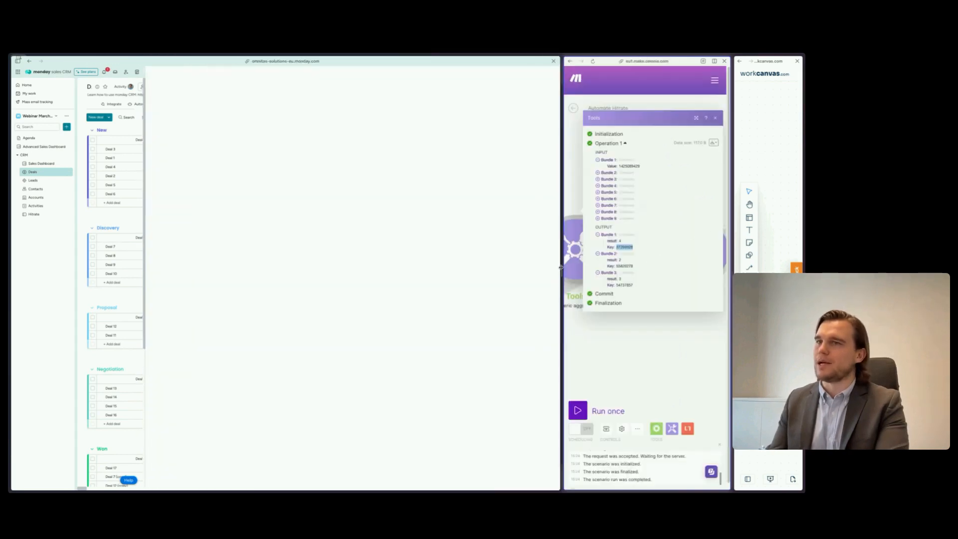
pyautogui.click(550, 72)
pyautogui.click(467, 108)
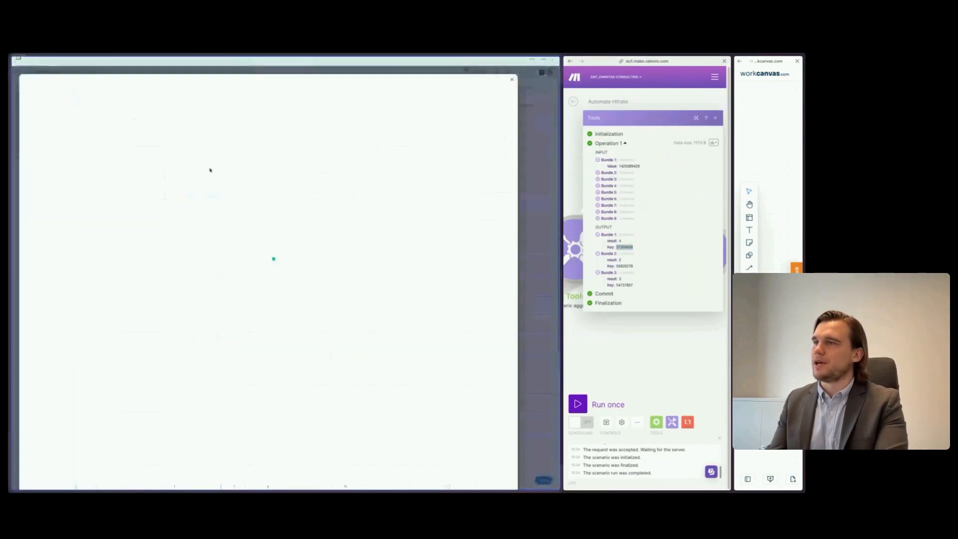
pyautogui.press('super+l')
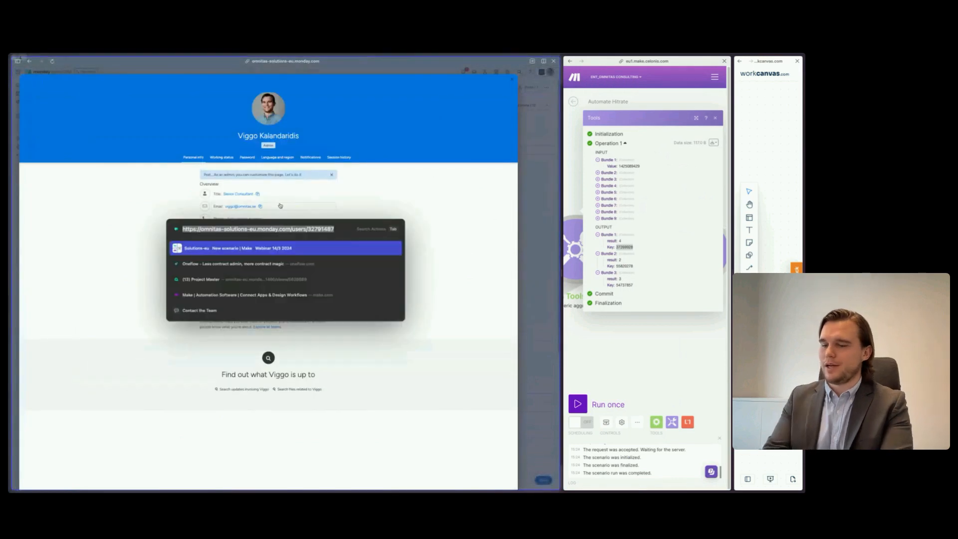
pyautogui.doubleClick(321, 230)
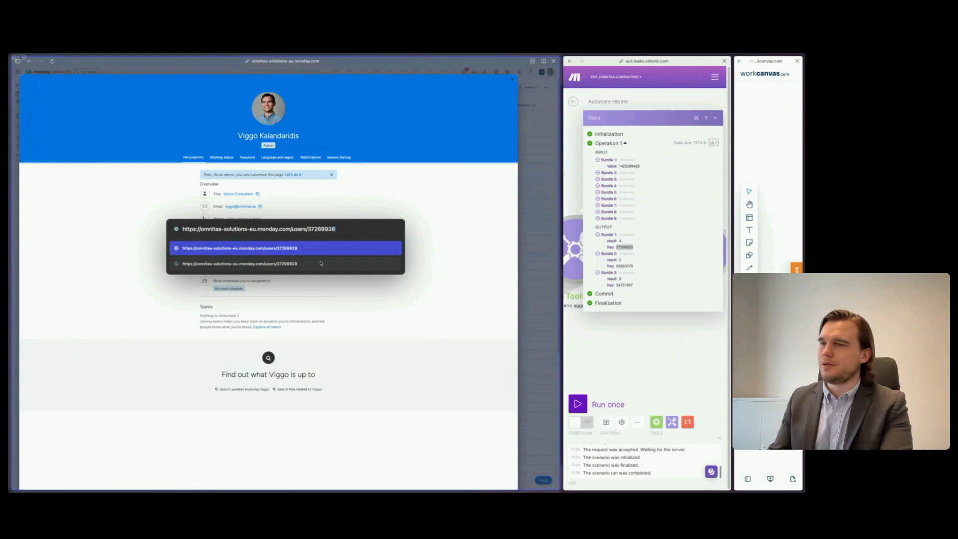
pyautogui.press('Escape')
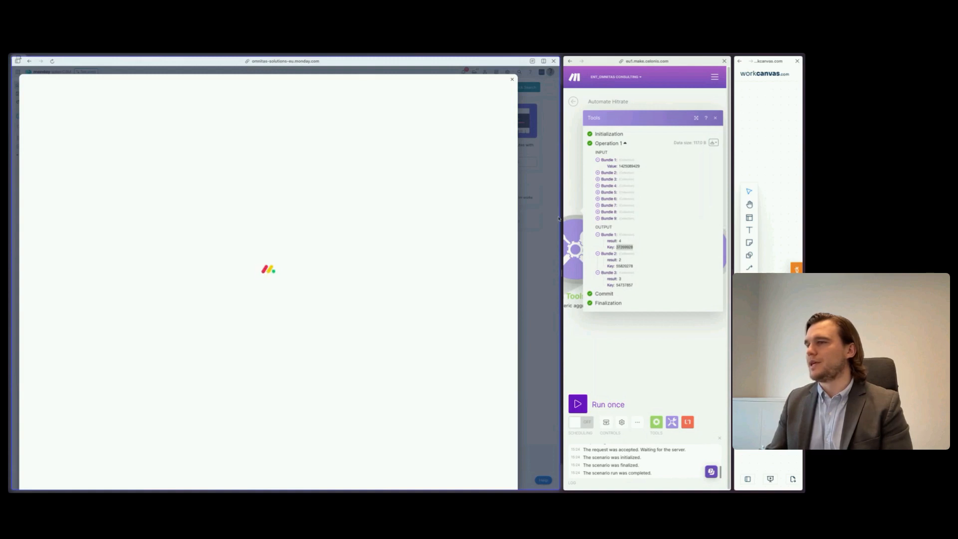
pyautogui.moveTo(559, 218); pyautogui.dragTo(192, 220)
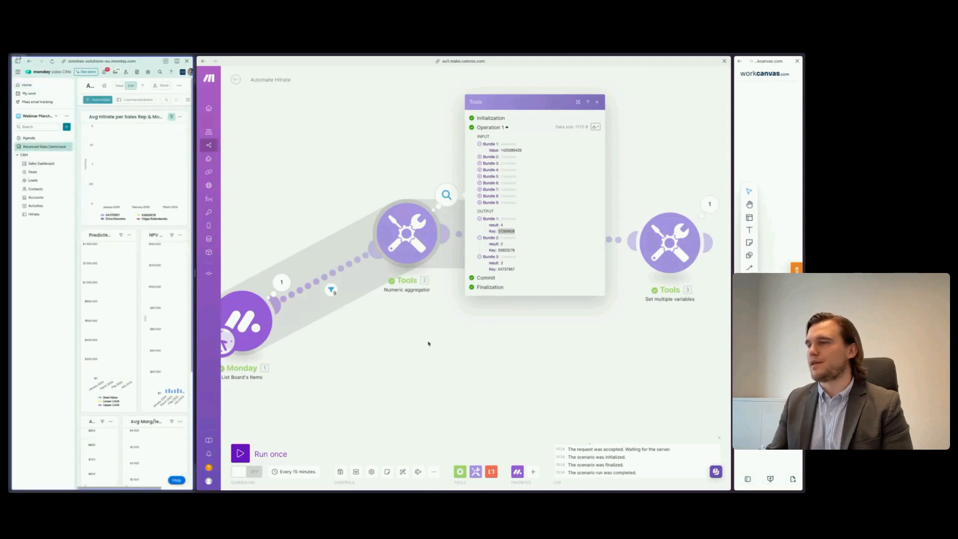
# Examine the numeric aggregator's results and the Text aggregator's combined output text from the last run
pyautogui.click(551, 246)
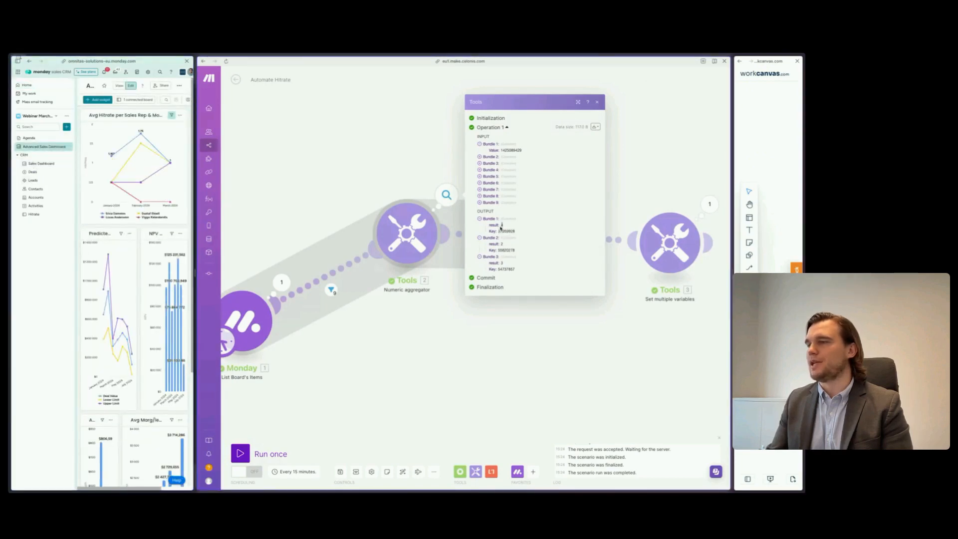
pyautogui.click(528, 395)
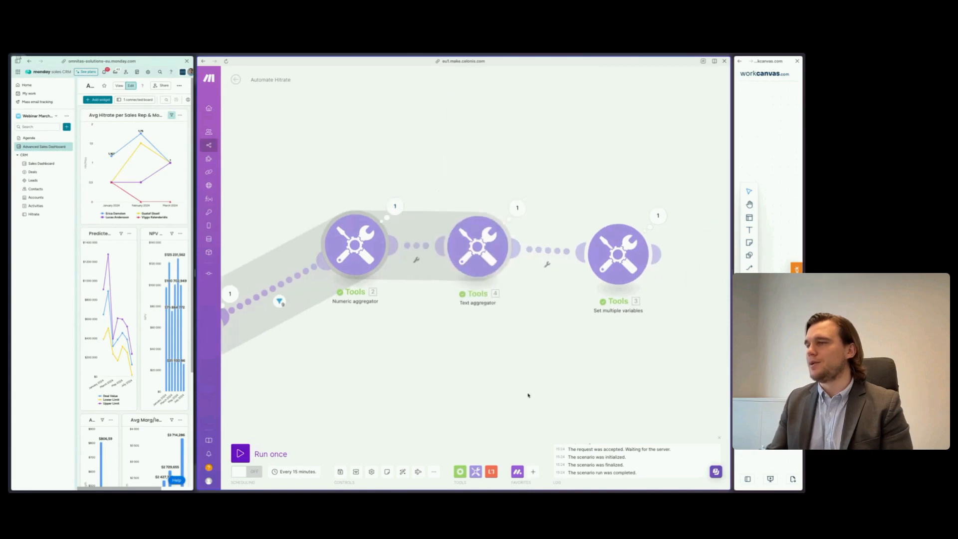
pyautogui.click(517, 208)
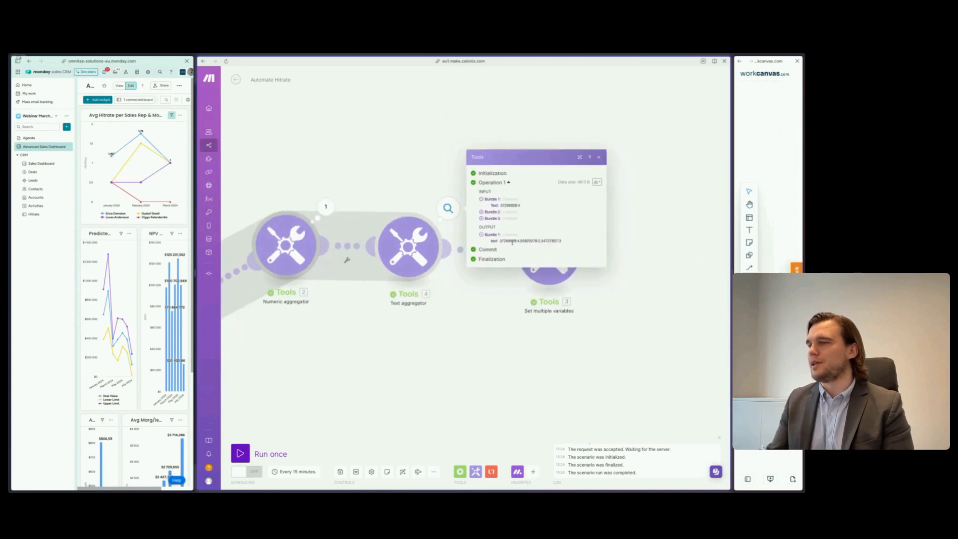
pyautogui.moveTo(507, 242); pyautogui.dragTo(545, 241)
pyautogui.click(503, 344)
# Re-enter the Text aggregator's text mapping as Key followed by result and close its settings
pyautogui.click(409, 244)
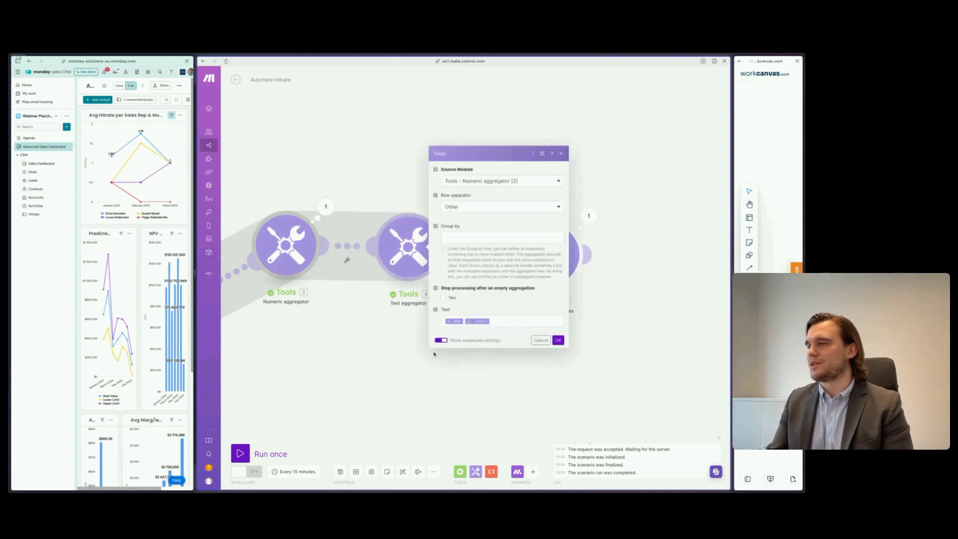
pyautogui.click(501, 332)
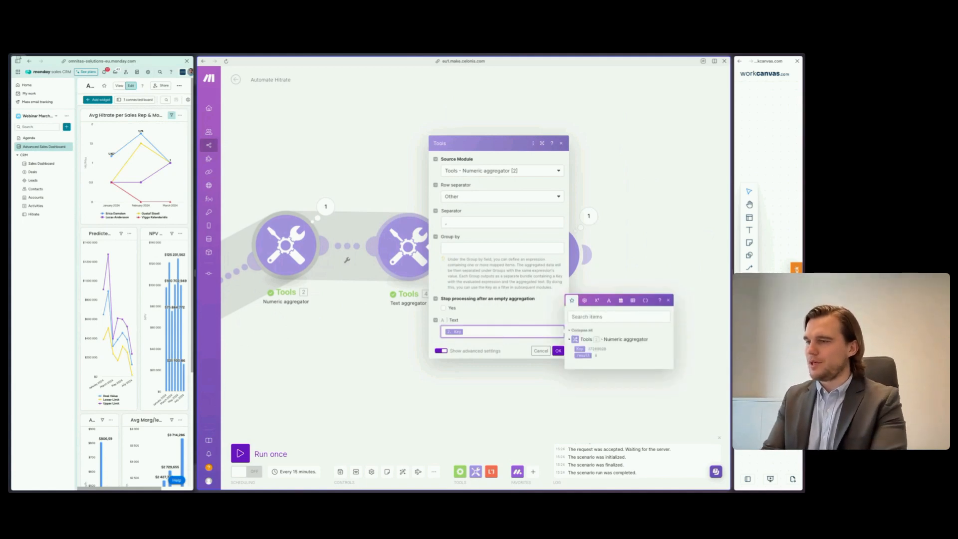
pyautogui.click(580, 349)
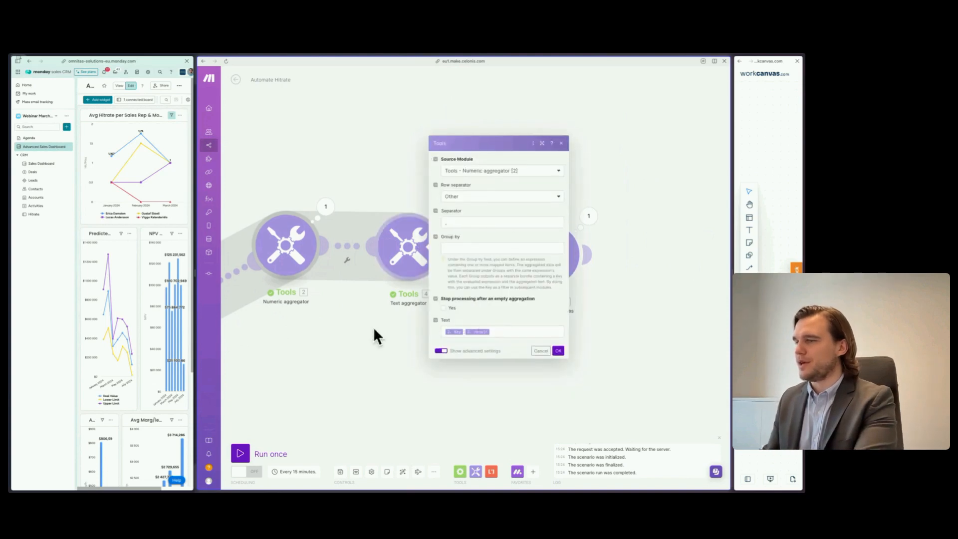
pyautogui.click(496, 359)
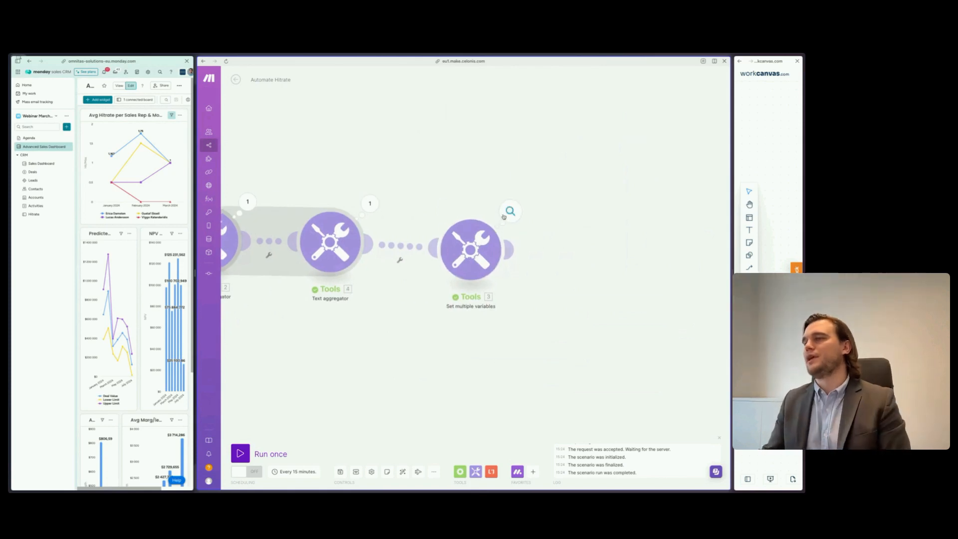
# Inspect the Set multiple variables output, examining the entries of the total_no_of_deals array, and close it
pyautogui.click(510, 211)
pyautogui.click(552, 242)
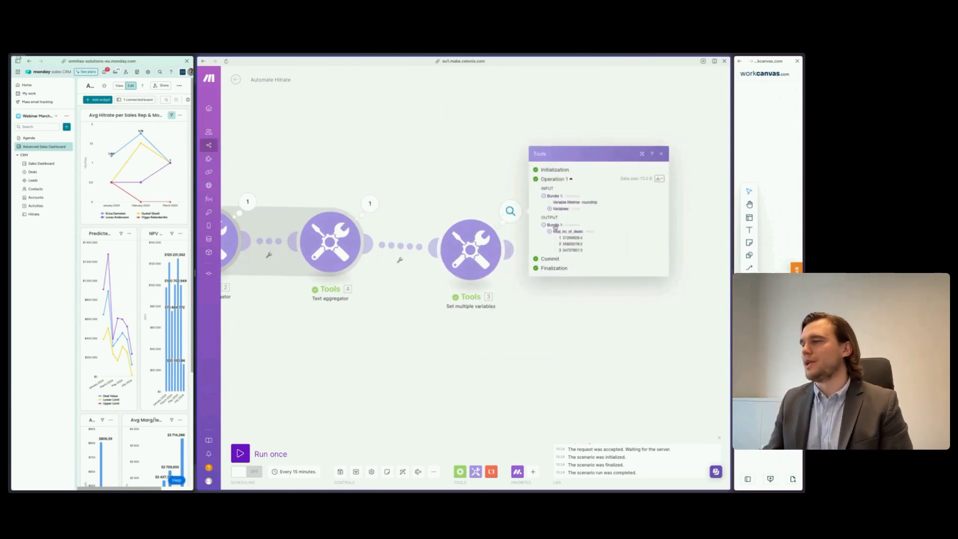
pyautogui.moveTo(562, 239); pyautogui.dragTo(574, 238)
pyautogui.click(580, 238)
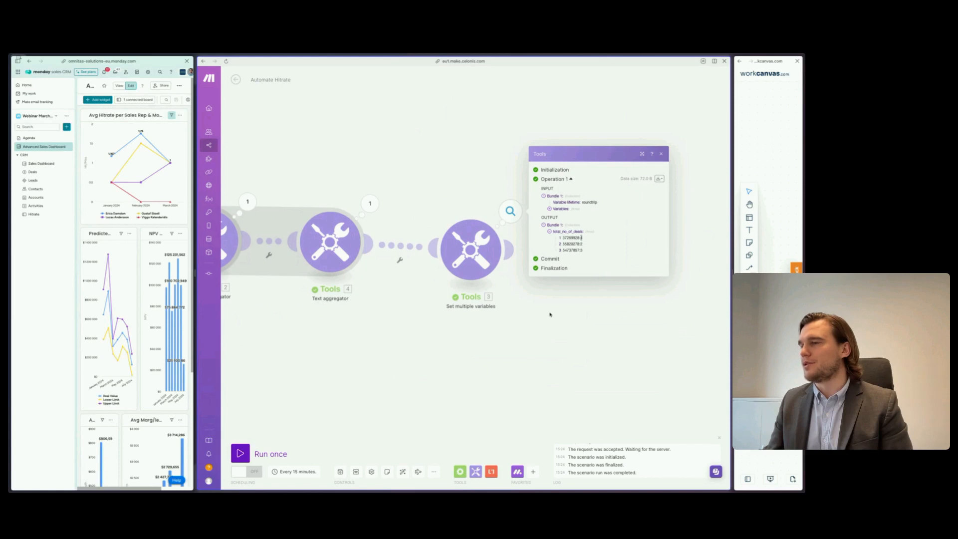
pyautogui.click(407, 394)
pyautogui.moveTo(402, 392); pyautogui.dragTo(574, 358)
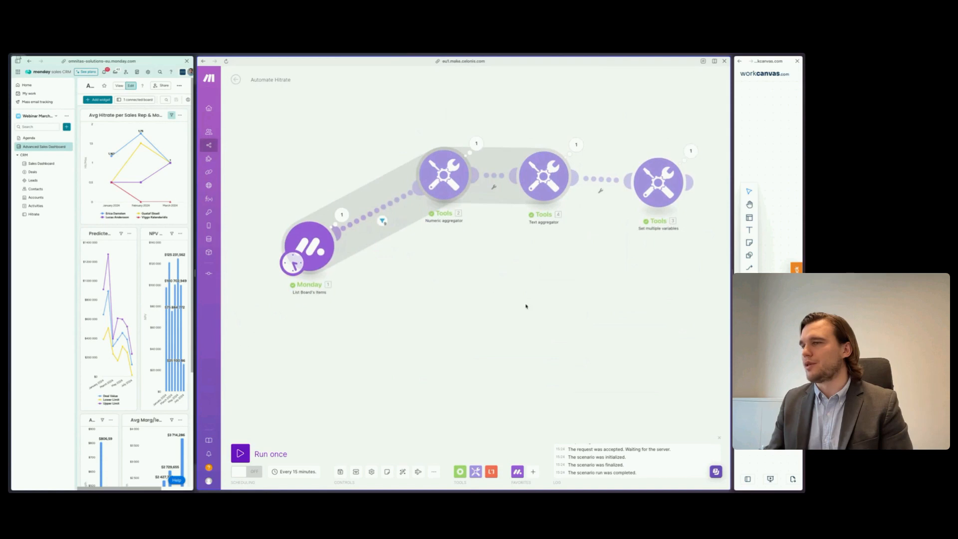
# Duplicate the Numeric aggregator and Text aggregator modules together and connect the copies to the Monday module as a second route
pyautogui.moveTo(568, 256); pyautogui.dragTo(438, 145)
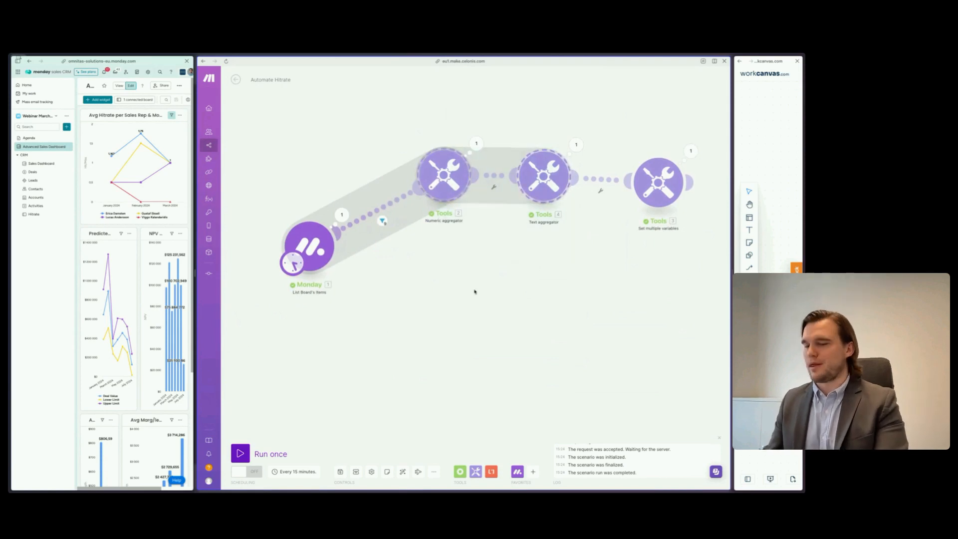
pyautogui.hotkey('ctrl', 'c')
pyautogui.hotkey('ctrl', 'v')
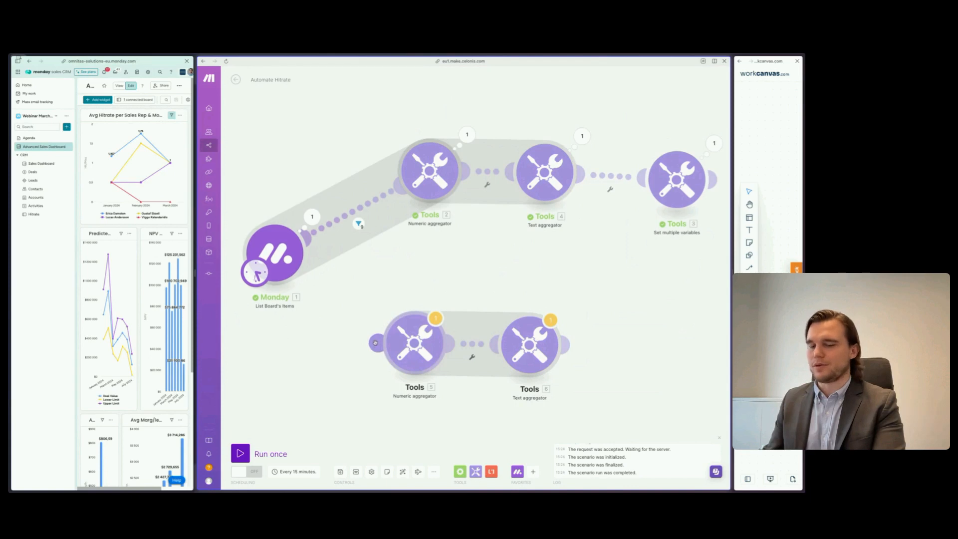
pyautogui.moveTo(379, 342); pyautogui.dragTo(282, 255)
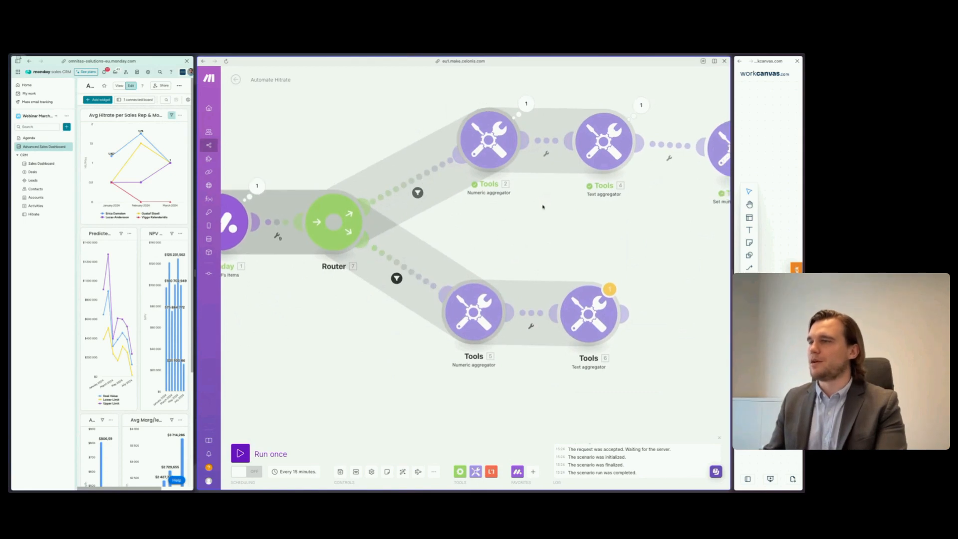
# Label the filter between the router and the original Numeric aggregator "Total of closed deals last month" and confirm it
pyautogui.rightClick(423, 162)
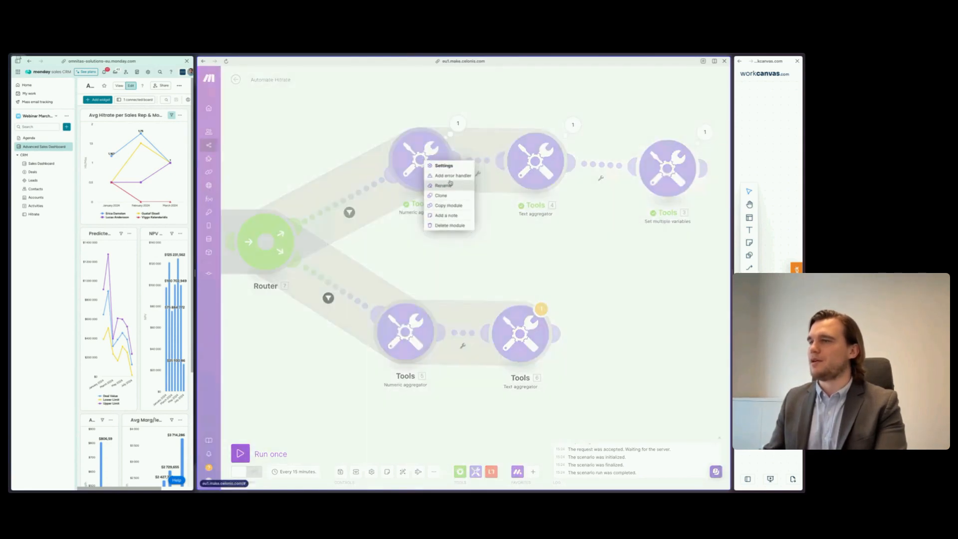
pyautogui.click(354, 189)
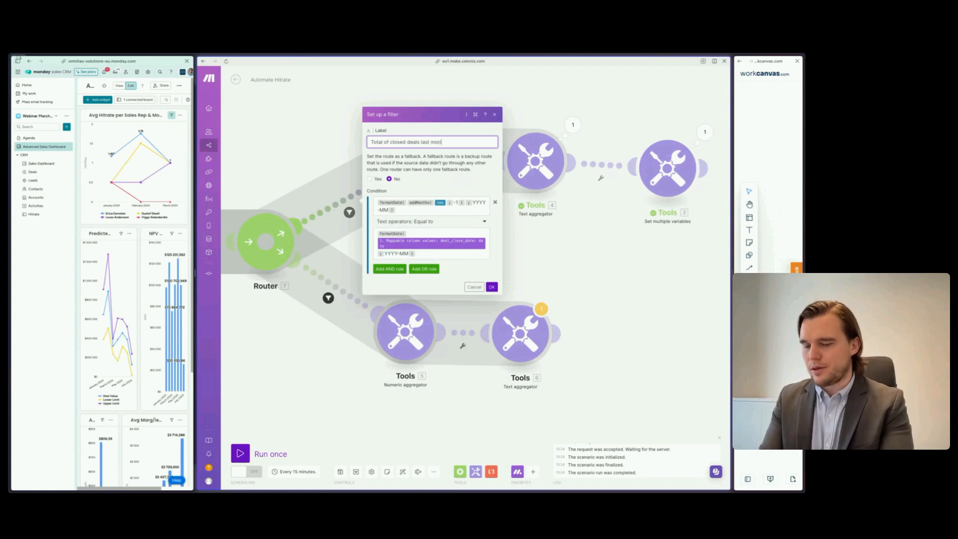
pyautogui.click(492, 287)
# Open the filter on the route to the copied aggregators and label it "Total won deals last month"
pyautogui.moveTo(457, 268); pyautogui.dragTo(517, 242)
pyautogui.click(388, 271)
pyautogui.click(493, 202)
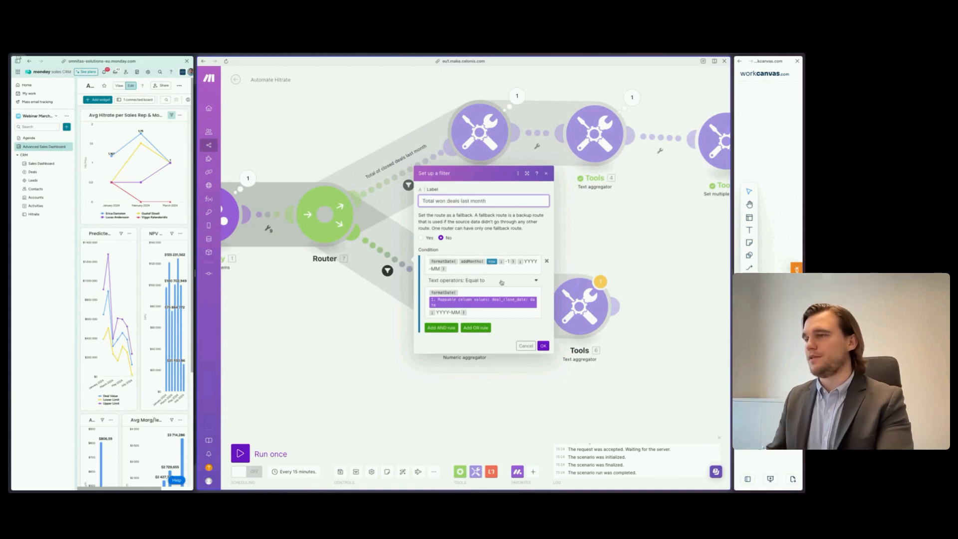
# Add an AND rule to the won deals filter that compares the deal_stage text using the text operator Equal to
pyautogui.click(447, 328)
pyautogui.click(456, 326)
pyautogui.click(458, 315)
pyautogui.click(555, 404)
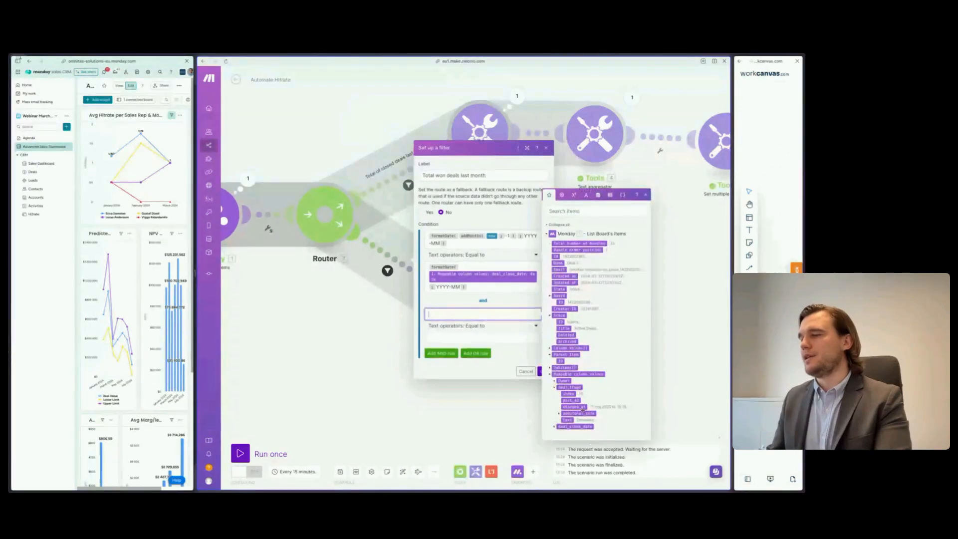
pyautogui.click(567, 420)
pyautogui.click(494, 336)
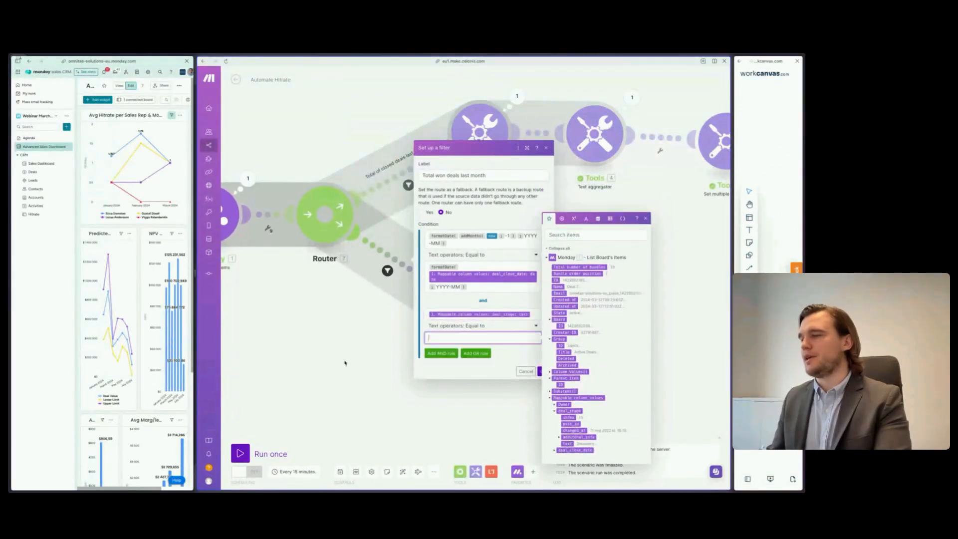
# Open the Deals board in monday, widen its pane, and copy the Won label's text from the Stage column's label editor
pyautogui.click(33, 171)
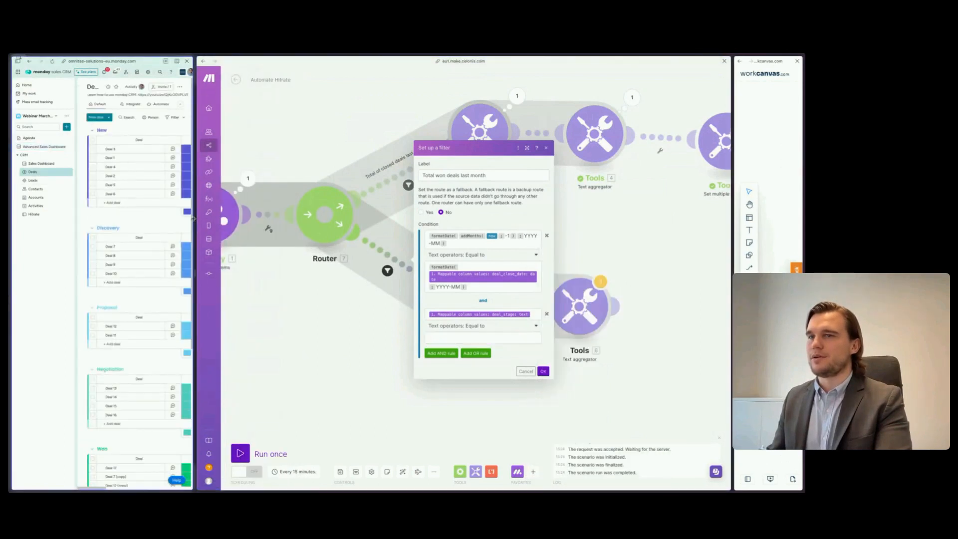
pyautogui.moveTo(193, 218); pyautogui.dragTo(344, 218)
pyautogui.click(200, 185)
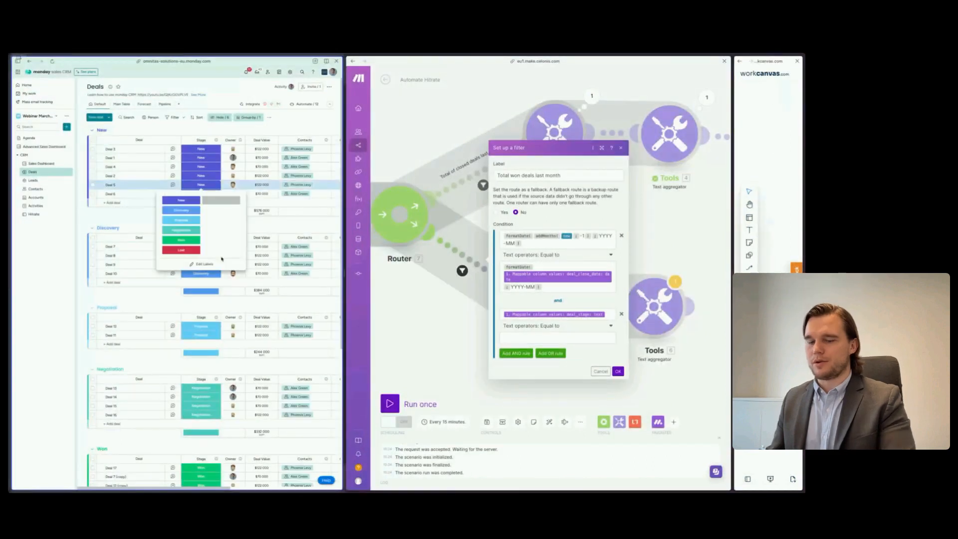
pyautogui.click(196, 264)
# Paste Won as the deal_stage value in the filter's AND rule and confirm the filter
pyautogui.click(569, 338)
pyautogui.press('super+v')
pyautogui.click(571, 360)
pyautogui.click(620, 371)
# Save the scenario anyway despite the Text aggregator ending a route, and narrow the monday pane
pyautogui.moveTo(616, 393); pyautogui.dragTo(560, 367)
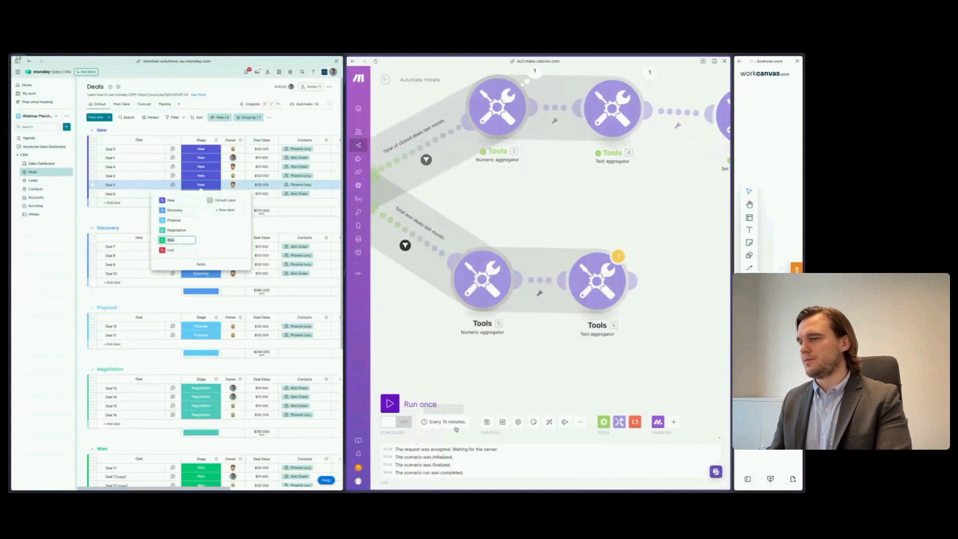
pyautogui.moveTo(488, 354); pyautogui.dragTo(580, 344)
pyautogui.click(487, 421)
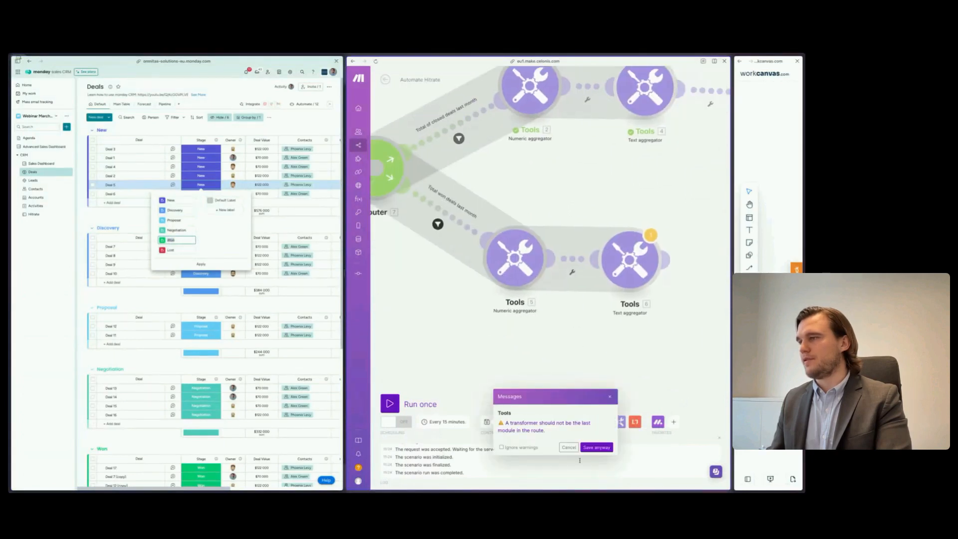
pyautogui.click(596, 447)
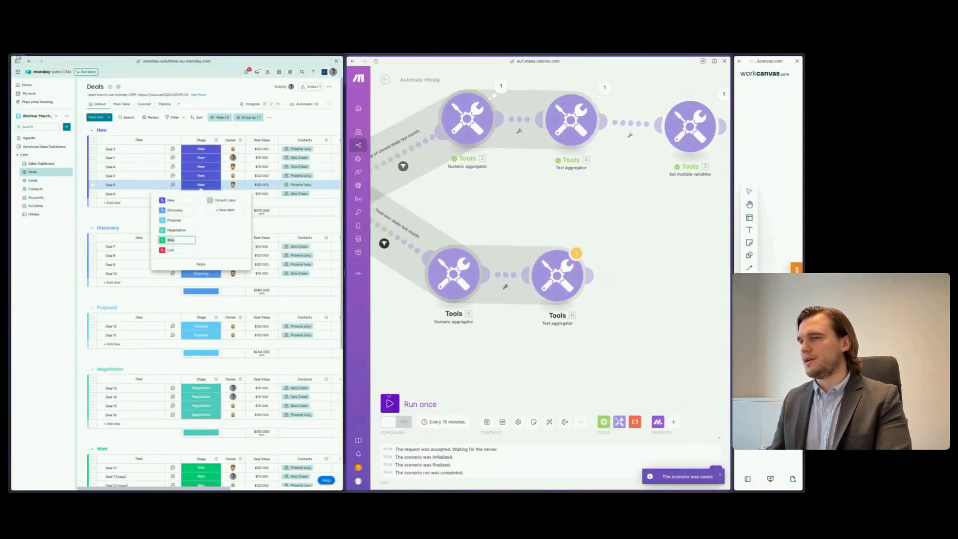
pyautogui.moveTo(345, 276); pyautogui.dragTo(247, 275)
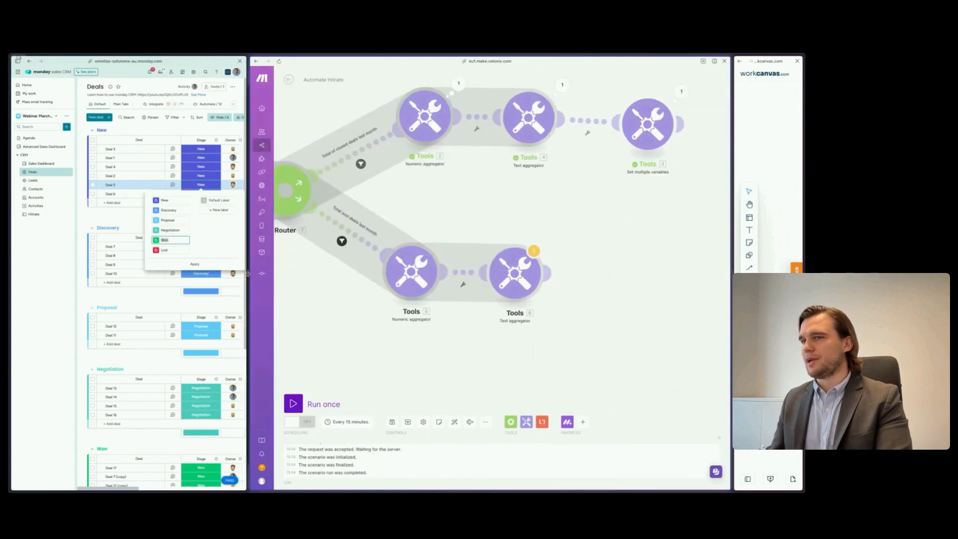
pyautogui.moveTo(406, 342); pyautogui.dragTo(472, 340)
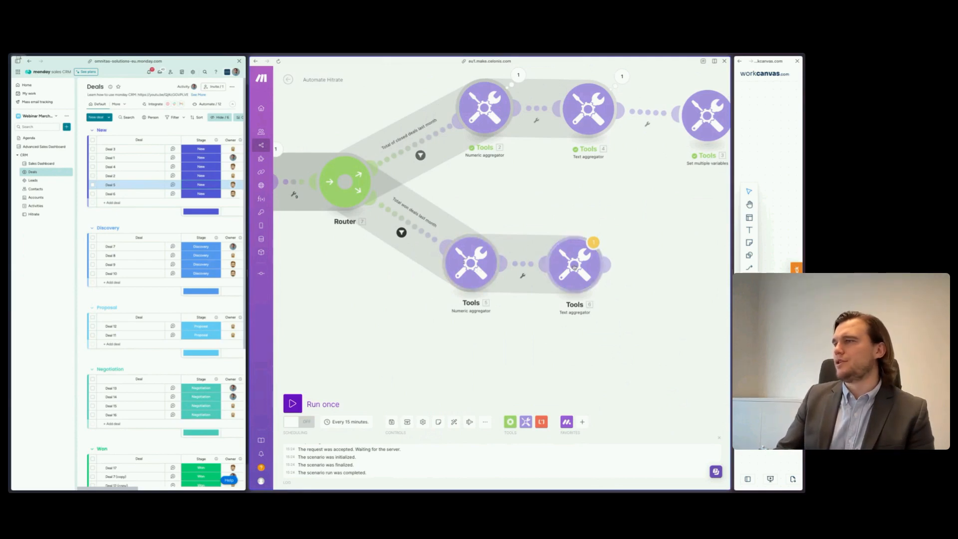
# Delete the text aggregator module at the end of the won deals route
pyautogui.hscroll(2, 613, 302)
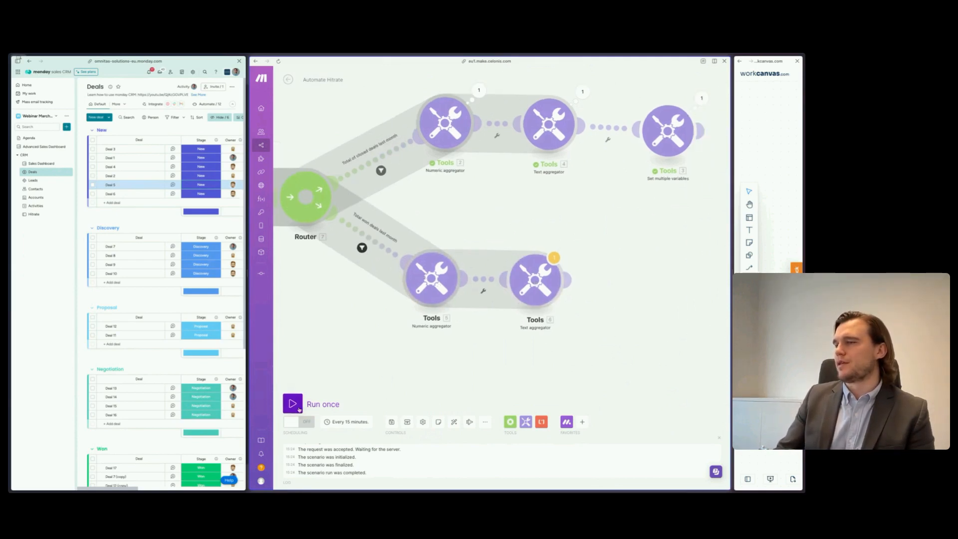
pyautogui.click(531, 282)
pyautogui.click(493, 333)
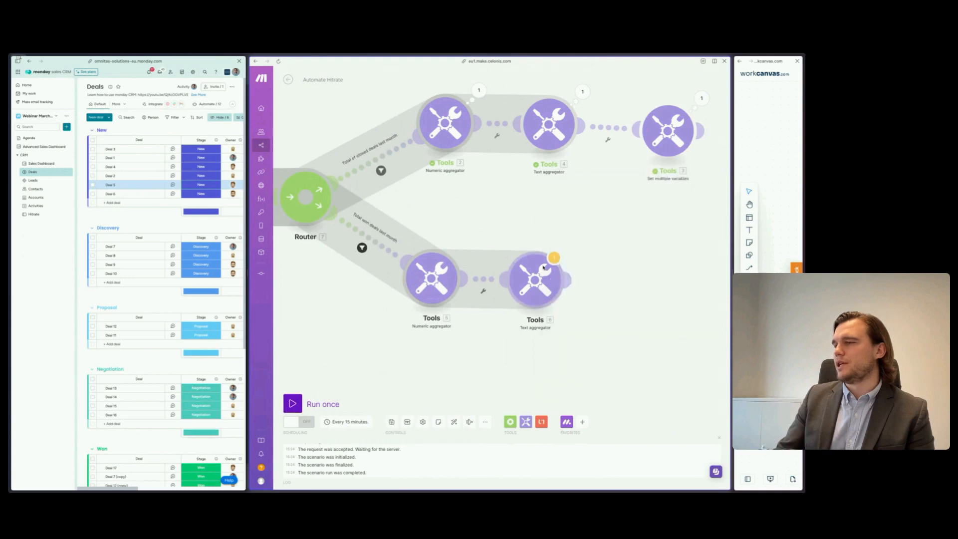
pyautogui.rightClick(545, 266)
pyautogui.click(567, 340)
pyautogui.rightClick(537, 300)
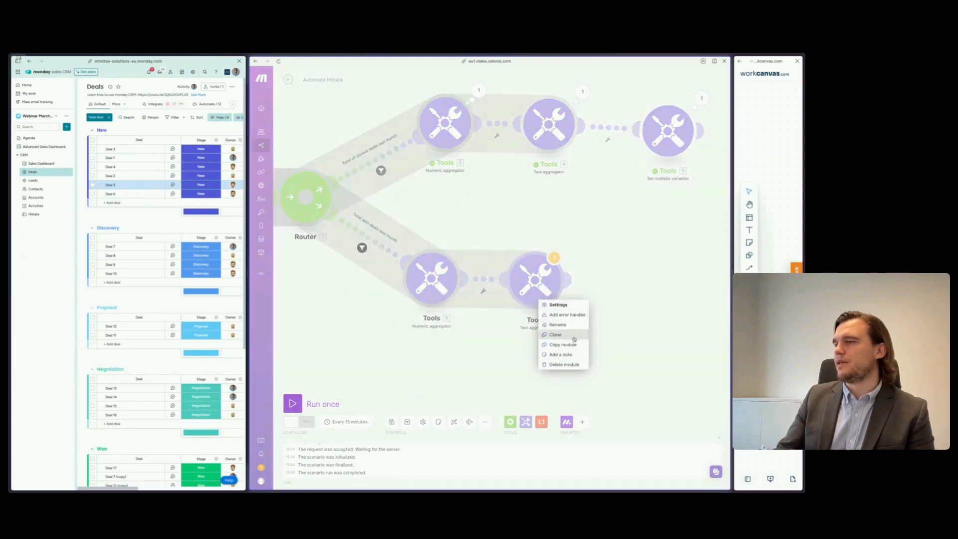
pyautogui.click(557, 364)
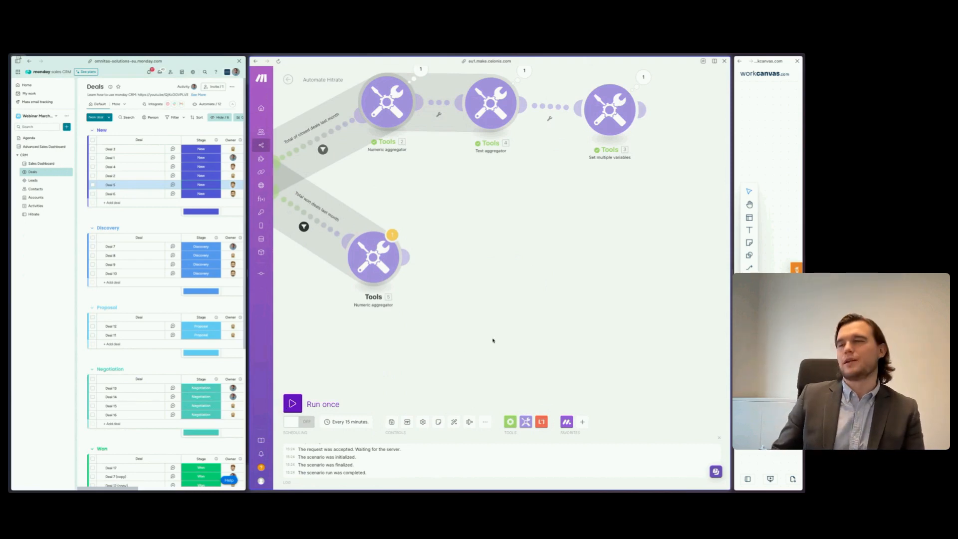
# Run the scenario once despite the warning and inspect the output bundles of the won deals numeric aggregator
pyautogui.click(303, 405)
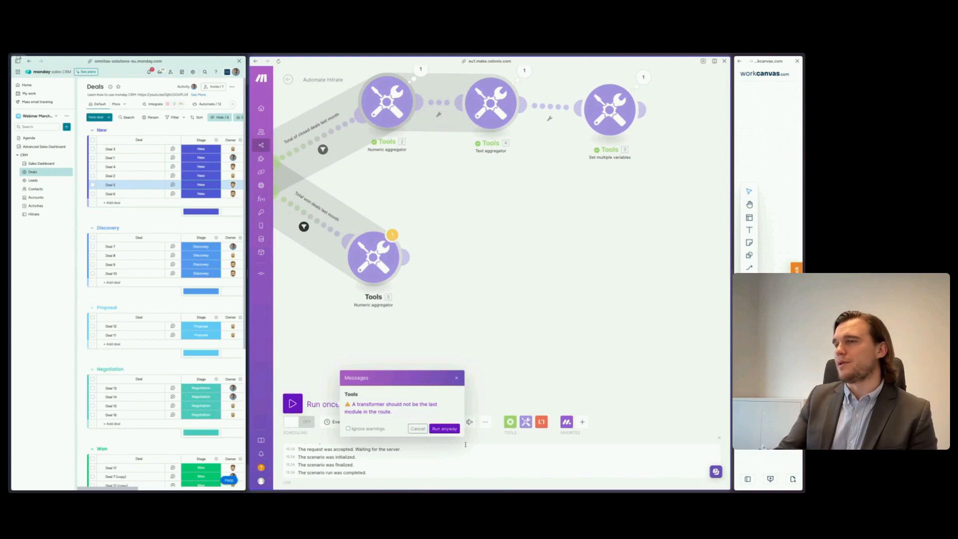
pyautogui.click(446, 428)
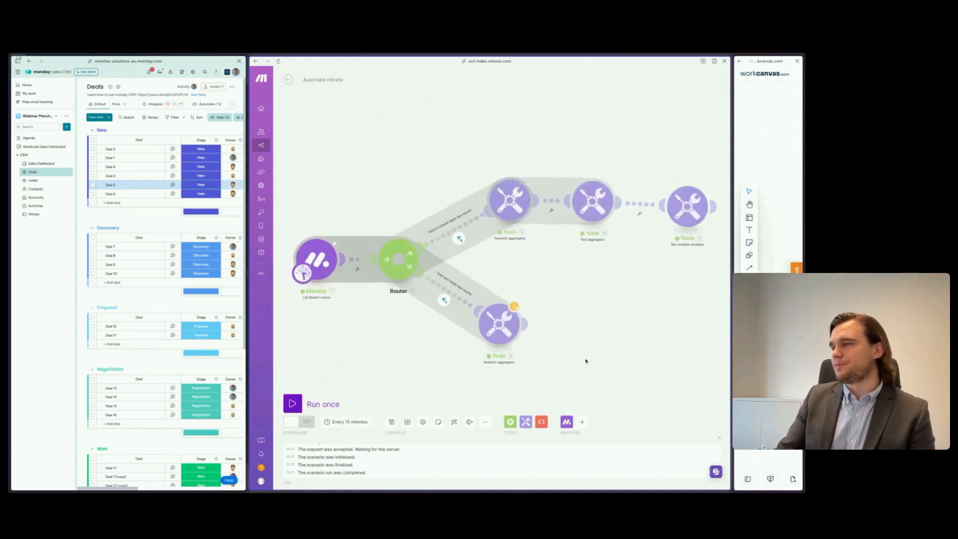
pyautogui.click(526, 297)
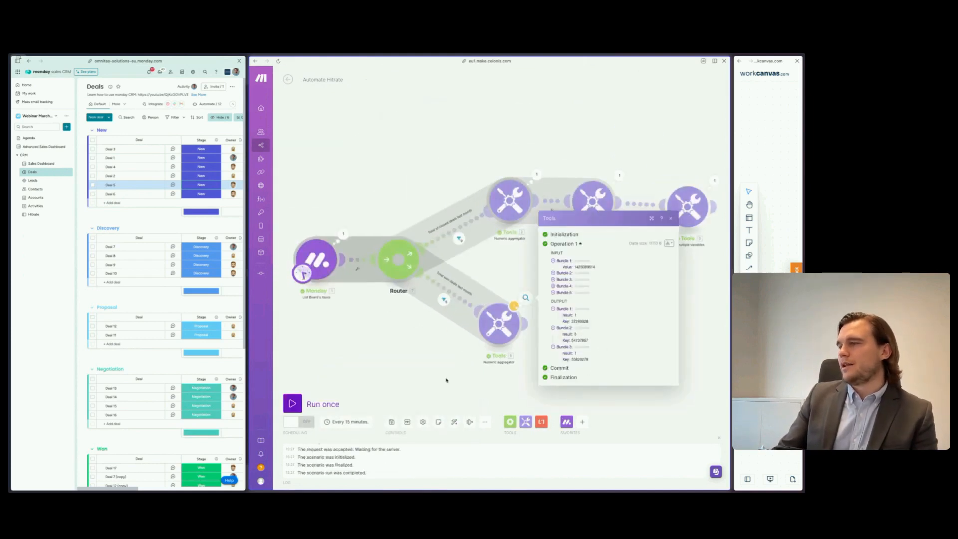
pyautogui.moveTo(447, 381); pyautogui.dragTo(357, 371)
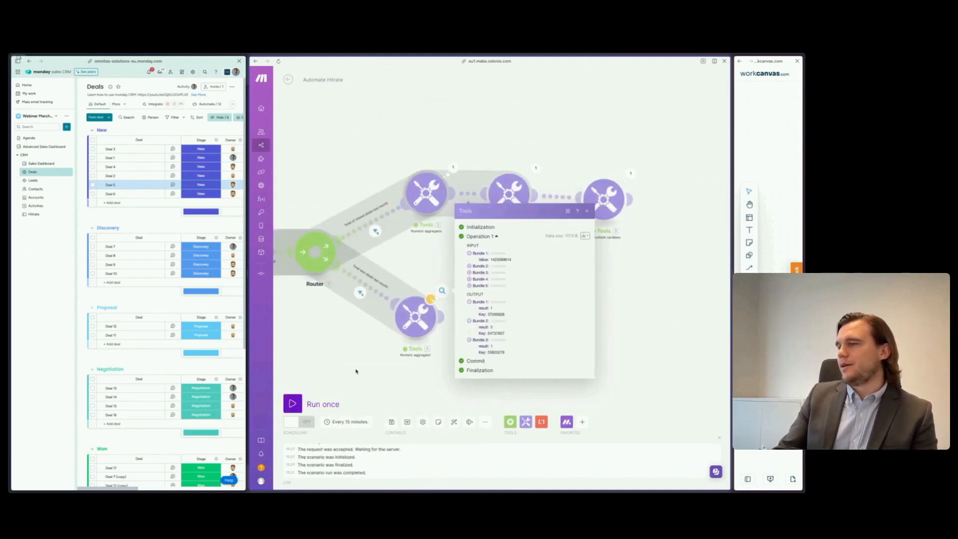
pyautogui.doubleClick(498, 315)
# Inspect the output bundles of the closed deals numeric aggregator
pyautogui.click(453, 167)
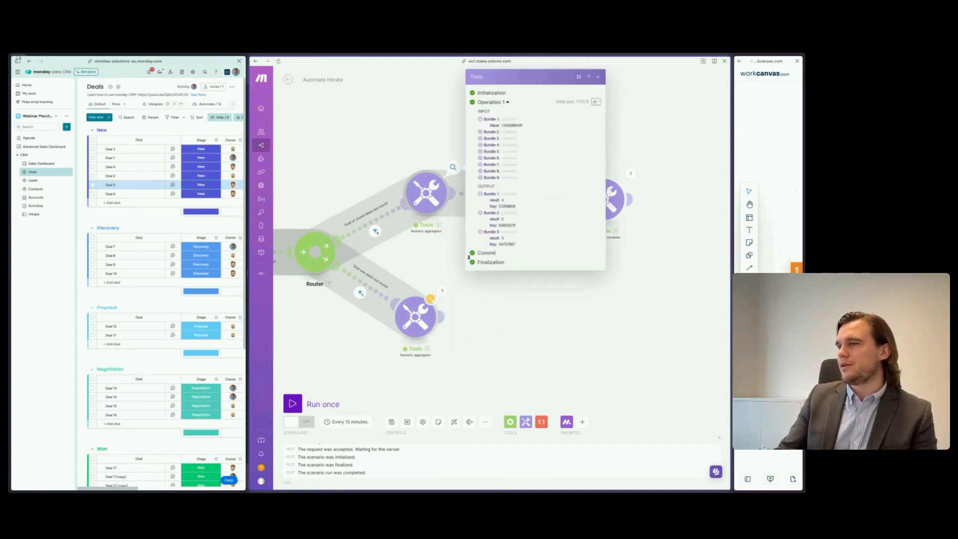
pyautogui.doubleClick(505, 207)
pyautogui.click(561, 384)
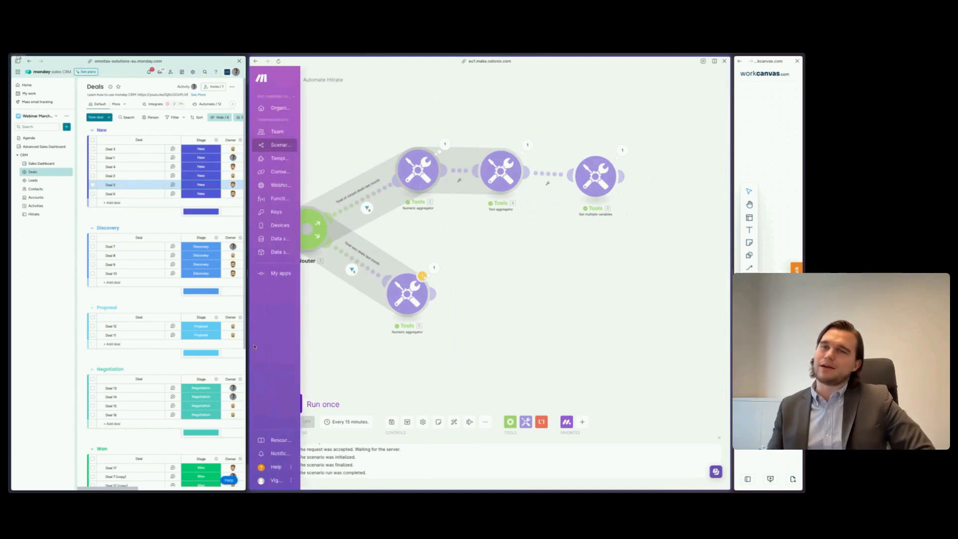
# Switch to monday, open the Hitrate board in a wider pane and duplicate the February group with its records only
pyautogui.click(33, 215)
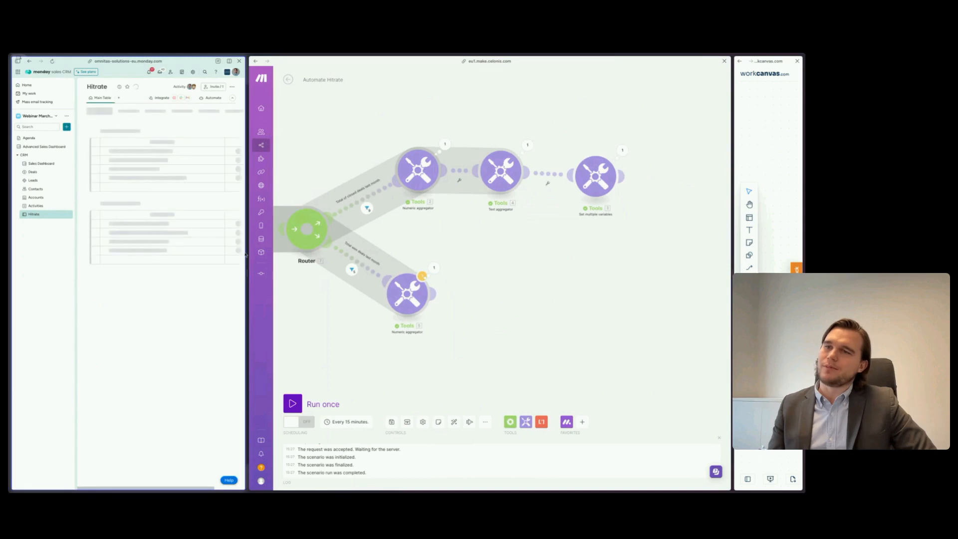
pyautogui.moveTo(247, 266); pyautogui.dragTo(448, 266)
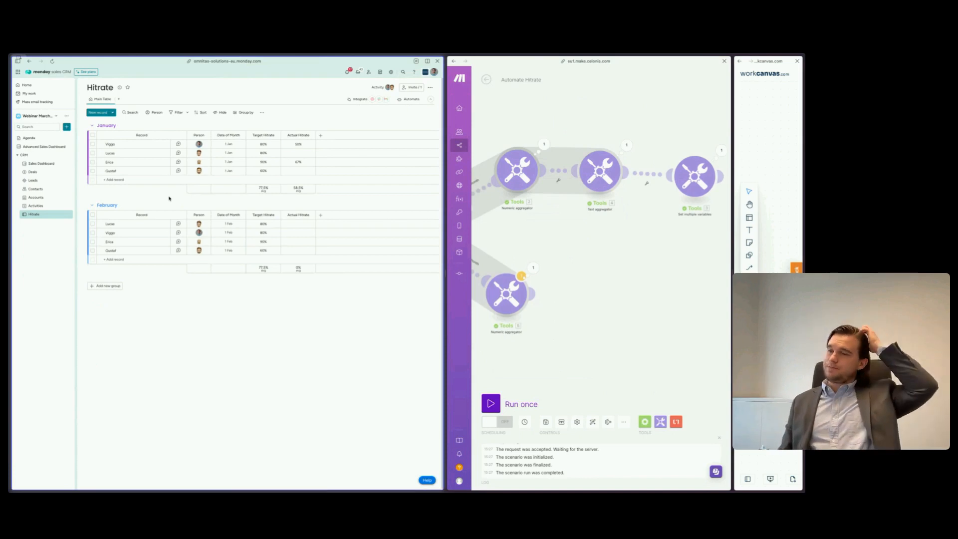
pyautogui.click(83, 206)
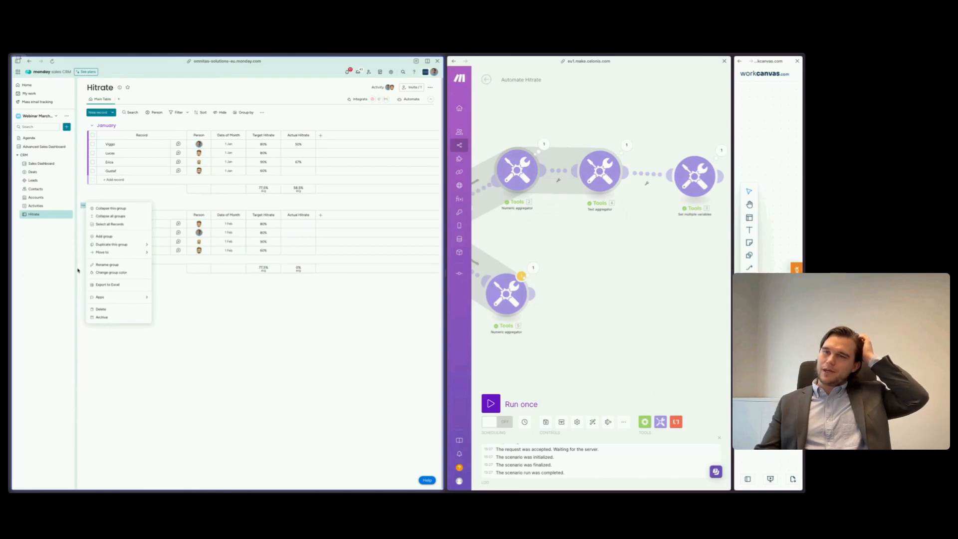
pyautogui.moveTo(133, 244)
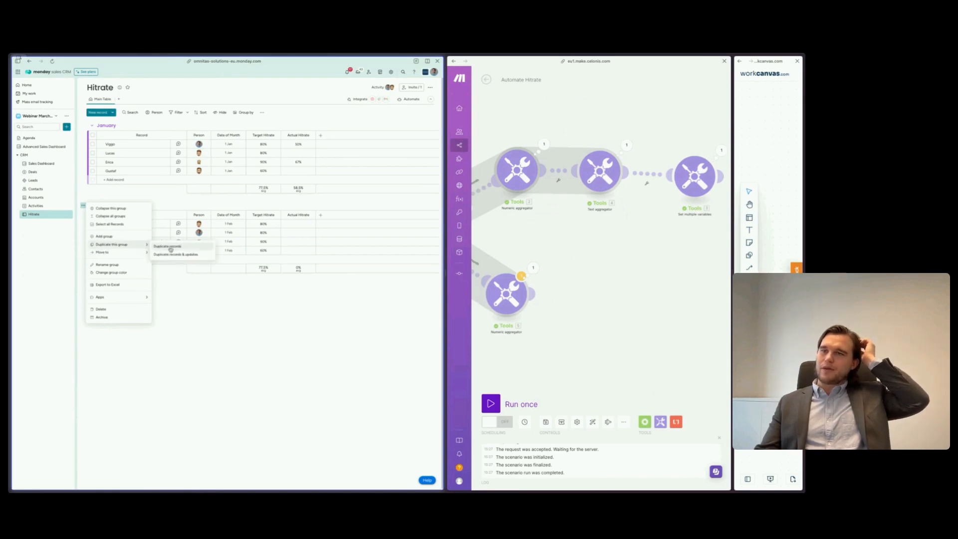
pyautogui.click(171, 250)
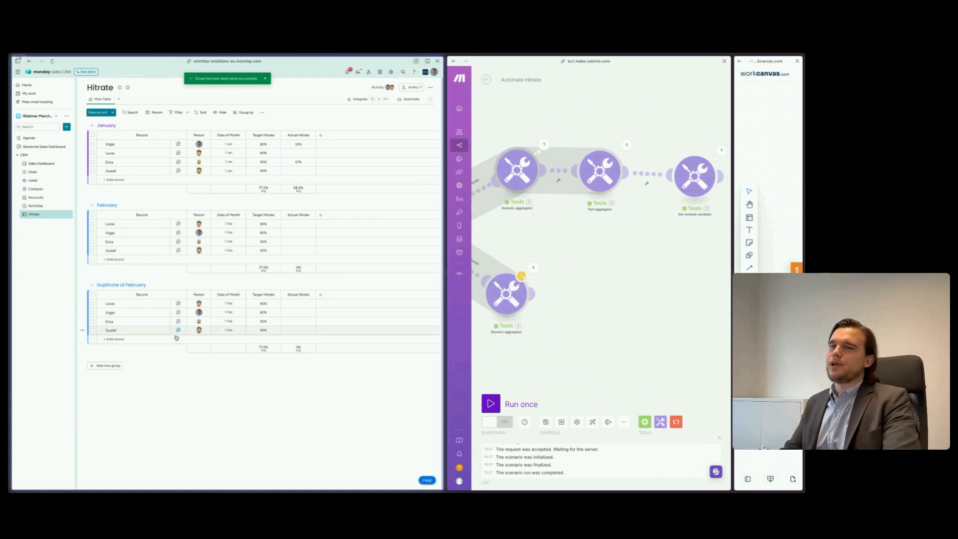
# Rename the duplicated February group as March
pyautogui.click(105, 285)
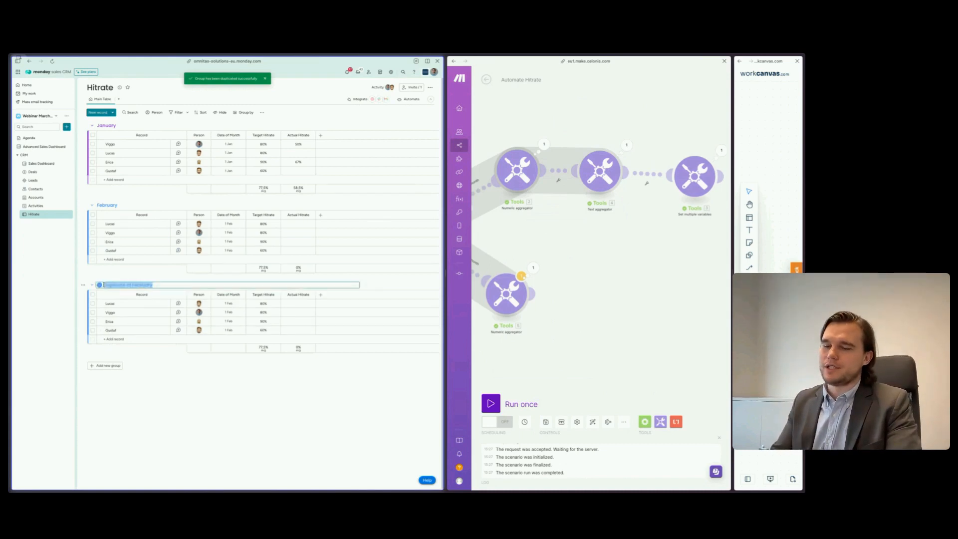
pyautogui.write('March')
pyautogui.press('Return')
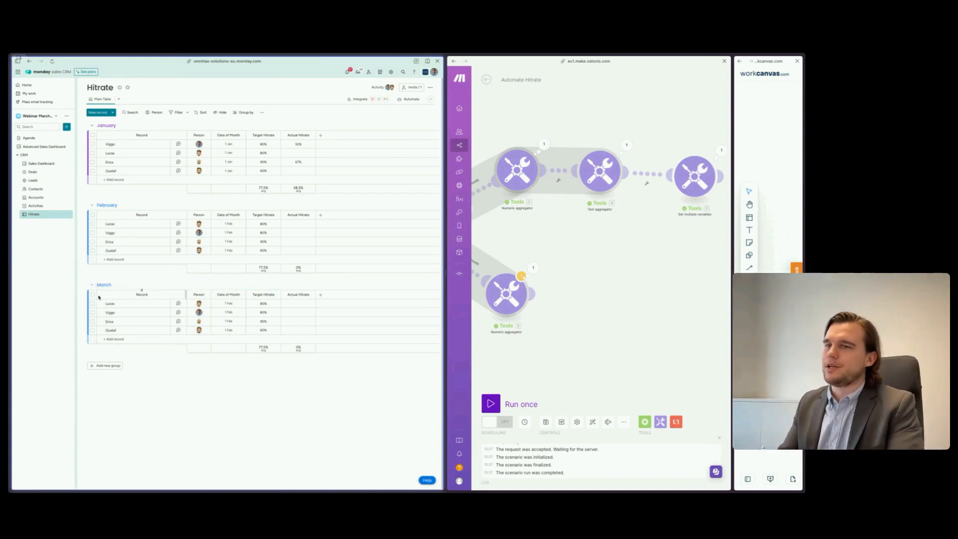
# Set Date of Month to 1 March 2024 for all four records in the March group at once
pyautogui.click(93, 295)
pyautogui.click(229, 321)
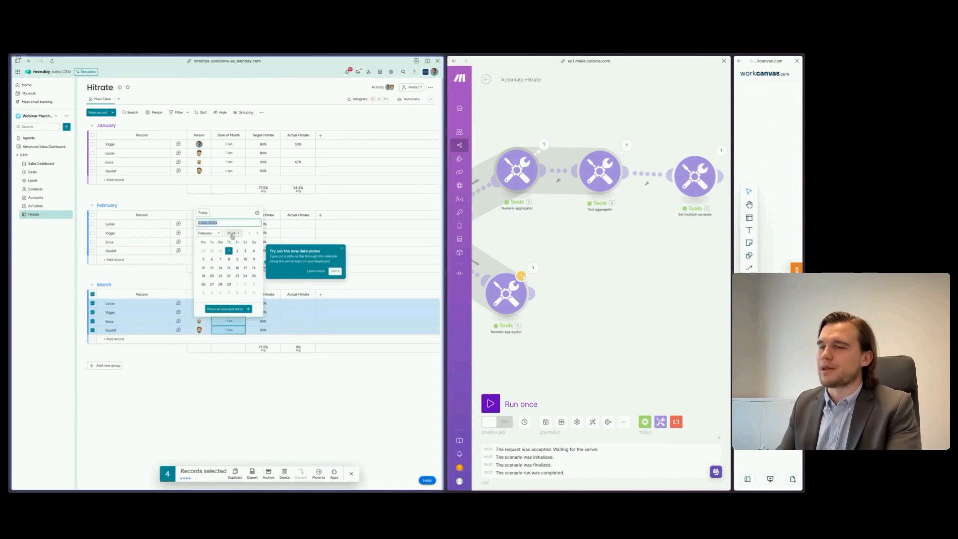
pyautogui.click(237, 284)
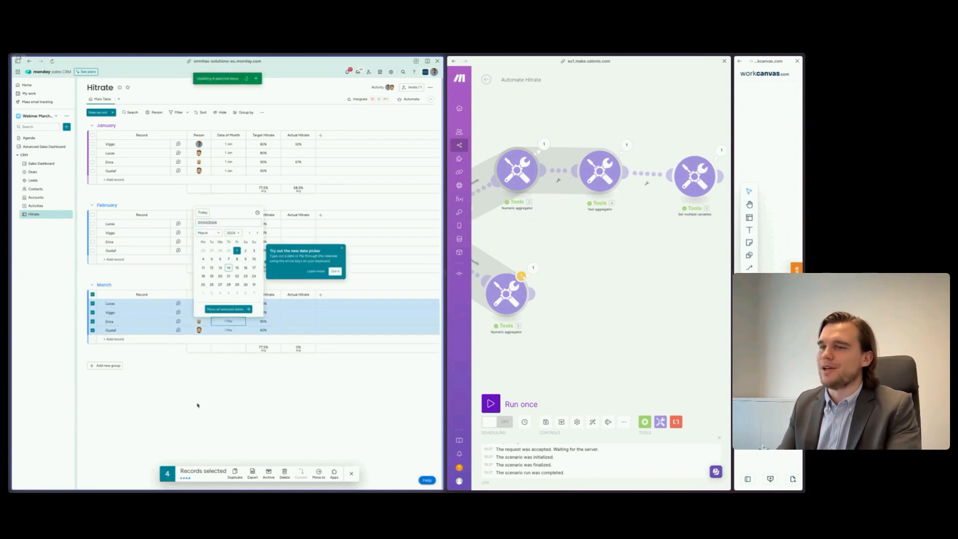
pyautogui.click(351, 475)
# Set the Target Hitrate of the four March records, in row order, to 40, 55, 80 and 90 percent
pyautogui.click(263, 303)
pyautogui.write('40')
pyautogui.click(262, 313)
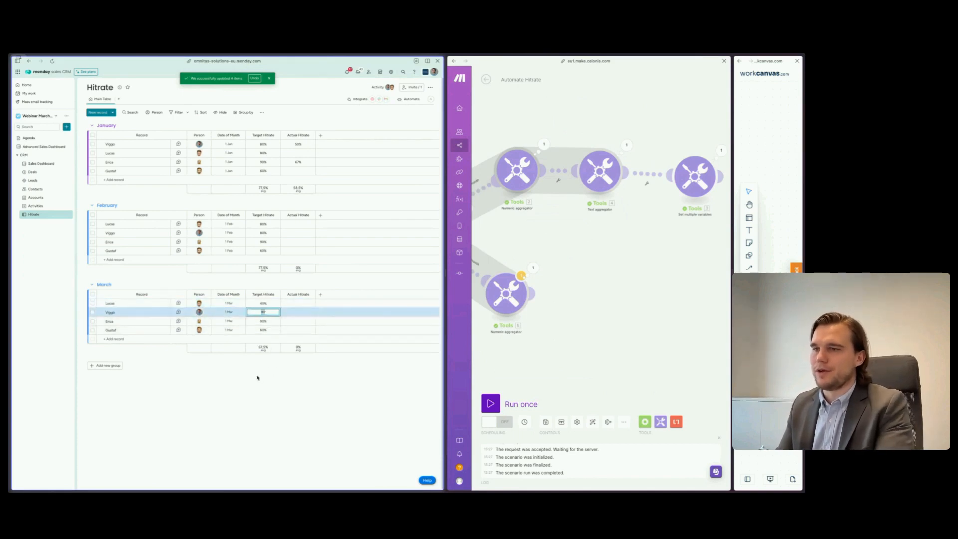
pyautogui.write('55')
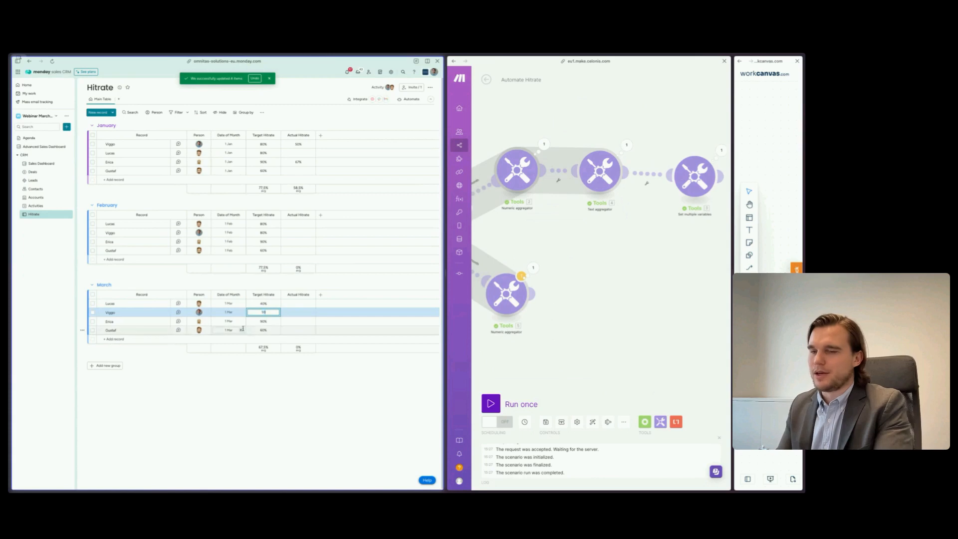
pyautogui.click(257, 320)
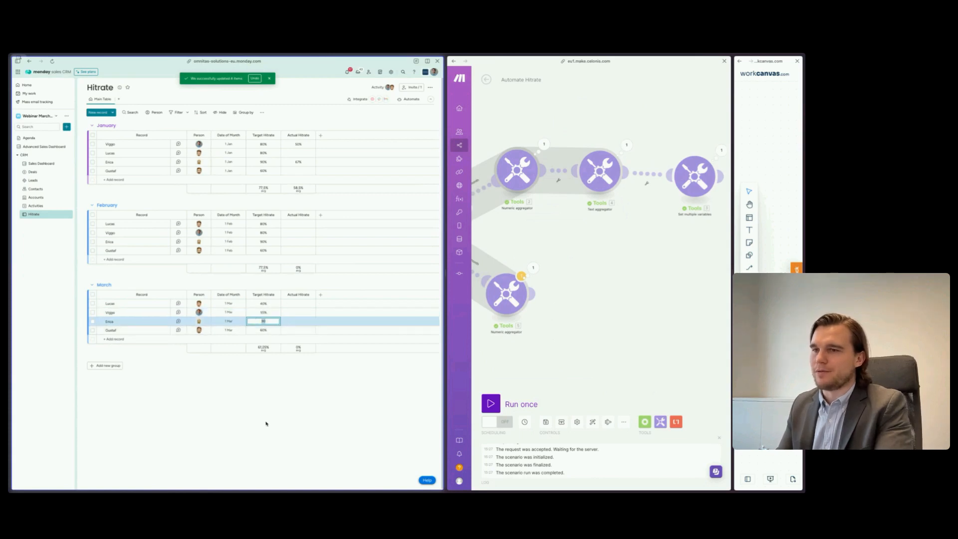
pyautogui.write('60')
pyautogui.click(257, 330)
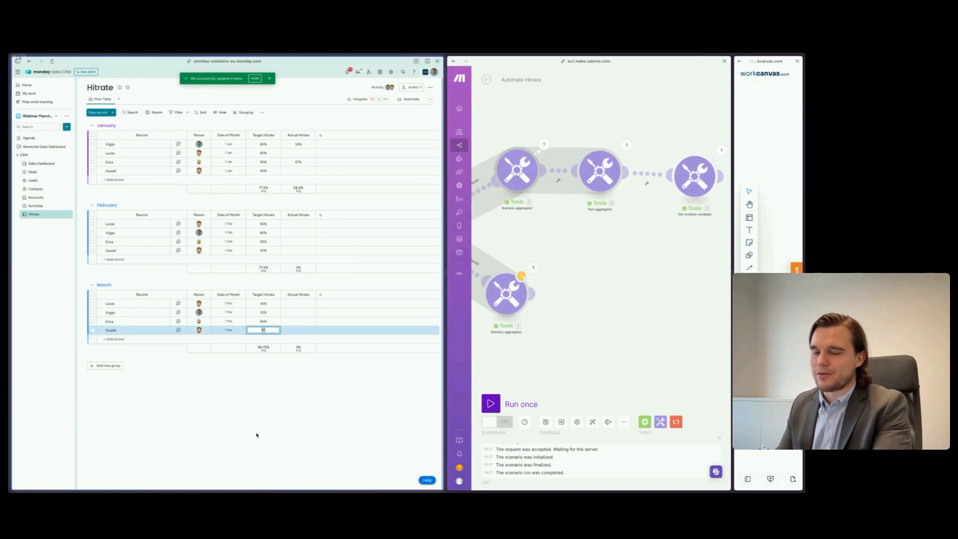
pyautogui.write('90')
pyautogui.press('Return')
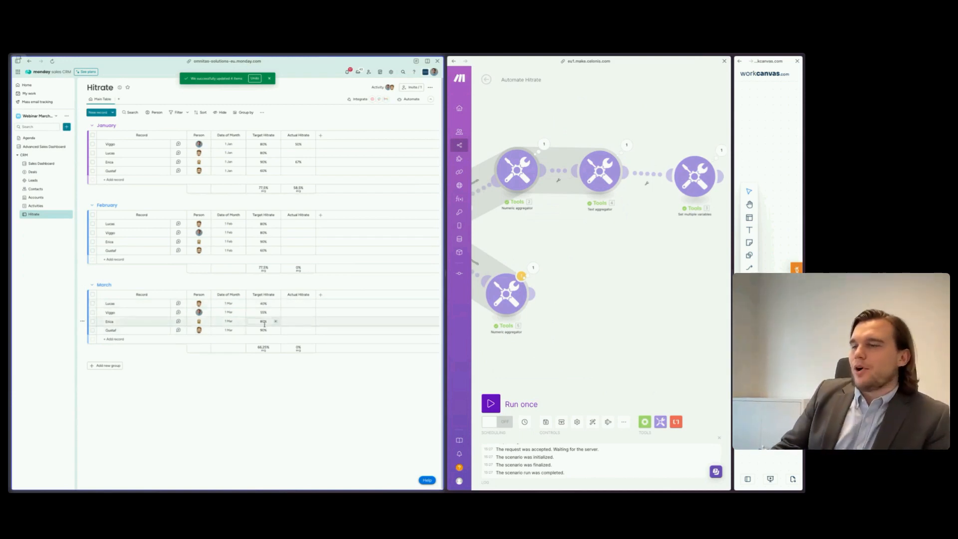
# Change the colour of the March group to orange
pyautogui.click(106, 285)
pyautogui.click(100, 285)
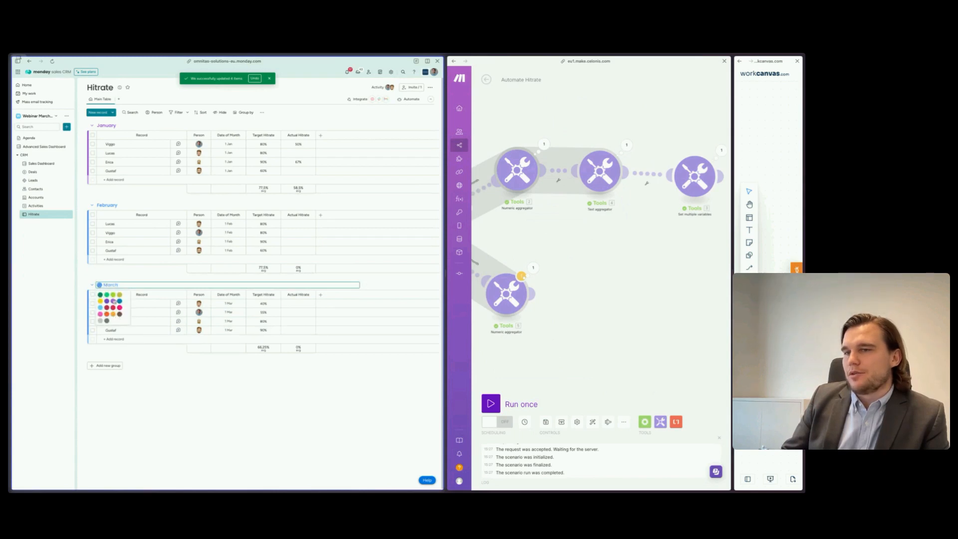
pyautogui.click(118, 295)
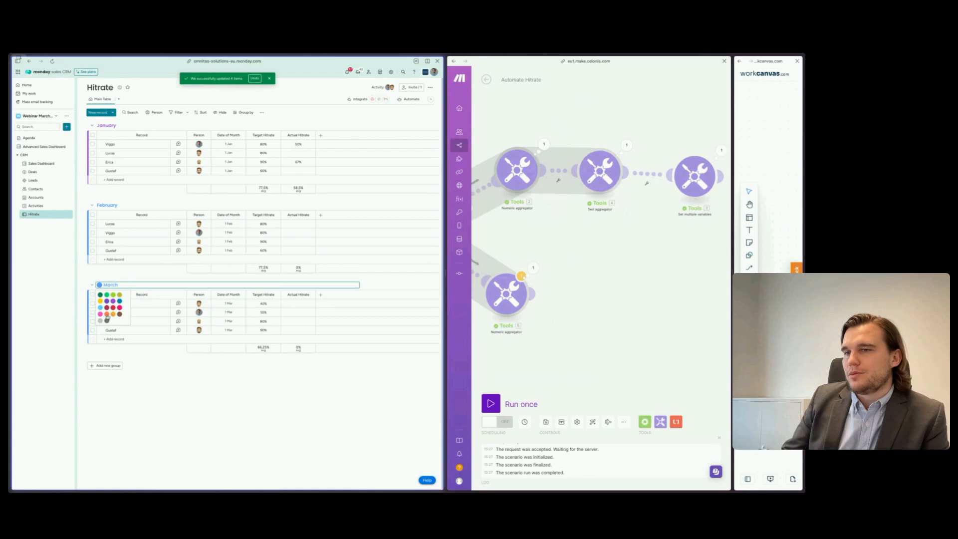
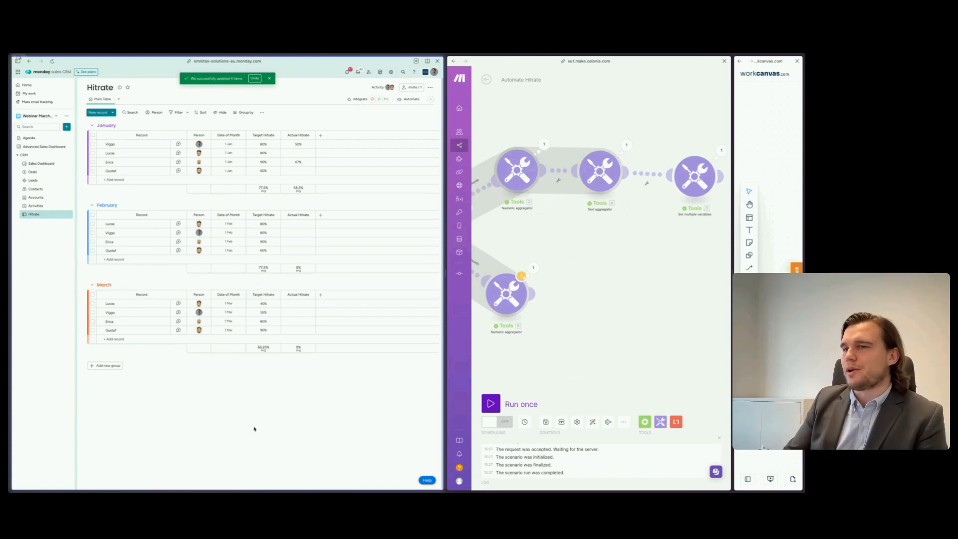
# Switch to the Make scenario and set its trigger schedule to run by days of the month, on day 1
pyautogui.moveTo(601, 349); pyautogui.dragTo(644, 328)
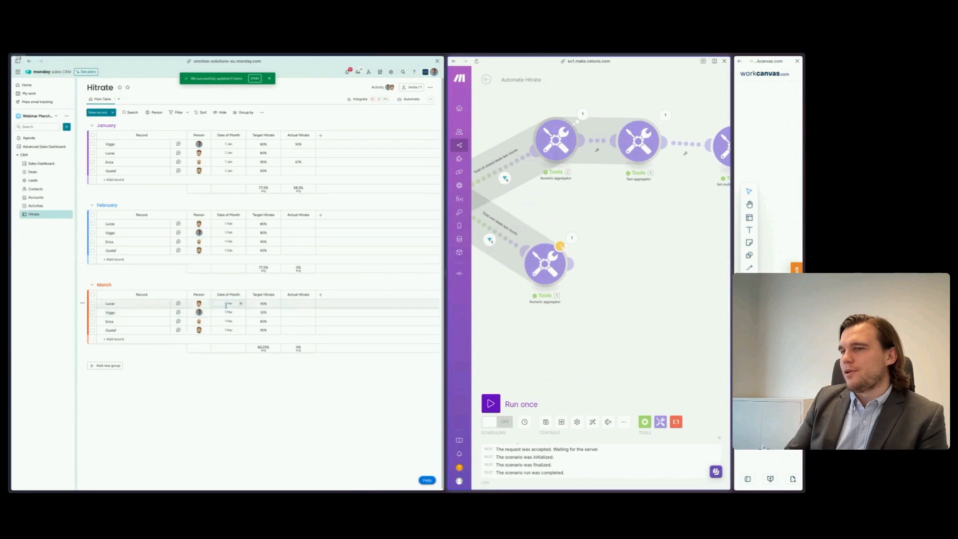
pyautogui.hscroll(-5, 601, 325)
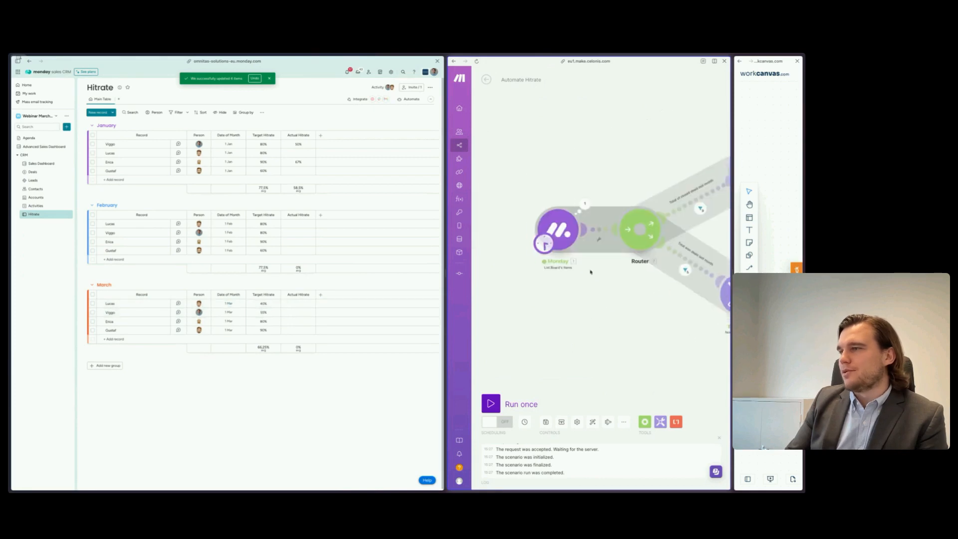
pyautogui.moveTo(446, 275); pyautogui.dragTo(331, 274)
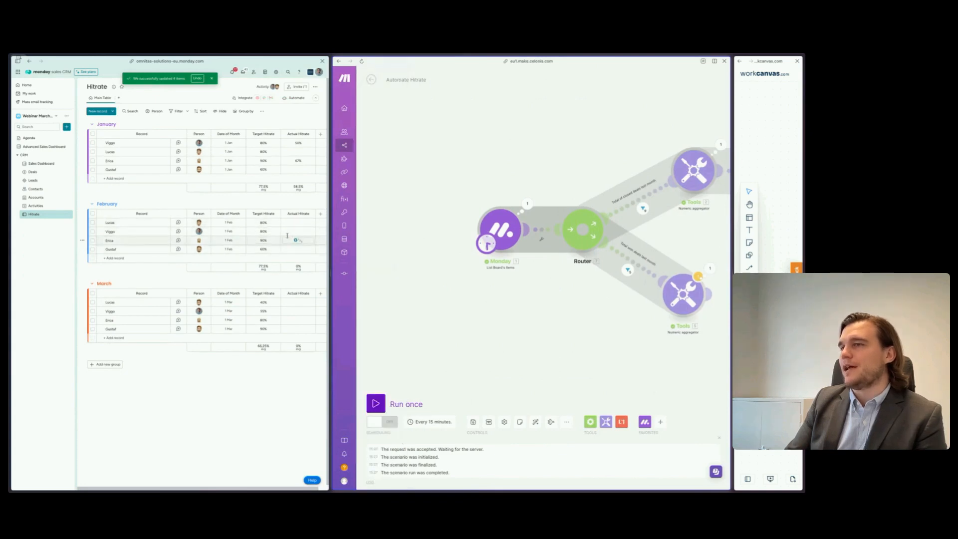
pyautogui.click(487, 244)
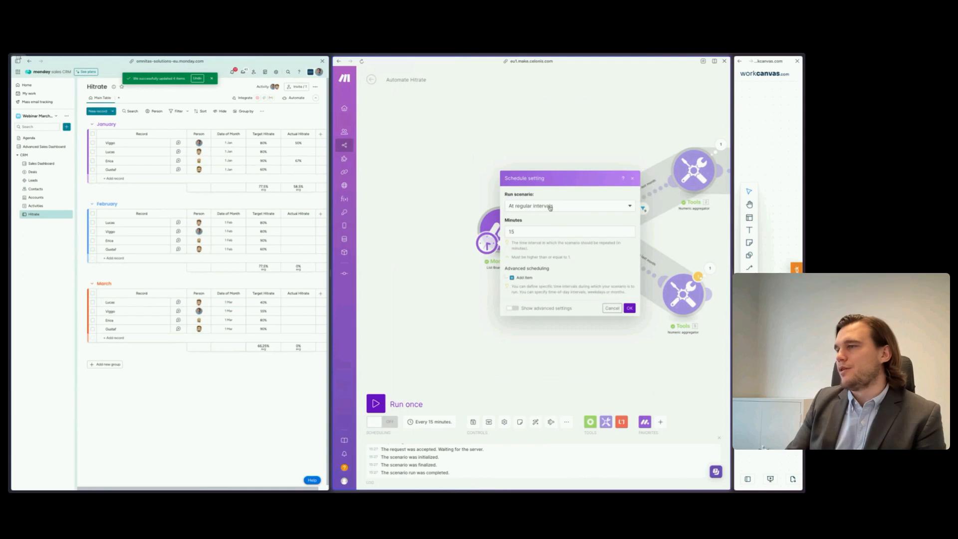
pyautogui.click(549, 206)
pyautogui.click(550, 261)
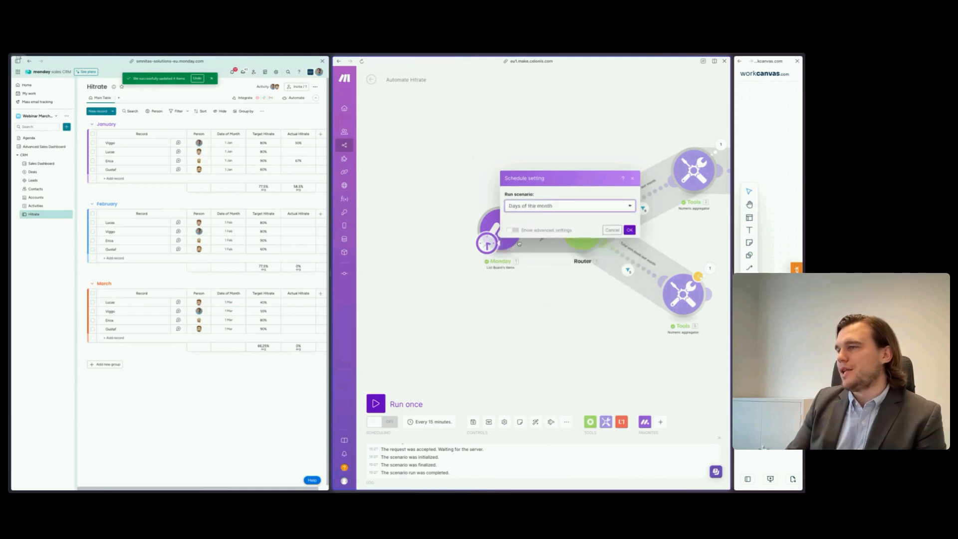
pyautogui.click(510, 221)
# Set the monthly schedule's run time to 00:56 and save the scenario despite the warning
pyautogui.click(543, 298)
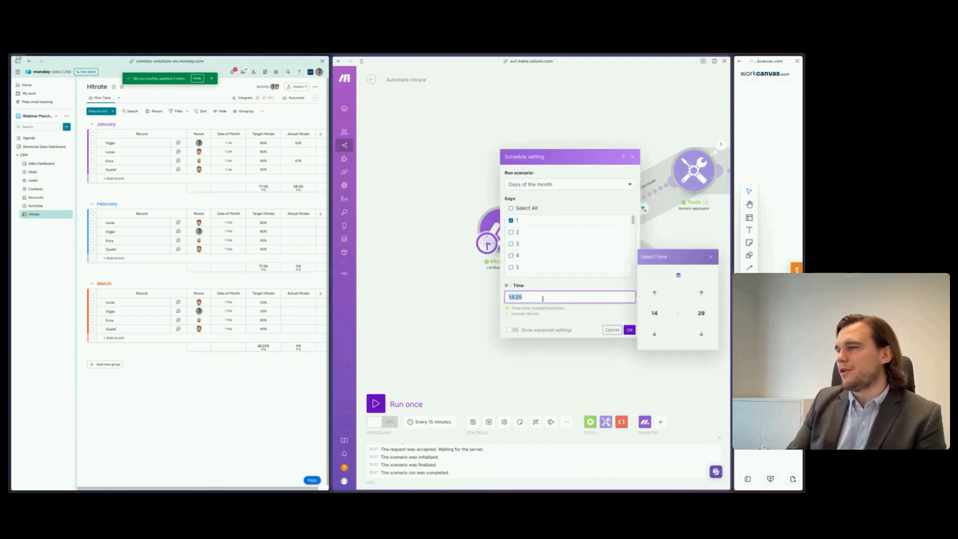
pyautogui.write('00')
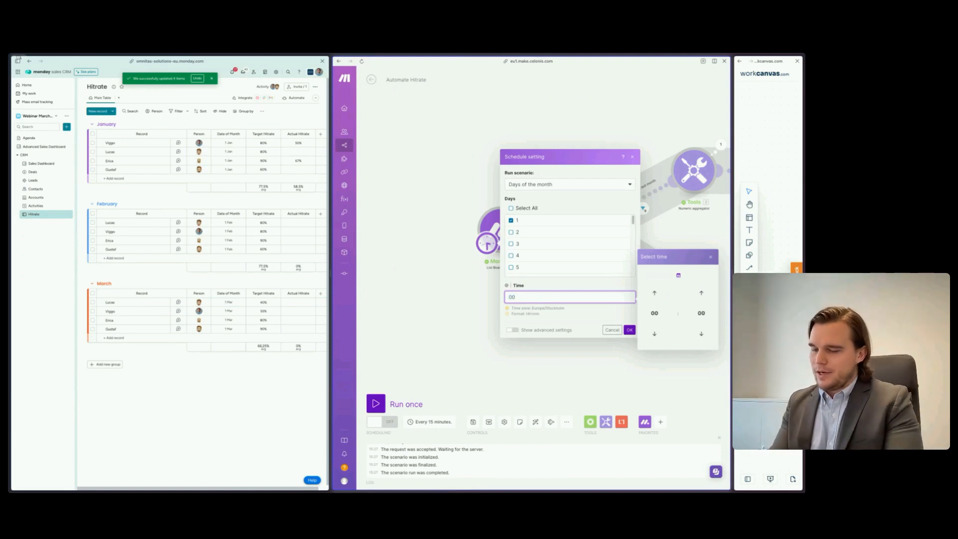
pyautogui.write(':56')
pyautogui.click(544, 323)
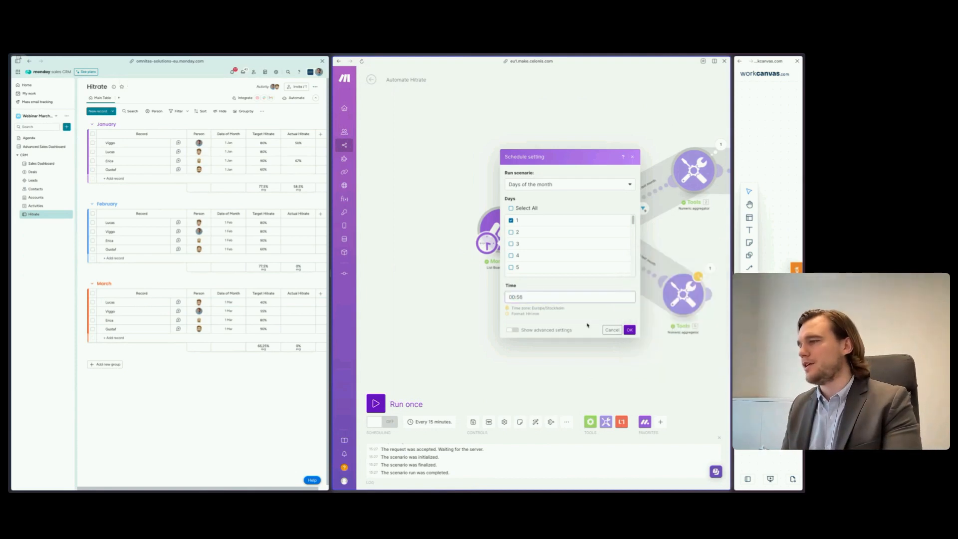
pyautogui.click(629, 330)
pyautogui.click(473, 422)
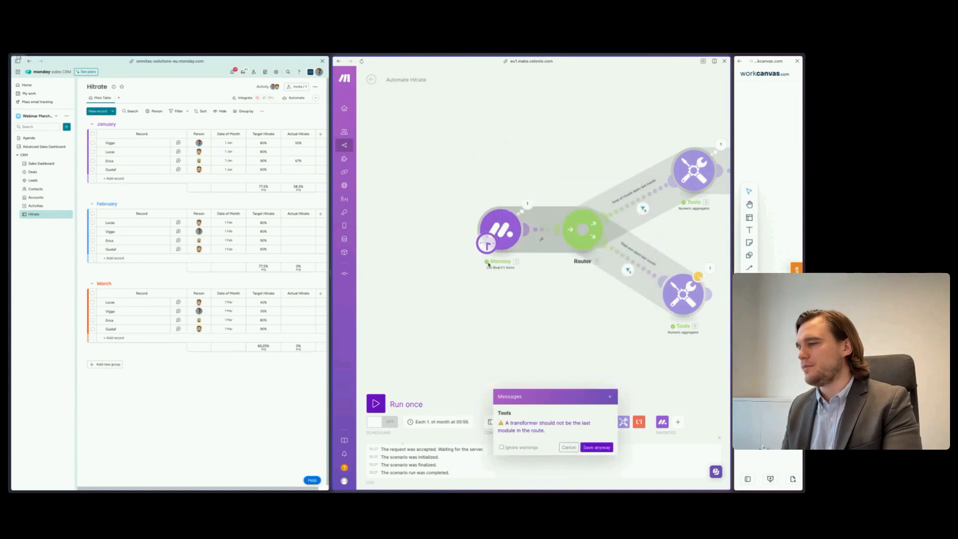
pyautogui.click(596, 448)
pyautogui.click(487, 244)
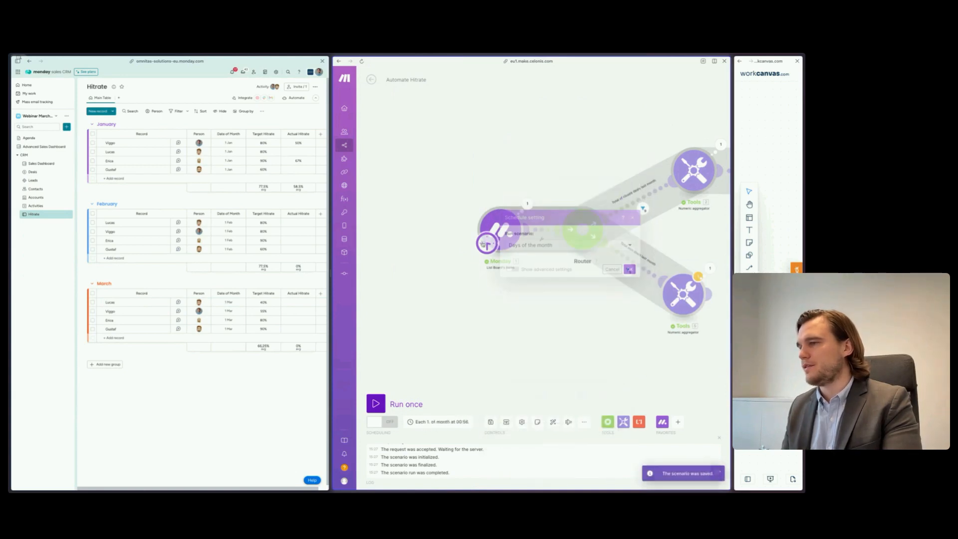
pyautogui.click(469, 318)
# Examine the output bundles and their keys in the lower route's Numeric aggregator
pyautogui.moveTo(571, 367); pyautogui.dragTo(460, 330)
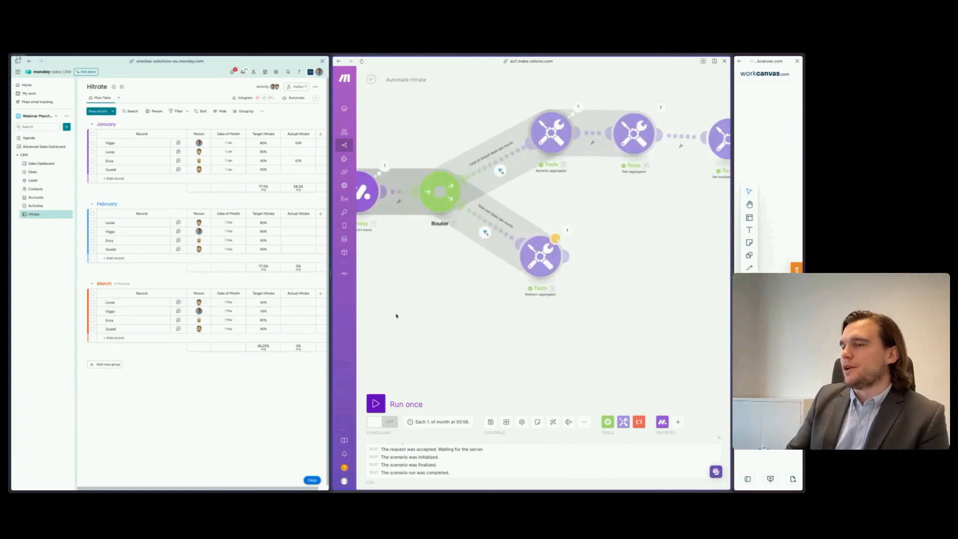
pyautogui.hscroll(3, 570, 333)
pyautogui.hscroll(3, 570, 333)
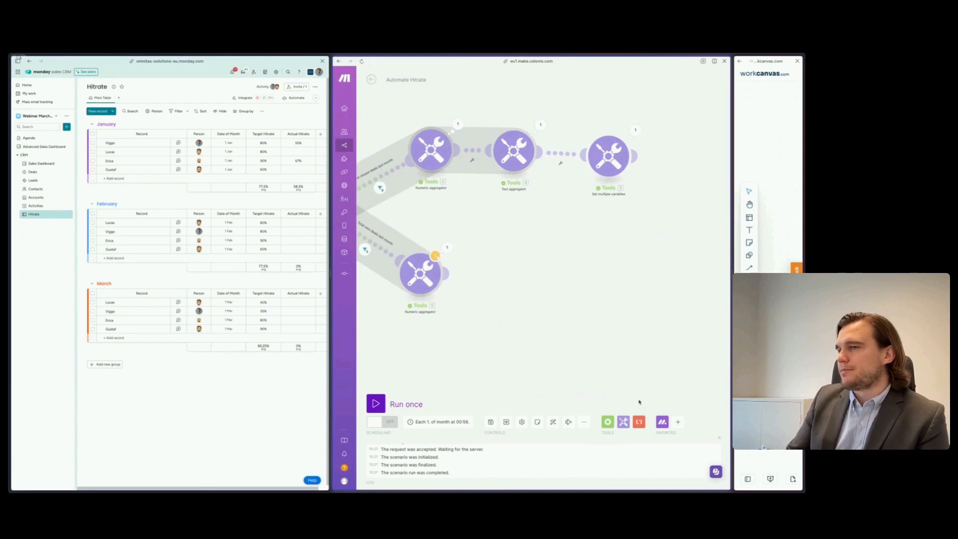
pyautogui.hscroll(-3, 565, 348)
pyautogui.click(483, 248)
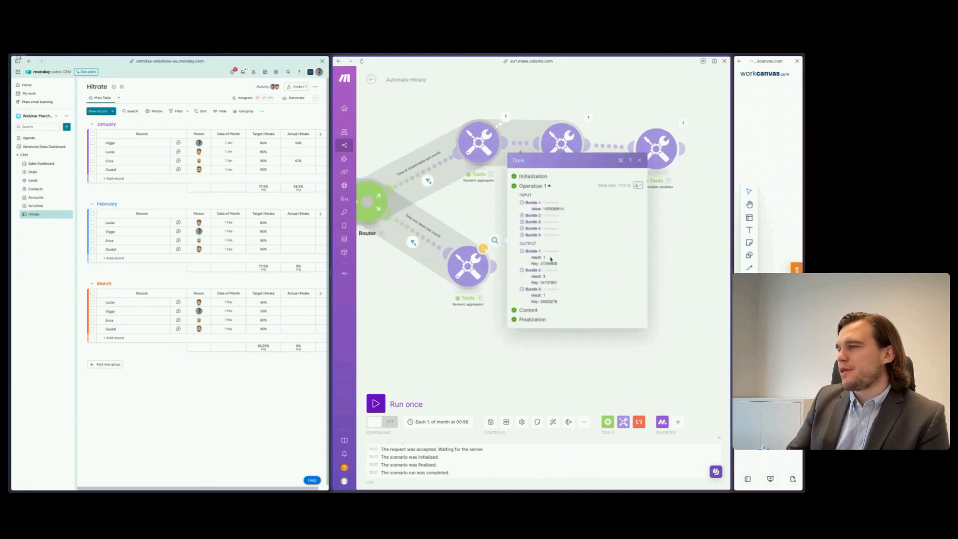
pyautogui.moveTo(571, 266); pyautogui.dragTo(540, 265)
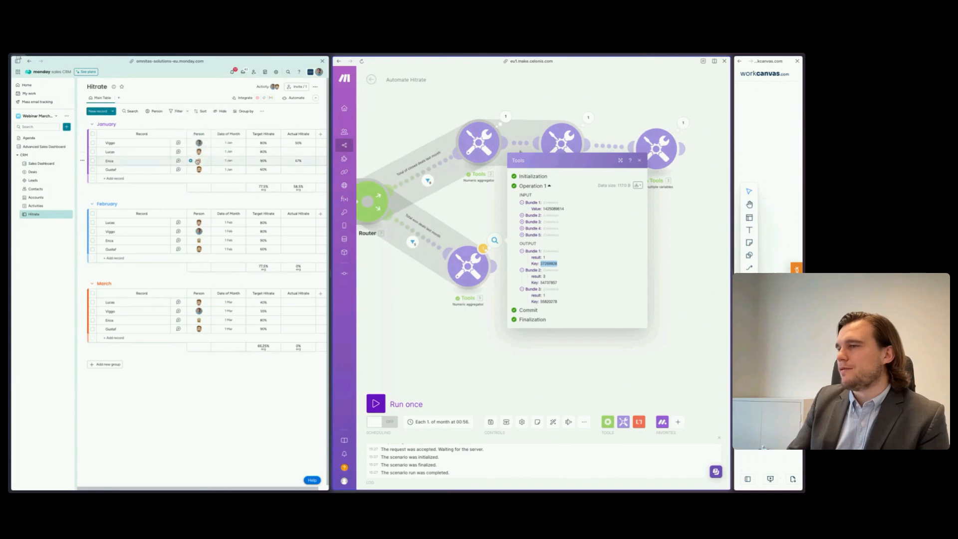
pyautogui.click(433, 366)
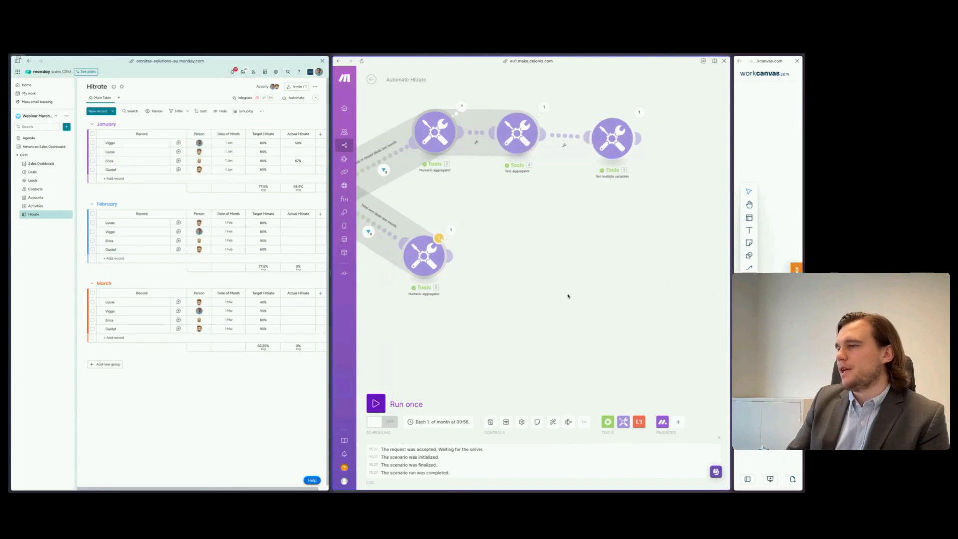
# Add a monday List Board's Items module after the lower route's Numeric aggregator, using the Webinar connection
pyautogui.click(661, 422)
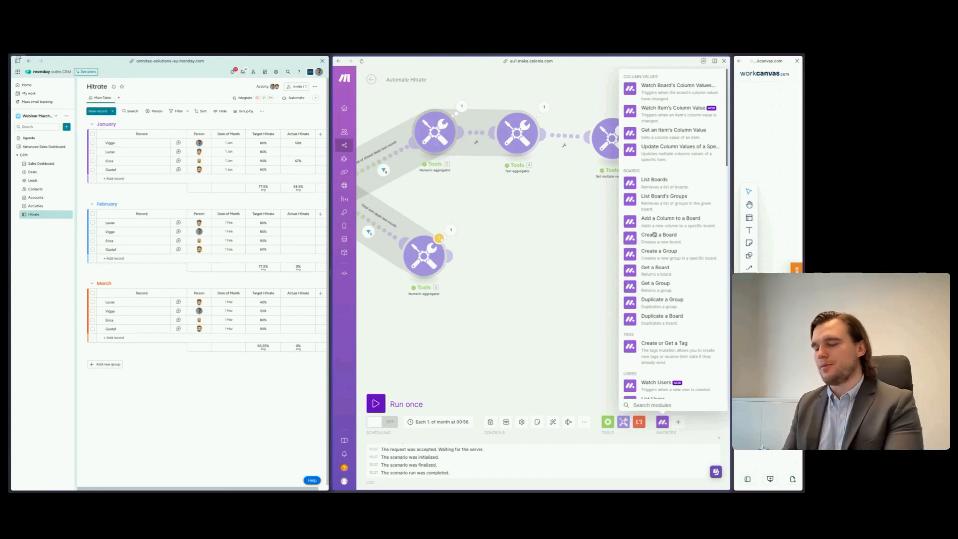
pyautogui.write('list')
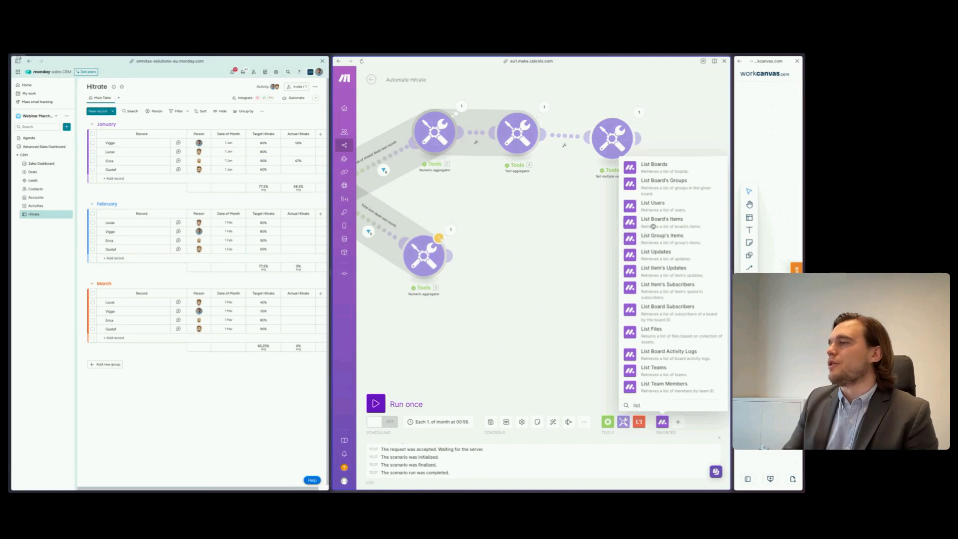
pyautogui.click(629, 240)
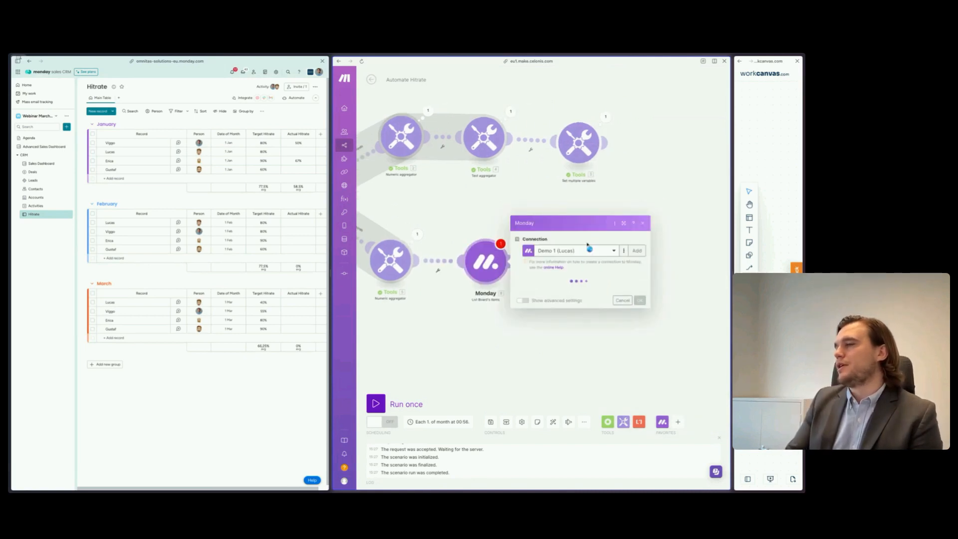
pyautogui.click(570, 203)
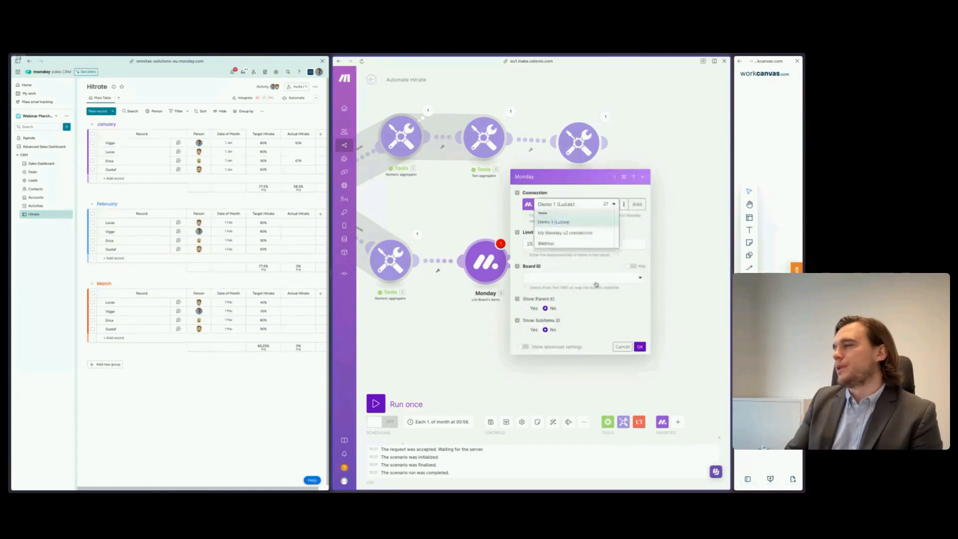
pyautogui.click(559, 249)
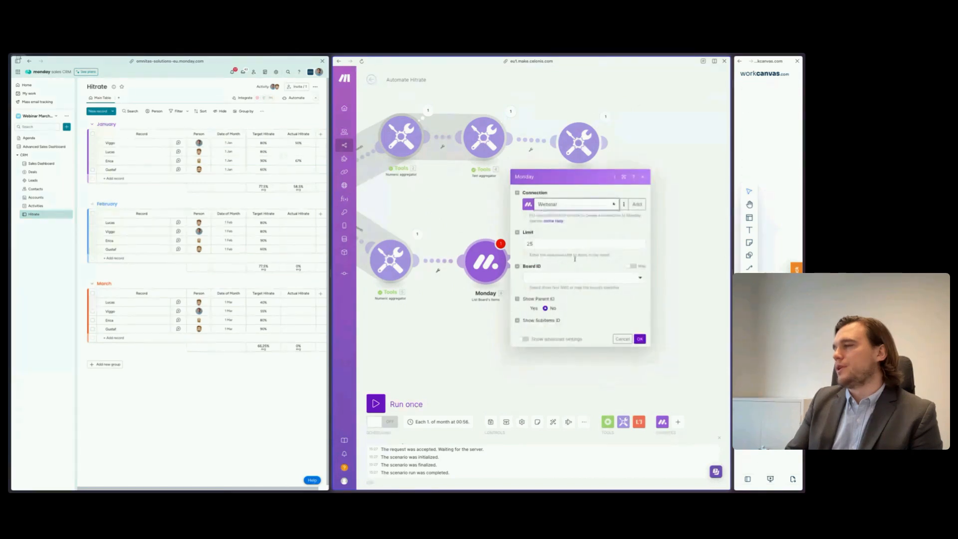
# Set the List Board's Items limit to 20000 and choose the Hitrate board
pyautogui.doubleClick(538, 243)
pyautogui.write('20000')
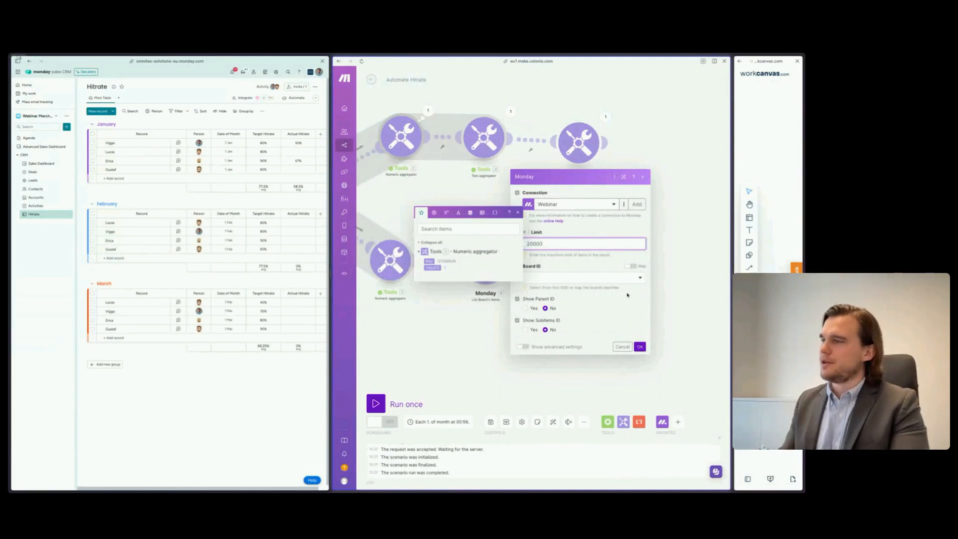
pyautogui.click(610, 279)
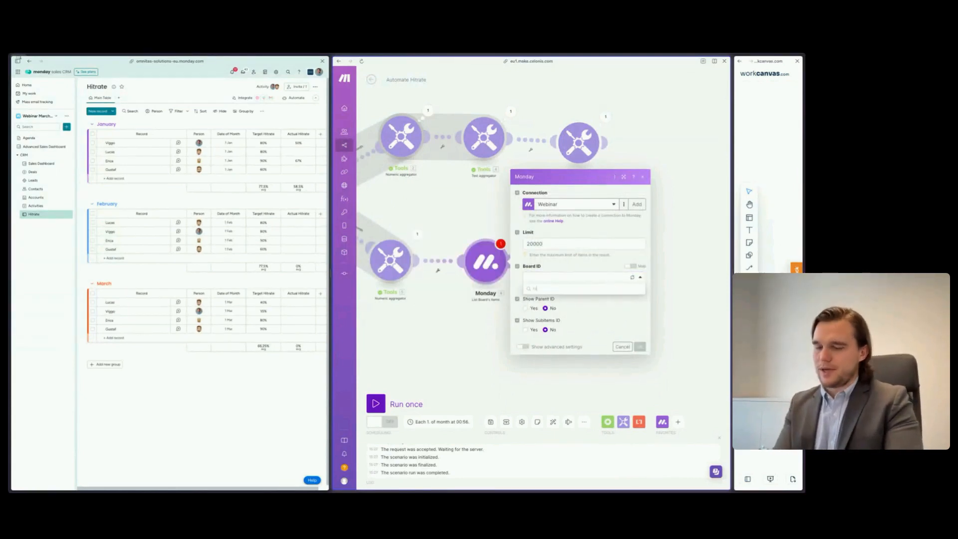
pyautogui.click(568, 285)
pyautogui.write('hitrate')
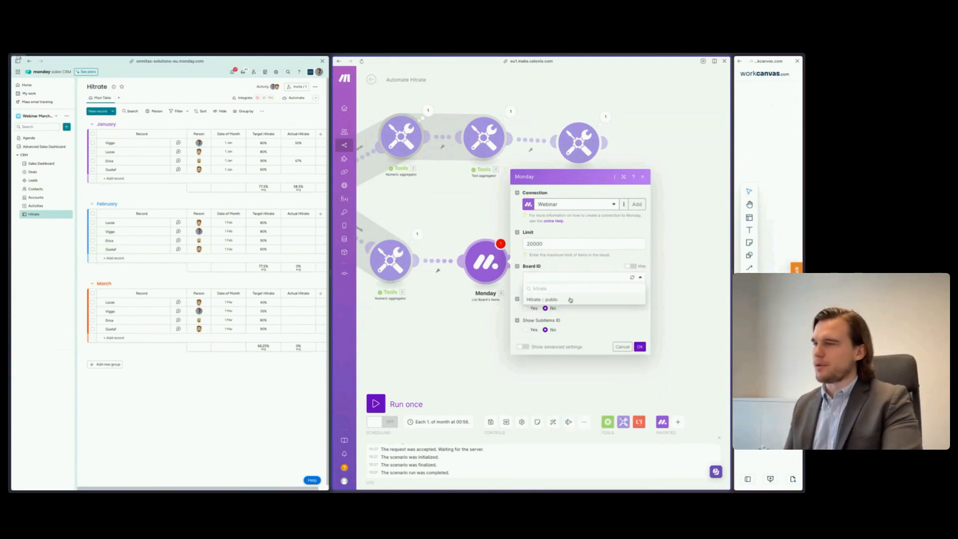
pyautogui.click(570, 299)
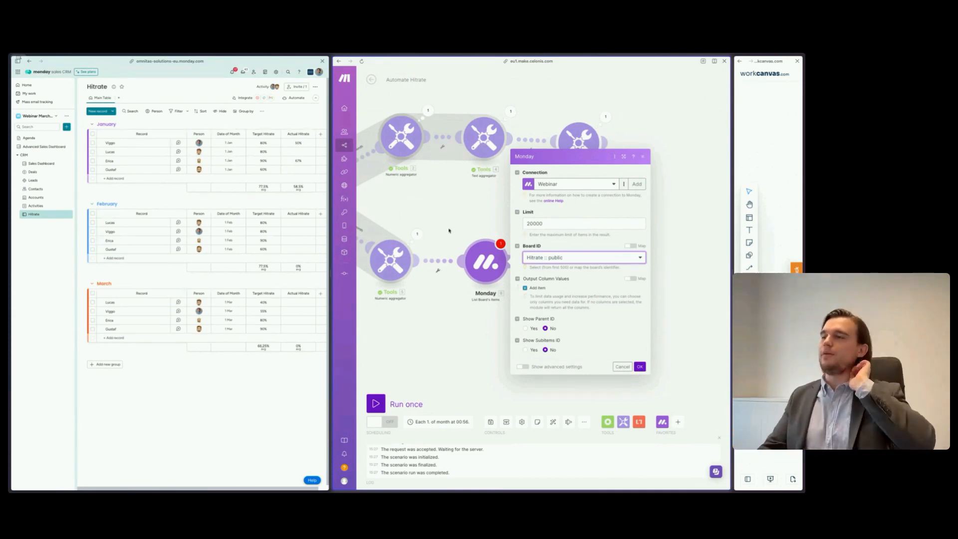
pyautogui.click(618, 329)
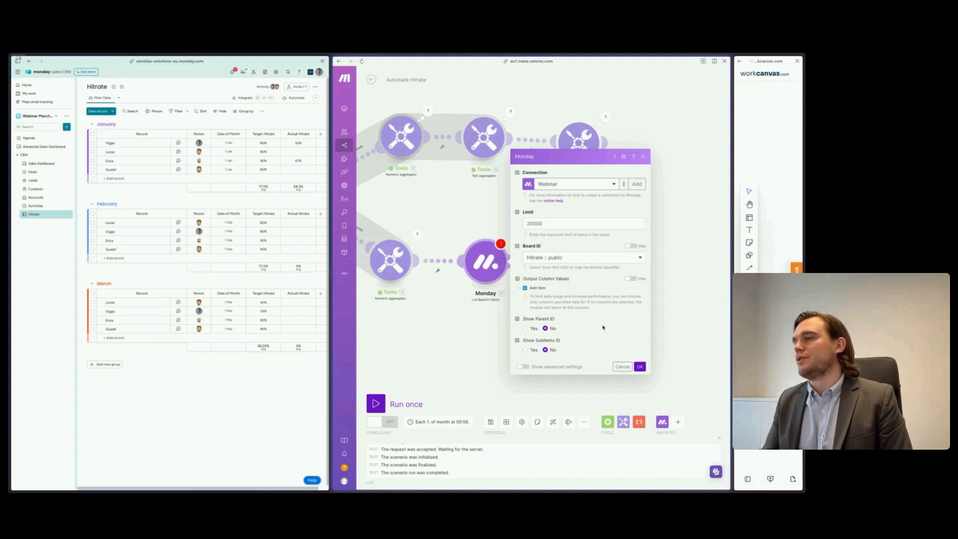
# Add Person and Date of Month as the output column values and accept the List Board's Items settings
pyautogui.click(536, 289)
pyautogui.click(546, 289)
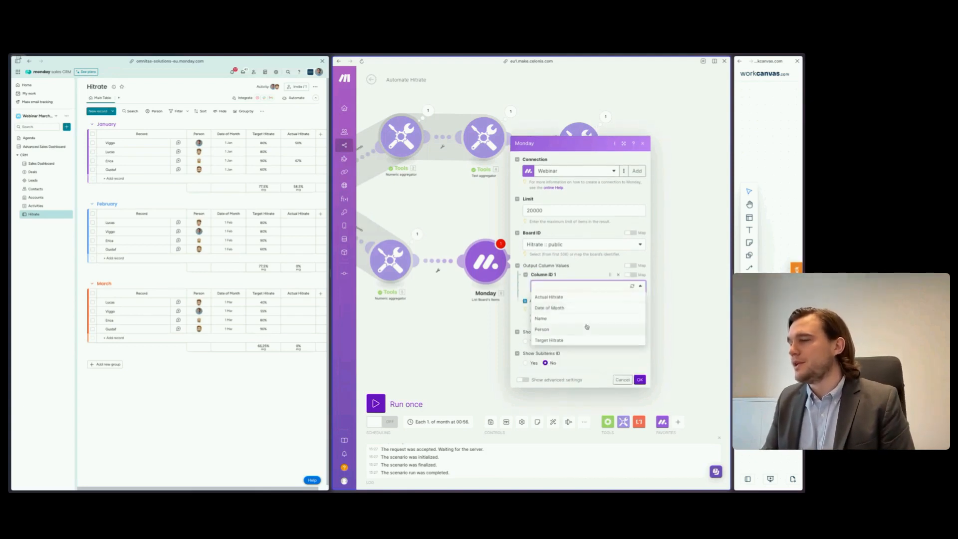
pyautogui.click(576, 333)
pyautogui.click(538, 301)
pyautogui.click(539, 299)
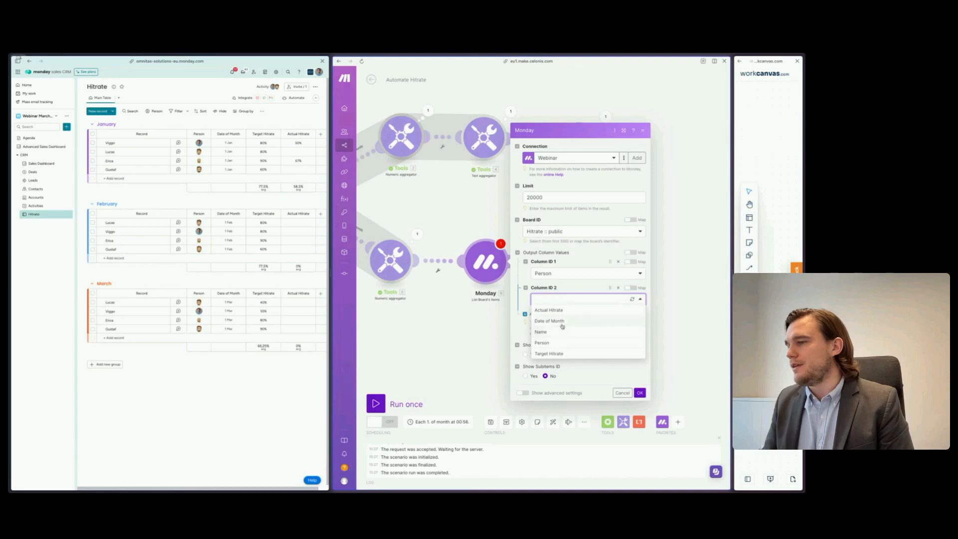
pyautogui.click(562, 326)
pyautogui.click(640, 394)
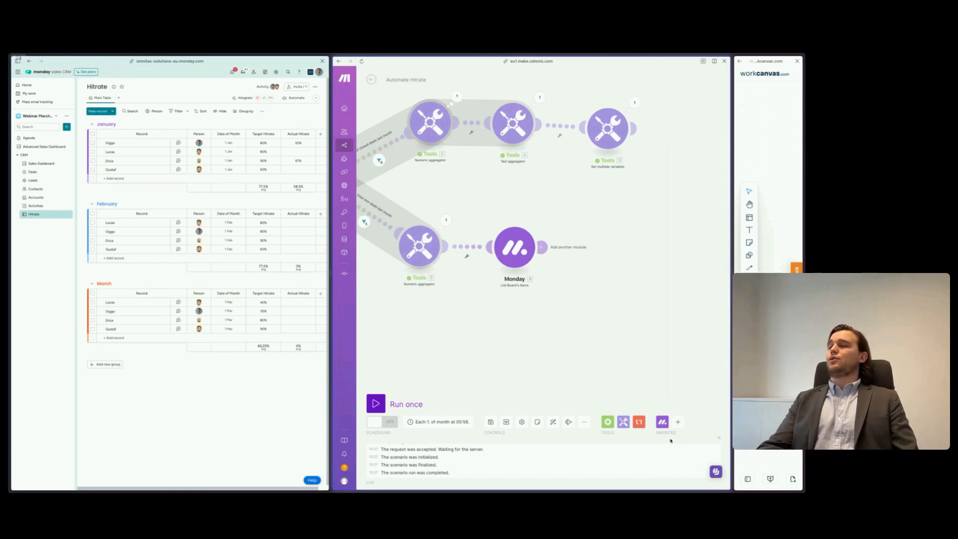
# Browse the monday modules and search them for "graph" without adding one
pyautogui.click(662, 422)
pyautogui.scroll(-6, 662, 394)
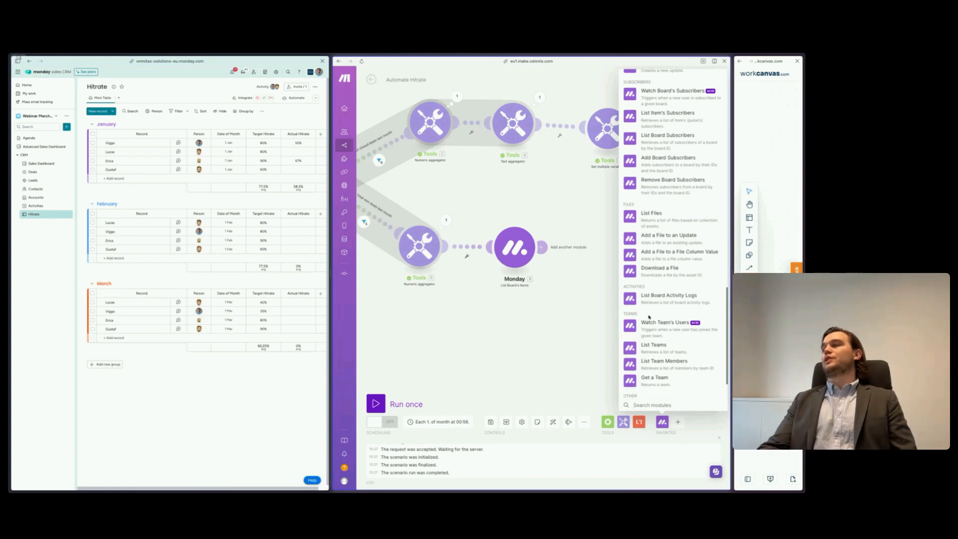
pyautogui.scroll(6, 649, 316)
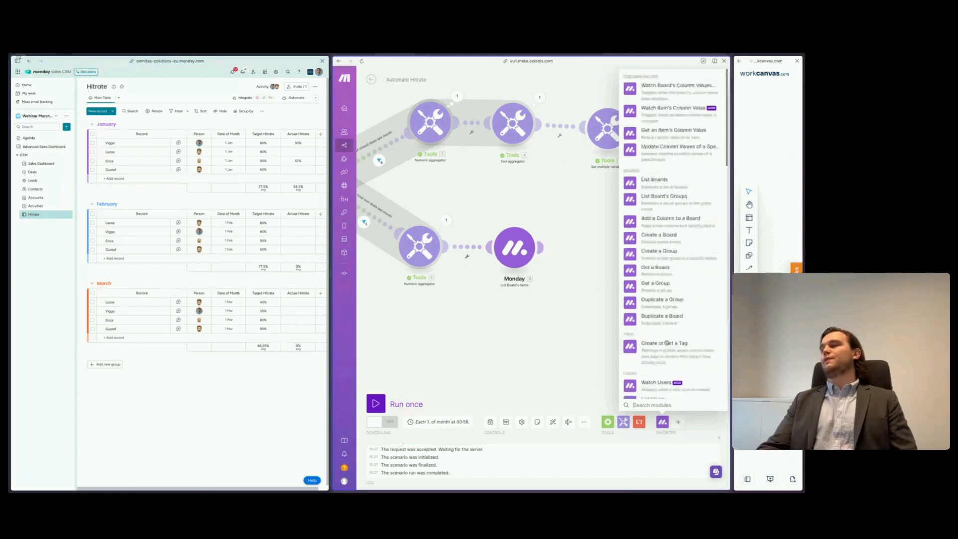
pyautogui.write('gr')
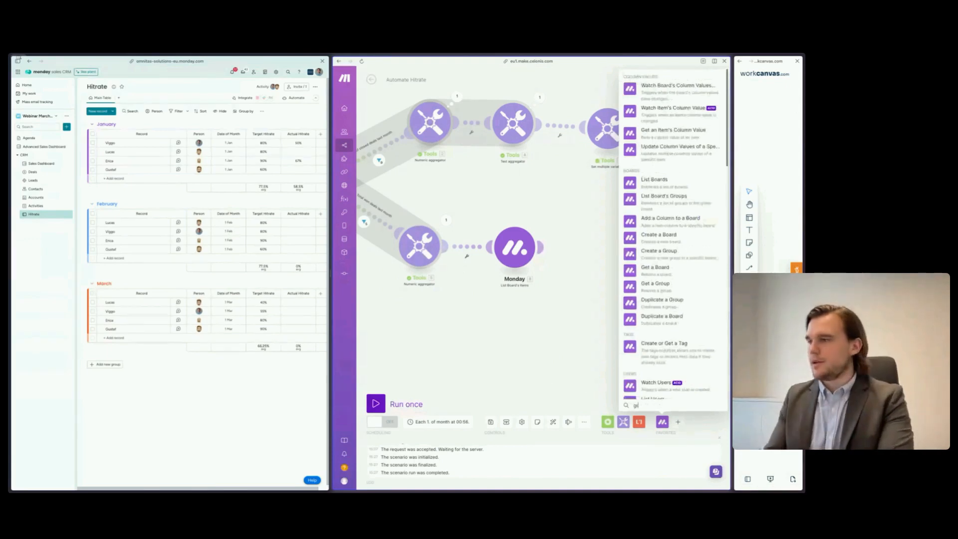
pyautogui.write('aph')
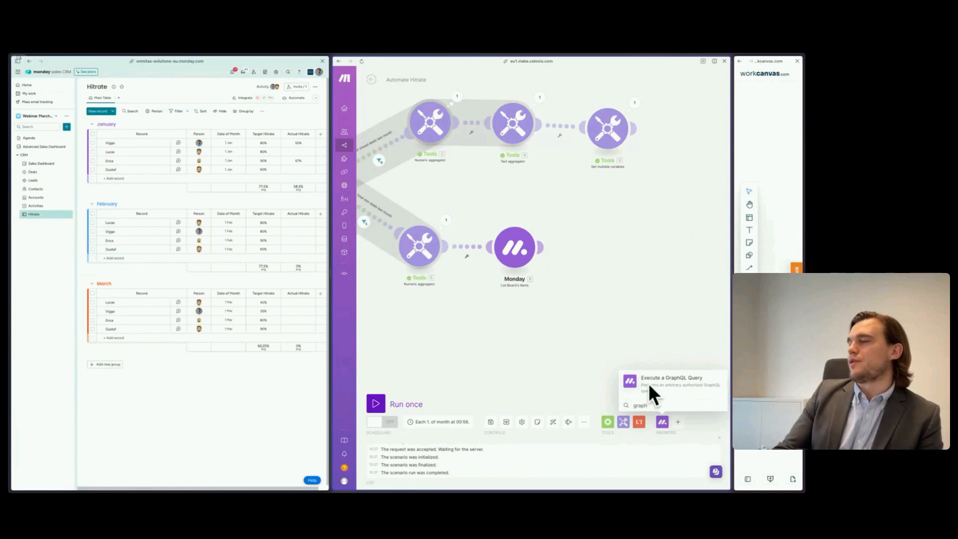
pyautogui.click(530, 359)
# Add a monday Update Column Values of a Specific Item module after List Board's Items and select the Hitrate board
pyautogui.hscroll(2, 534, 345)
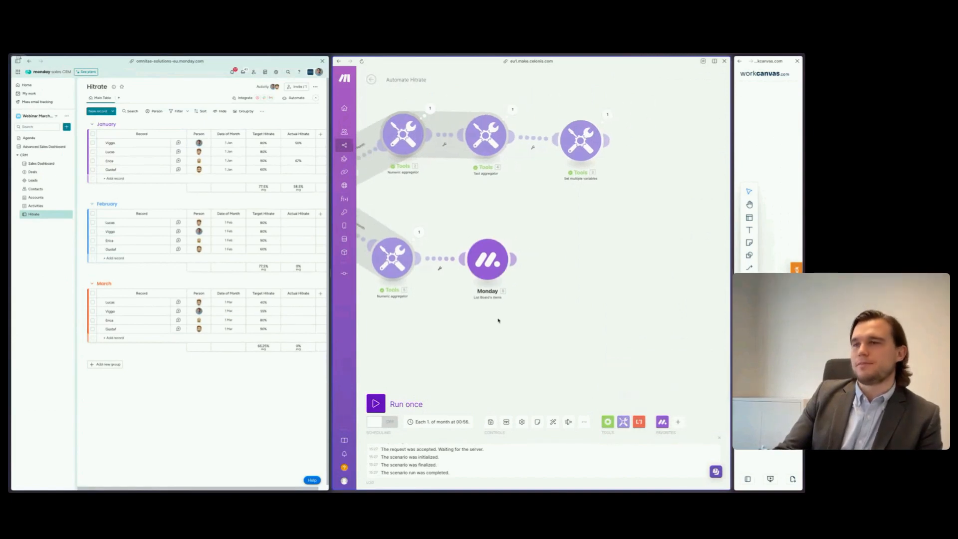
pyautogui.scroll(2, 499, 319)
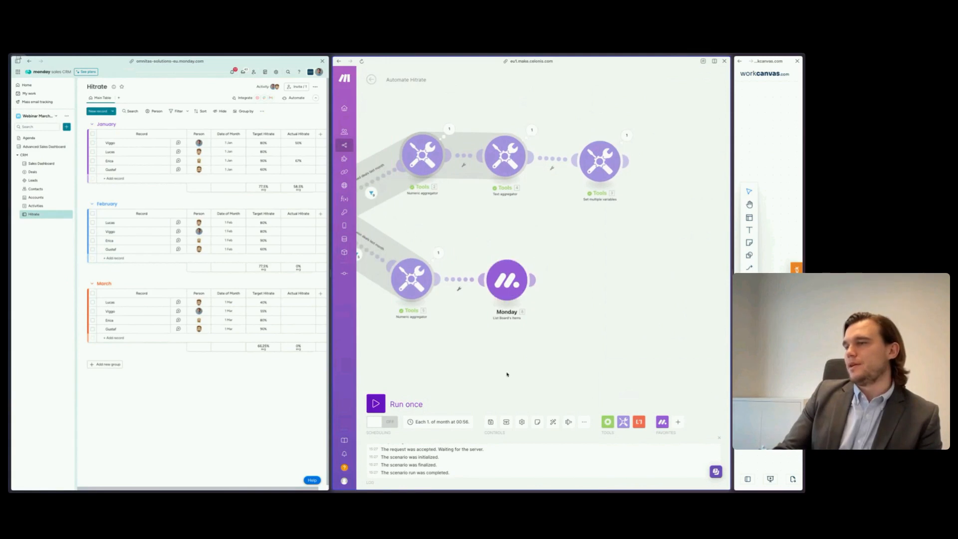
pyautogui.hscroll(2, 499, 299)
pyautogui.click(663, 422)
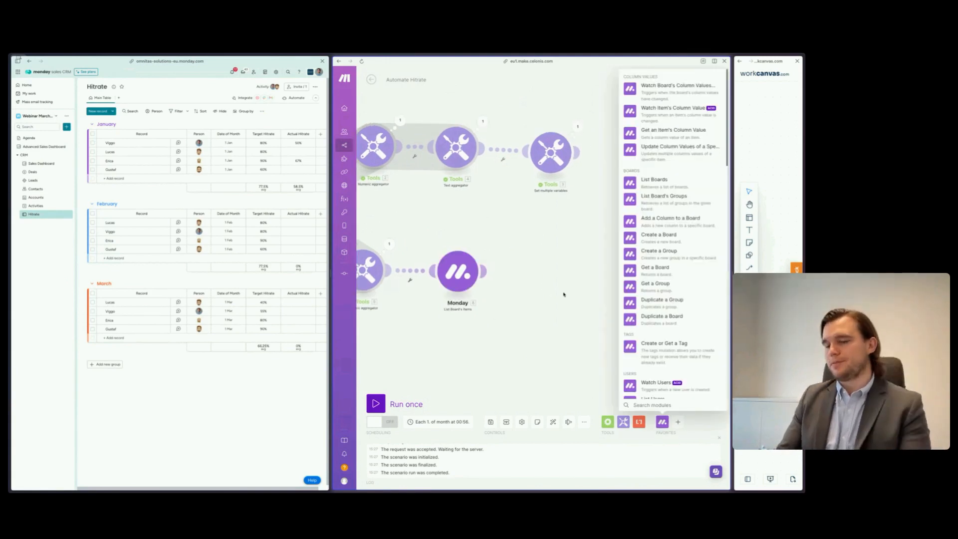
pyautogui.write('update')
pyautogui.click(672, 203)
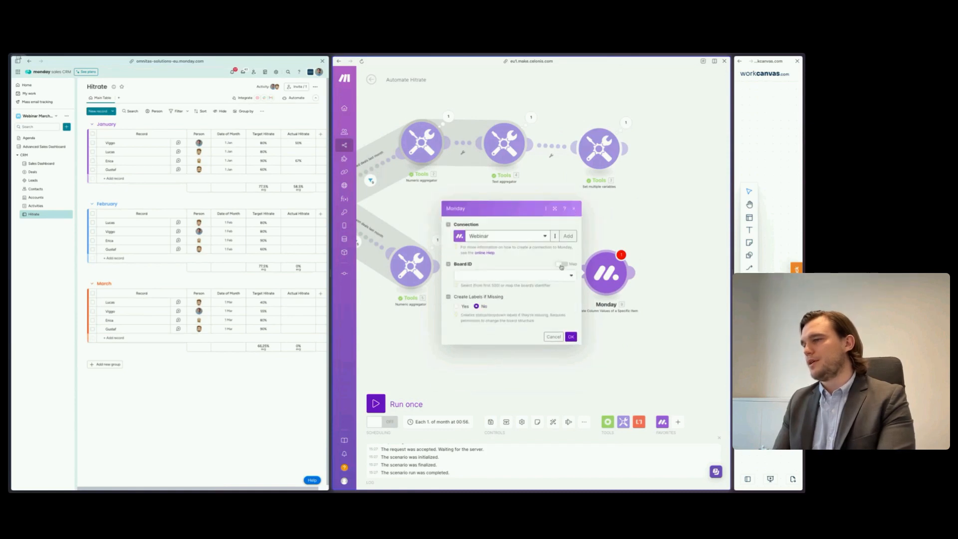
pyautogui.click(538, 280)
pyautogui.write('hit')
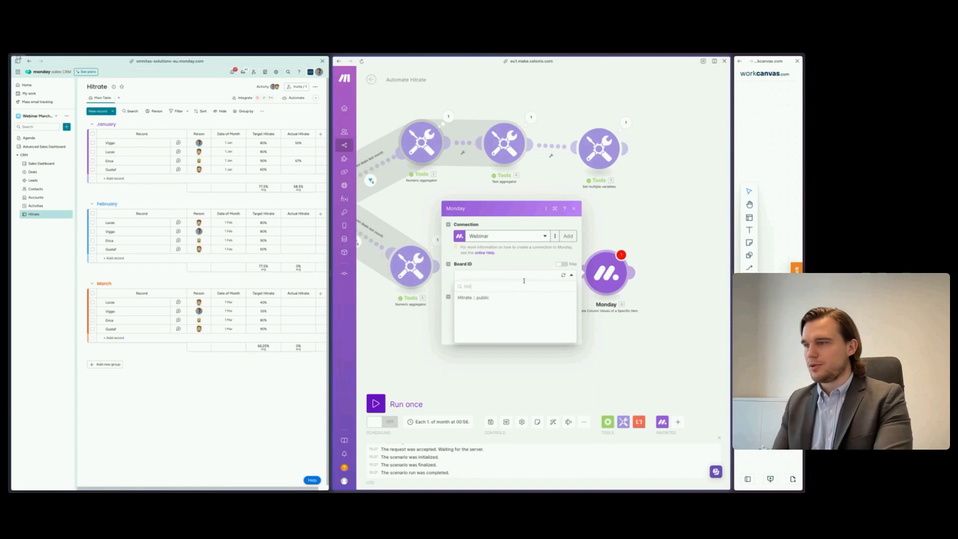
pyautogui.click(494, 298)
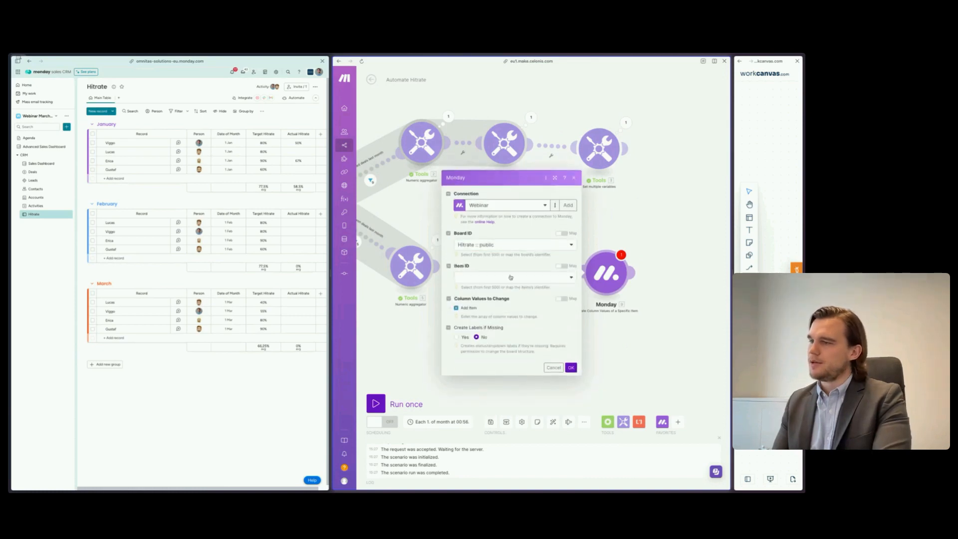
# Map the update module's Item ID to the ID from List Board's Items and accept the settings
pyautogui.click(514, 277)
pyautogui.click(579, 266)
pyautogui.click(563, 267)
pyautogui.click(469, 282)
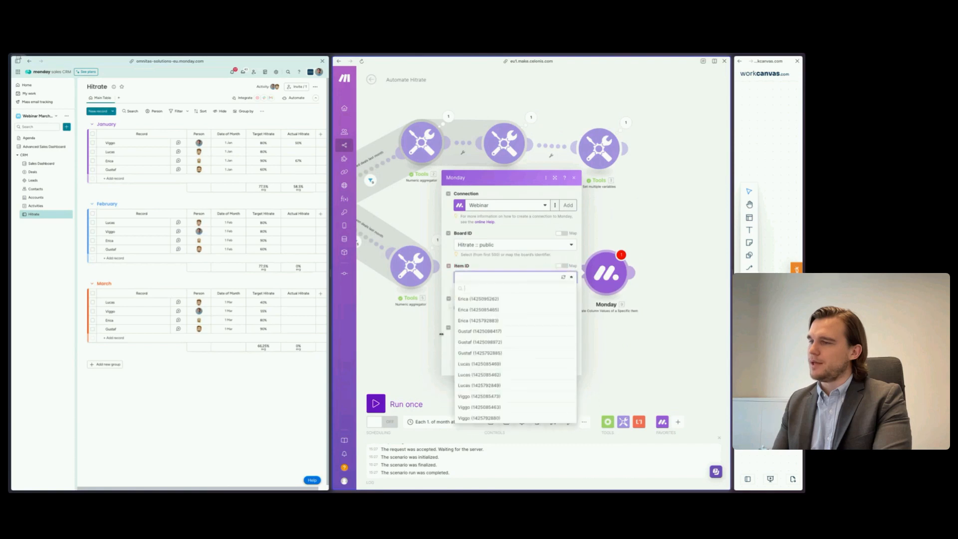
pyautogui.click(563, 266)
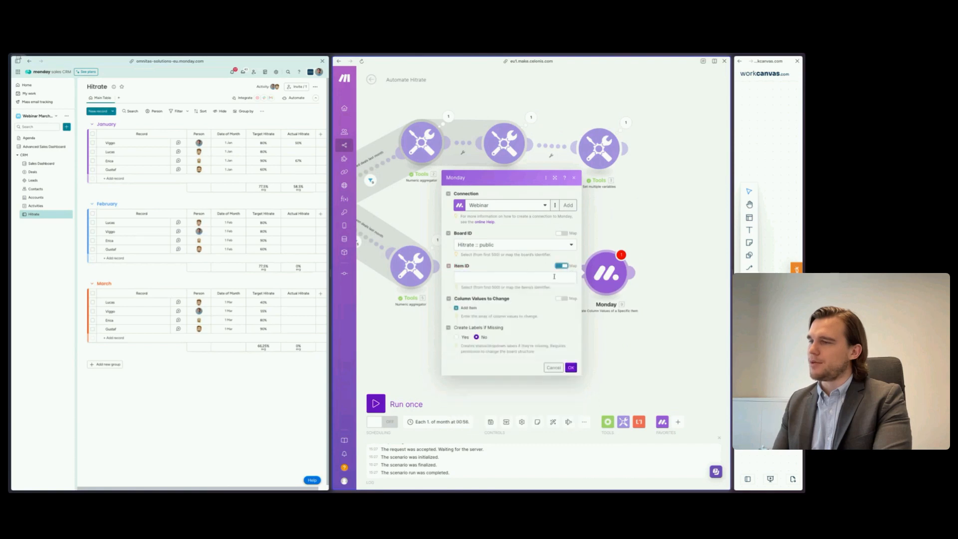
pyautogui.click(522, 277)
pyautogui.click(592, 229)
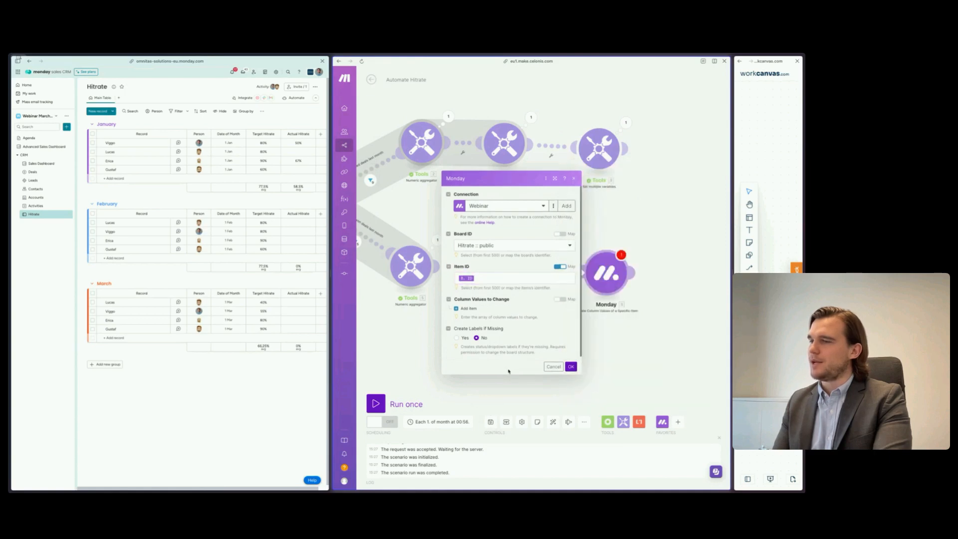
pyautogui.click(571, 367)
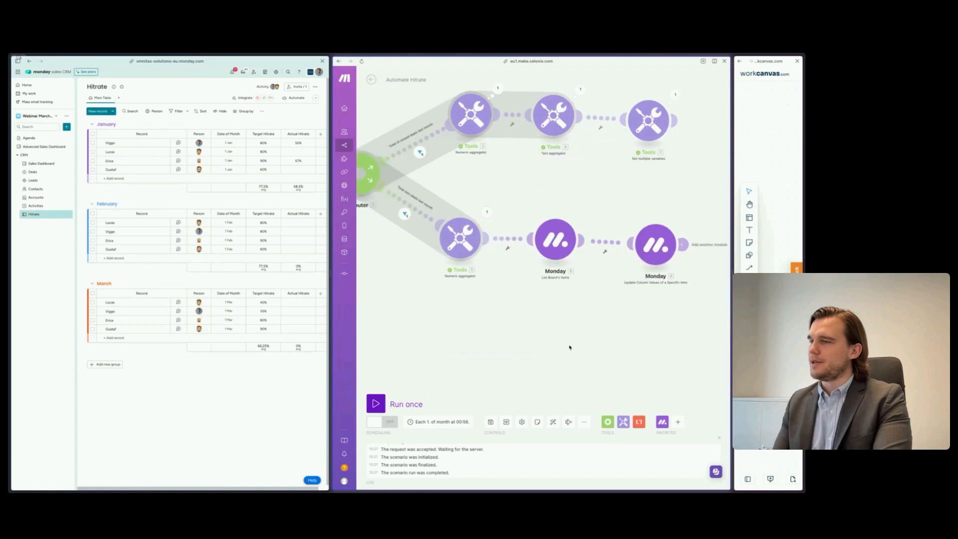
# Copy the variable name total_no_of_deals from Set multiple variables into a new Get multiple variables module between the Numeric aggregator and List Board's Items
pyautogui.click(648, 120)
pyautogui.click(542, 123)
pyautogui.doubleClick(542, 123)
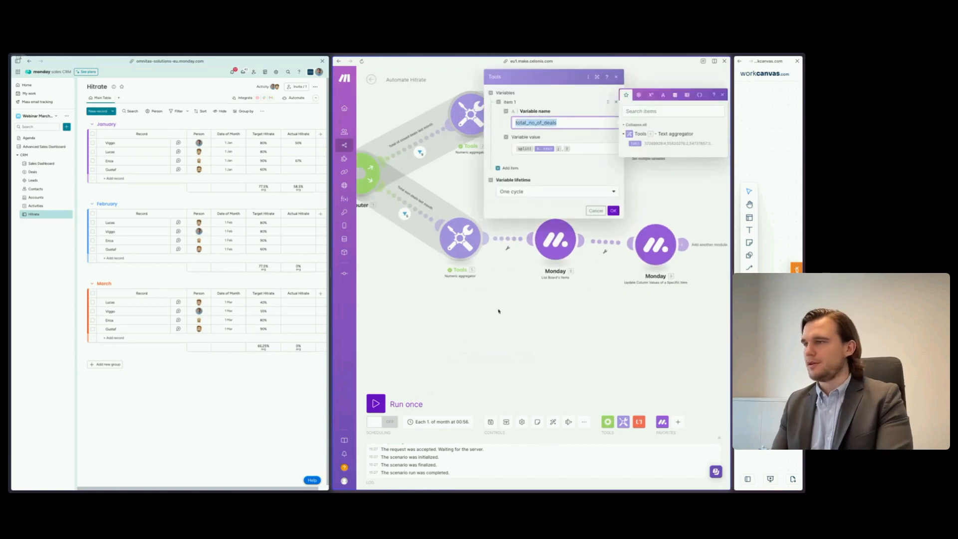
pyautogui.click(613, 211)
pyautogui.click(624, 421)
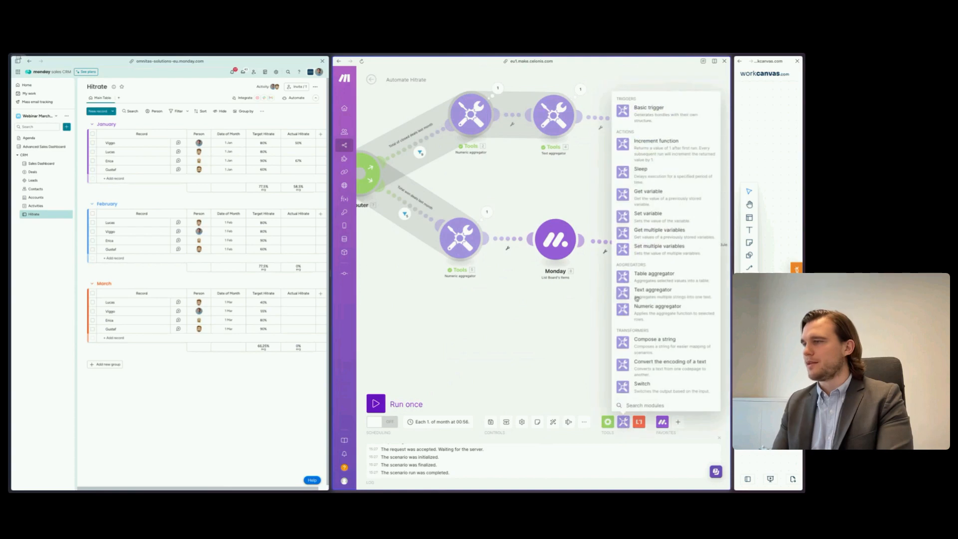
pyautogui.moveTo(622, 229); pyautogui.dragTo(509, 239)
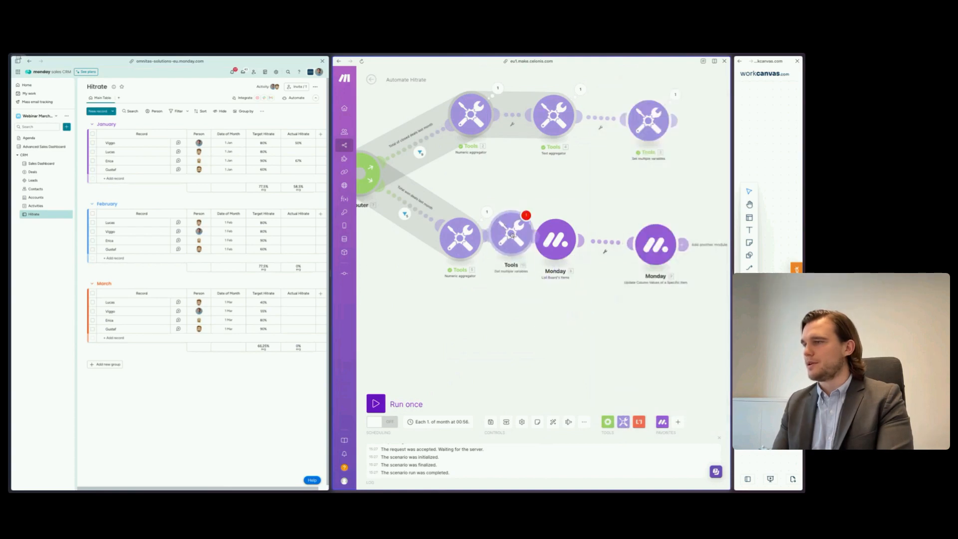
pyautogui.click(598, 235)
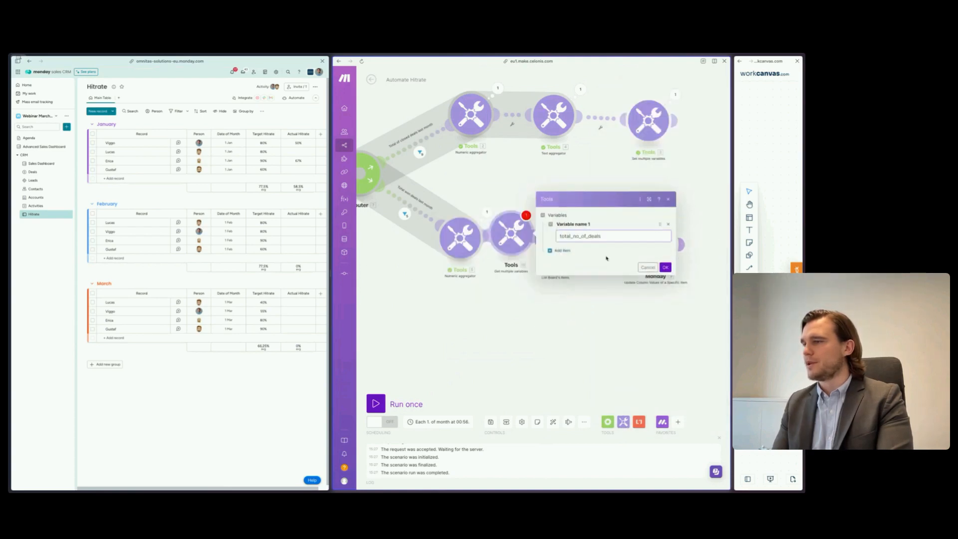
pyautogui.click(665, 267)
# Auto-align the scenario's modules
pyautogui.click(500, 253)
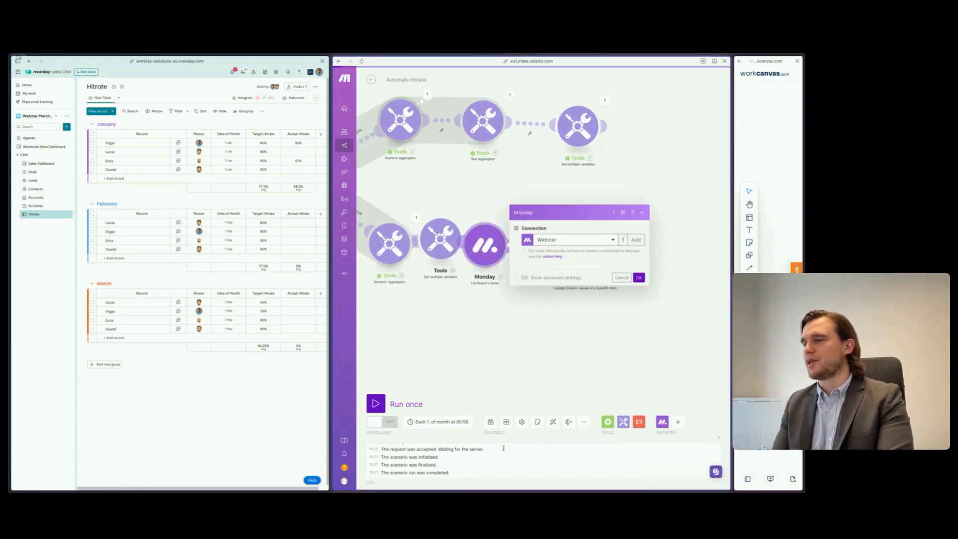
pyautogui.click(635, 376)
pyautogui.click(551, 426)
pyautogui.scroll(3, 541, 362)
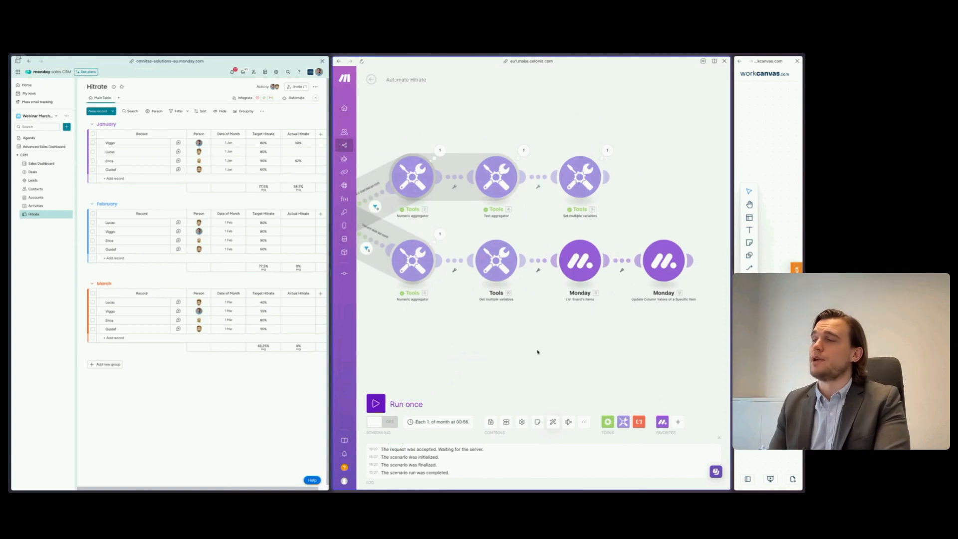
# Inspect the output of the Set multiple variables module and check the Get multiple variables and List Board's Items modules
pyautogui.moveTo(538, 351); pyautogui.dragTo(522, 350)
pyautogui.moveTo(625, 346); pyautogui.dragTo(614, 351)
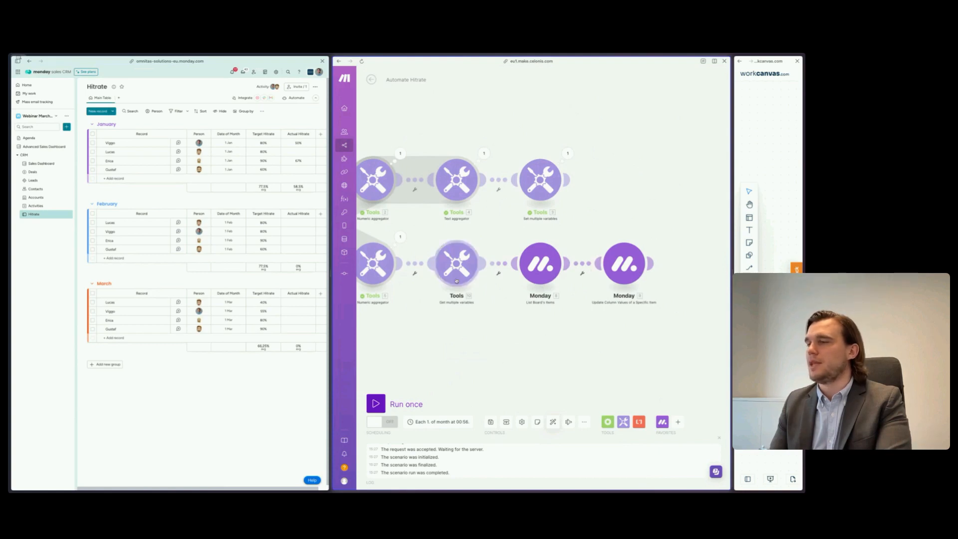
pyautogui.click(568, 153)
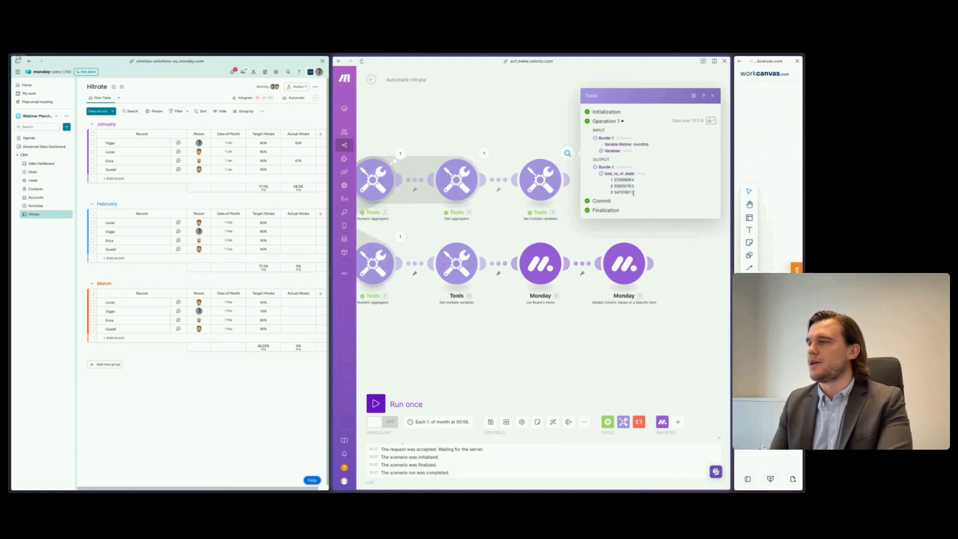
pyautogui.click(489, 349)
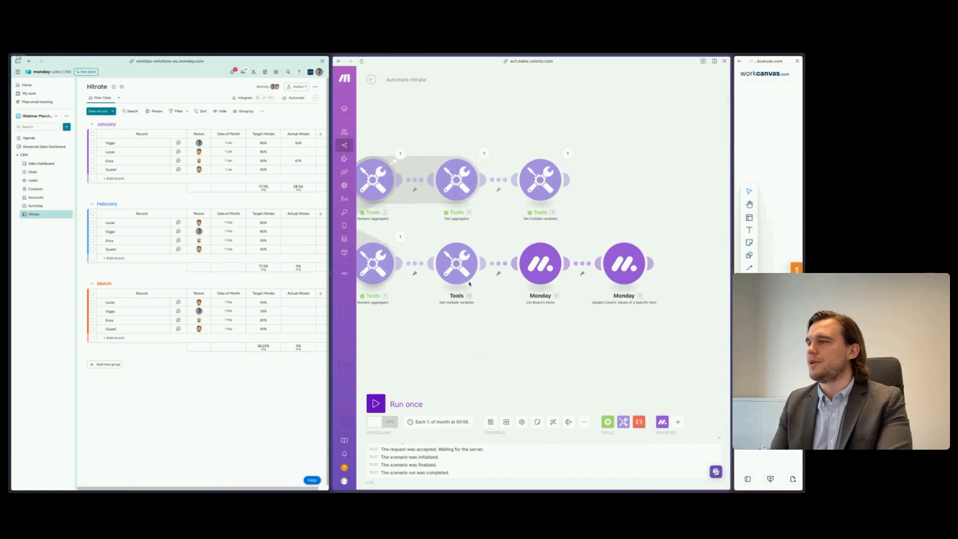
pyautogui.click(457, 263)
pyautogui.click(466, 388)
pyautogui.click(541, 263)
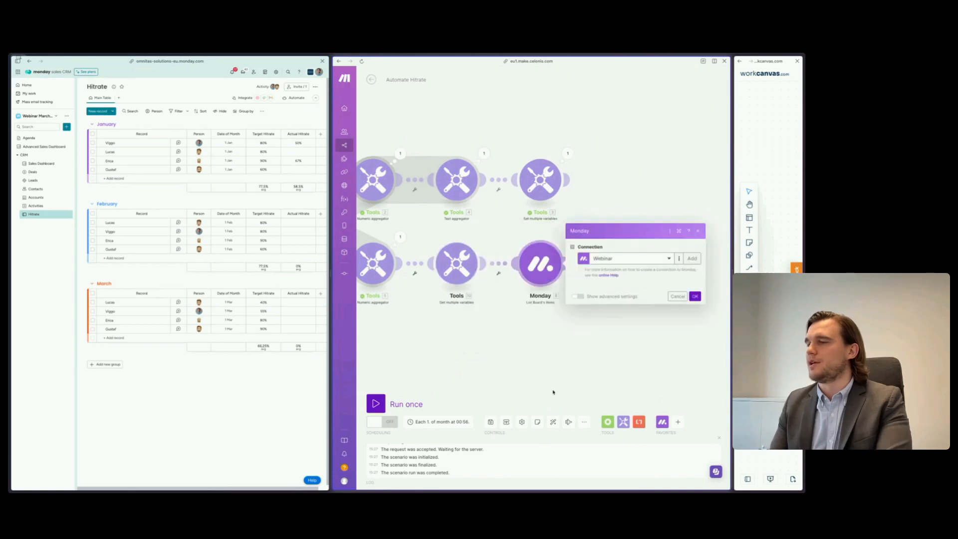
pyautogui.click(502, 343)
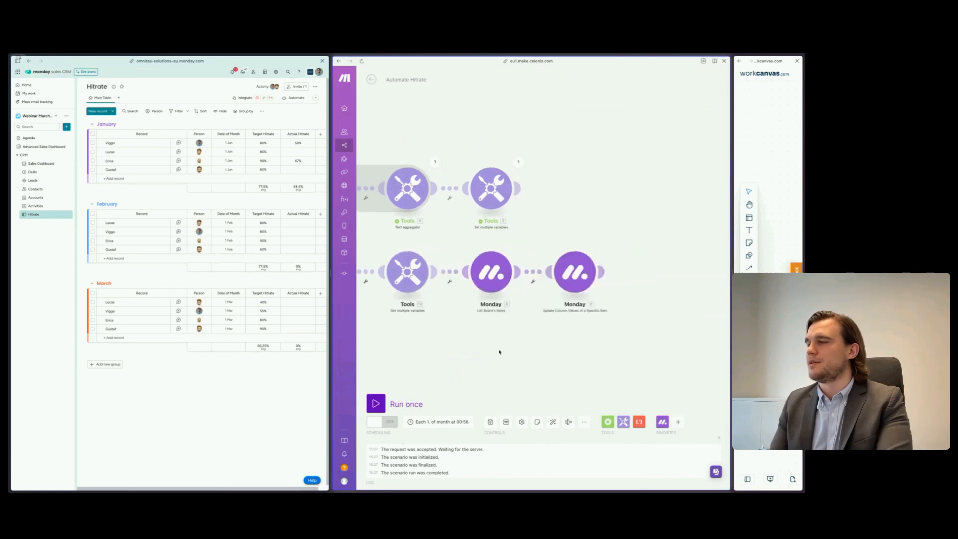
# Add a column value to change in the monday update module and choose the Actual Hitrate column
pyautogui.click(573, 272)
pyautogui.click(615, 308)
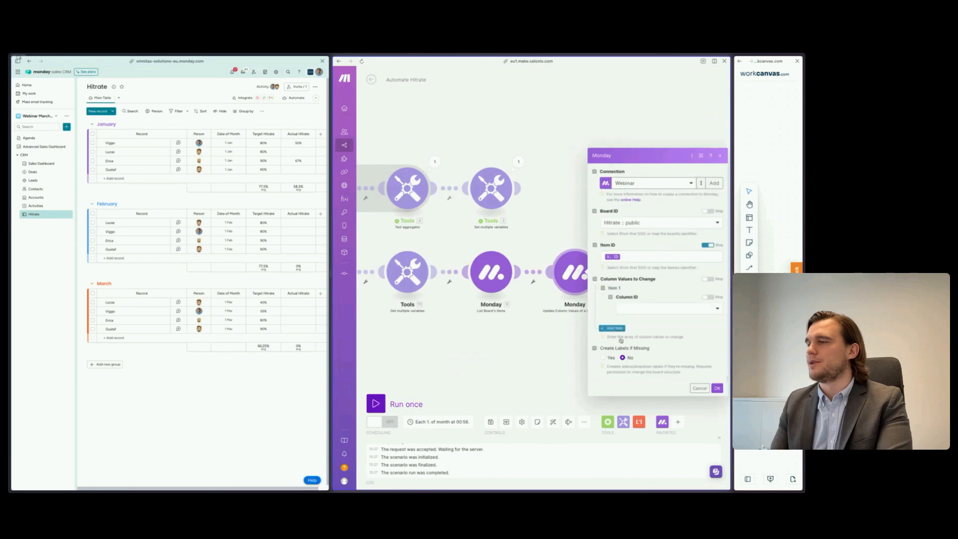
pyautogui.click(663, 309)
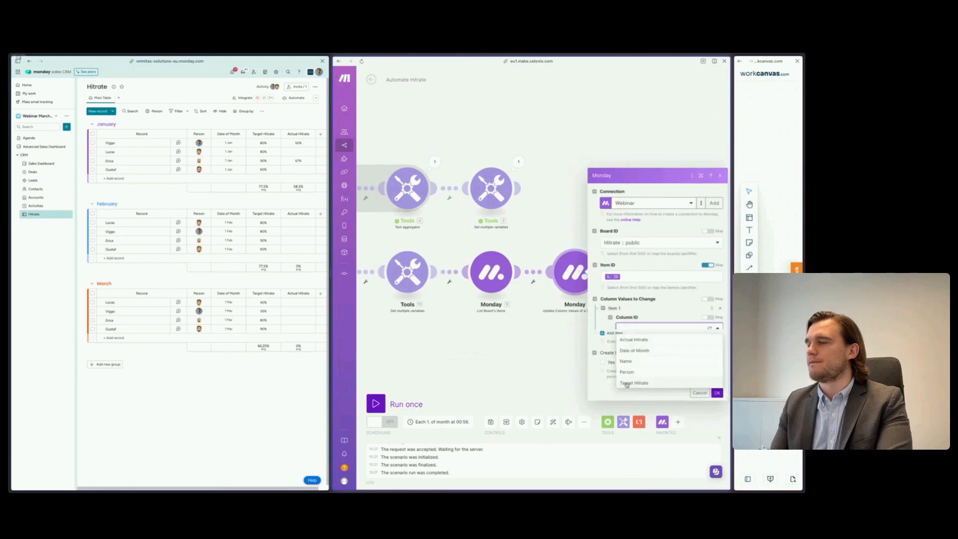
pyautogui.click(643, 316)
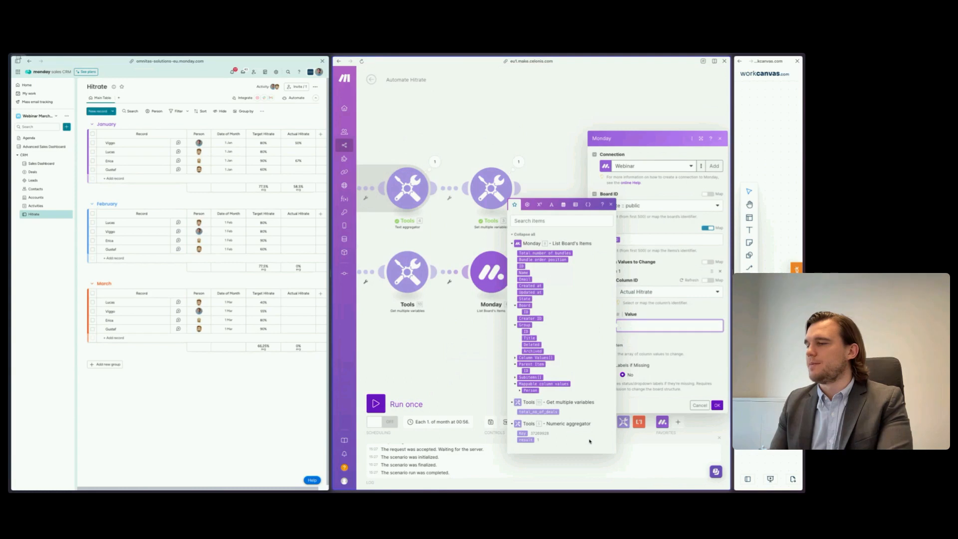
# Set the Actual Hitrate value to the Numeric aggregator's result divided by total_no_of_deals and accept the module settings
pyautogui.click(524, 440)
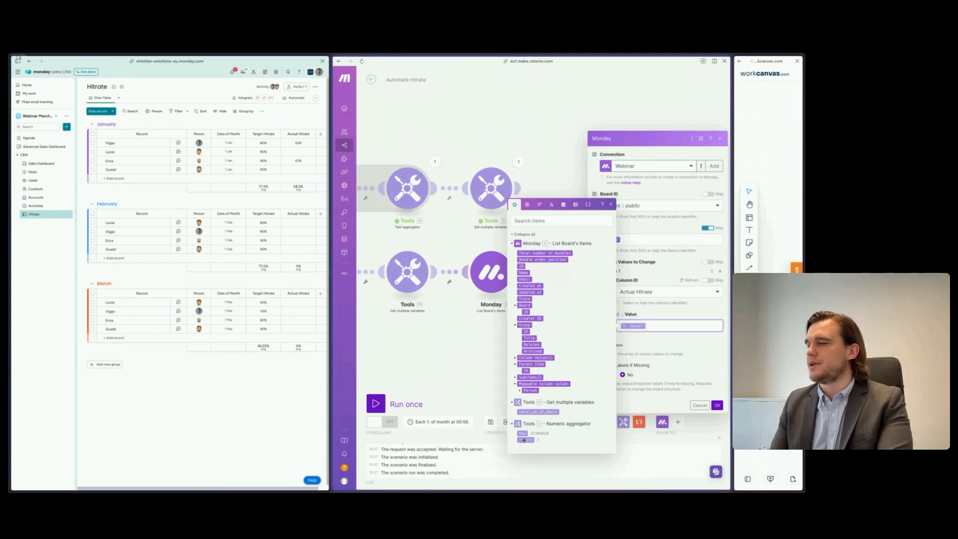
pyautogui.click(540, 207)
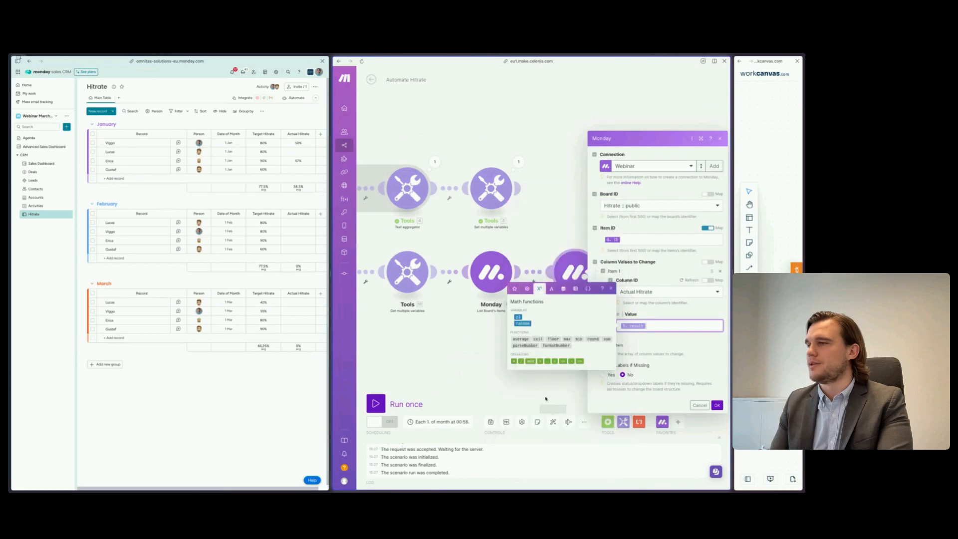
pyautogui.click(515, 288)
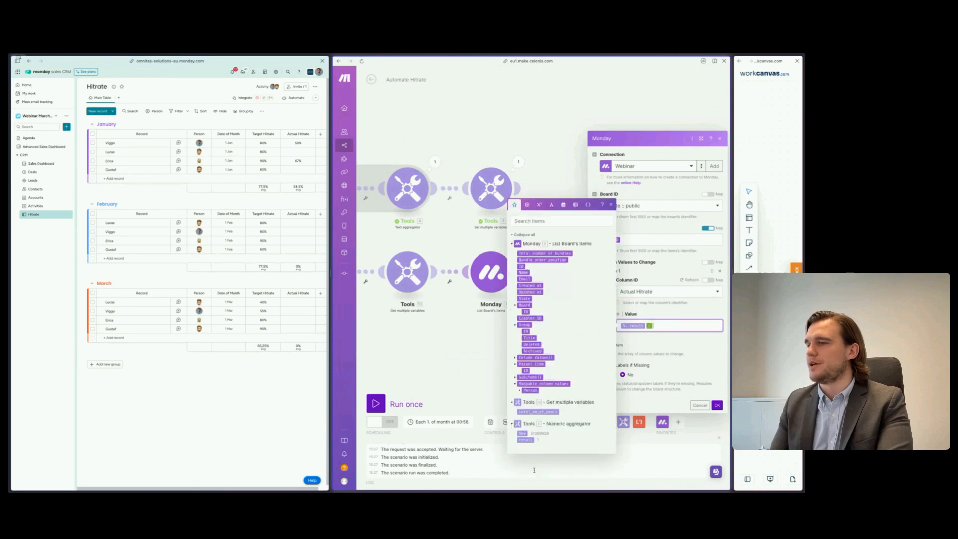
pyautogui.click(538, 412)
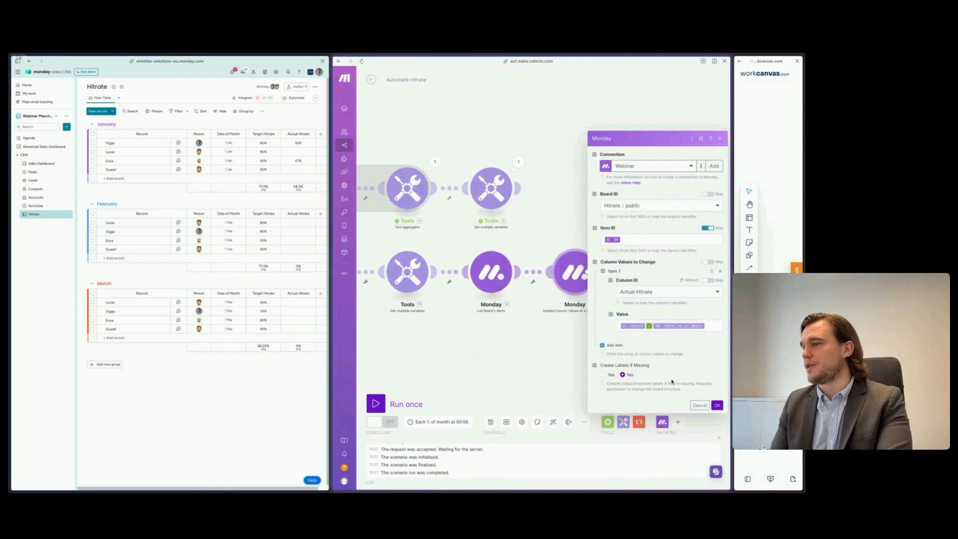
pyautogui.click(716, 405)
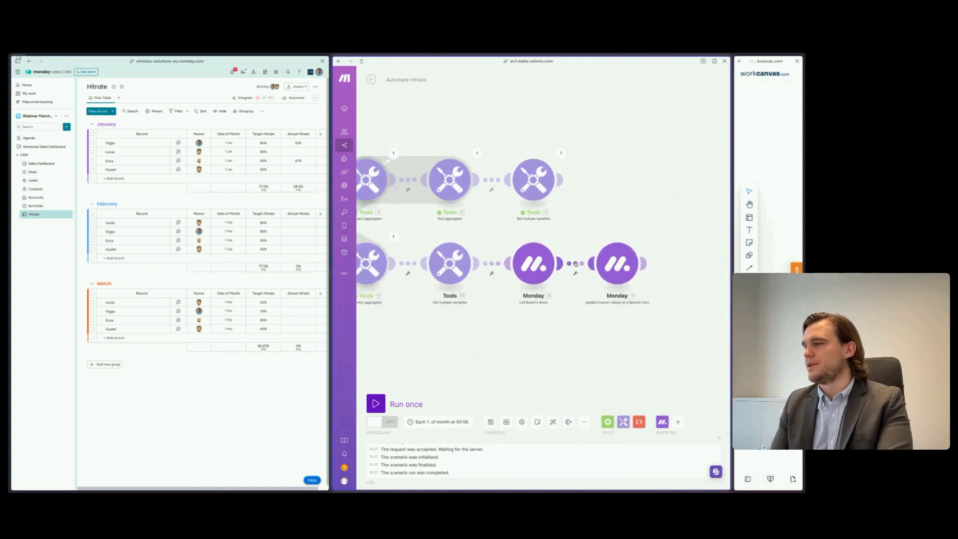
# Filter the link between List Board's Items and the update module on the aggregator's Key equal to the Person column's Persons and Teams ID
pyautogui.click(574, 282)
pyautogui.click(638, 265)
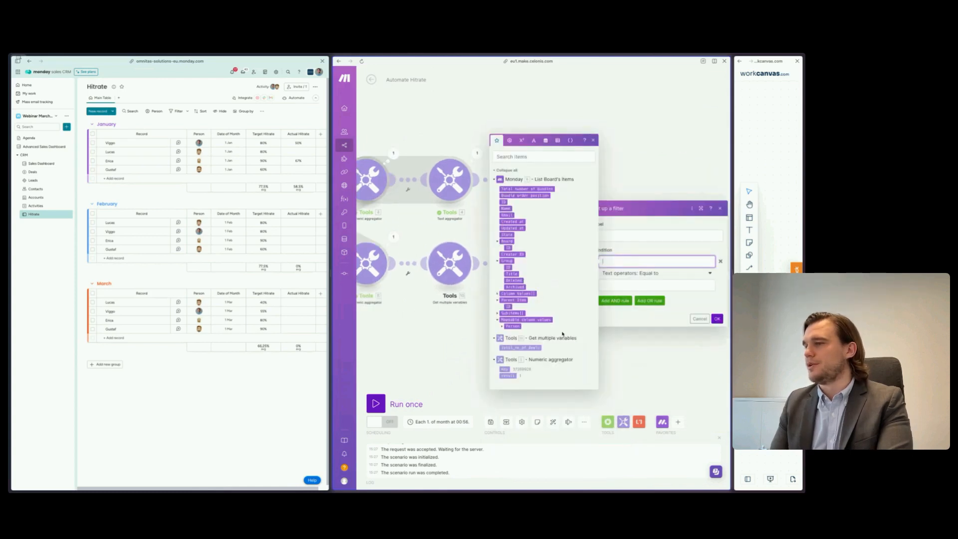
pyautogui.click(504, 369)
pyautogui.click(632, 282)
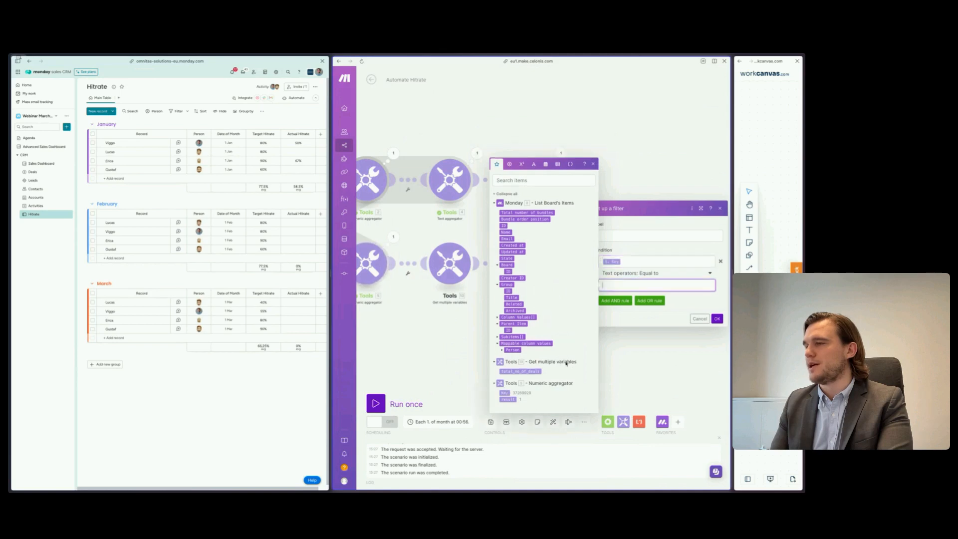
pyautogui.click(504, 350)
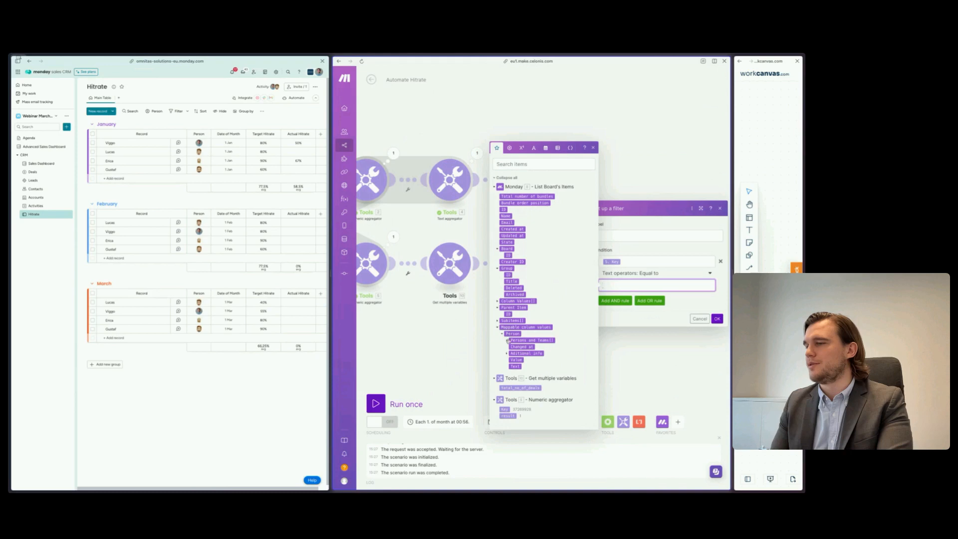
pyautogui.click(508, 340)
pyautogui.click(515, 341)
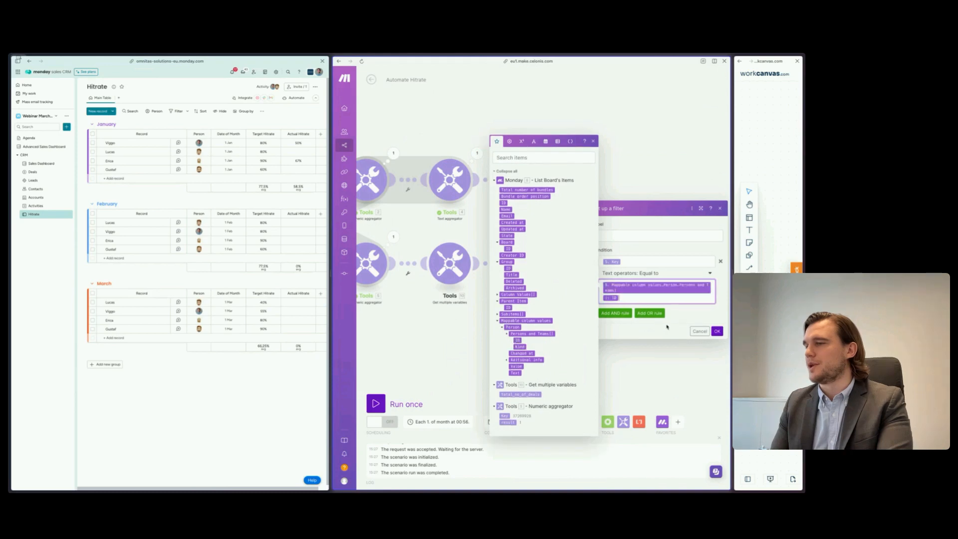
pyautogui.click(553, 358)
pyautogui.click(553, 357)
# Run only the List Board's Items module and add an AND rule to the filter before the update module
pyautogui.rightClick(535, 255)
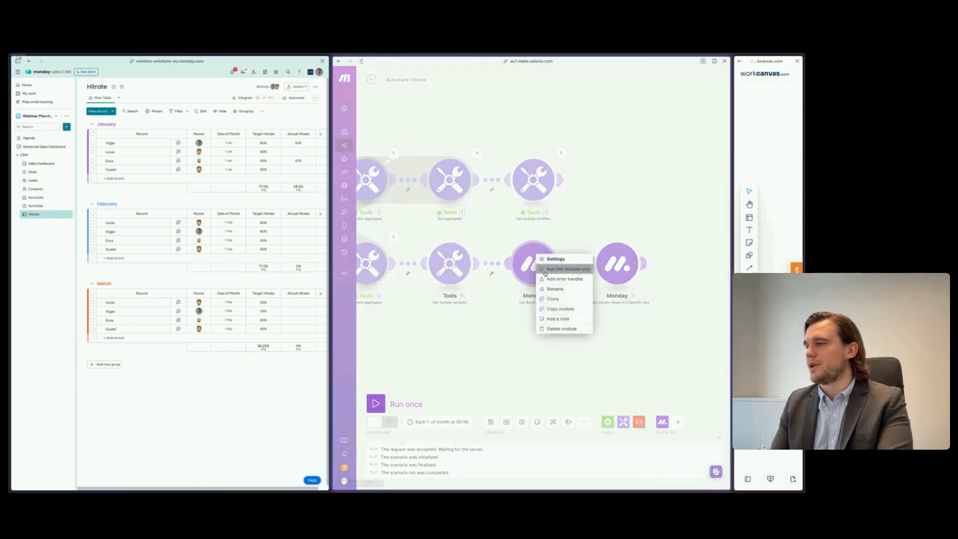
pyautogui.click(551, 271)
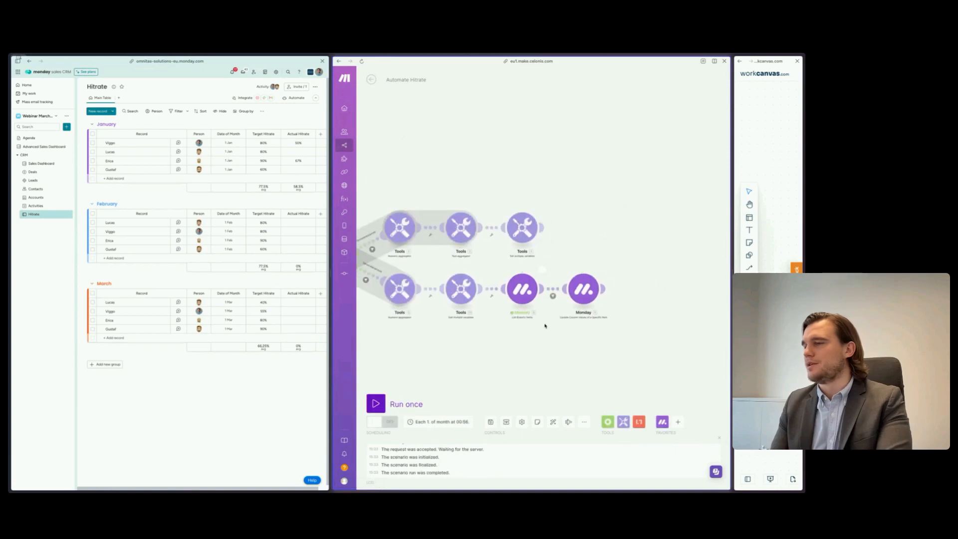
pyautogui.click(553, 296)
pyautogui.click(596, 334)
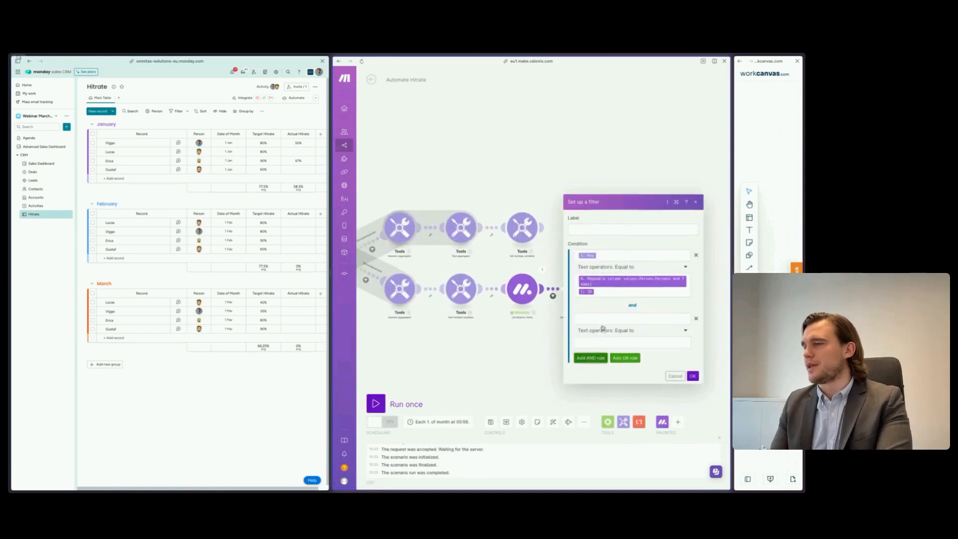
# Set the second filter rule's first operand to formatDate of now in YYYY-MM format and accept the filter
pyautogui.click(602, 321)
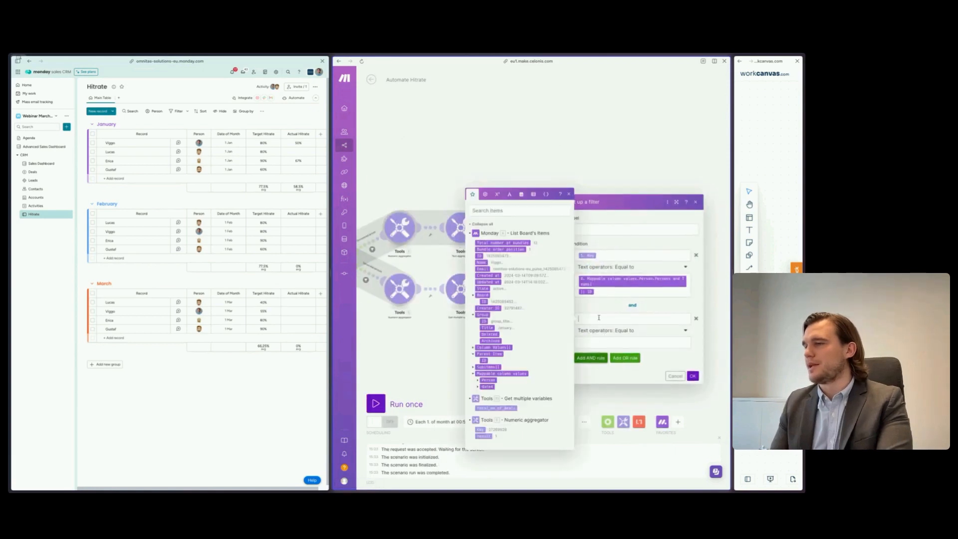
pyautogui.click(478, 387)
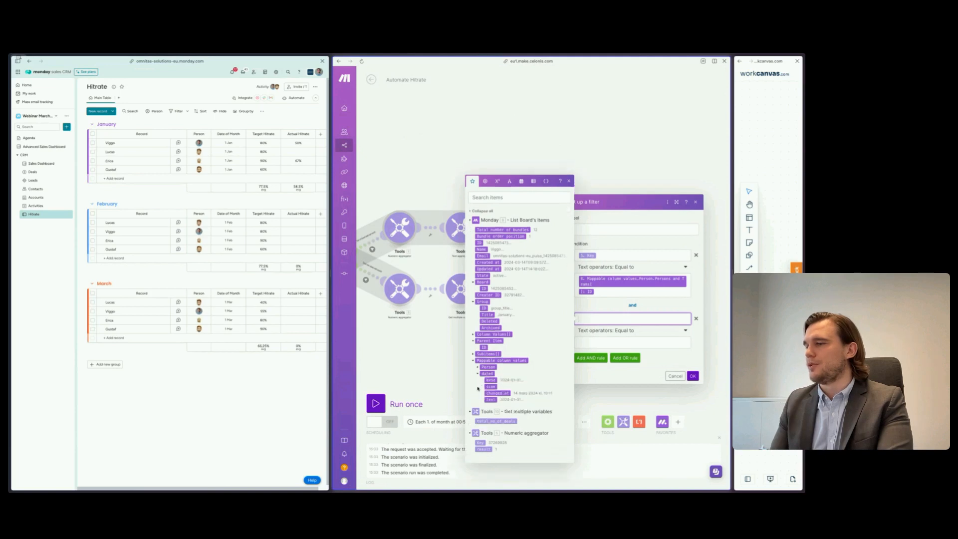
pyautogui.click(509, 180)
pyautogui.click(522, 268)
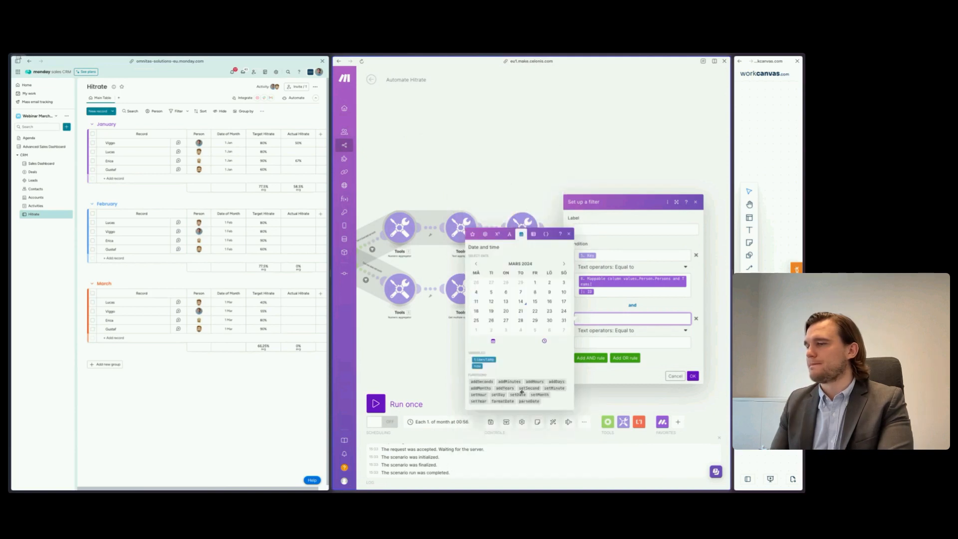
pyautogui.click(502, 401)
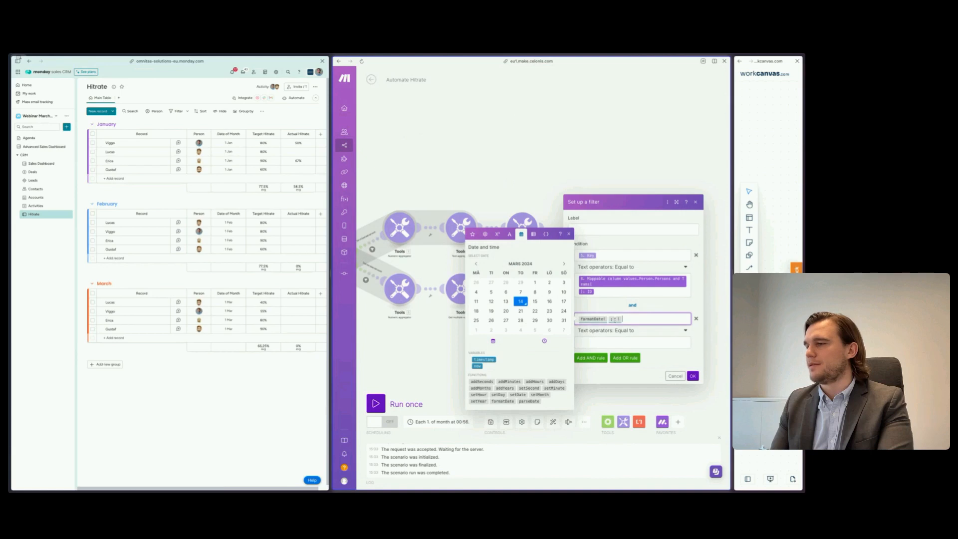
pyautogui.click(615, 320)
pyautogui.write('YYYY-MM')
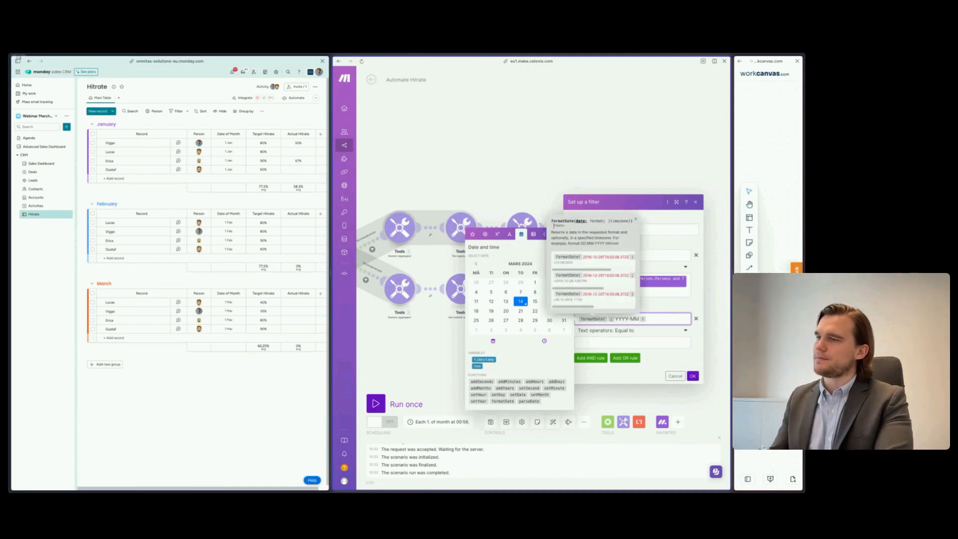
pyautogui.click(478, 366)
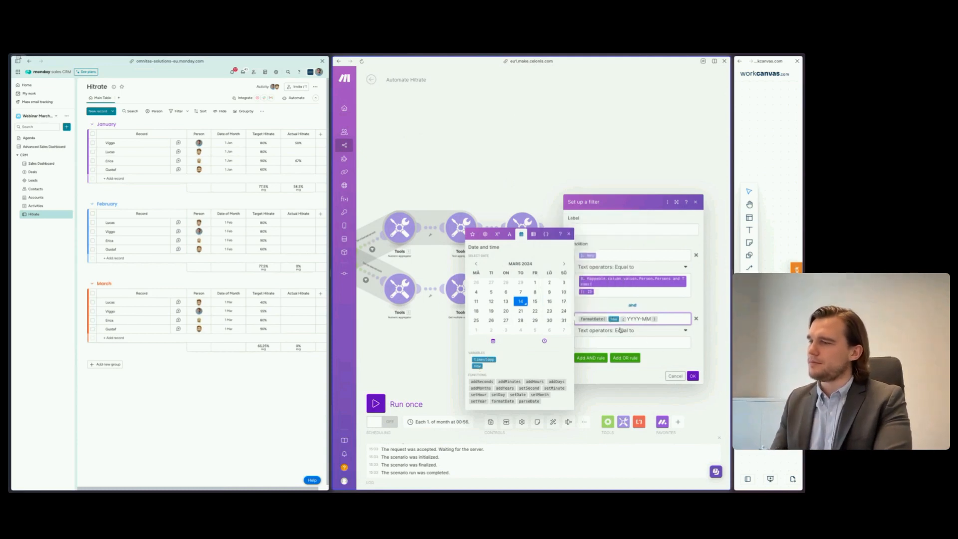
pyautogui.click(692, 375)
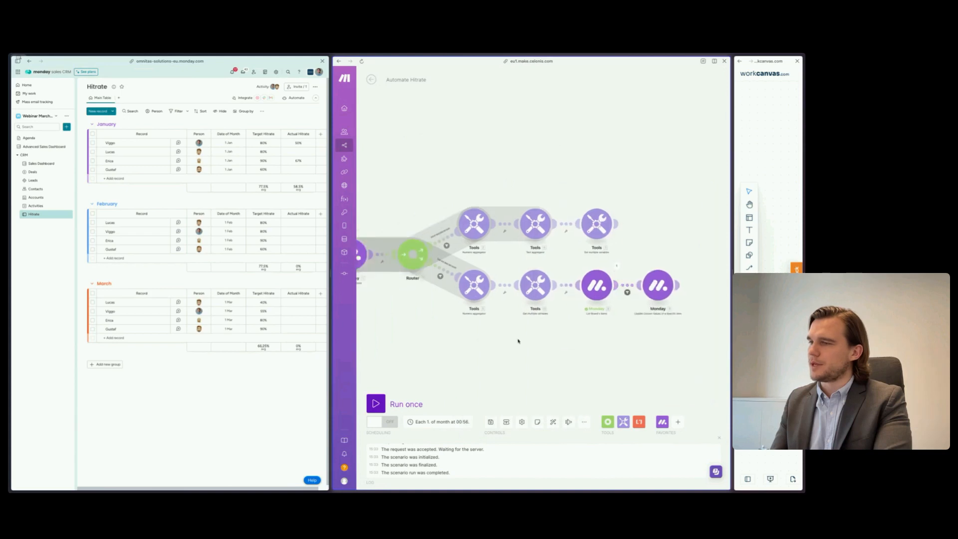
# Copy the formatDate(addMonths(now; -1); YYYY-MM) expression from the "Total of closed deals last month" filter into the update filter's second rule as its first operand
pyautogui.click(447, 245)
pyautogui.click(532, 249)
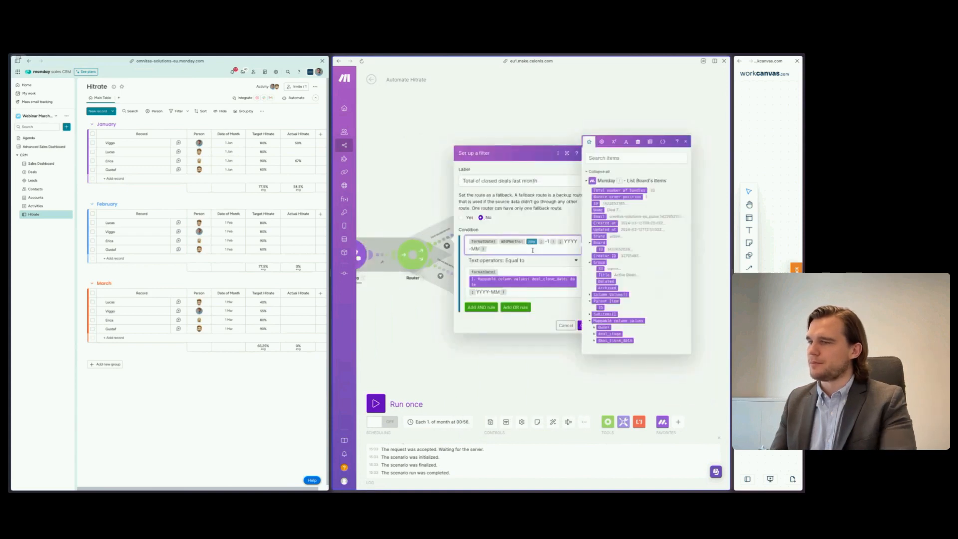
pyautogui.click(631, 385)
pyautogui.moveTo(631, 385); pyautogui.dragTo(581, 380)
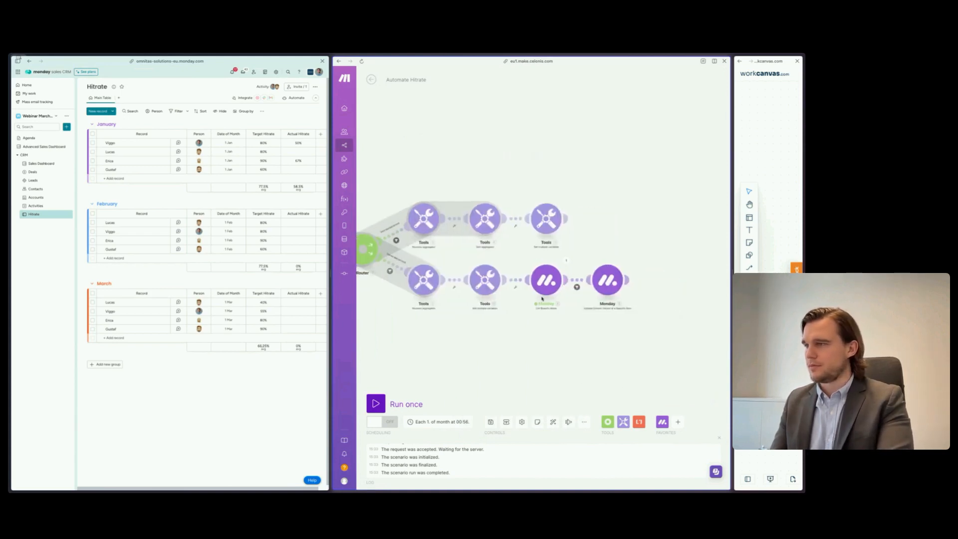
pyautogui.click(577, 286)
pyautogui.click(653, 310)
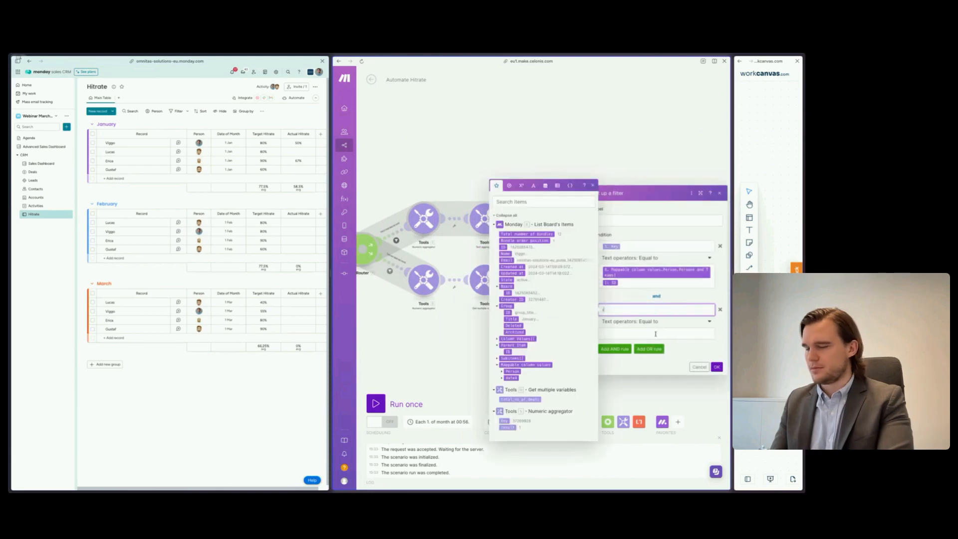
pyautogui.write('formatDate( addMonths( now ; -1 ) ; YYYY-MM )')
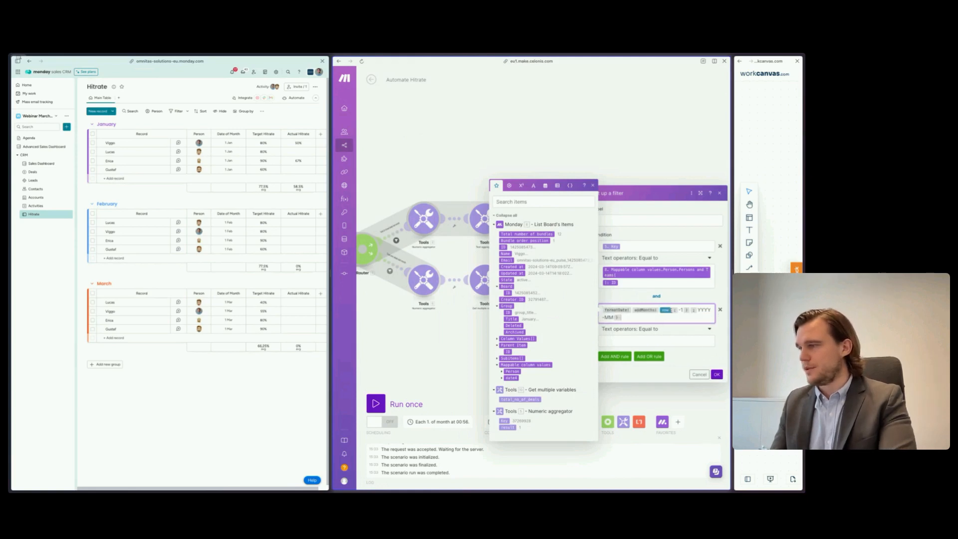
pyautogui.click(671, 310)
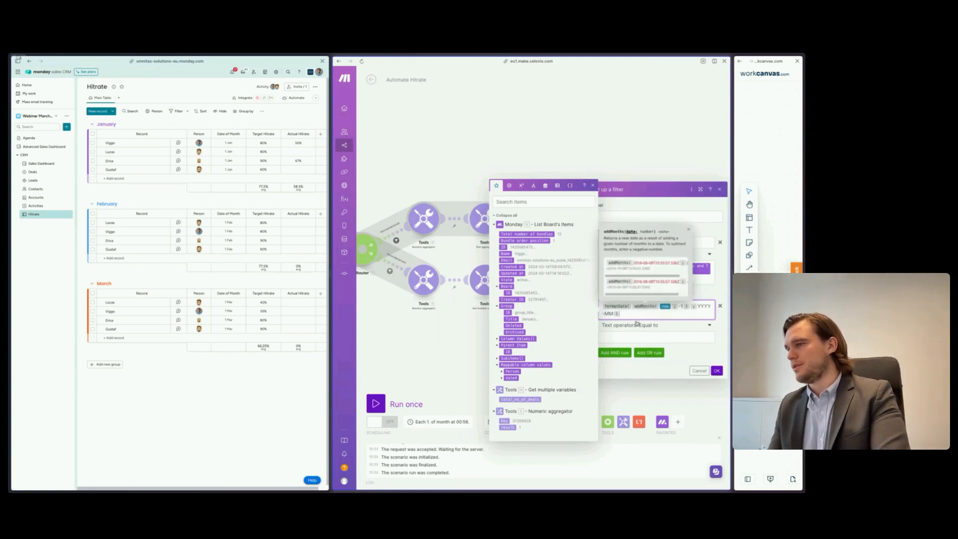
# Compare it with formatDate of the Hitrate board item's date value in YYYY-MM format, then accept the filter and save the scenario
pyautogui.click(647, 340)
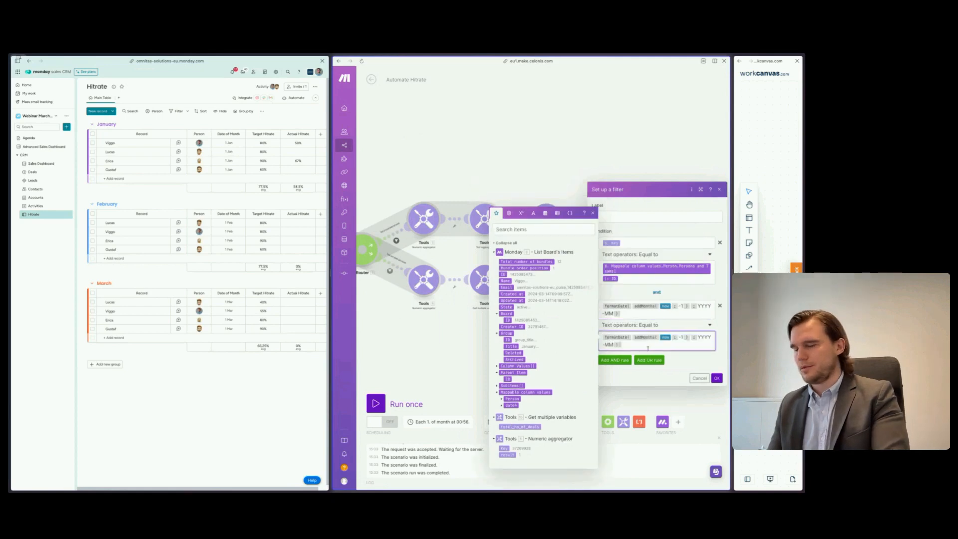
pyautogui.write('formatDate( addMonths( now ; -1 ) ; YYYY-MM )')
pyautogui.click(694, 338)
pyautogui.press('BackSpace')
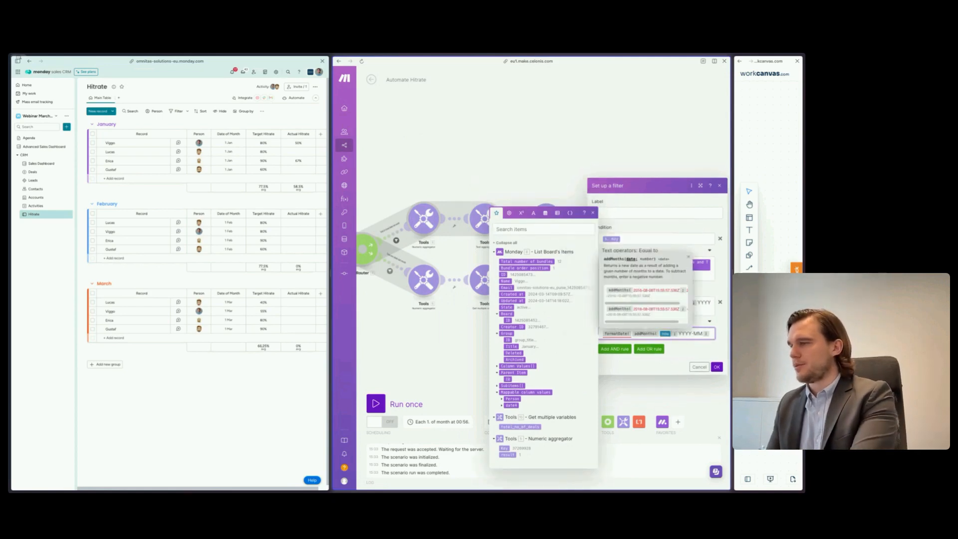
pyautogui.click(503, 405)
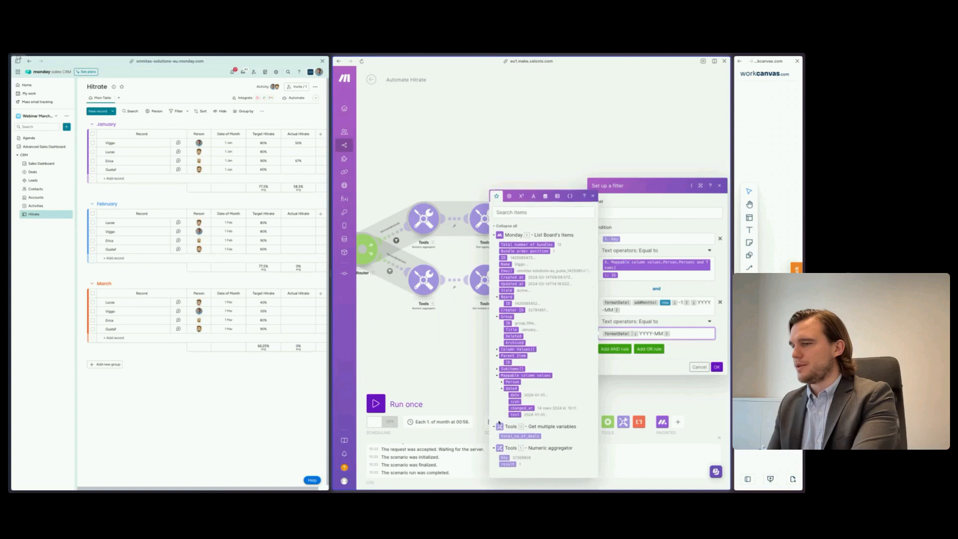
pyautogui.click(514, 395)
pyautogui.click(667, 378)
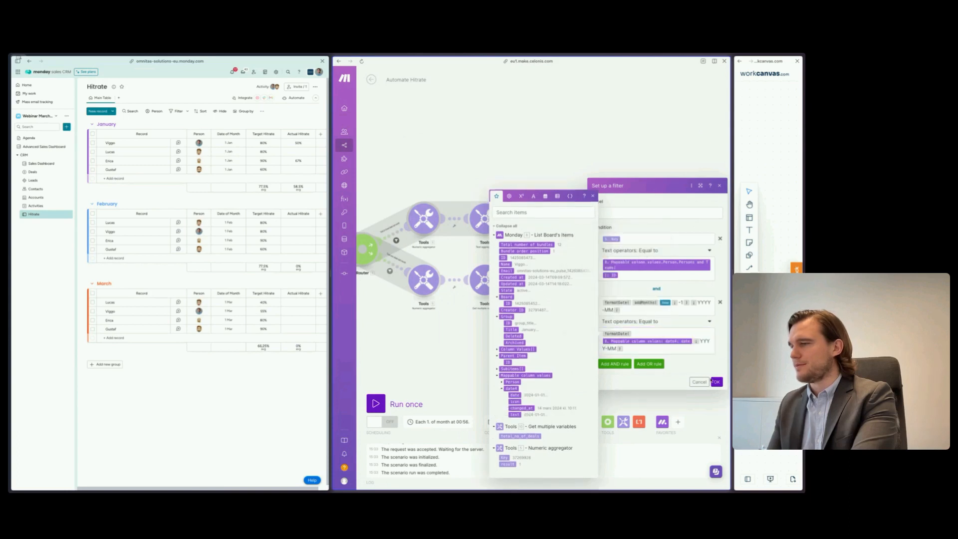
pyautogui.click(717, 383)
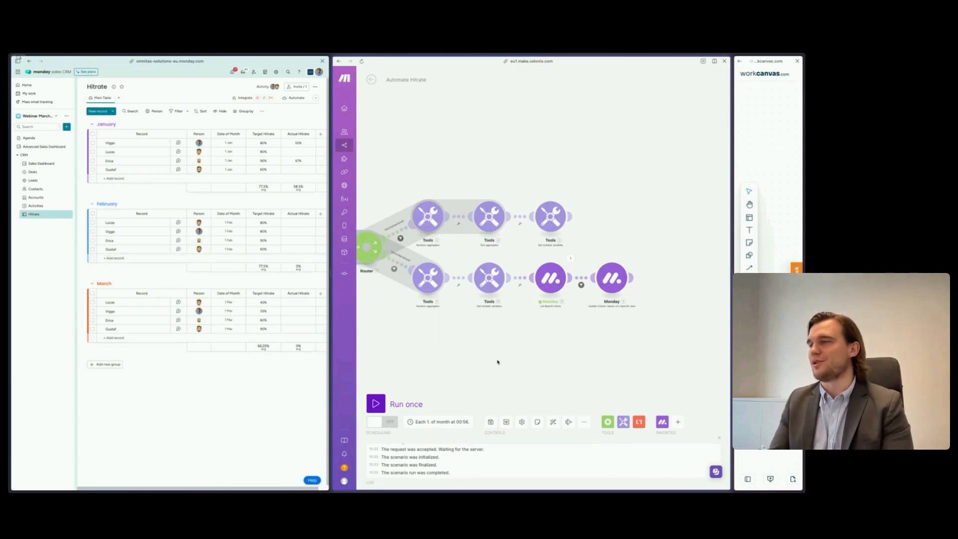
pyautogui.click(490, 422)
# Review the Actual Hitrate value formula in the monday update module
pyautogui.moveTo(449, 367); pyautogui.dragTo(495, 356)
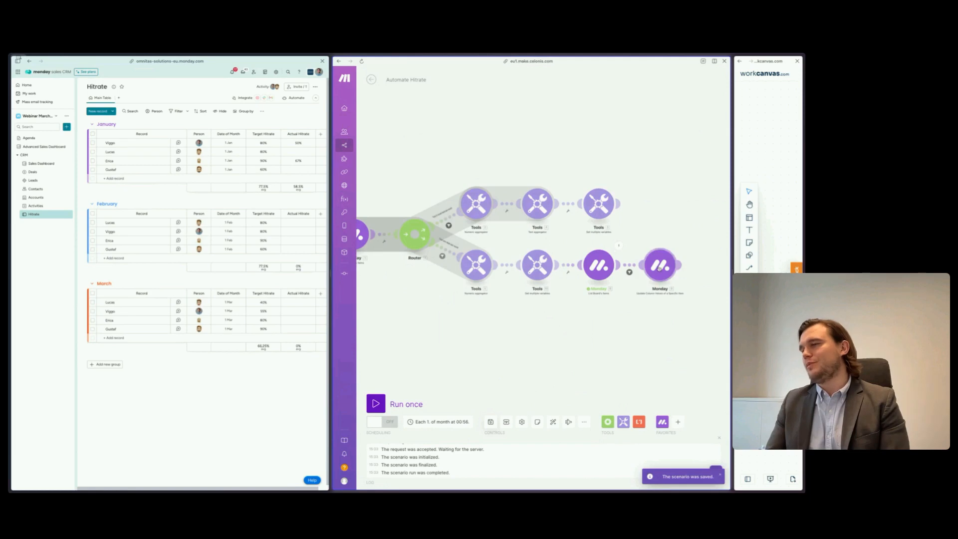
pyautogui.click(660, 267)
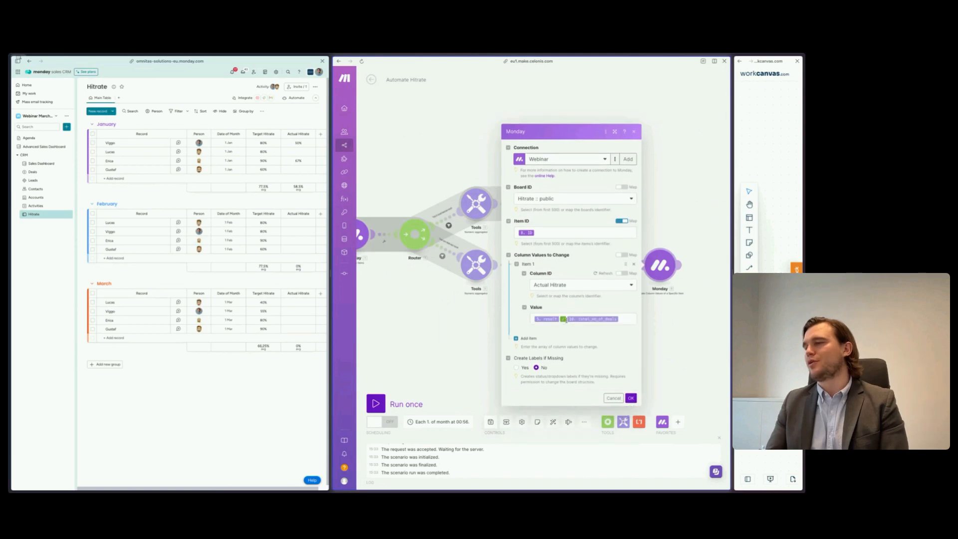
pyautogui.click(565, 320)
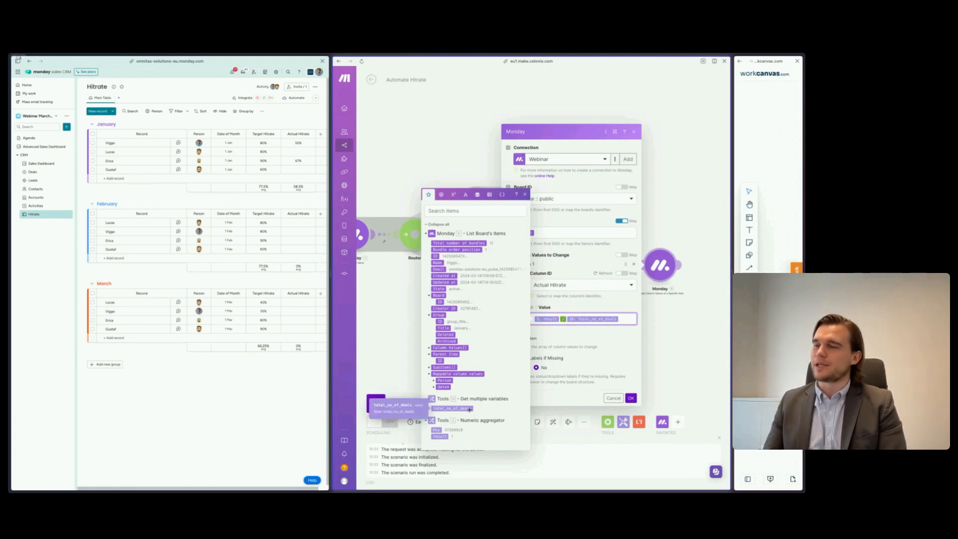
pyautogui.click(632, 397)
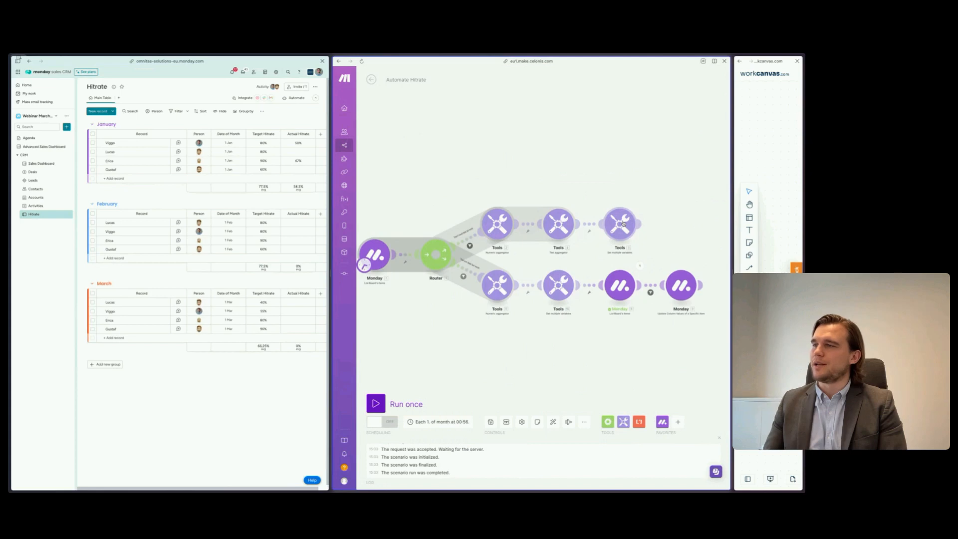
# Review the lower branch's Numeric aggregator settings and the date and array functions available for its Group by field
pyautogui.click(499, 285)
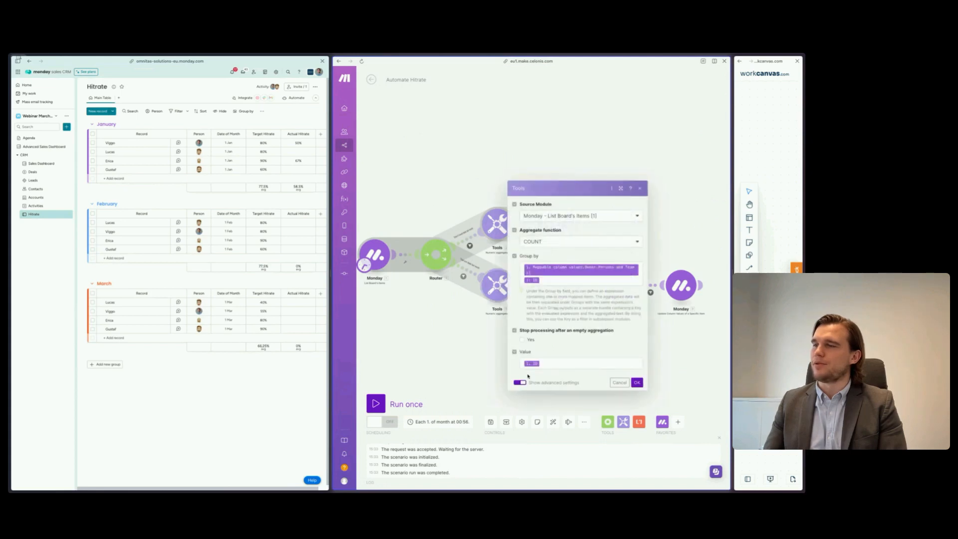
pyautogui.click(470, 341)
pyautogui.click(497, 285)
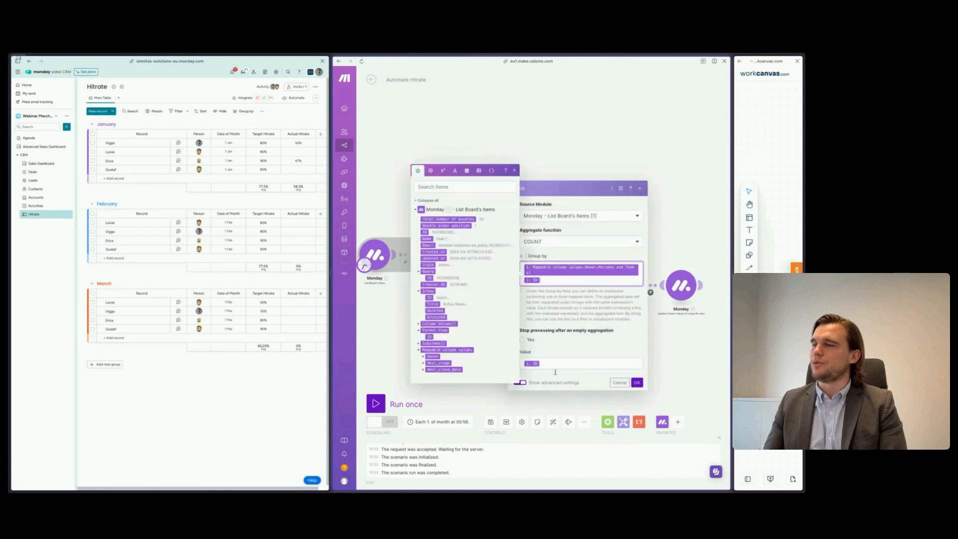
pyautogui.click(466, 170)
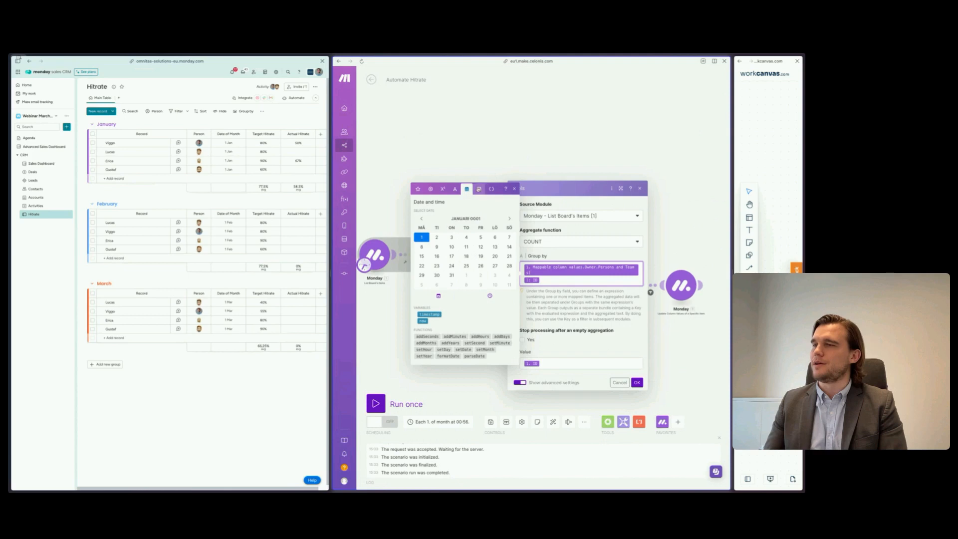
pyautogui.click(478, 189)
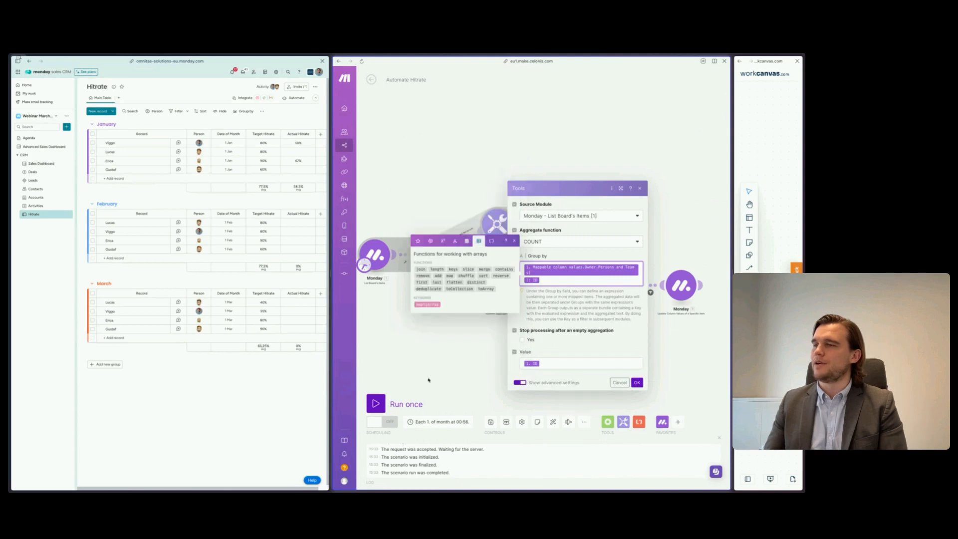
pyautogui.moveTo(451, 276)
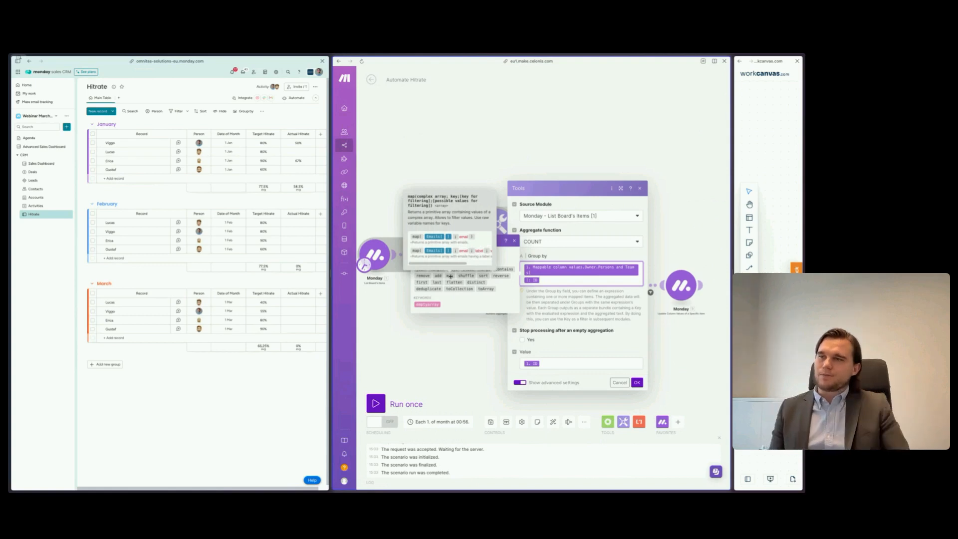
pyautogui.click(468, 348)
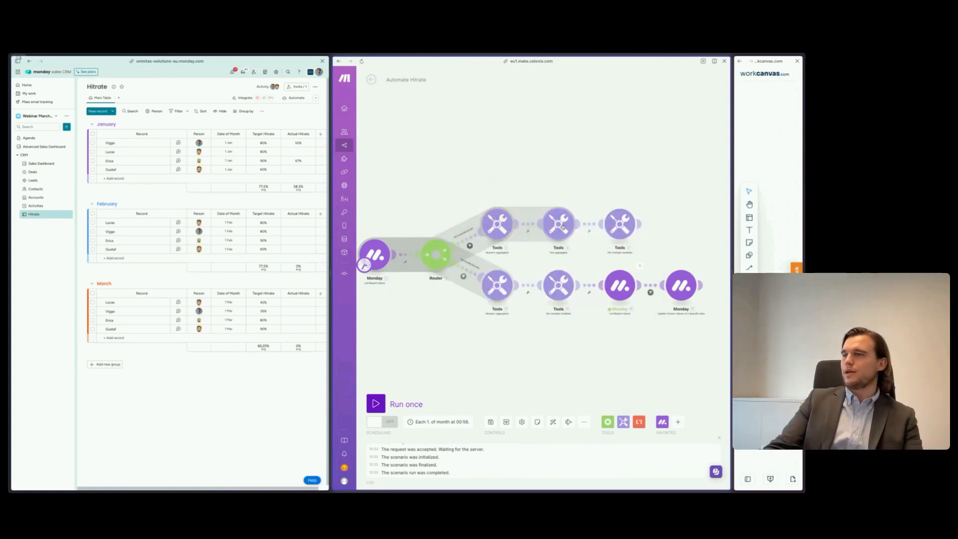
# Examine the Text aggregator's settings and the available flow control modules
pyautogui.click(562, 227)
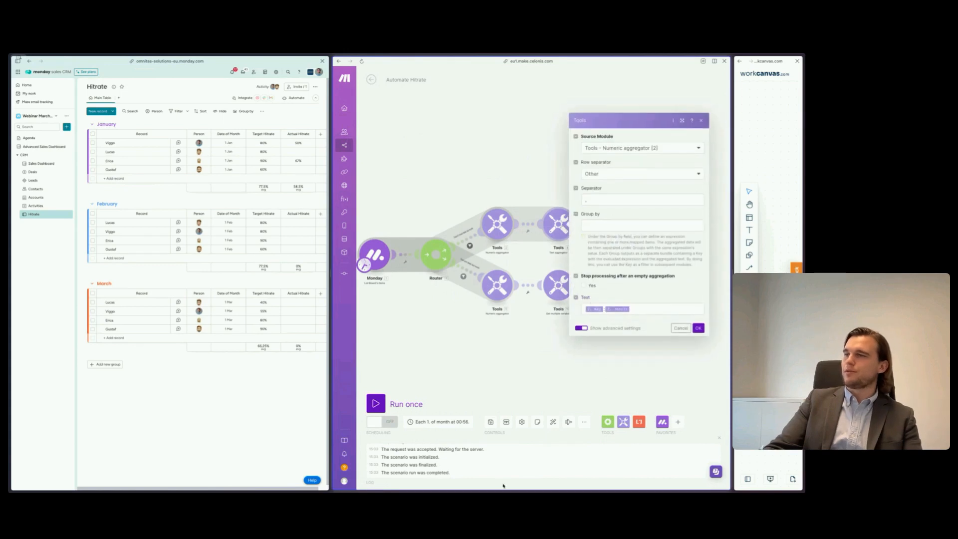
pyautogui.click(612, 417)
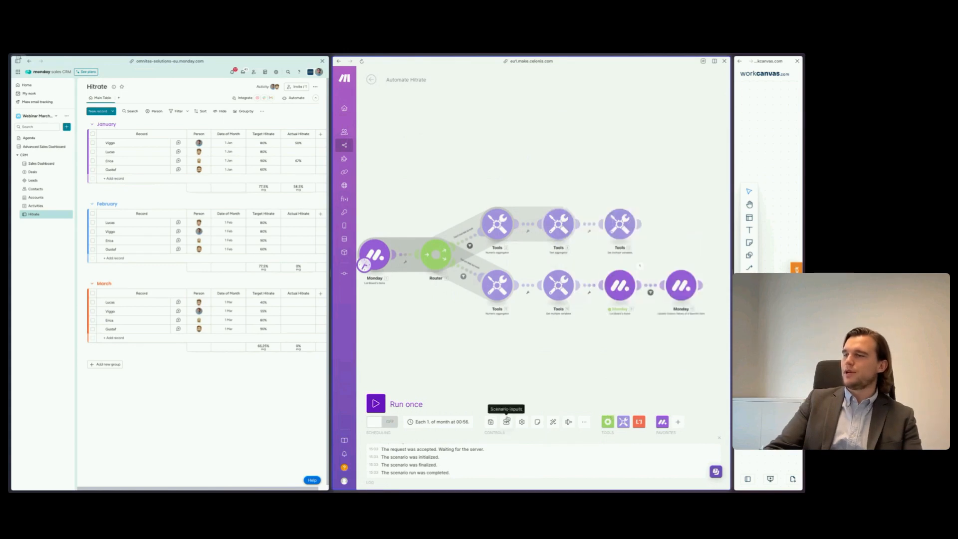
pyautogui.click(607, 425)
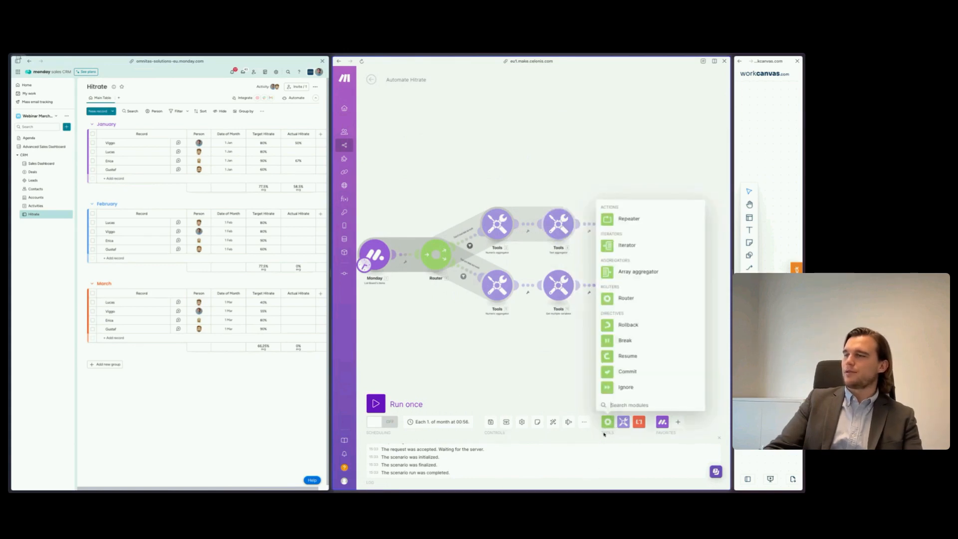
pyautogui.click(496, 335)
pyautogui.moveTo(431, 350); pyautogui.dragTo(463, 351)
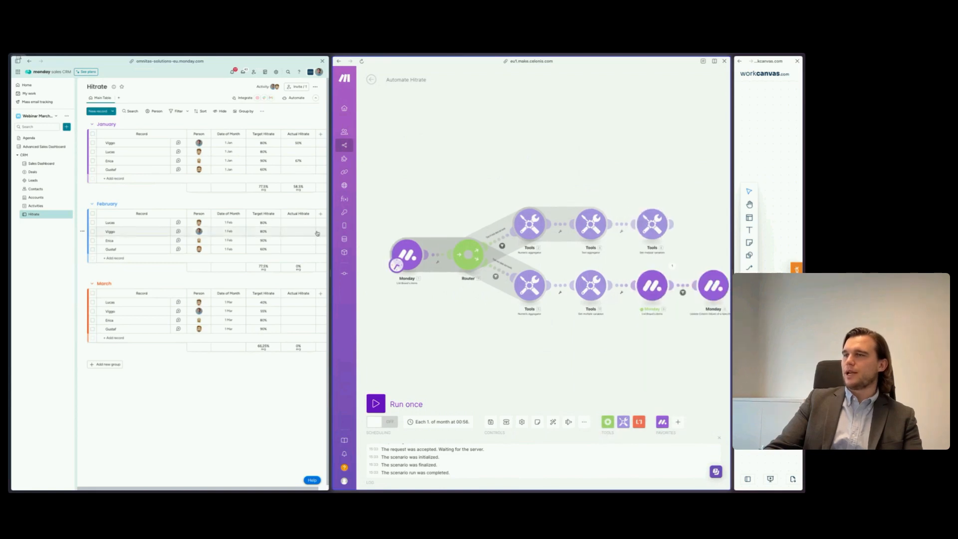
# Widen the Hitrate board's window and set the four February Actual Hitrate values, in row order, to 24, 45, 36 and 50
pyautogui.moveTo(329, 235); pyautogui.dragTo(661, 234)
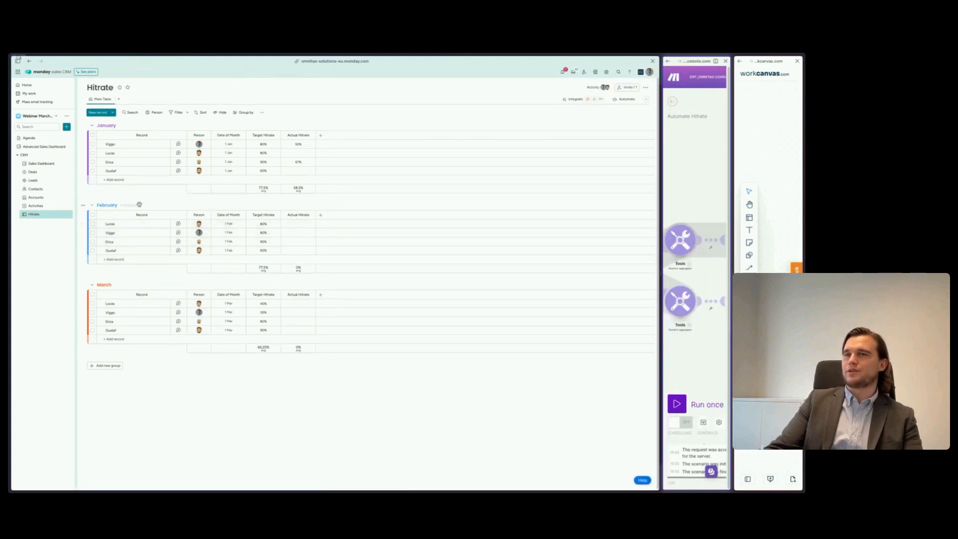
pyautogui.click(294, 224)
pyautogui.click(294, 224)
pyautogui.write('24')
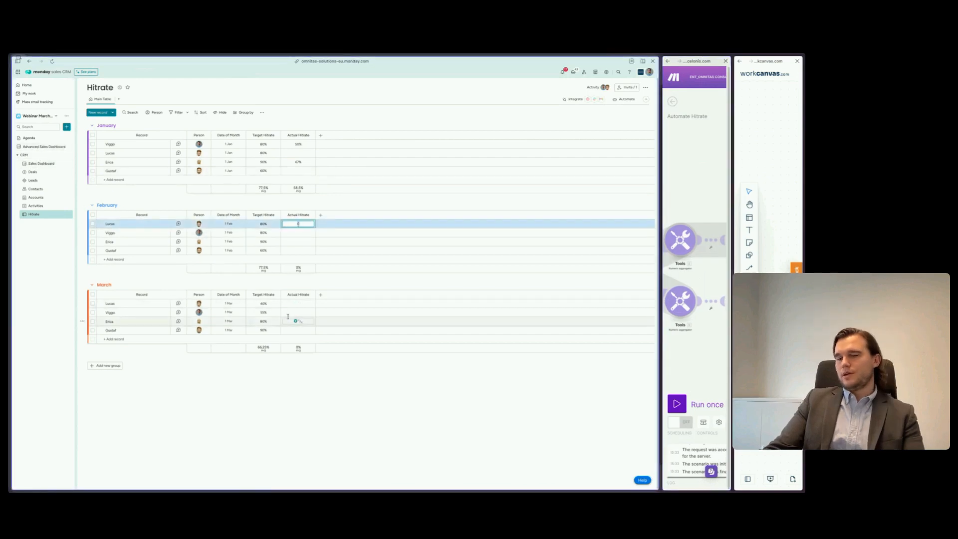
pyautogui.click(296, 233)
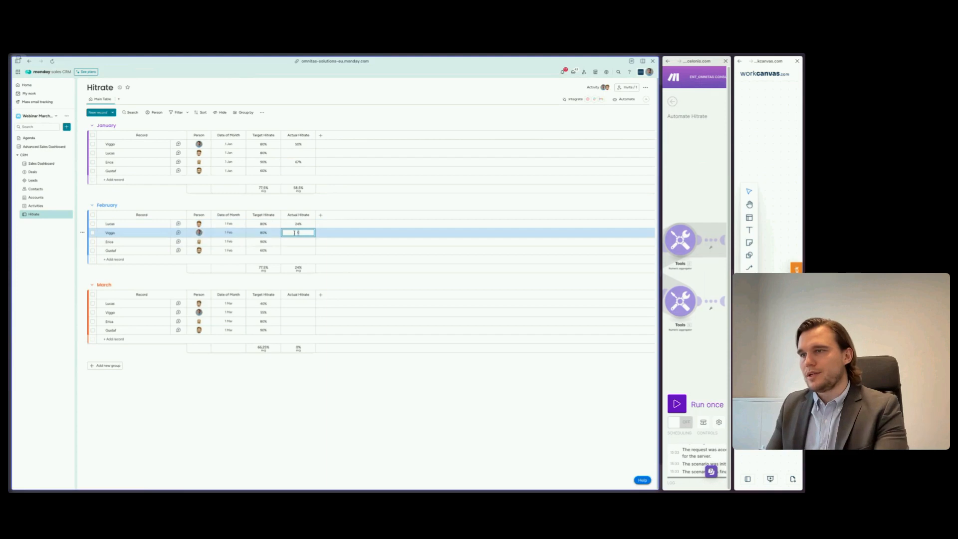
pyautogui.write('45')
pyautogui.click(298, 242)
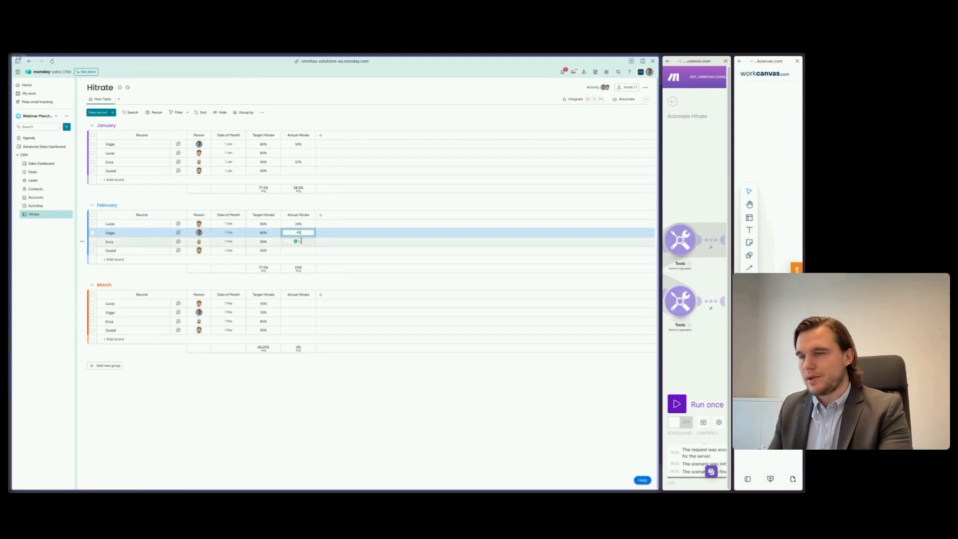
pyautogui.write('36')
pyautogui.click(303, 250)
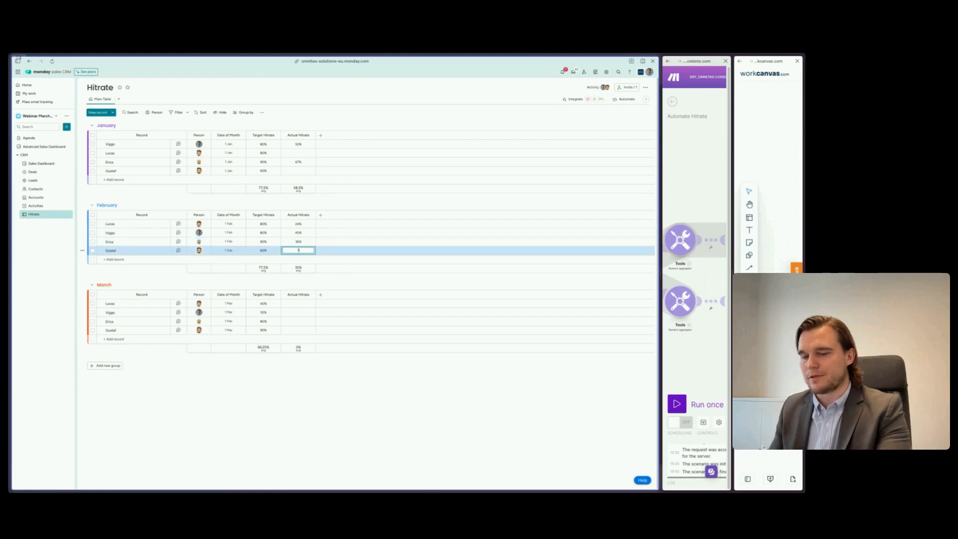
# Set the four March Actual Hitrate values, in row order, to 38, 50, 70 and 69
pyautogui.click(299, 303)
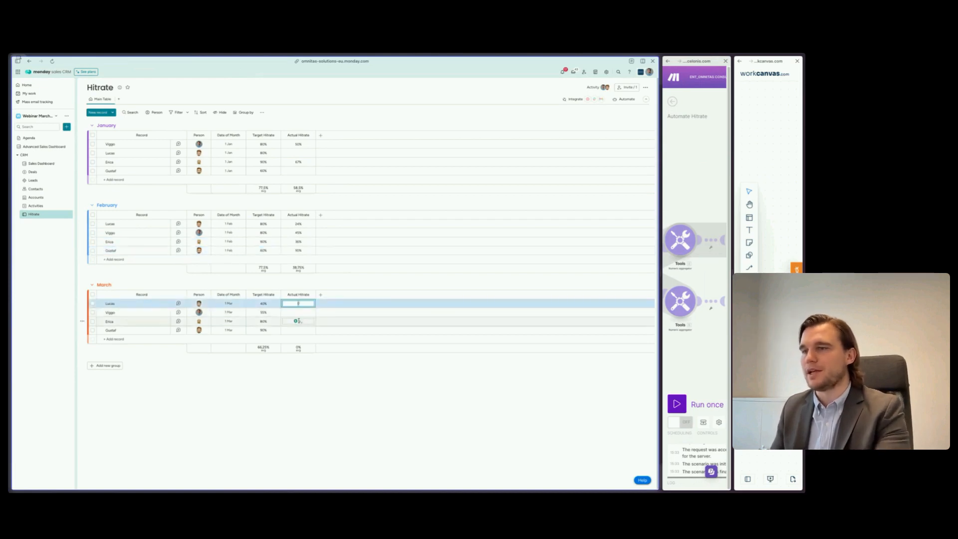
pyautogui.write('38')
pyautogui.press('Return')
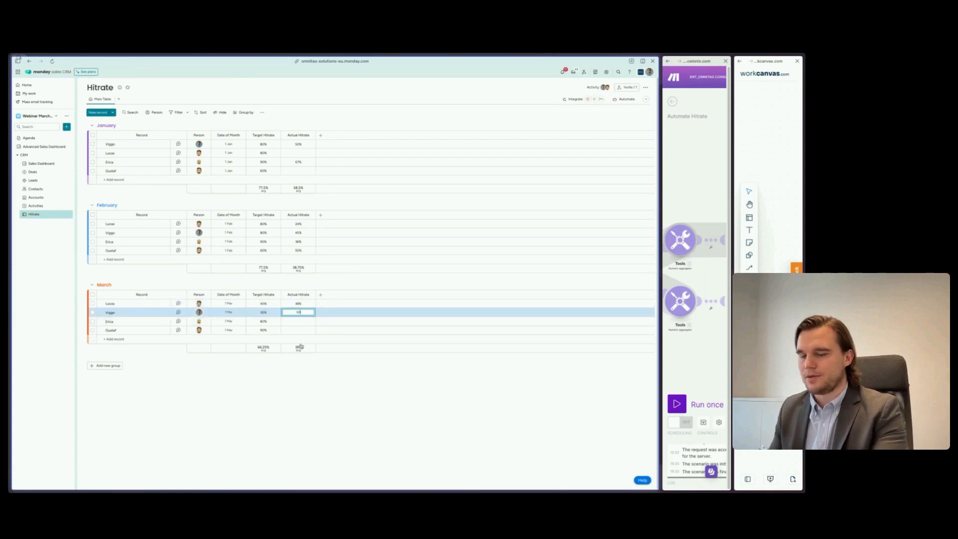
pyautogui.click(301, 322)
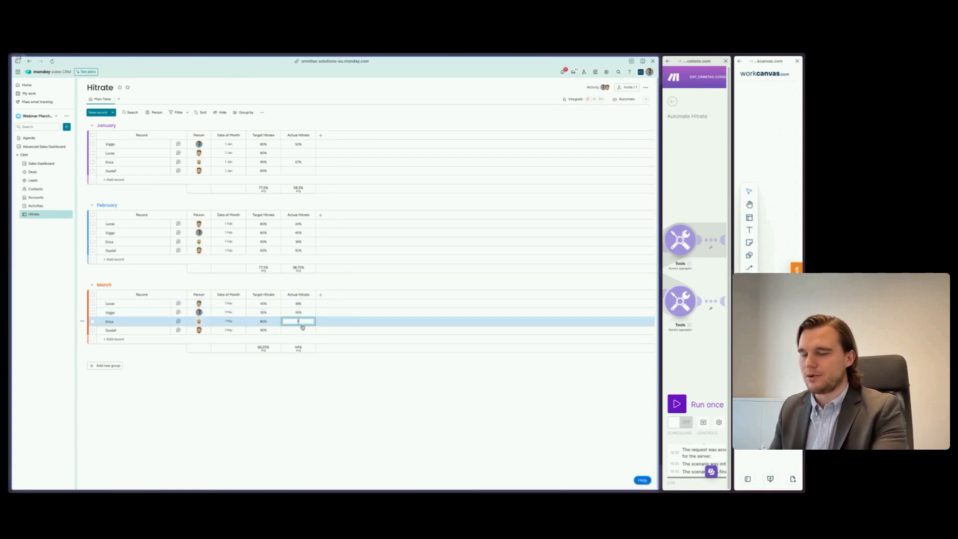
pyautogui.write('70')
pyautogui.press('Return')
pyautogui.write('69')
pyautogui.press('Return')
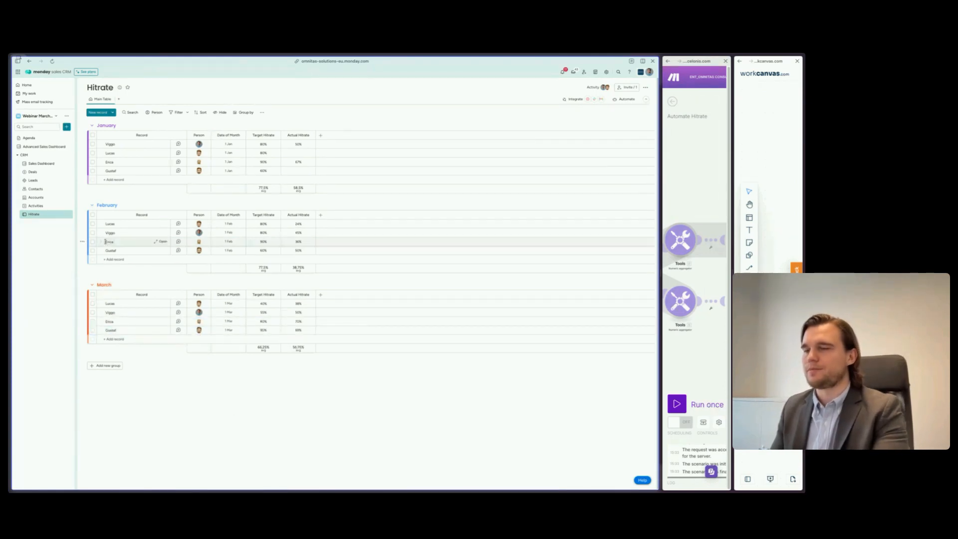
# Compare the Advanced Sales Dashboard's average hitrate chart with the data on the Hitrate and Deals boards
pyautogui.click(60, 148)
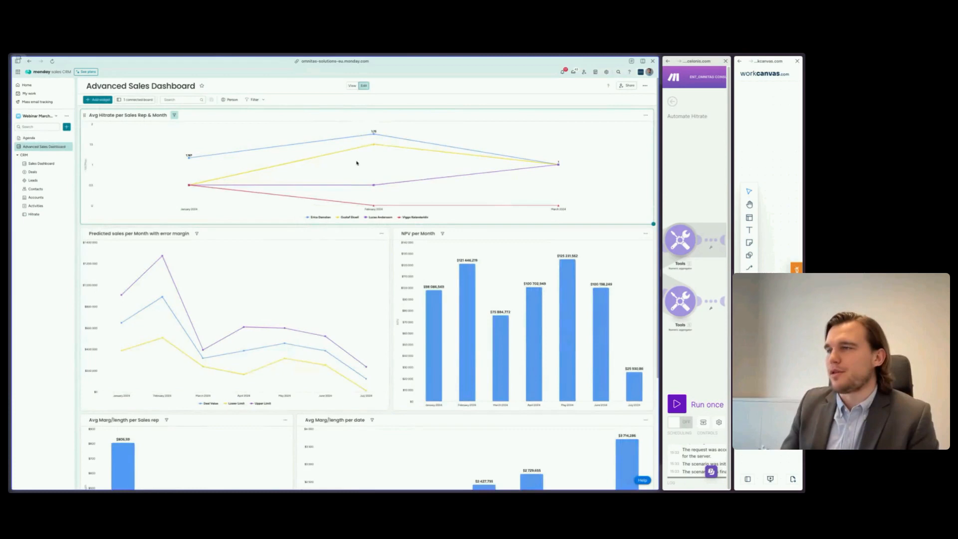
pyautogui.click(34, 214)
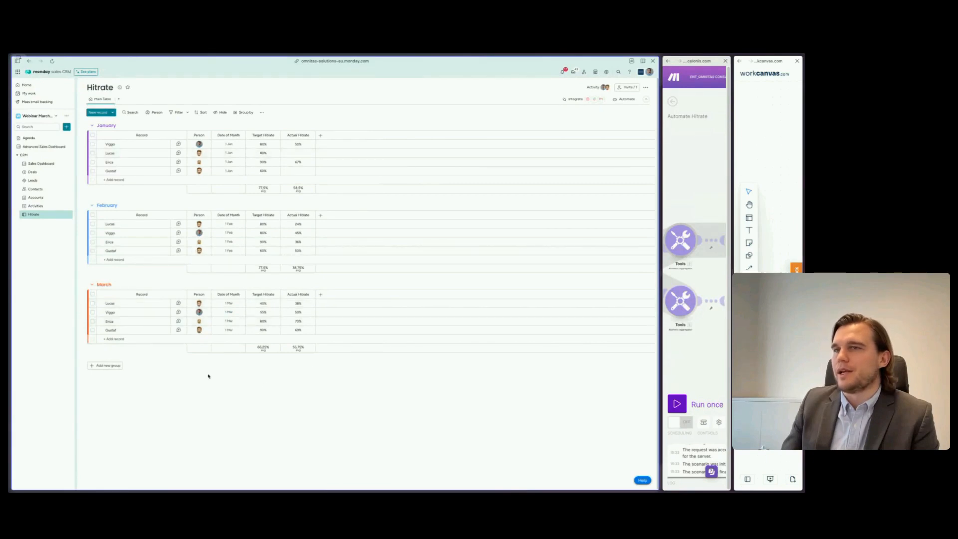
pyautogui.click(32, 172)
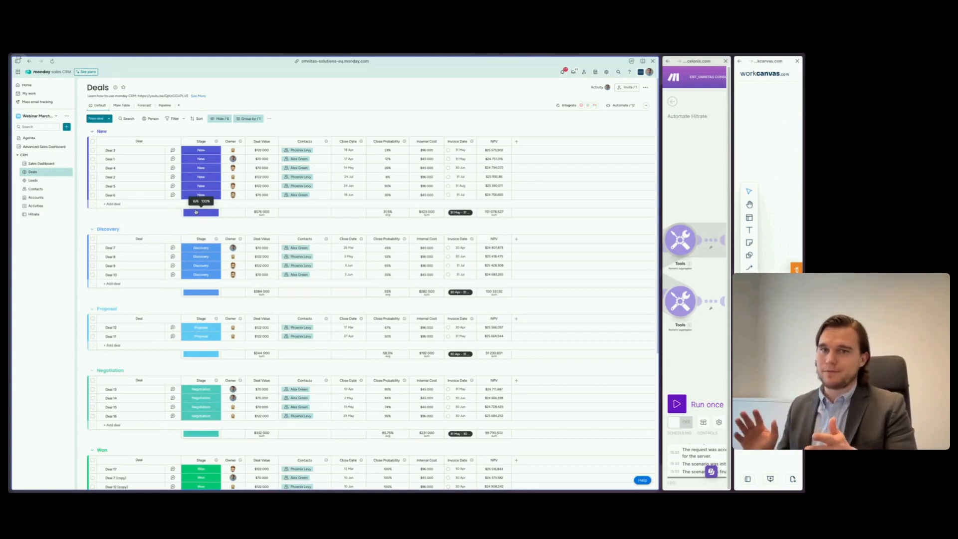
pyautogui.moveTo(12, 173)
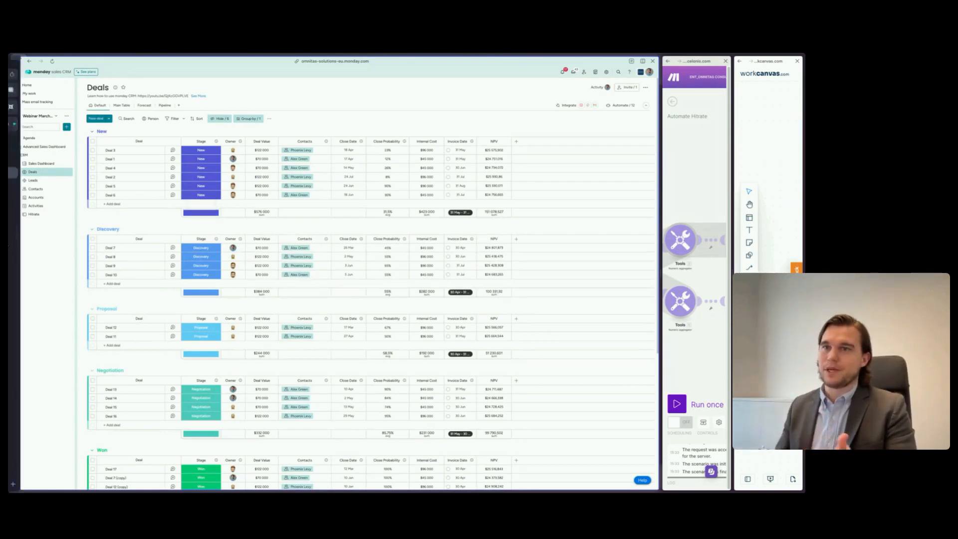
pyautogui.click(34, 214)
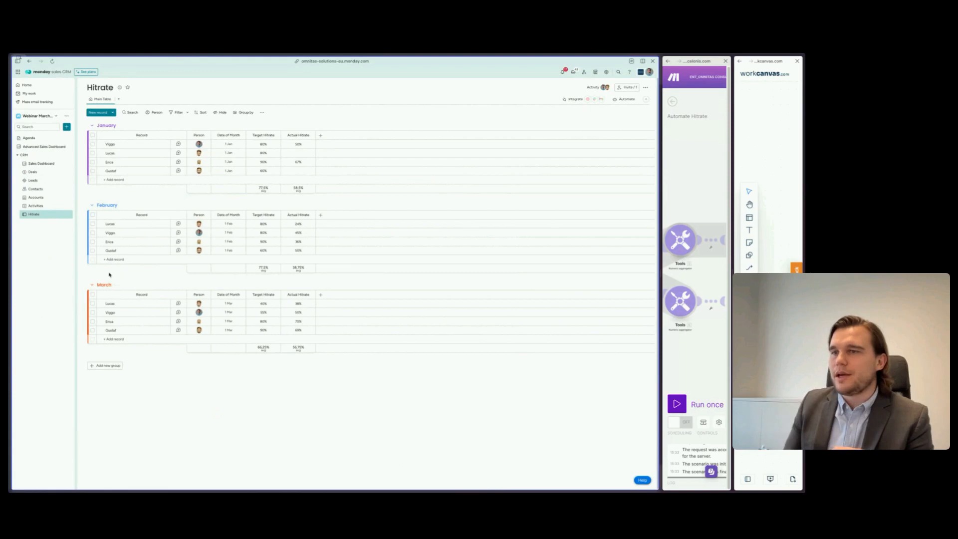
# Add the Hitrate board as a data source to the dashboard's Avg Hitrate per Sales Rep & Month widget
pyautogui.click(46, 147)
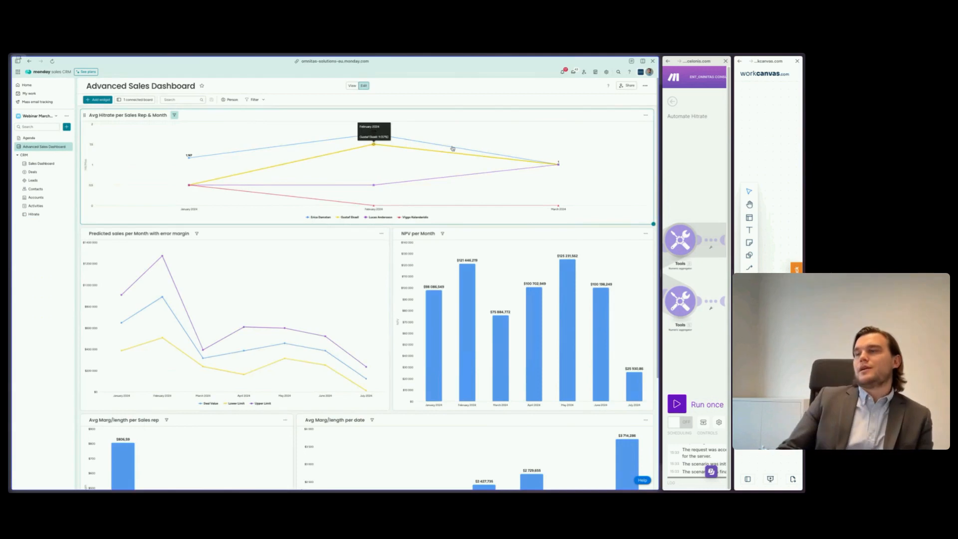
pyautogui.click(645, 115)
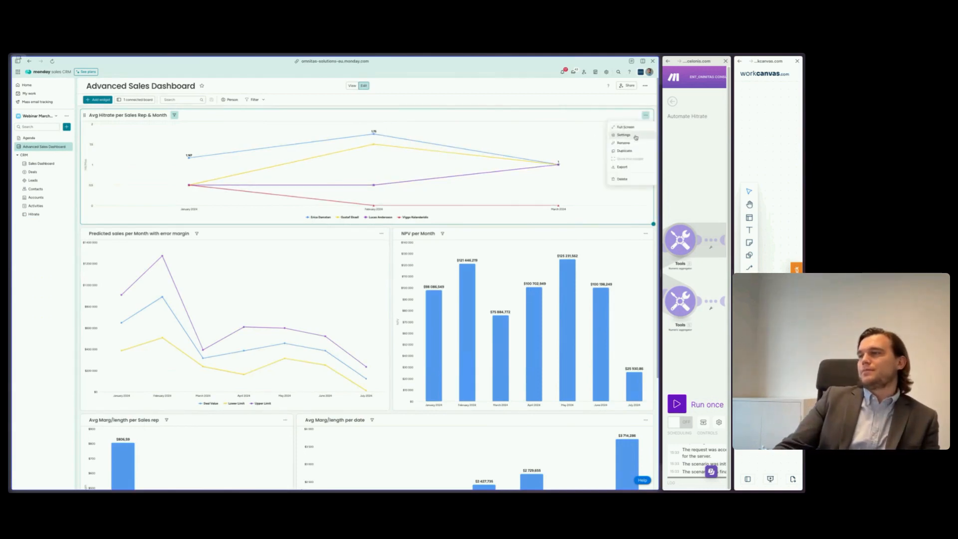
pyautogui.click(624, 136)
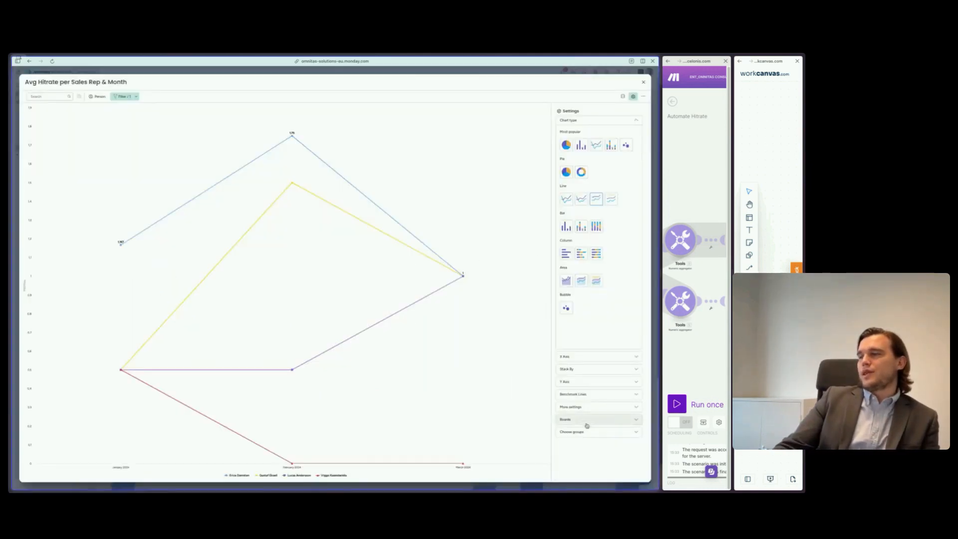
pyautogui.click(580, 300)
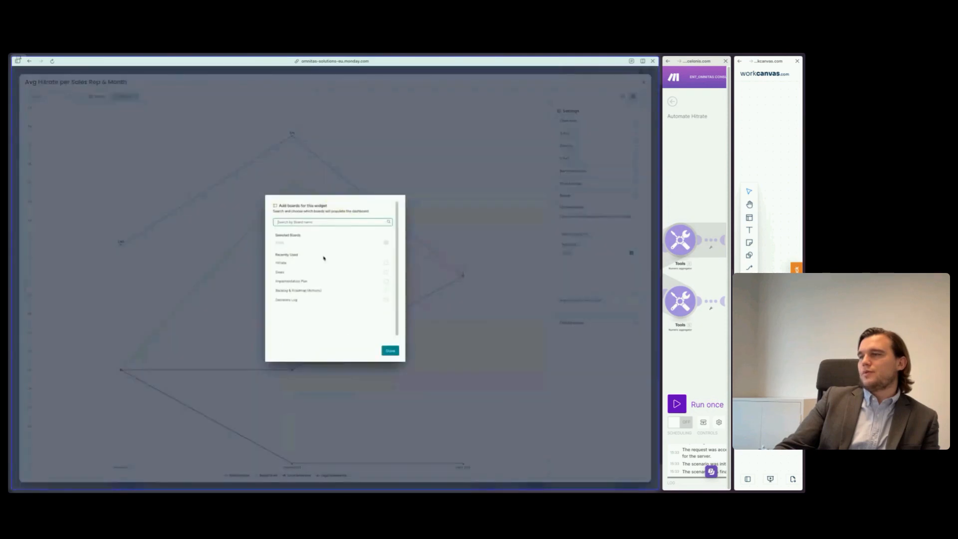
pyautogui.click(306, 264)
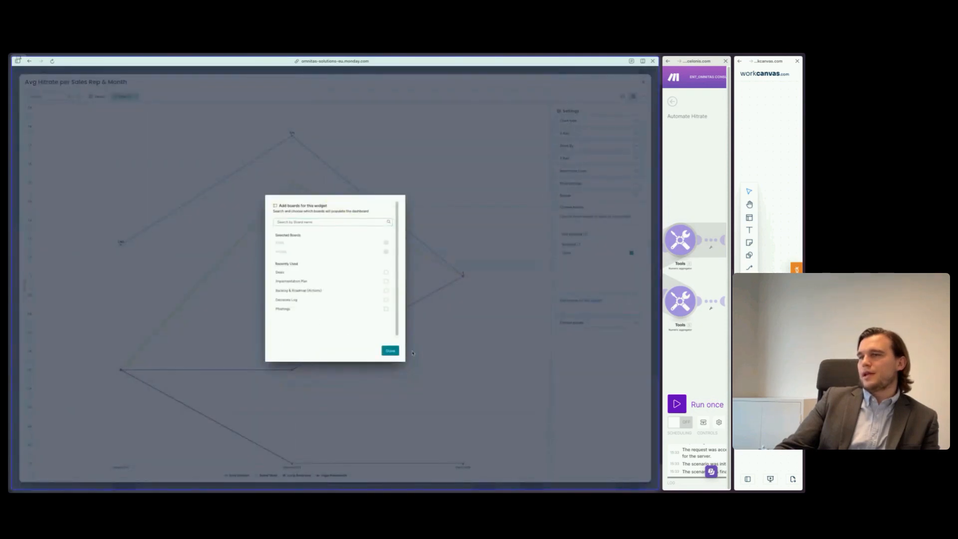
pyautogui.click(391, 351)
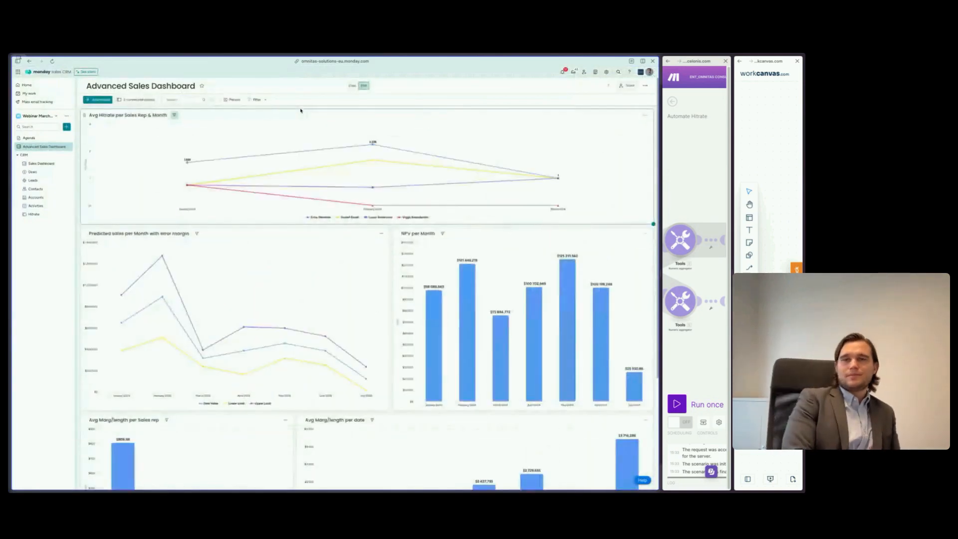
# Switch the Avg Hitrate per Sales Rep & Month widget to a stacked bar chart and deselect the Deals board
pyautogui.click(645, 119)
pyautogui.click(639, 135)
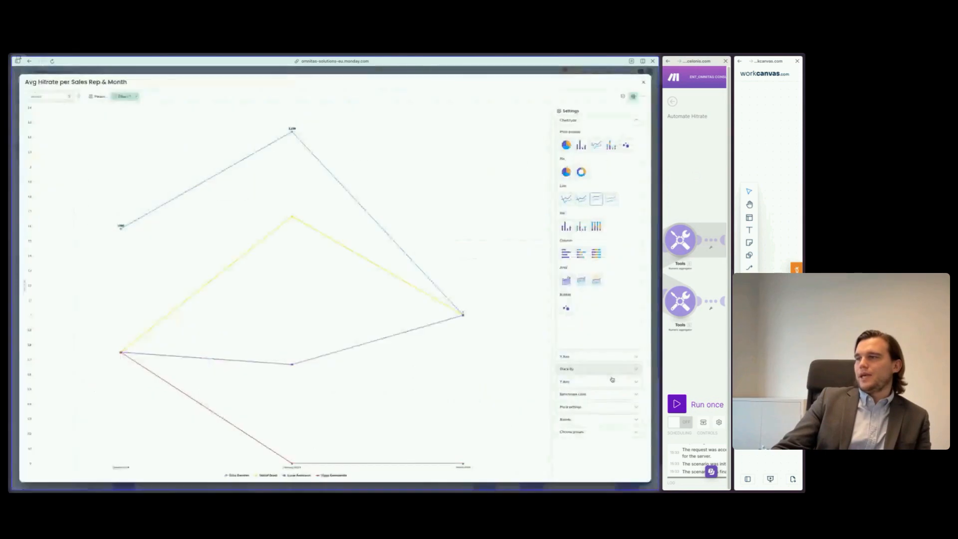
pyautogui.click(611, 146)
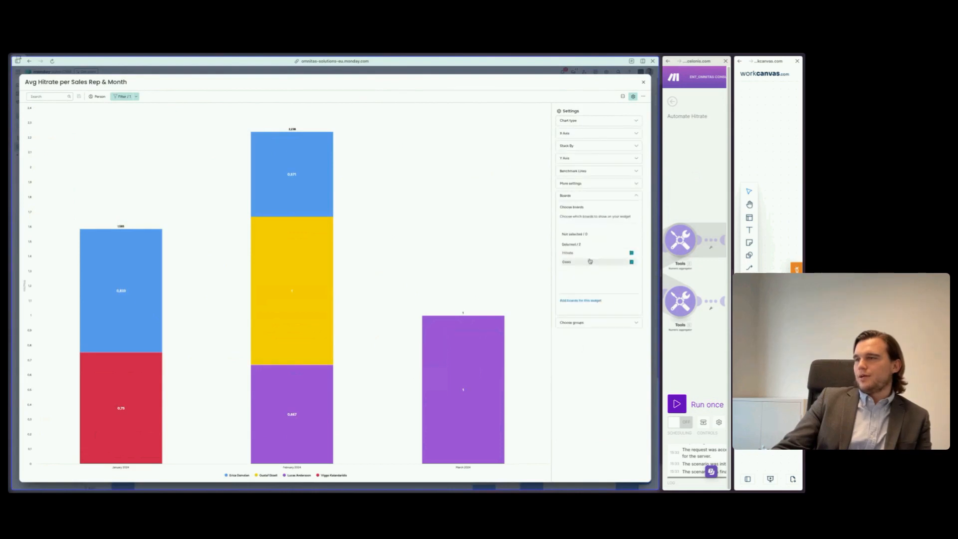
pyautogui.click(583, 158)
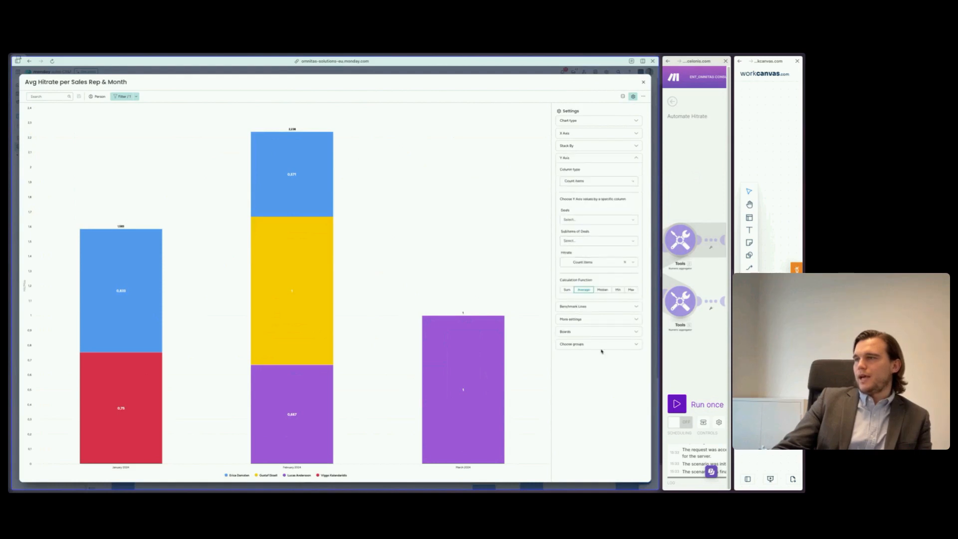
pyautogui.click(596, 332)
pyautogui.click(599, 260)
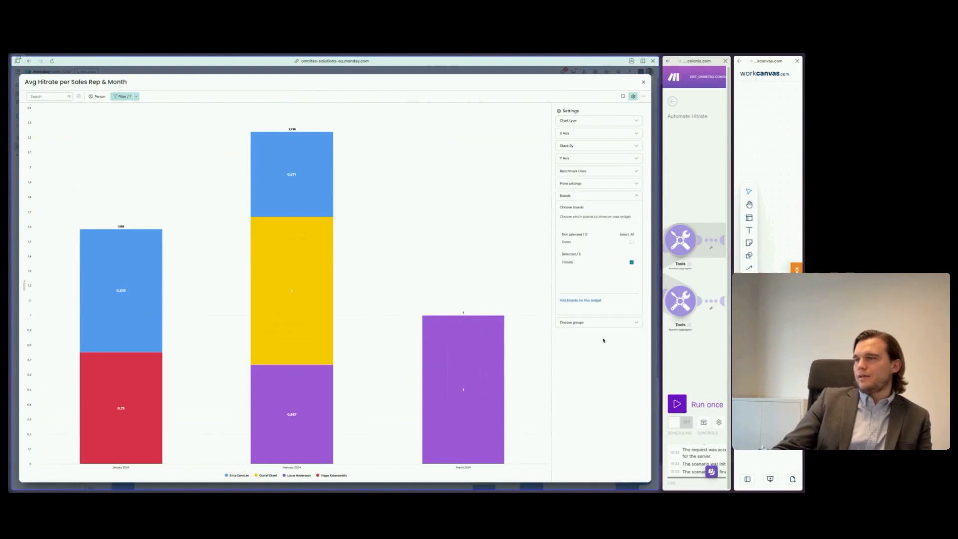
# Keep Count items as the Y axis value and change the widget's chart type to a stacked line chart
pyautogui.click(590, 158)
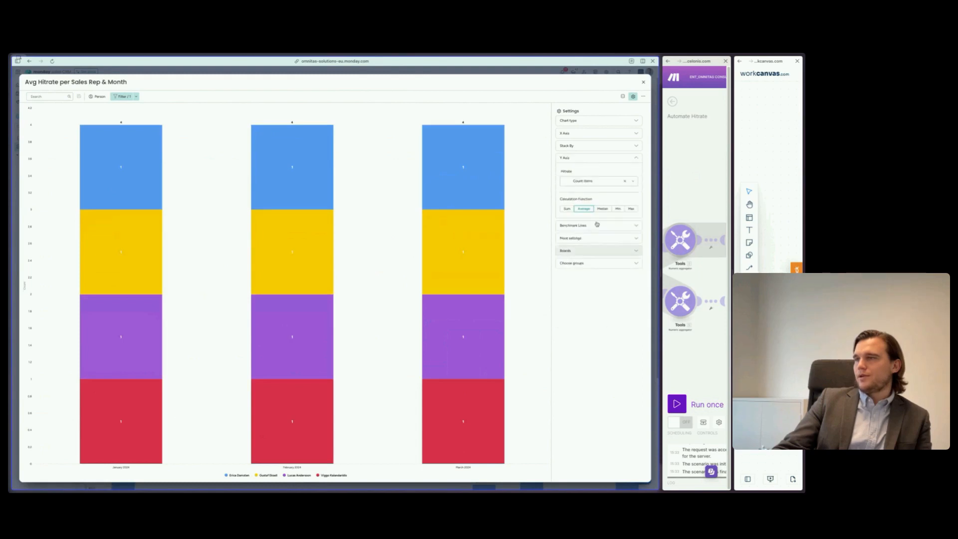
pyautogui.click(590, 185)
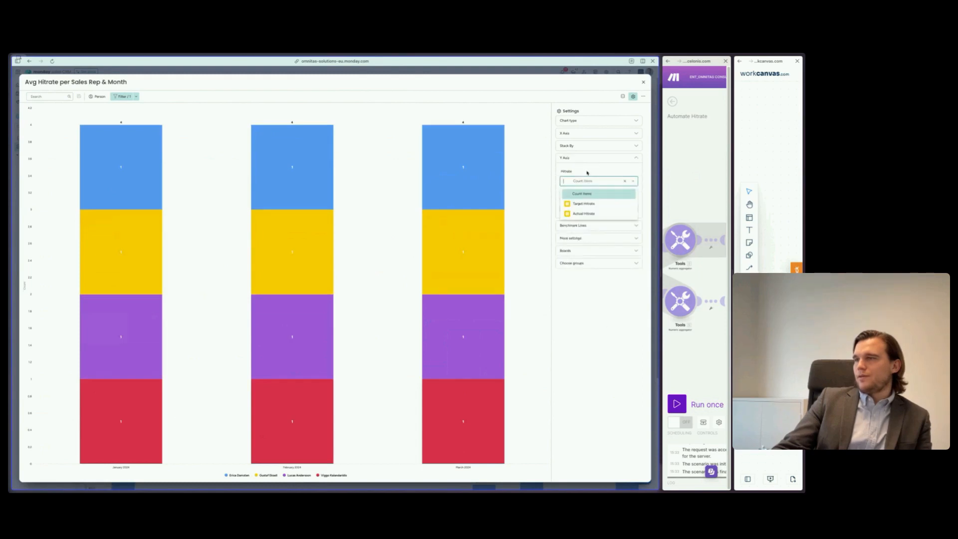
pyautogui.click(592, 193)
pyautogui.click(596, 121)
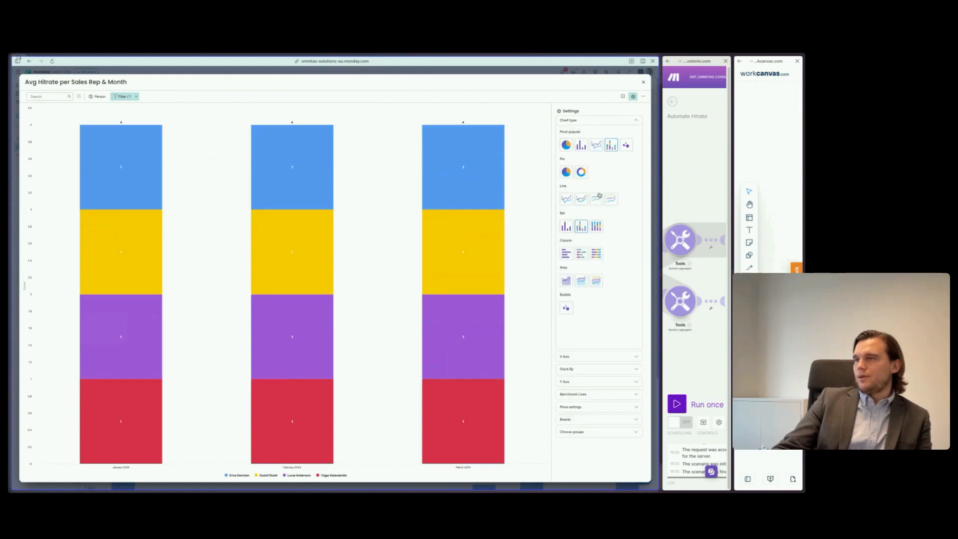
pyautogui.click(597, 146)
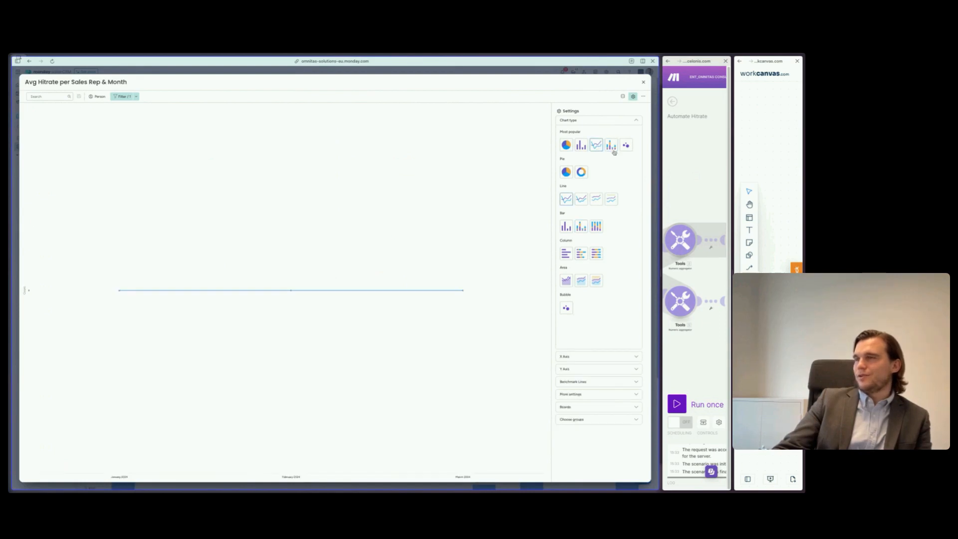
pyautogui.click(597, 198)
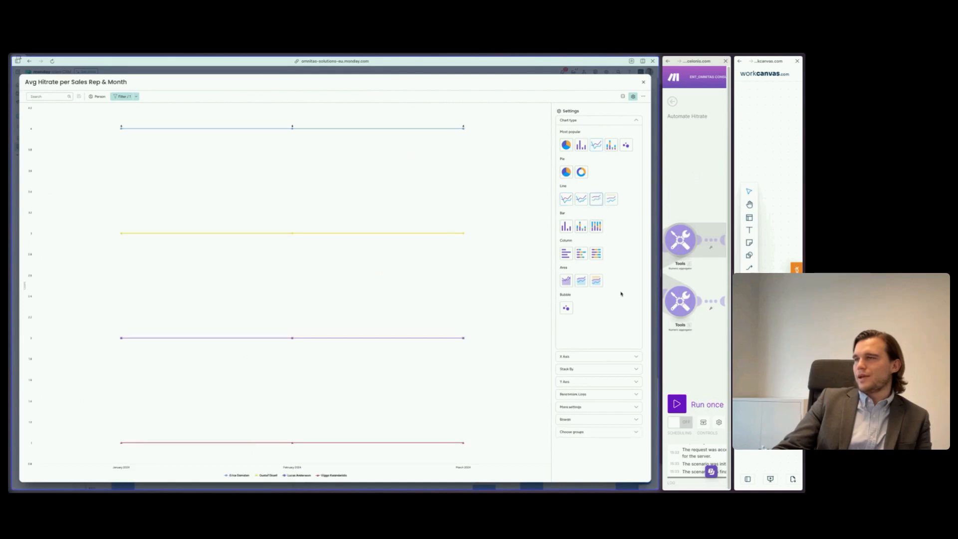
# Check the chart's X axis and Stack By settings, and set its Y axis value to Actual Hitrate
pyautogui.click(623, 356)
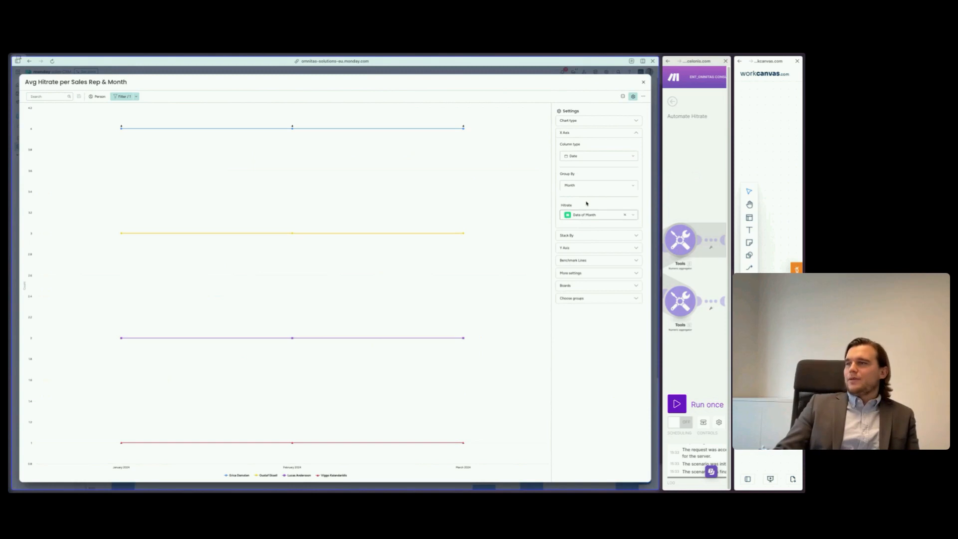
pyautogui.click(585, 235)
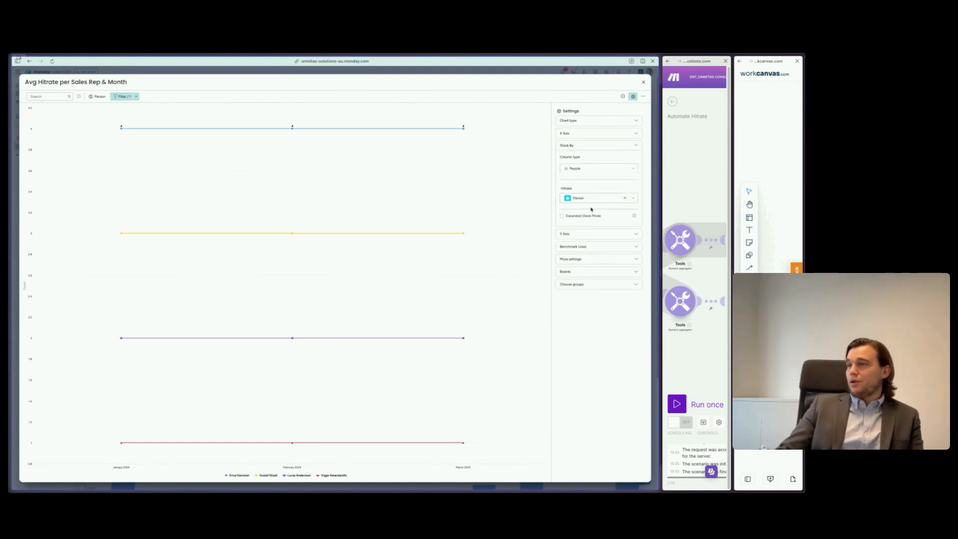
pyautogui.click(583, 233)
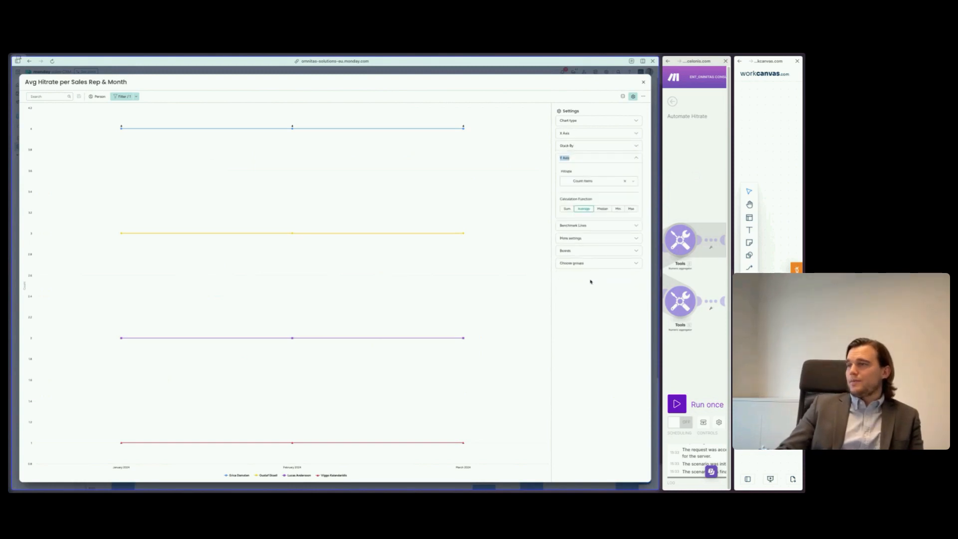
pyautogui.click(595, 181)
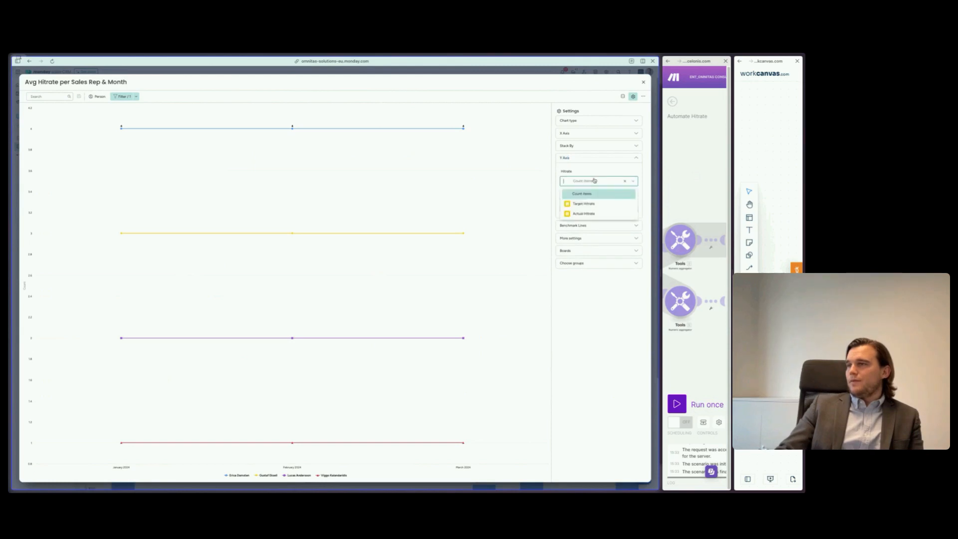
pyautogui.click(581, 214)
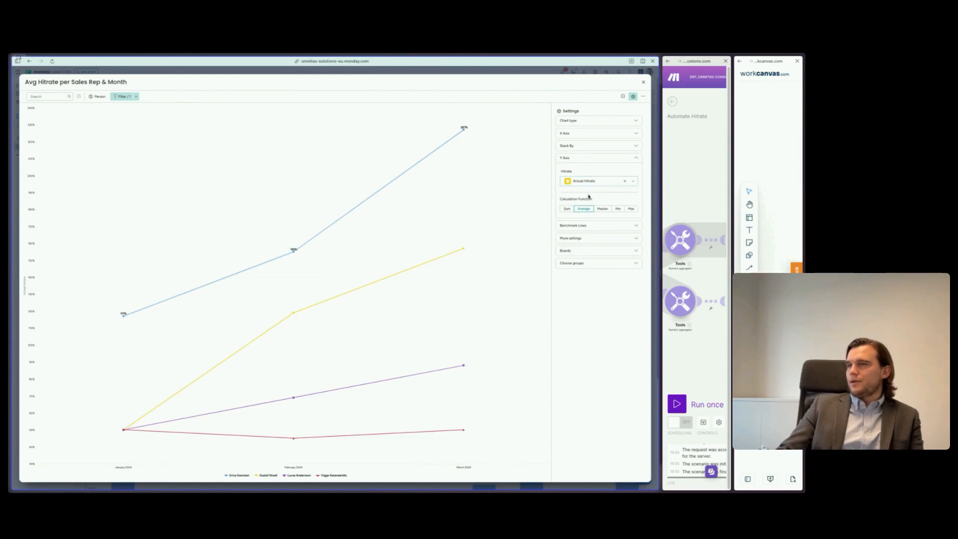
# Change the Avg Hitrate per Sales Rep & Month widget to a line chart and add Target Hitrate to its Y axis beside Actual Hitrate
pyautogui.click(599, 120)
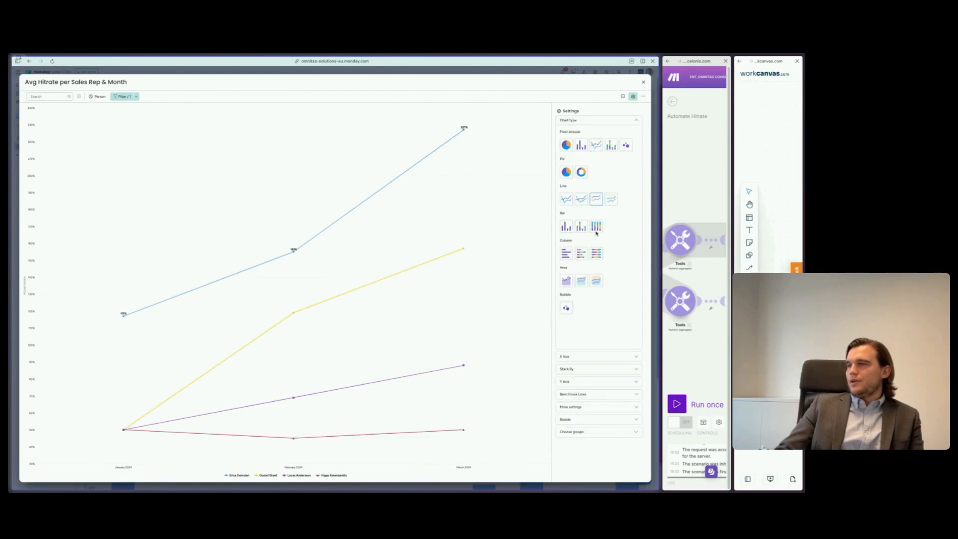
pyautogui.click(596, 146)
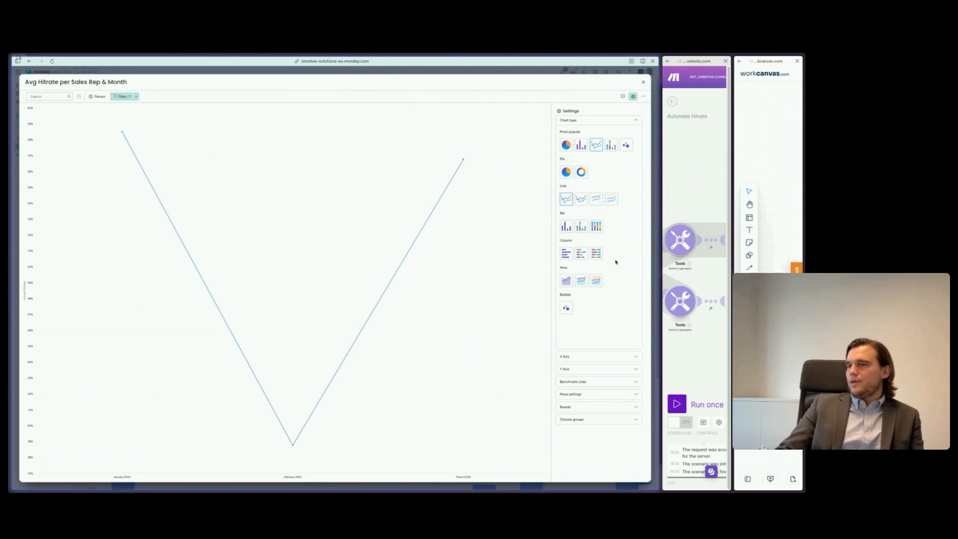
pyautogui.click(580, 370)
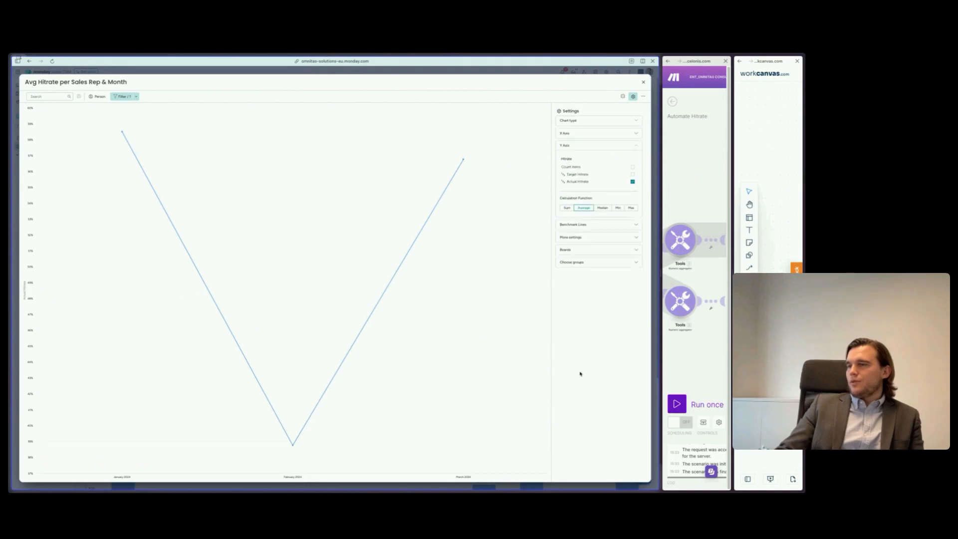
pyautogui.click(633, 174)
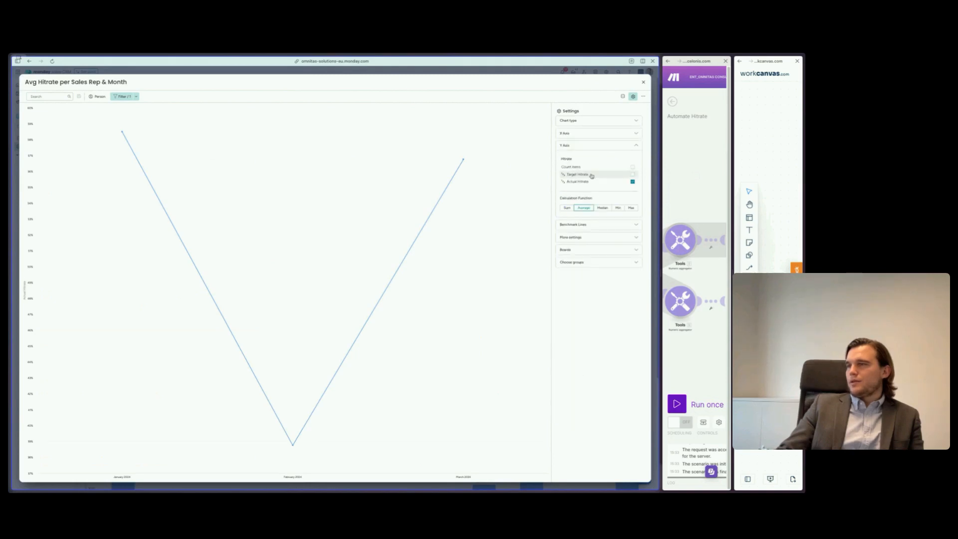
pyautogui.click(579, 134)
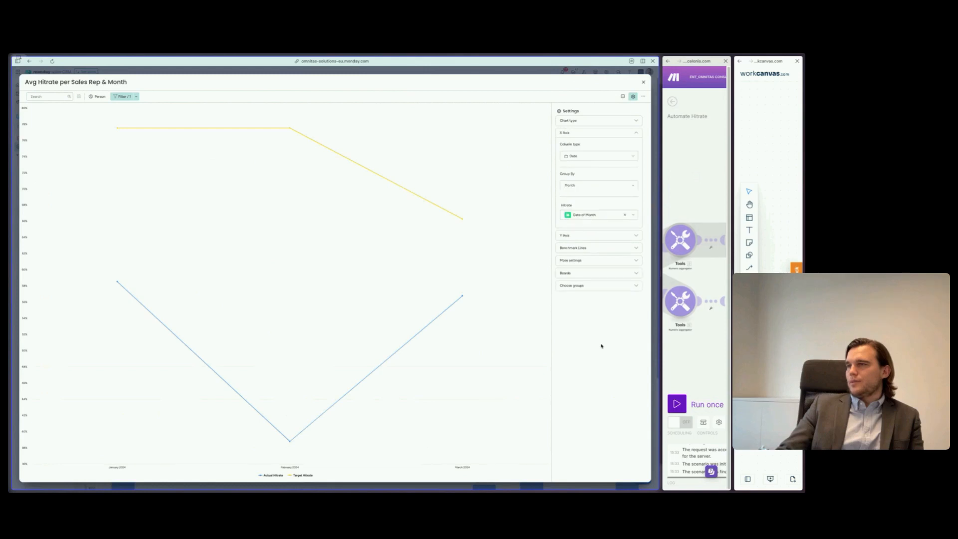
pyautogui.click(592, 235)
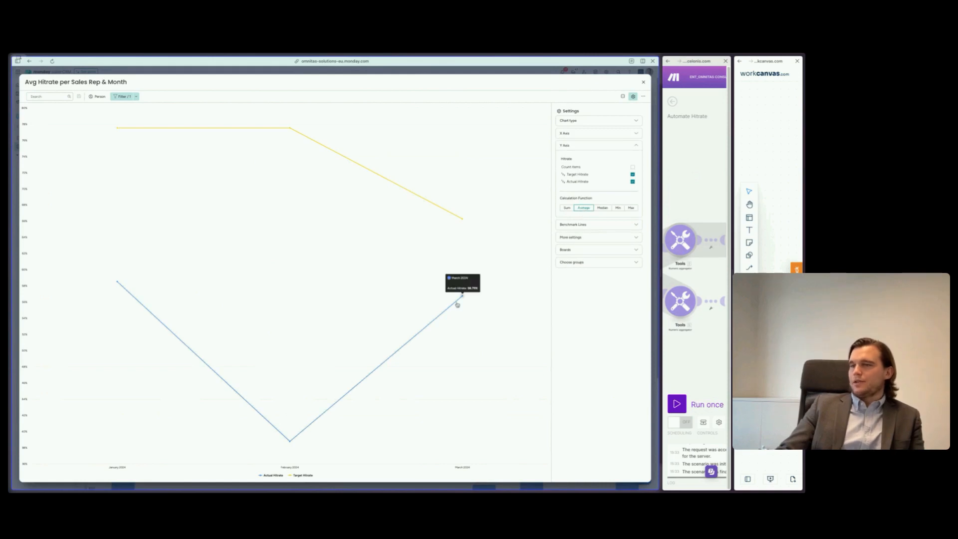
pyautogui.moveTo(468, 260)
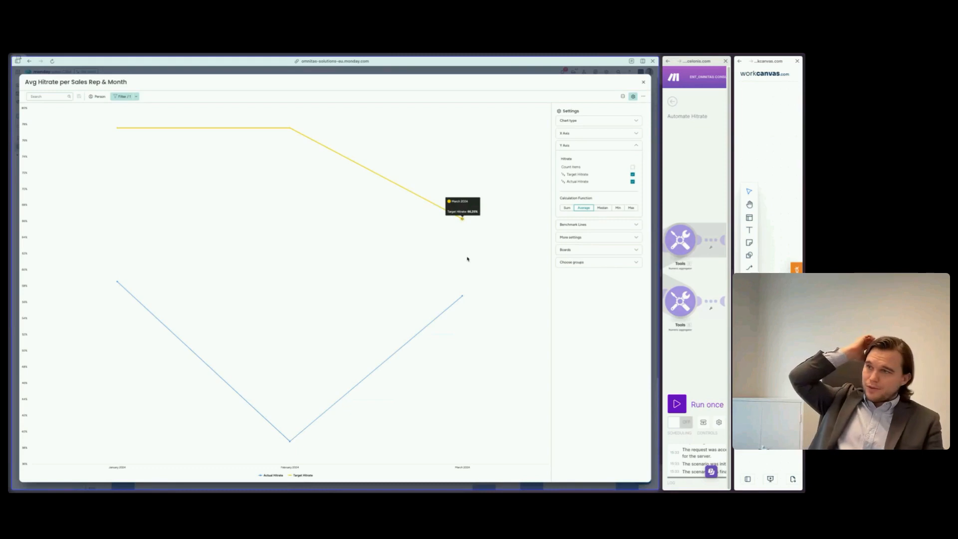
pyautogui.moveTo(451, 301)
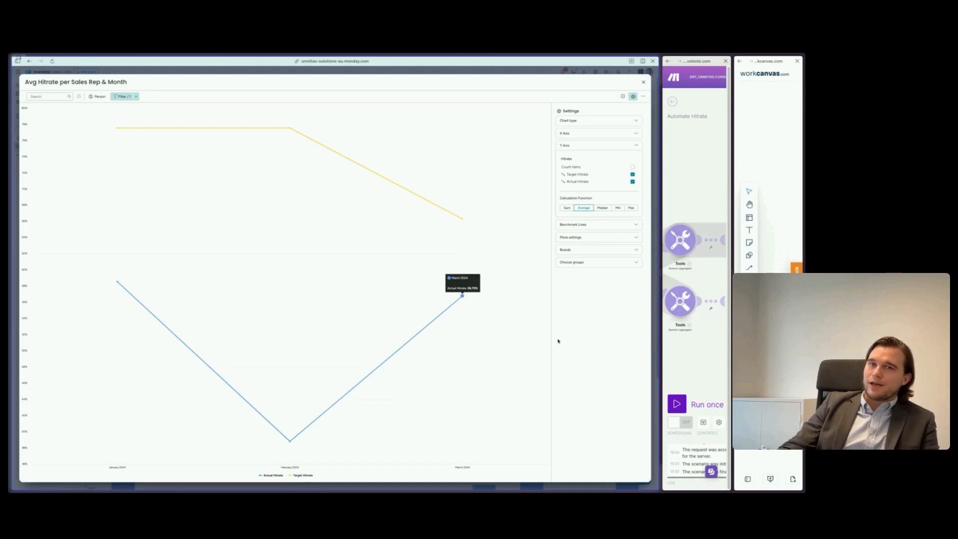
# Show the widget in split mode and look through the monthly hitrate records below the chart
pyautogui.click(624, 97)
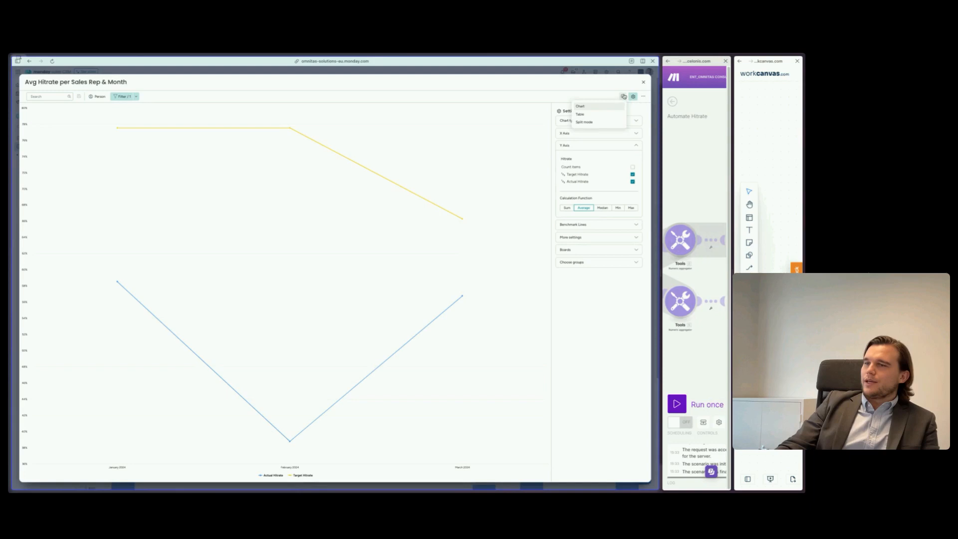
pyautogui.click(589, 122)
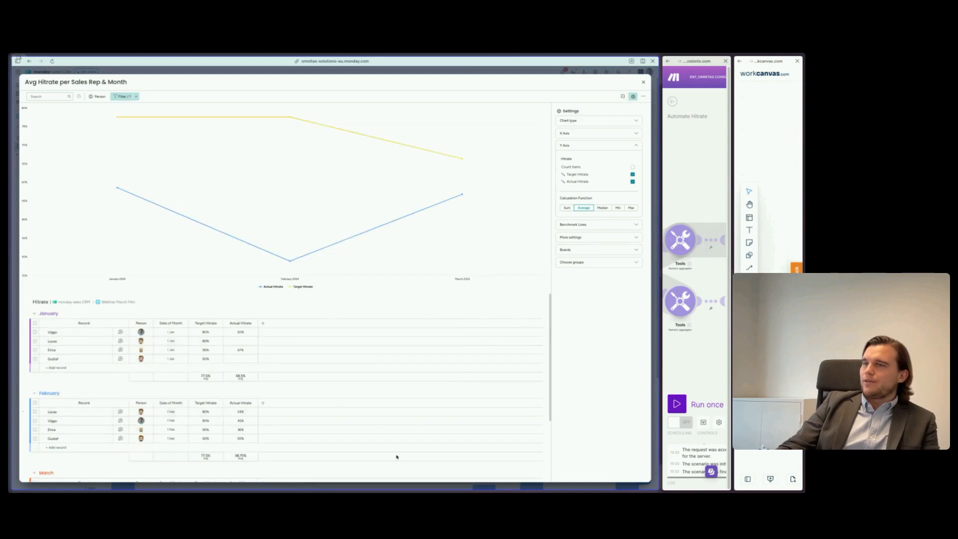
pyautogui.scroll(-3, 356, 390)
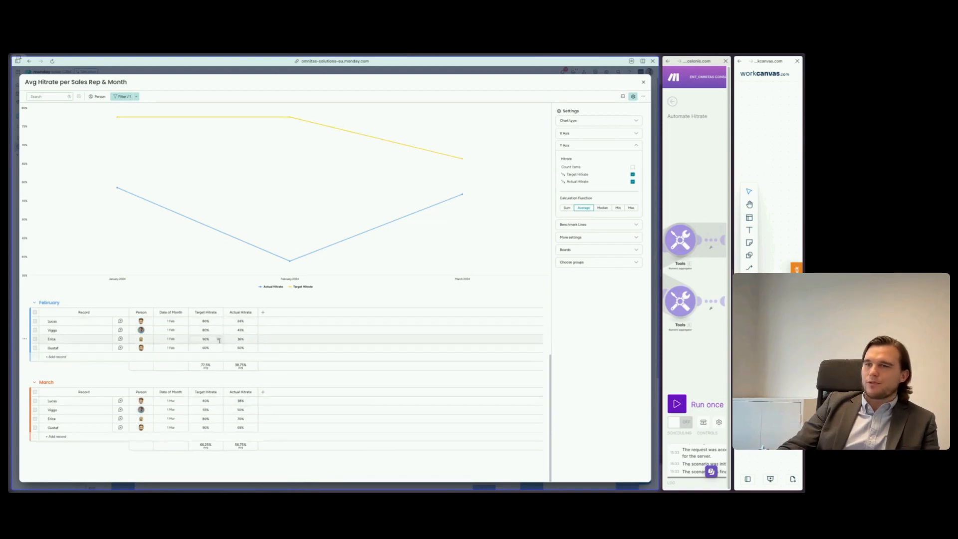
# Preview the widget filtered by the first and second salesperson in turn, clear the person filter and close the widget
pyautogui.click(98, 96)
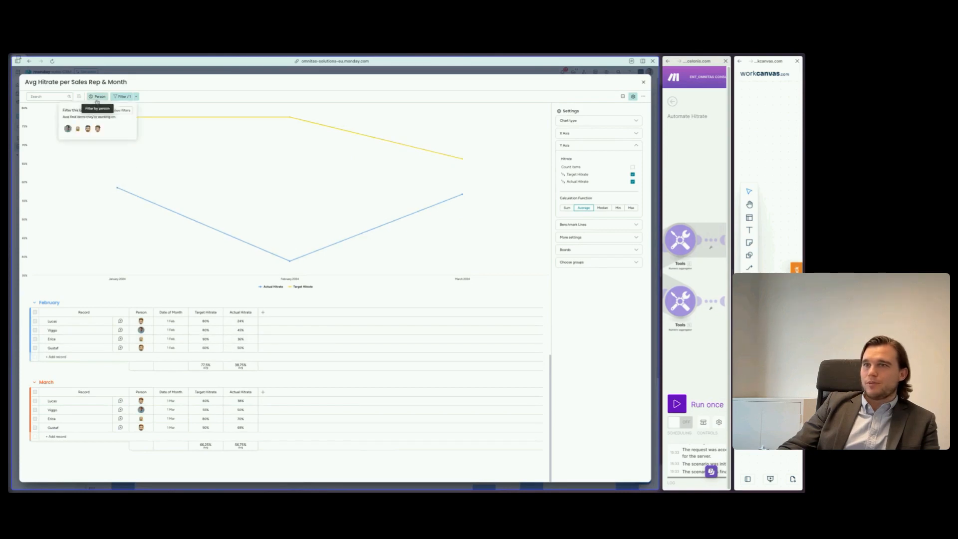
pyautogui.click(67, 129)
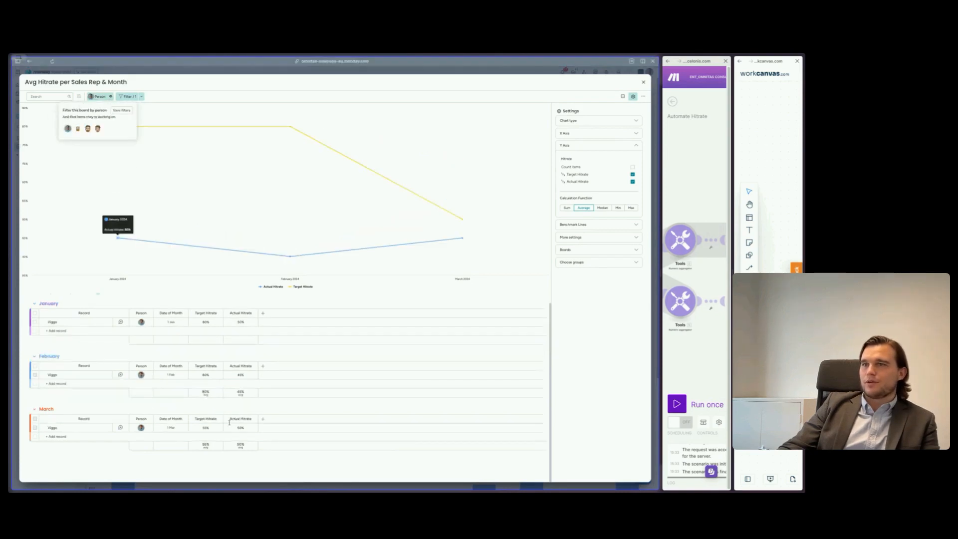
pyautogui.click(78, 129)
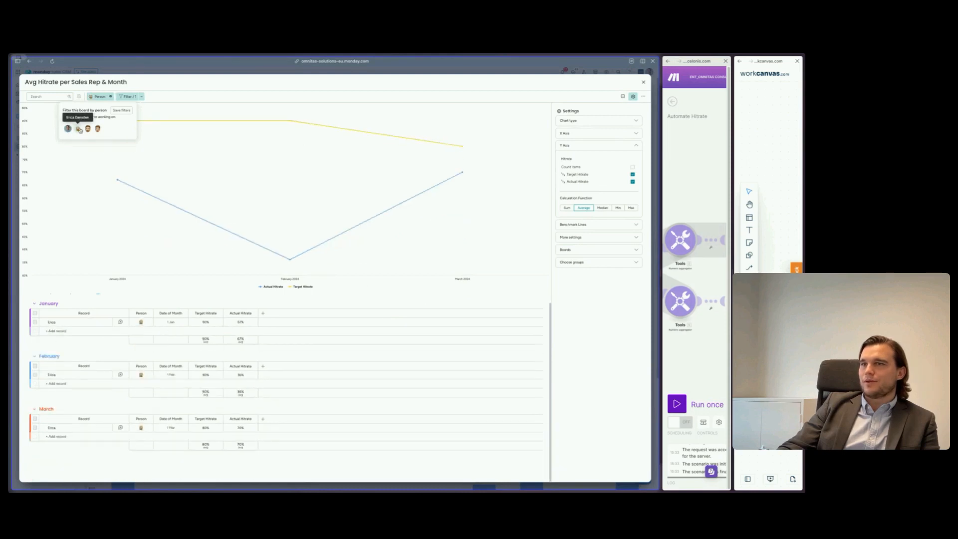
pyautogui.click(78, 130)
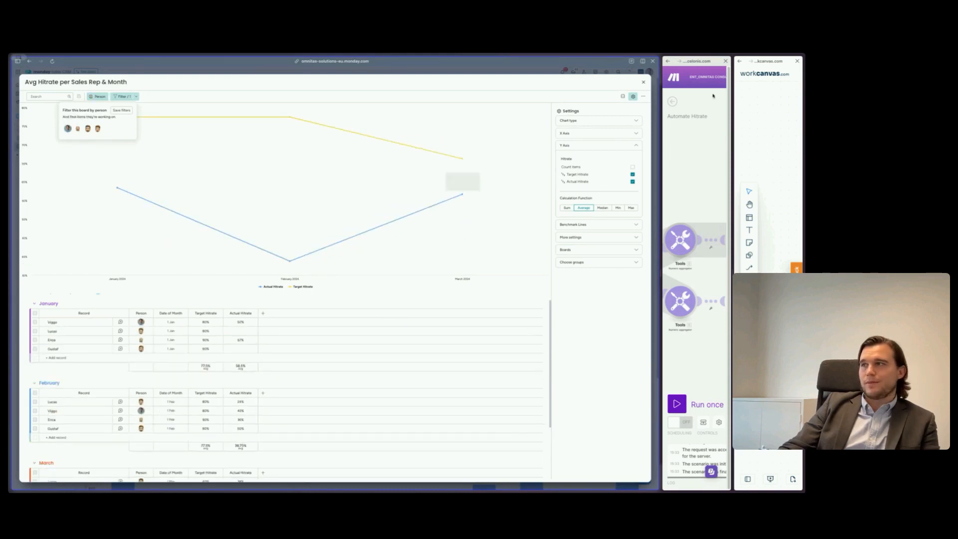
pyautogui.click(643, 83)
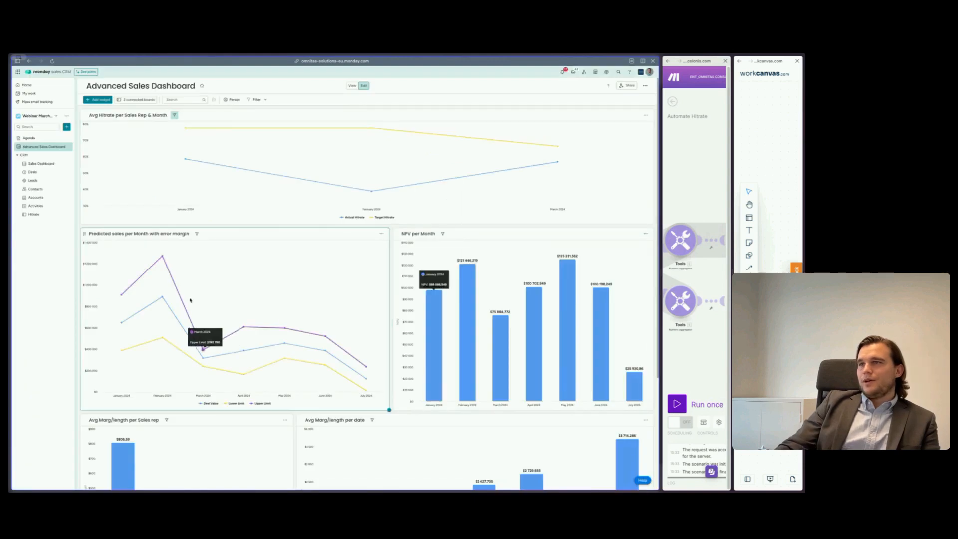
# Open the Agenda document and review its Weighted Averages and Error Margin sections
pyautogui.click(33, 138)
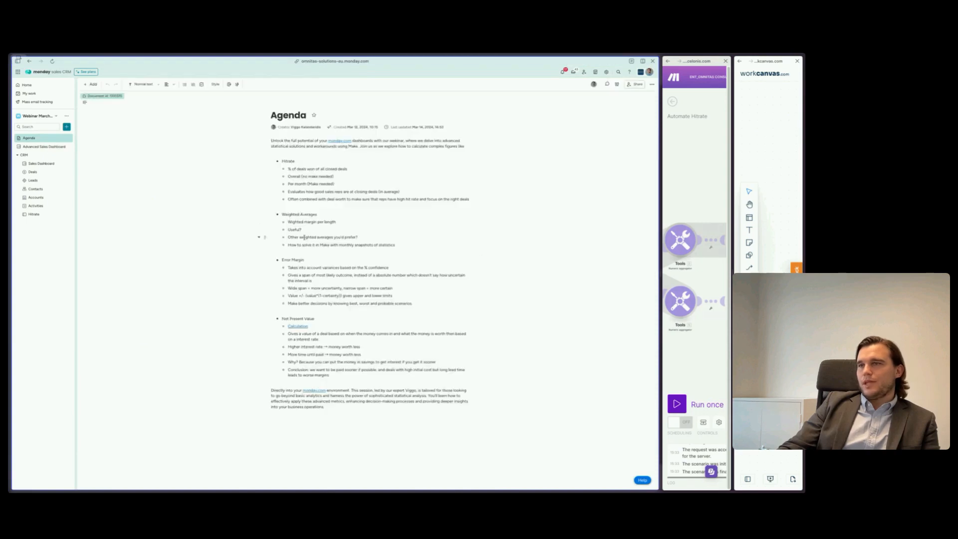
pyautogui.moveTo(283, 214); pyautogui.dragTo(317, 214)
pyautogui.click(315, 213)
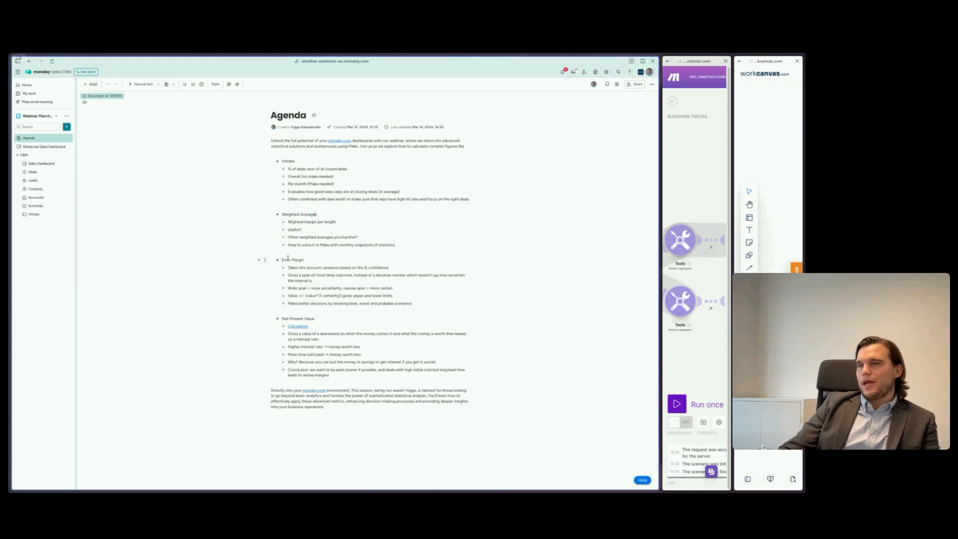
pyautogui.moveTo(283, 259); pyautogui.dragTo(304, 260)
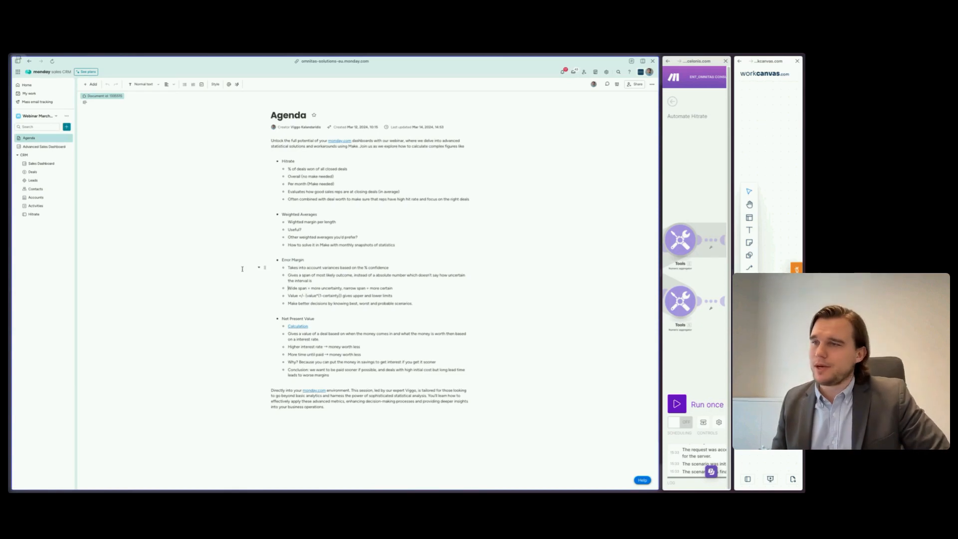
# Rename the Close Probability column on the Deals board to Win Probability
pyautogui.click(34, 174)
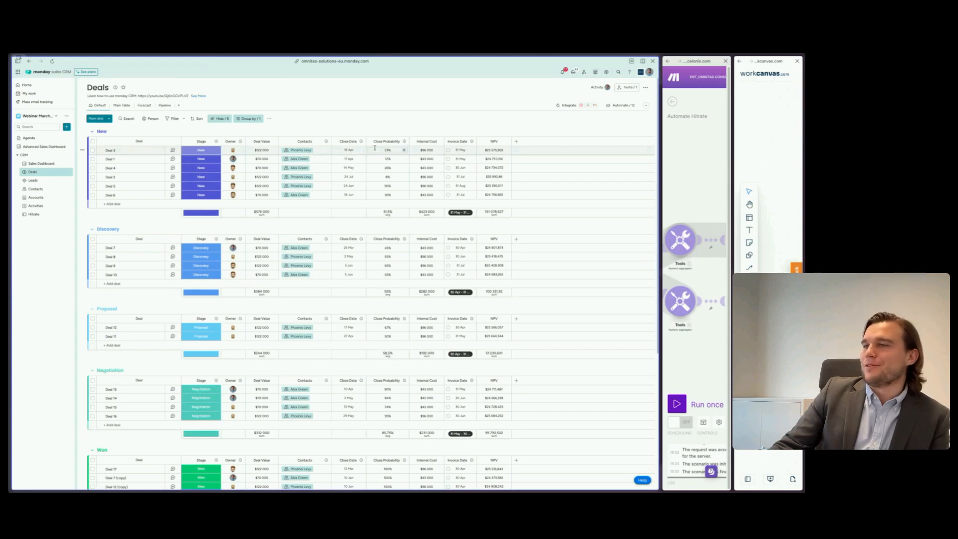
pyautogui.click(375, 142)
pyautogui.doubleClick(374, 142)
pyautogui.press('BackSpace')
pyautogui.write('Win')
pyautogui.press('Return')
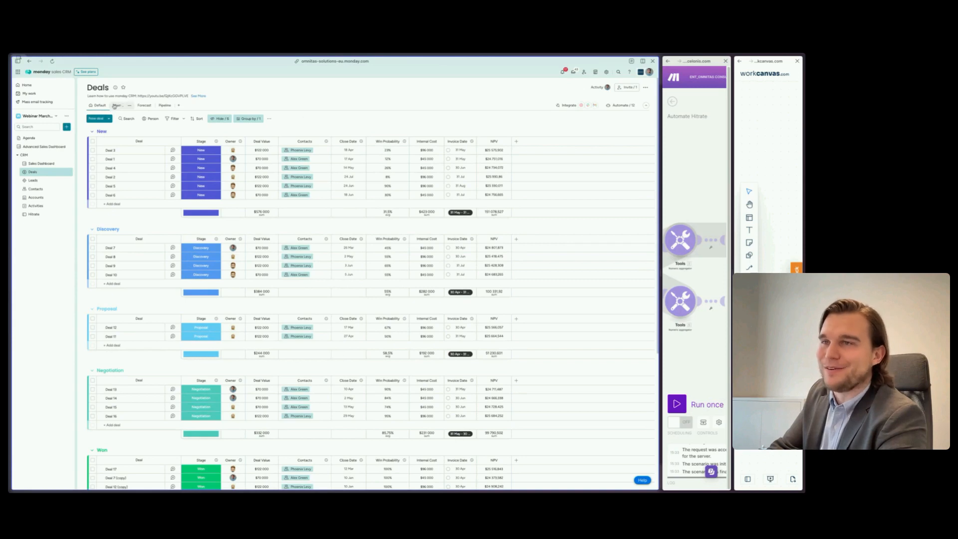
# Open the Main Table view of the Deals board and examine its Win Probability, Upper Limit and Lower Limit columns
pyautogui.click(122, 106)
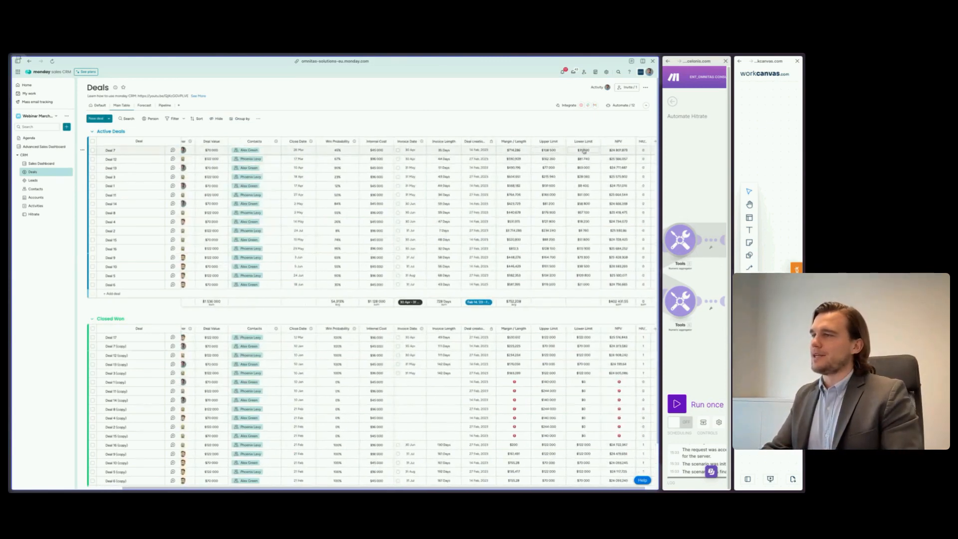
pyautogui.hscroll(-2, 584, 150)
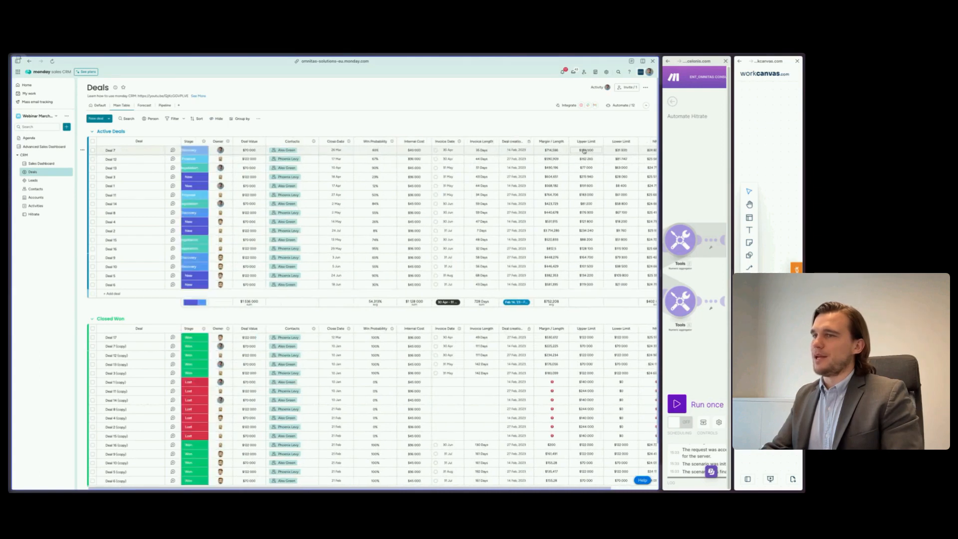
pyautogui.hscroll(2, 584, 151)
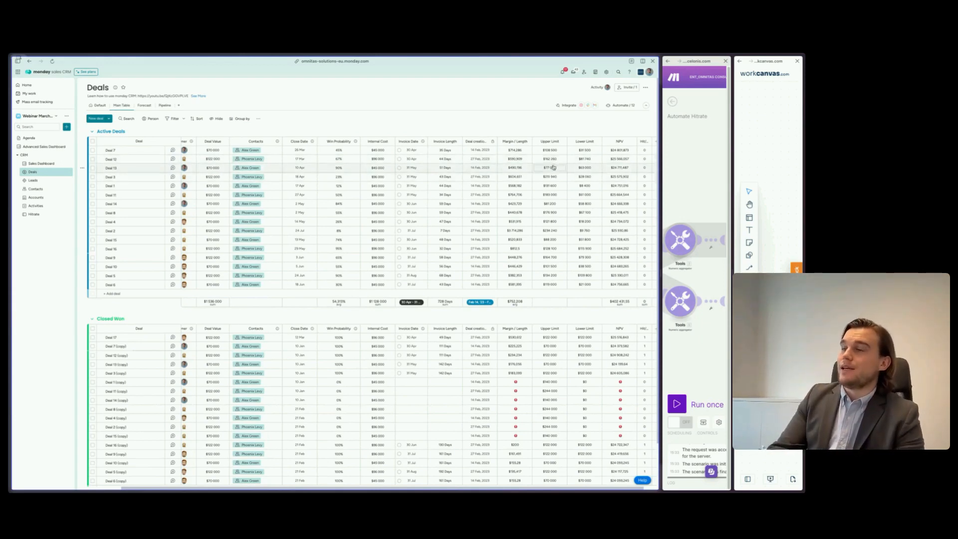
pyautogui.click(96, 107)
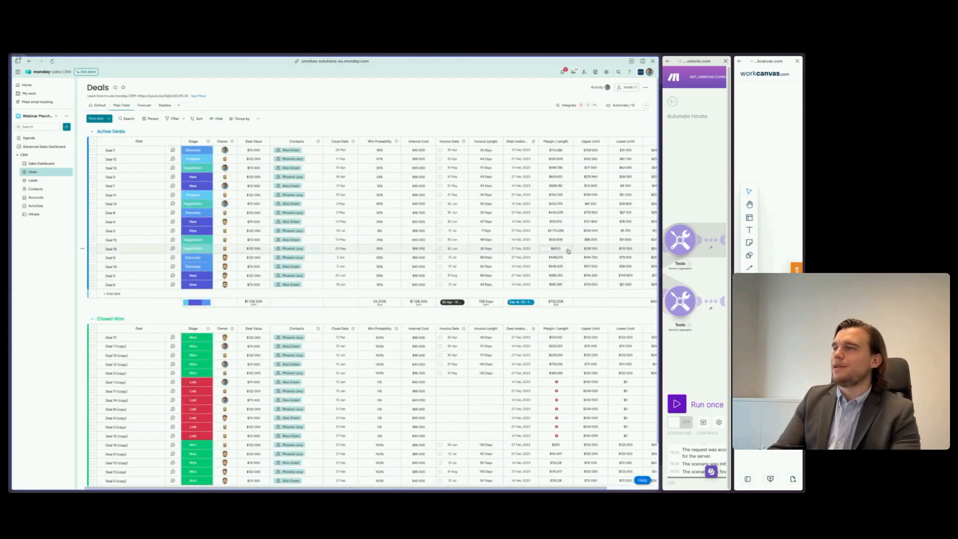
pyautogui.hscroll(3, 559, 280)
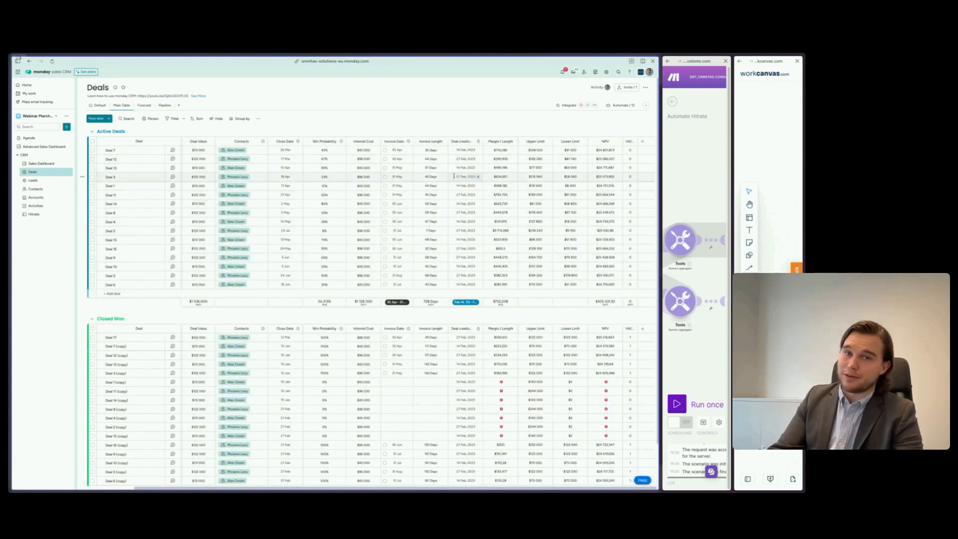
# Inspect the formulas behind the Upper Limit and Lower Limit columns and close them without editing
pyautogui.click(529, 160)
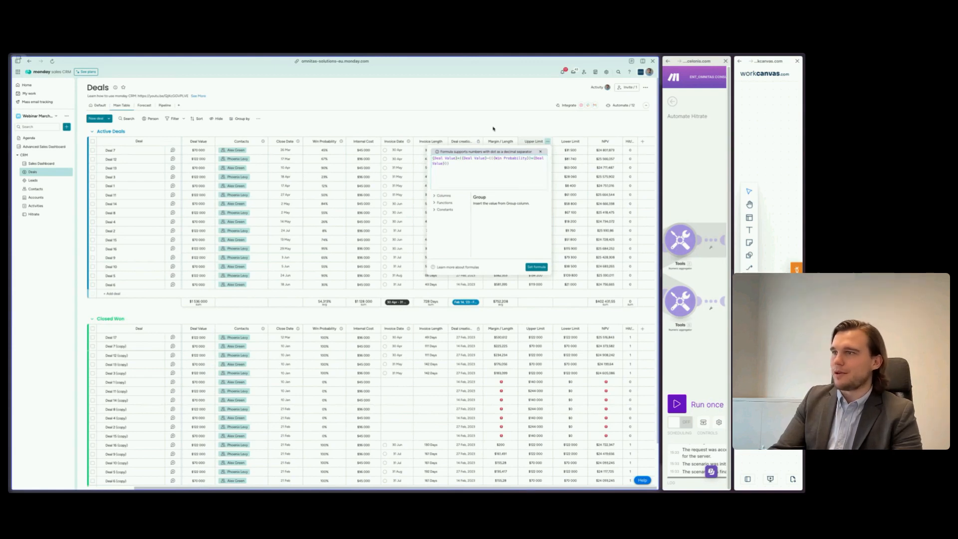
pyautogui.click(596, 154)
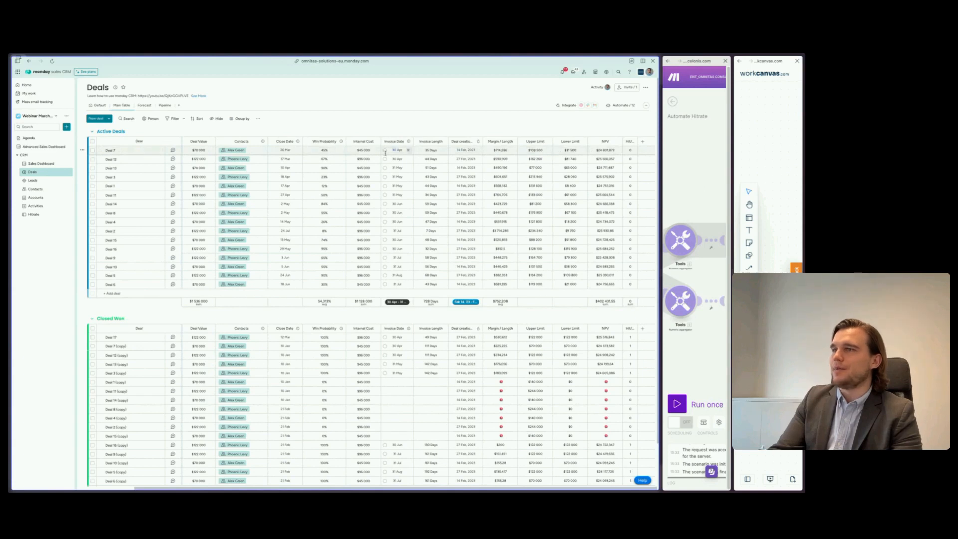
pyautogui.click(559, 154)
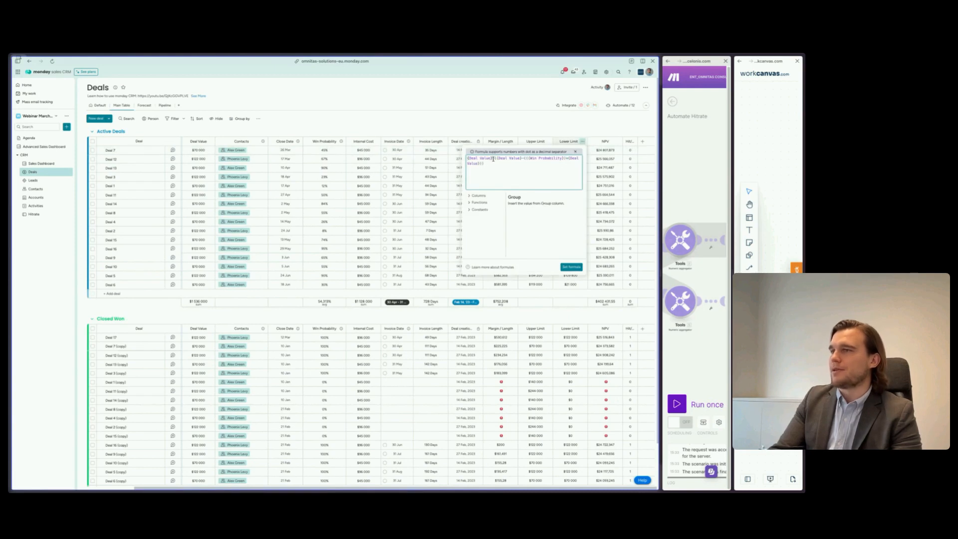
pyautogui.click(505, 111)
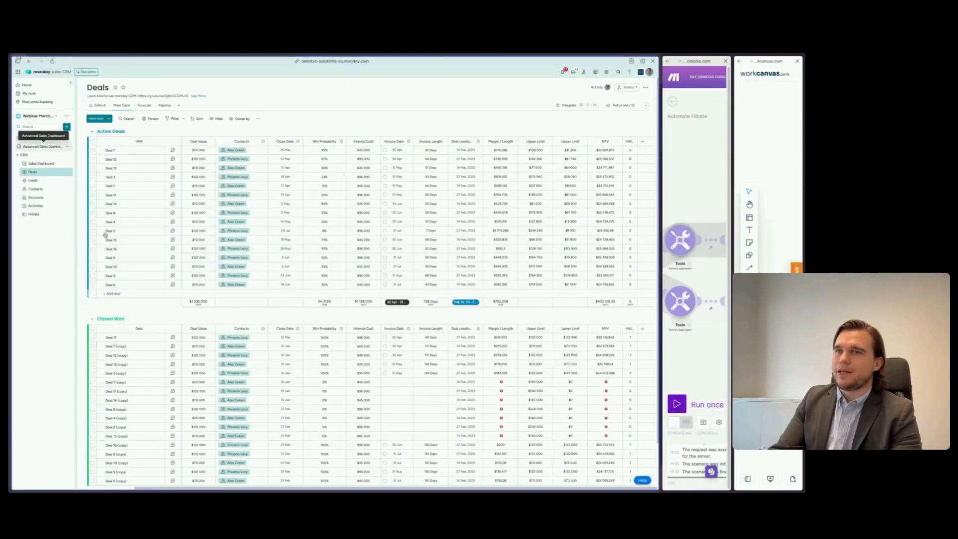
# Open the Advanced Sales Dashboard and read the January 2024 points in the Predicted sales per Month with error margin chart
pyautogui.click(44, 146)
pyautogui.scroll(-2, 299, 397)
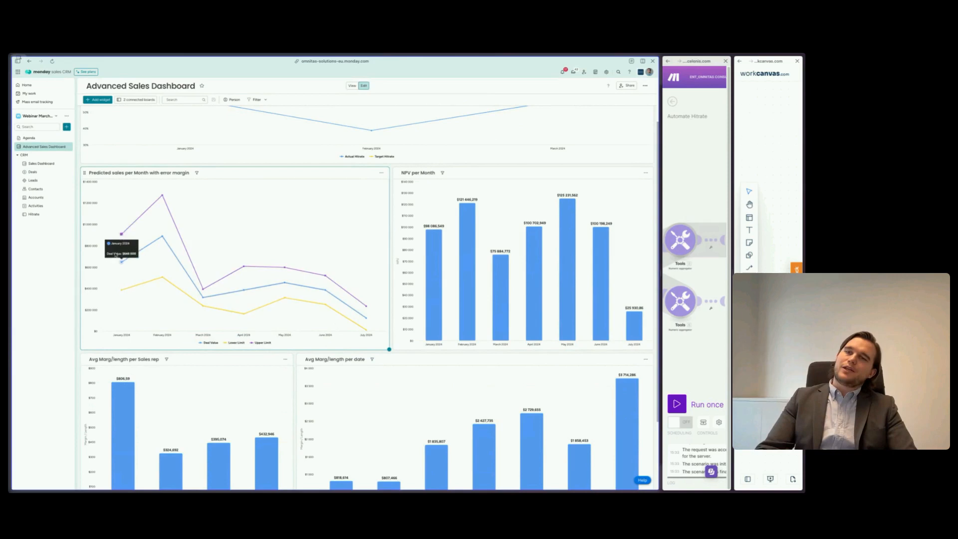
pyautogui.moveTo(115, 237)
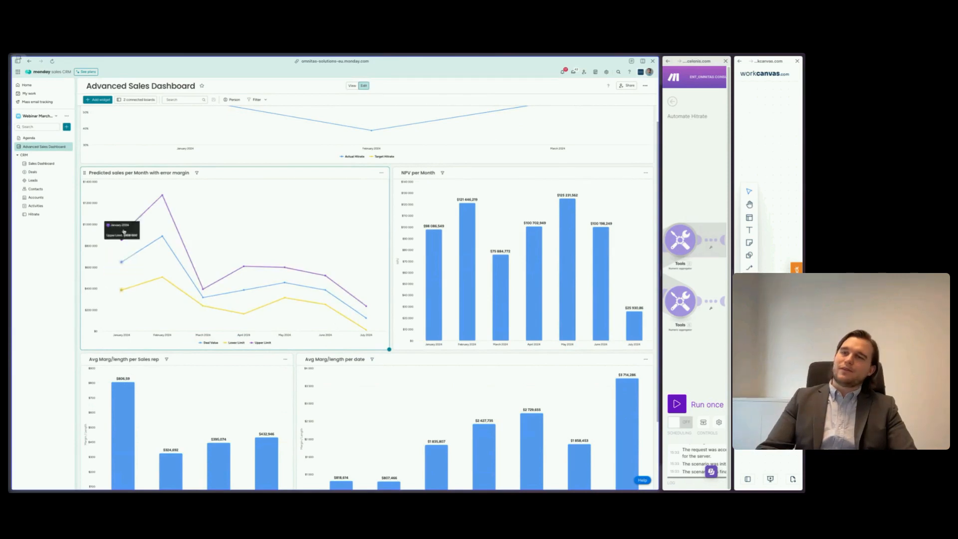
pyautogui.moveTo(121, 291)
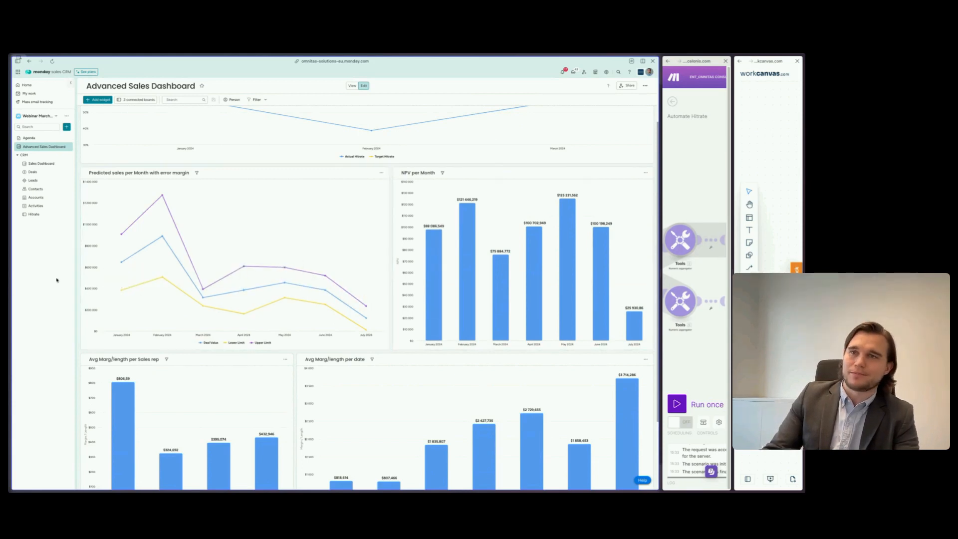
# Revisit the Agenda document and open the Hitrate board
pyautogui.click(29, 137)
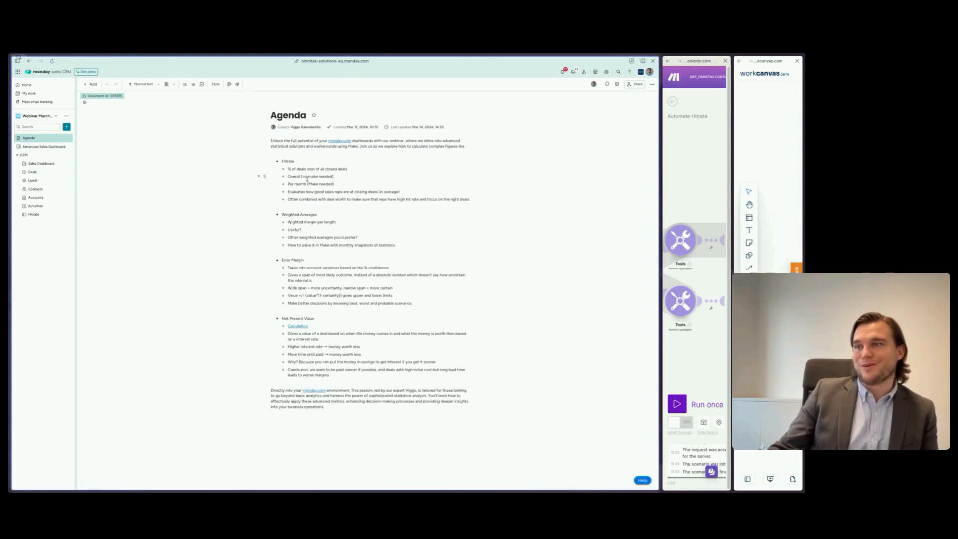
pyautogui.click(33, 214)
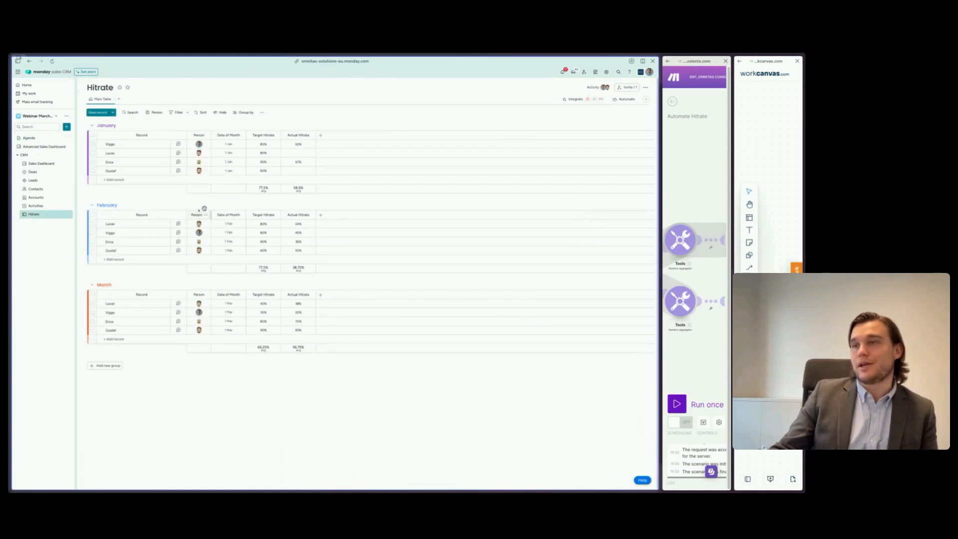
# Review the January Target Hitrate values on the Hitrate board alongside the Agenda document, without editing anything
pyautogui.click(263, 144)
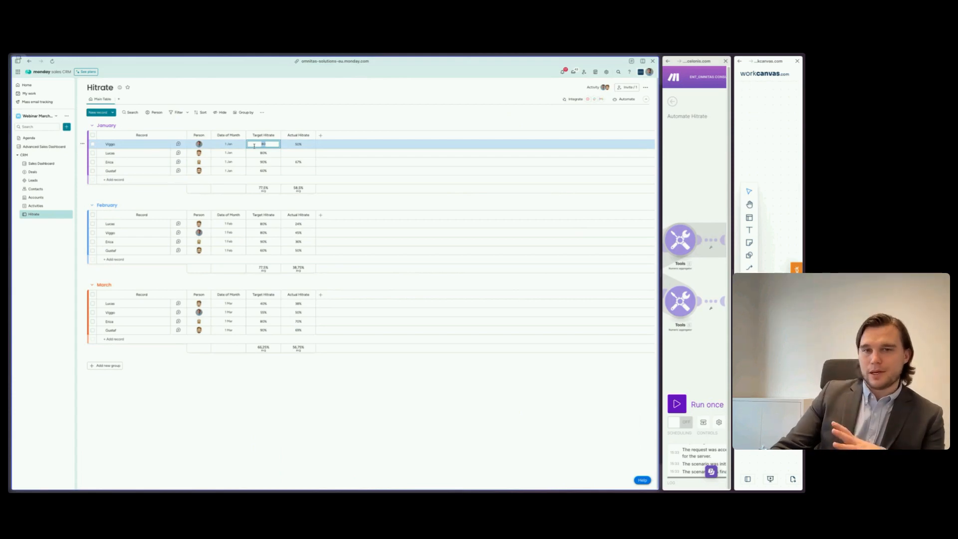
pyautogui.click(318, 124)
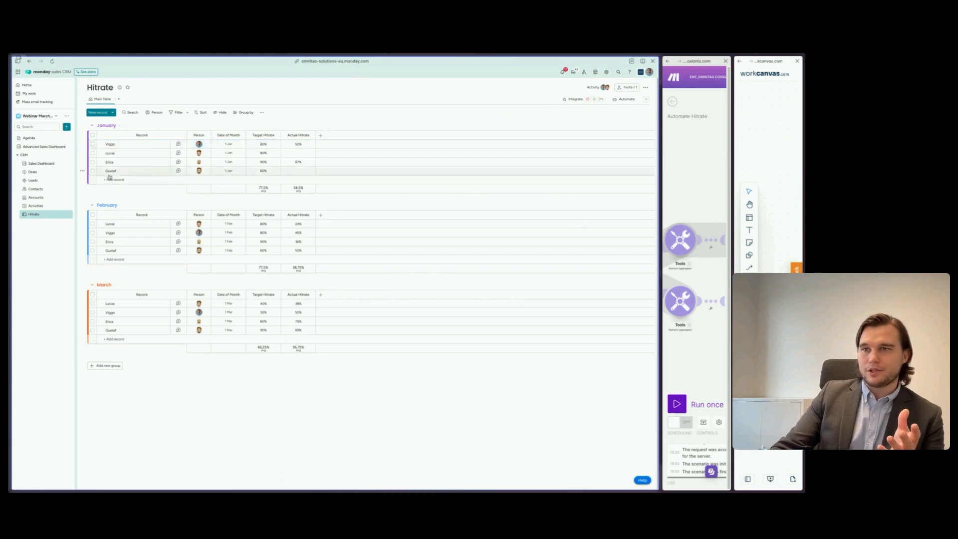
pyautogui.click(30, 138)
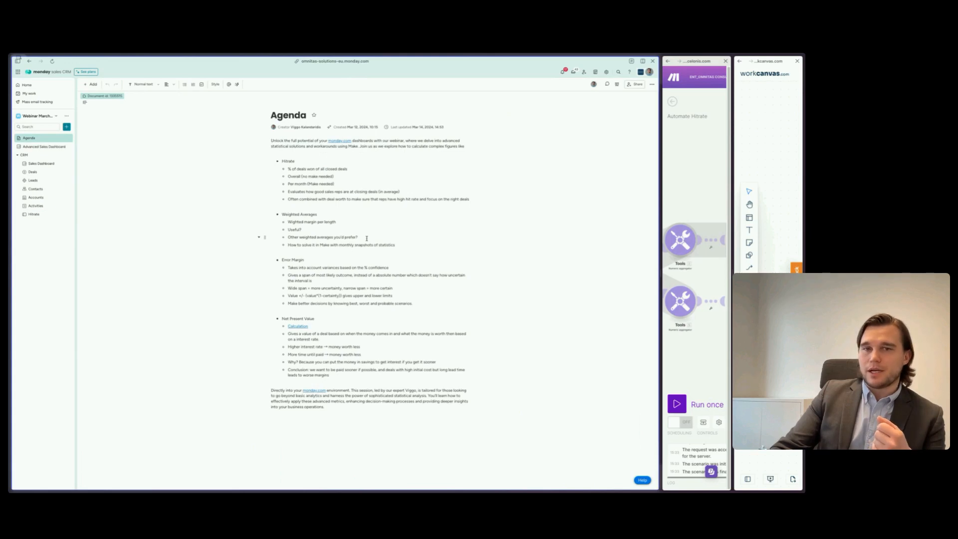
pyautogui.click(33, 214)
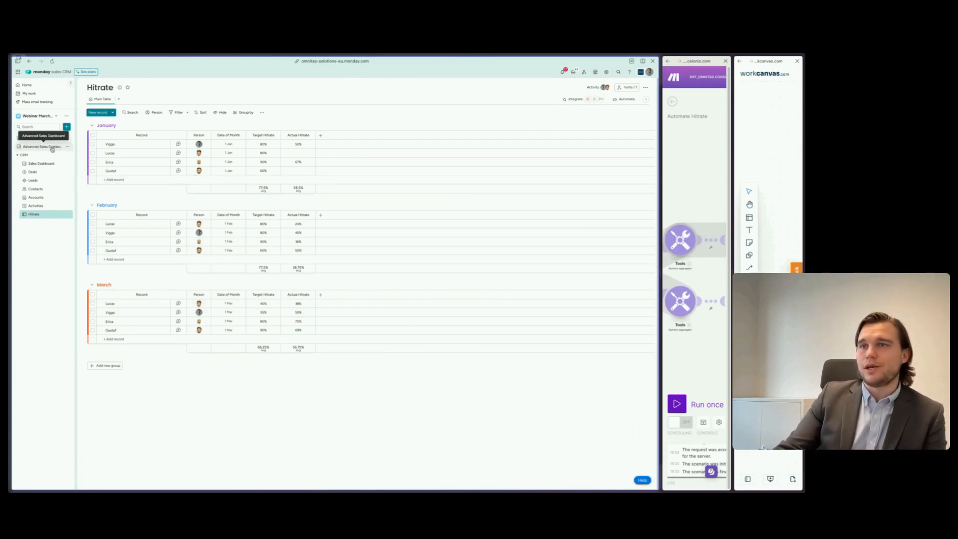
pyautogui.click(30, 138)
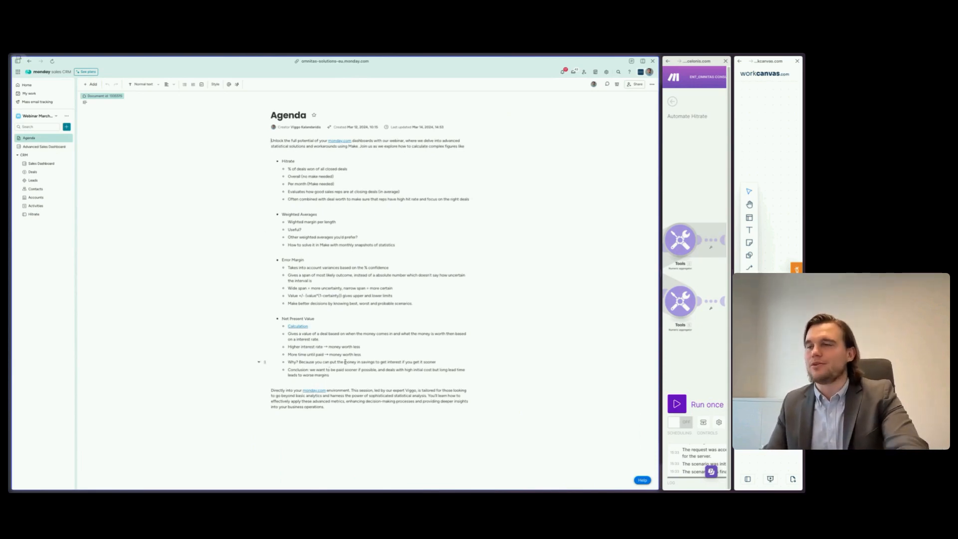
# Open the Calculation link under Net Present Value in the Agenda, pause the article's video and find the NPV formula section
pyautogui.click(301, 327)
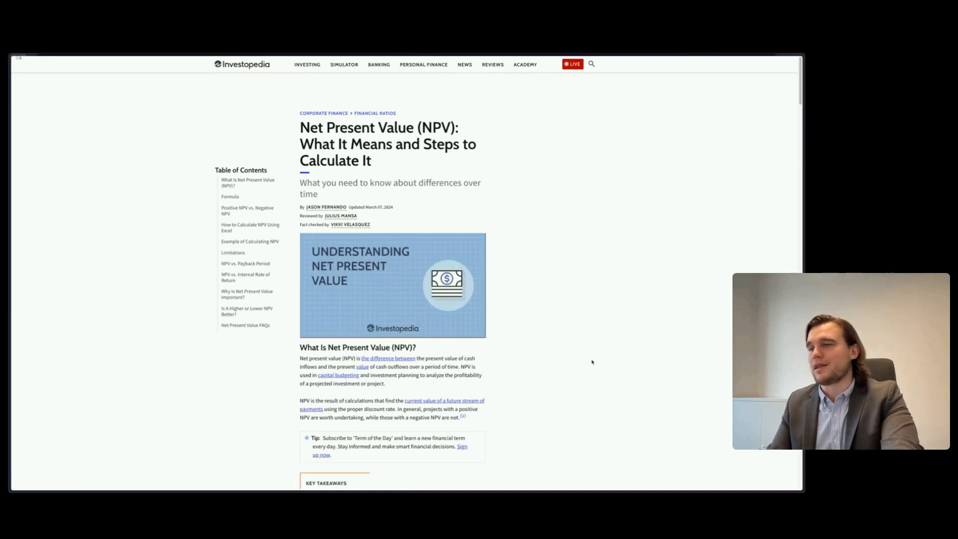
pyautogui.scroll(-3, 561, 368)
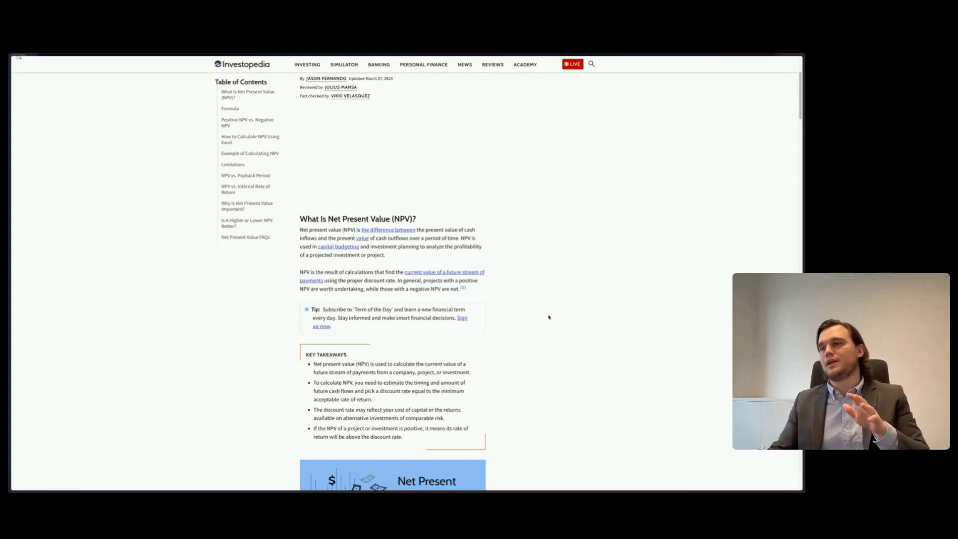
pyautogui.scroll(-1, 551, 325)
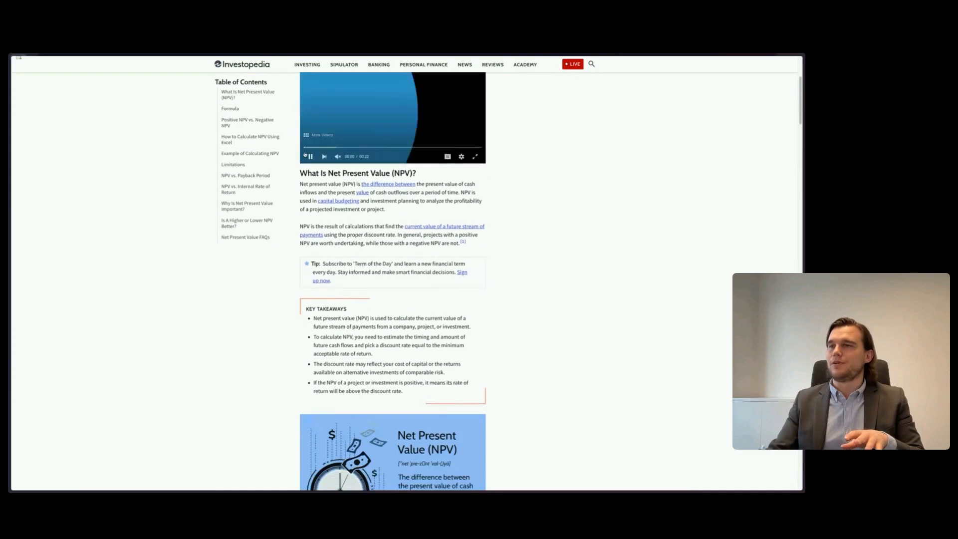
pyautogui.click(306, 155)
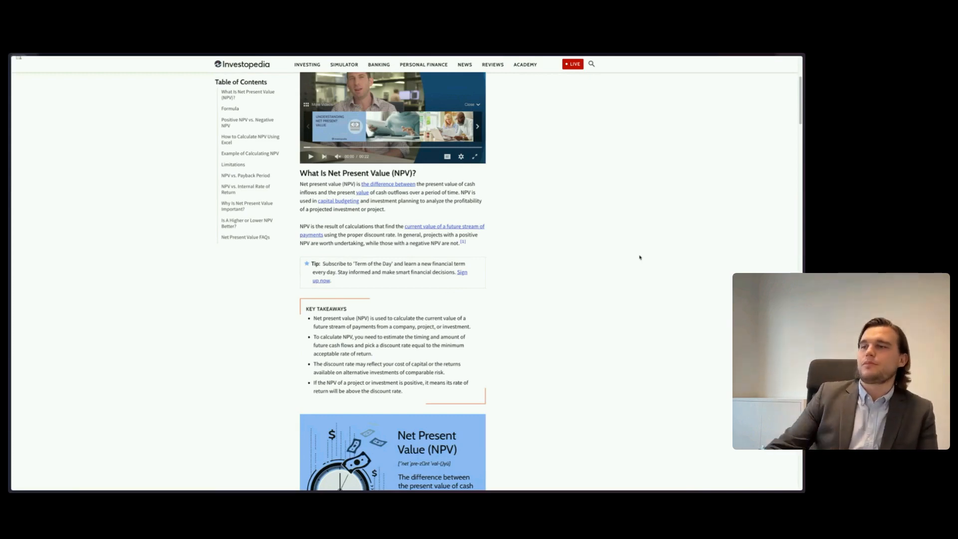
pyautogui.scroll(-1, 599, 315)
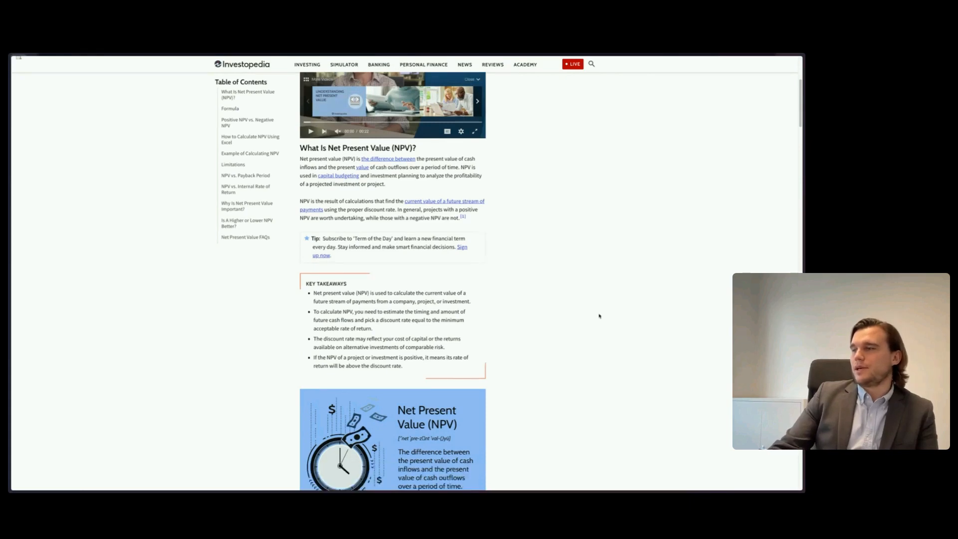
pyautogui.scroll(-6, 599, 316)
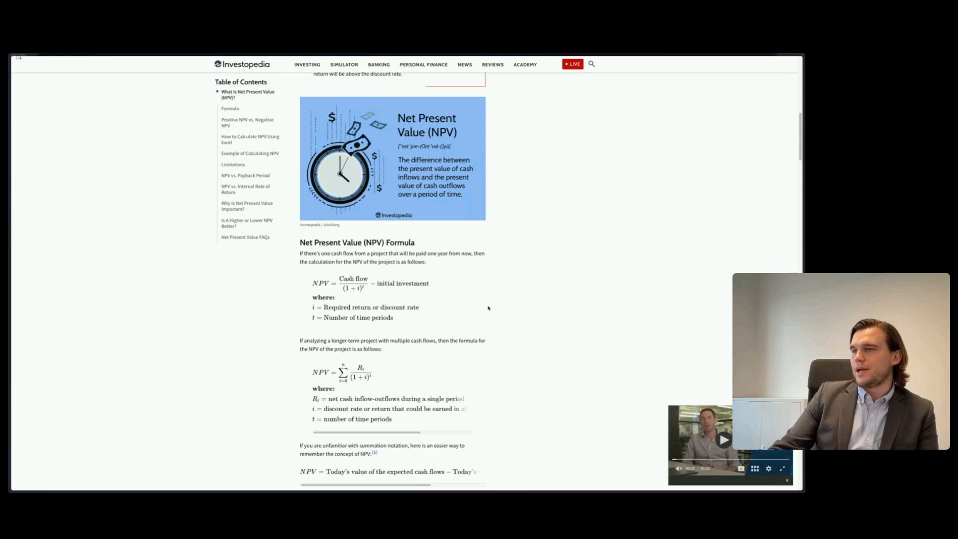
# Highlight the cash flow and initial investment terms in the single cash flow NPV formula
pyautogui.moveTo(313, 286); pyautogui.dragTo(370, 281)
pyautogui.click(352, 278)
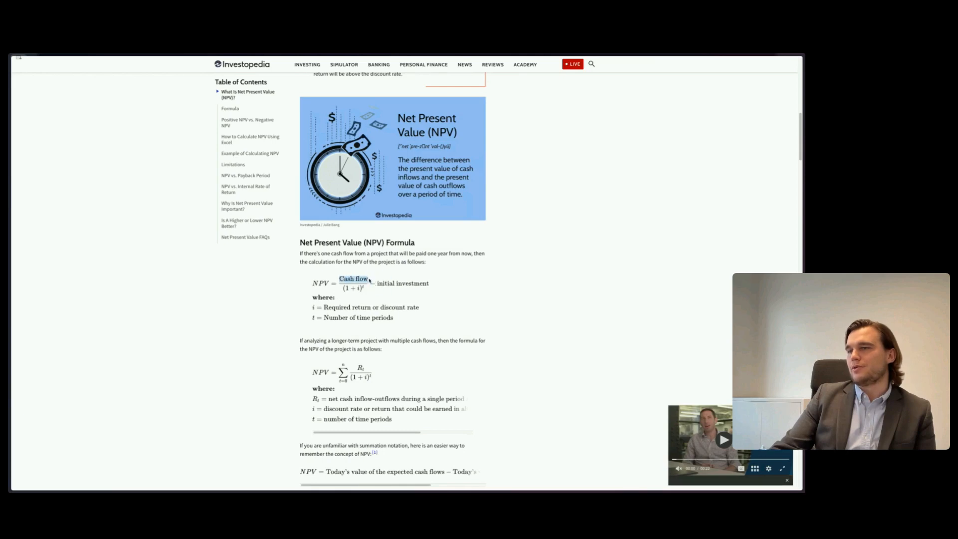
pyautogui.click(453, 301)
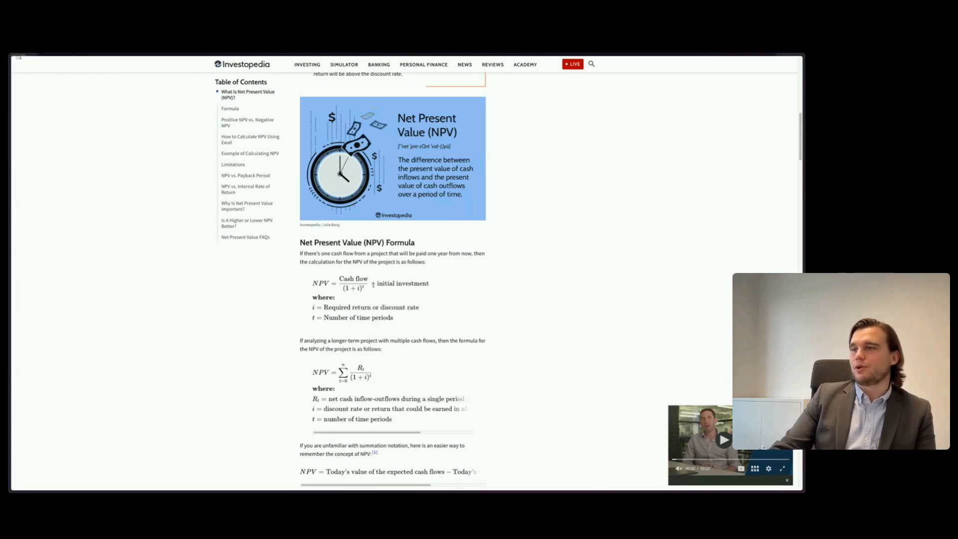
pyautogui.moveTo(378, 286); pyautogui.dragTo(430, 287)
pyautogui.click(441, 287)
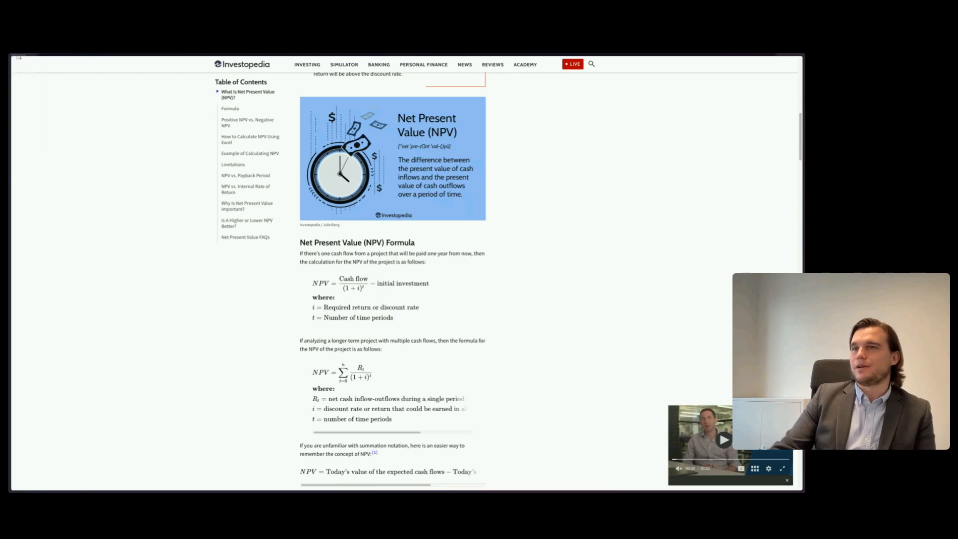
# Return to the monday Webinar tab and open the Deals board
pyautogui.moveTo(11, 200)
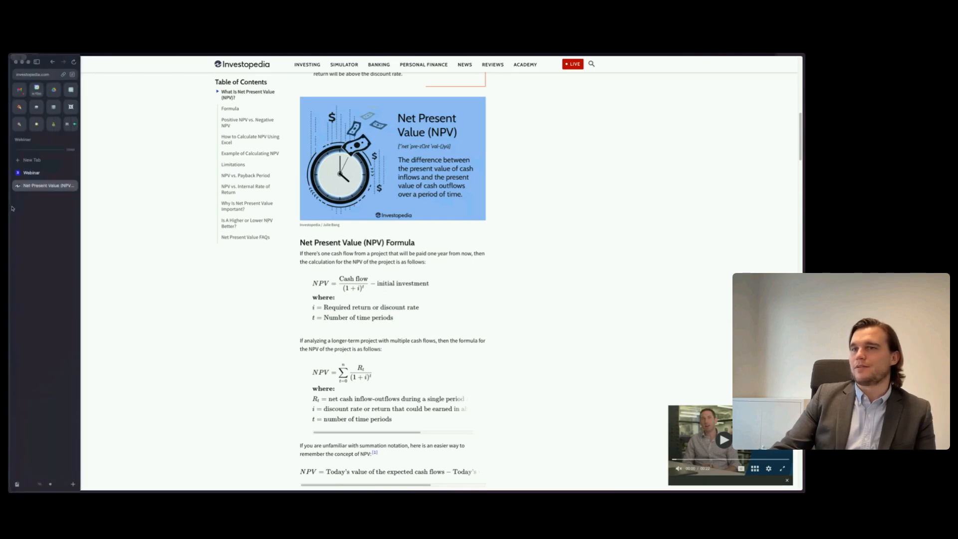
pyautogui.click(30, 173)
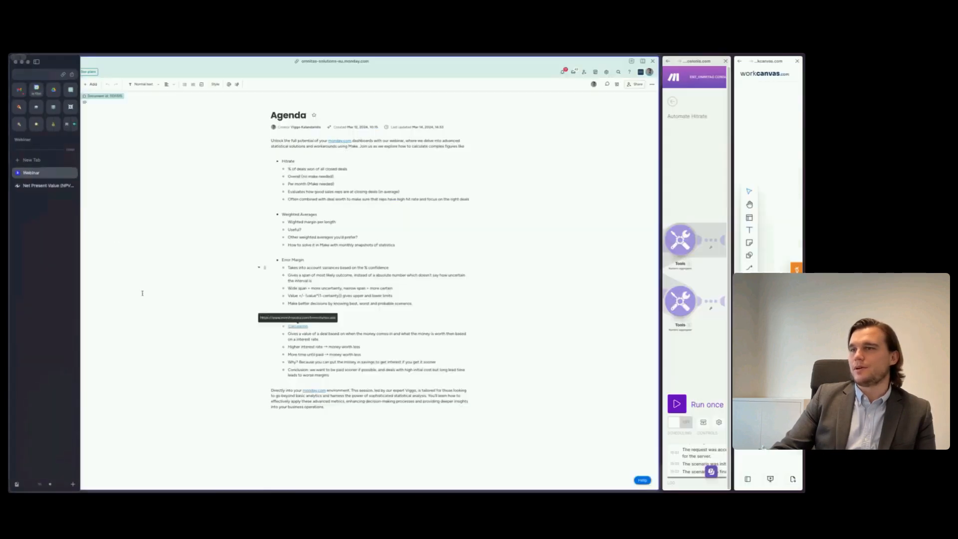
pyautogui.click(40, 173)
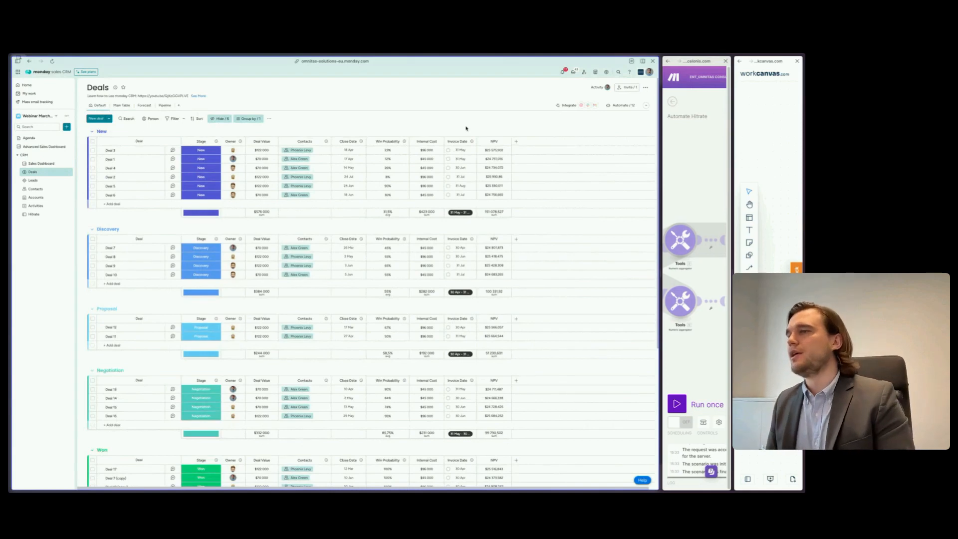
# Set the Internal Cost of the first deal in the New group to 60 000
pyautogui.click(426, 151)
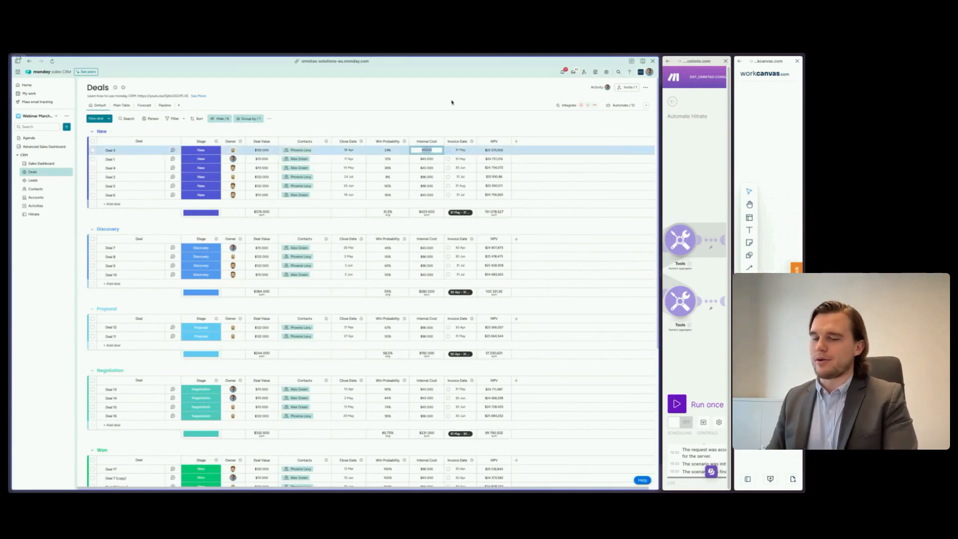
pyautogui.write('60 000')
pyautogui.press('Return')
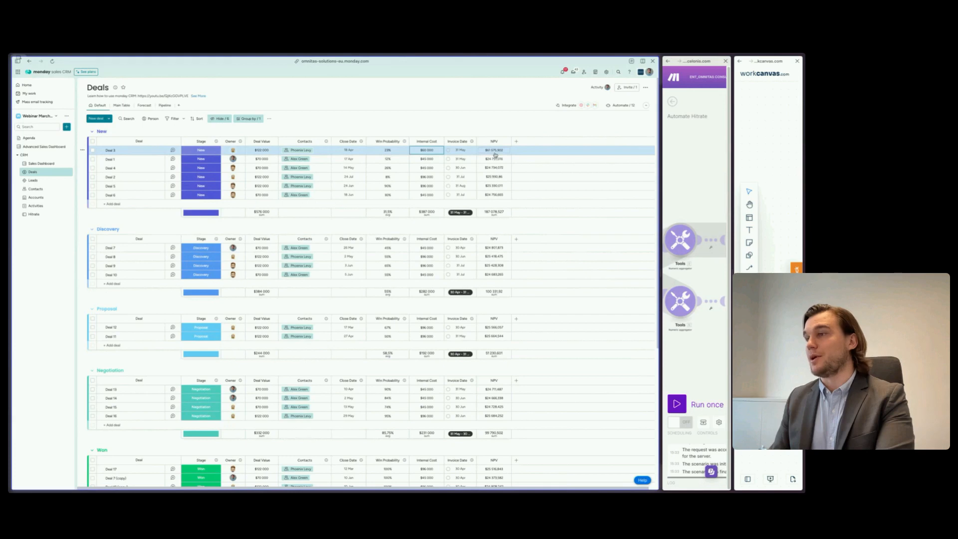
# Set the Internal Cost of the first deal in the New group to 121 000
pyautogui.click(420, 150)
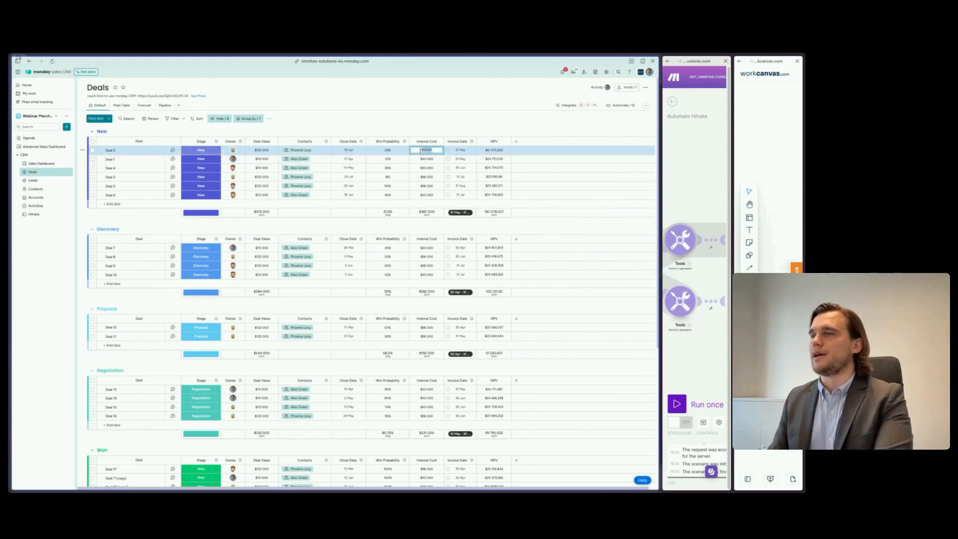
pyautogui.write('5')
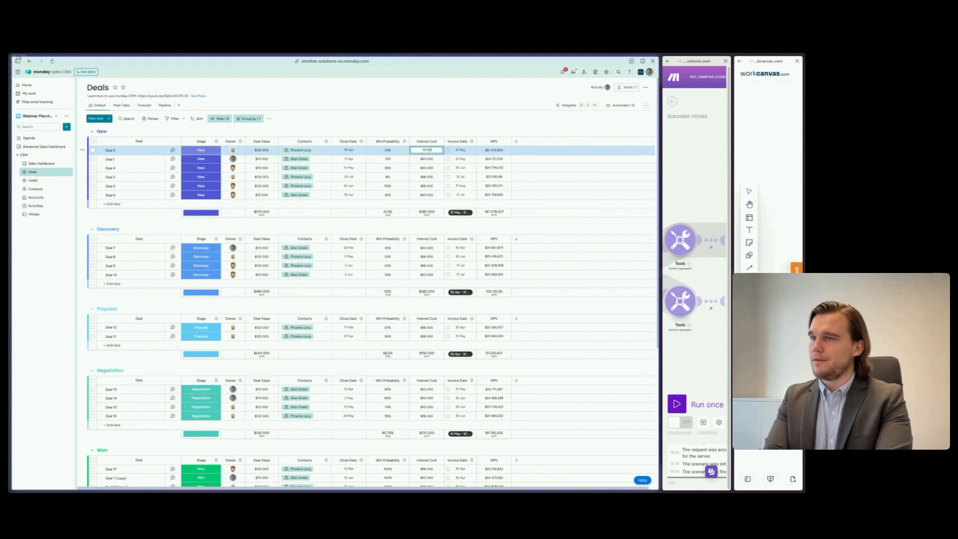
pyautogui.press('Return')
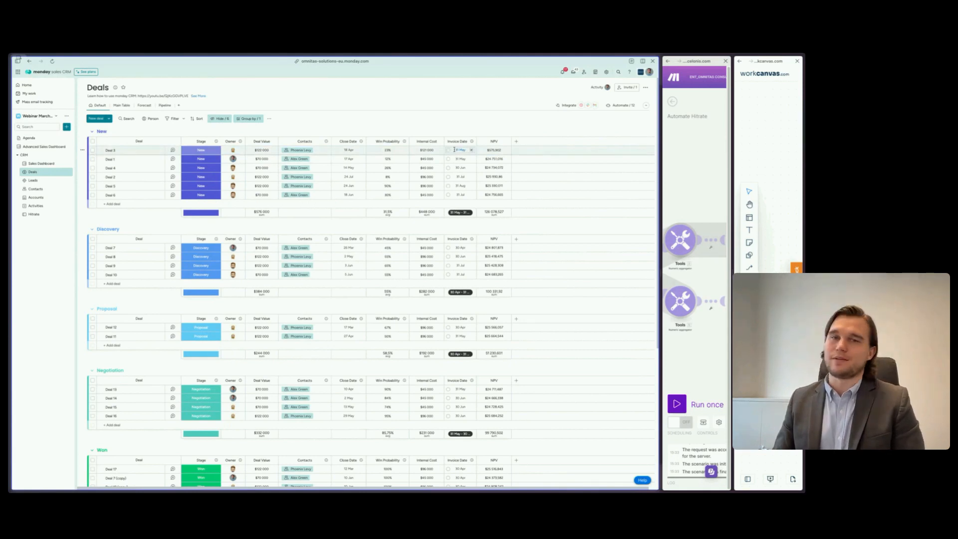
# Rename the Invoice Date column to Invoice Deadline Date and widen it to fit the full title
pyautogui.click(459, 141)
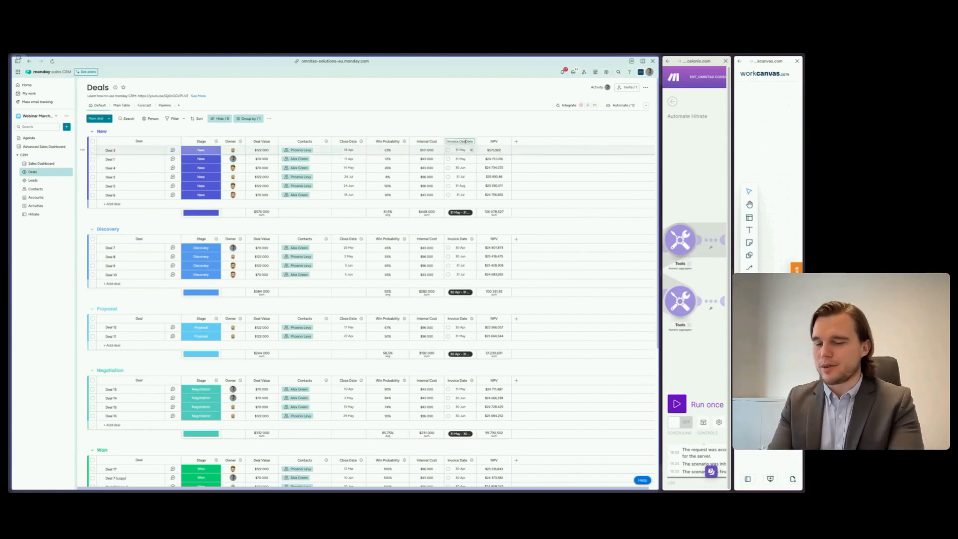
pyautogui.press('Return')
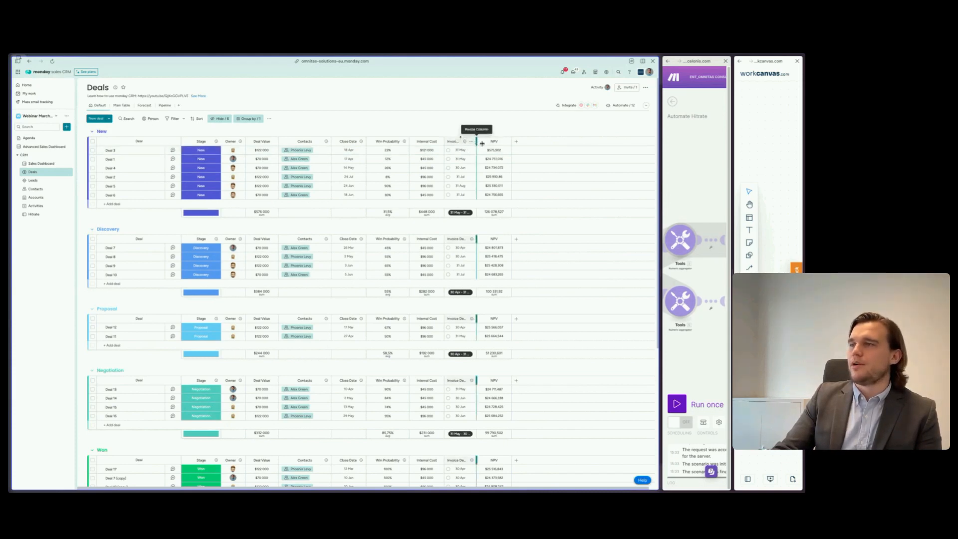
pyautogui.moveTo(482, 143); pyautogui.dragTo(499, 143)
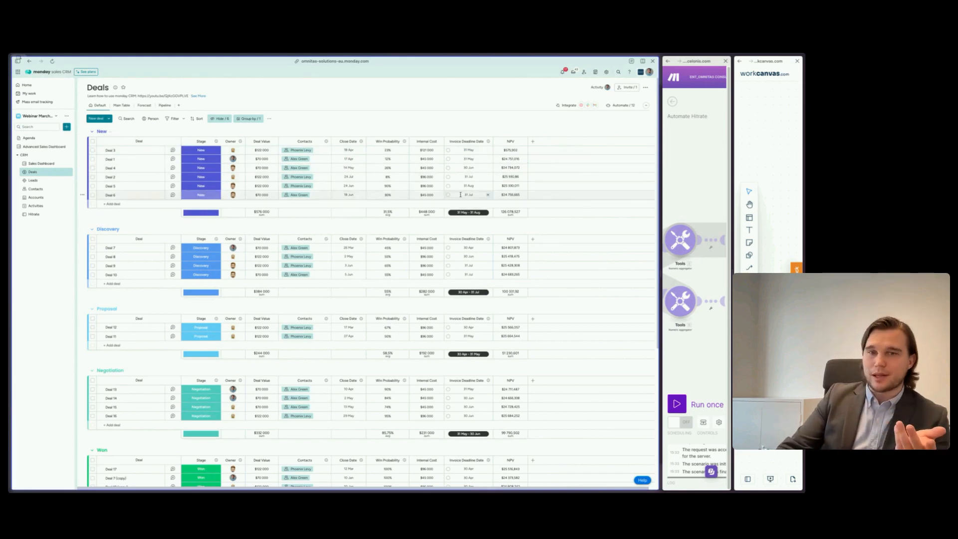
# Inspect the NPV column's formula, highlighting its discount rate and Invoice Length/365 exponent, and close it without editing
pyautogui.scroll(-5, 461, 150)
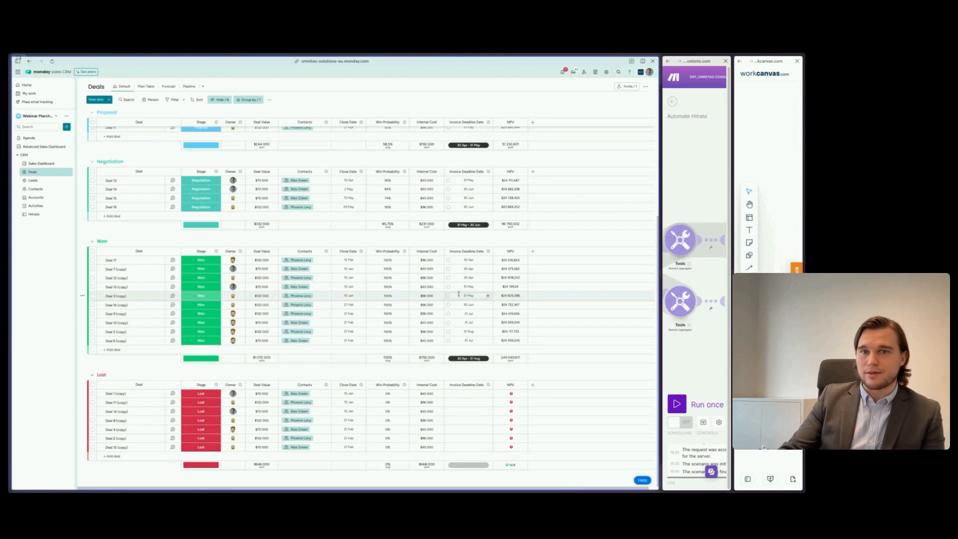
pyautogui.scroll(5, 469, 298)
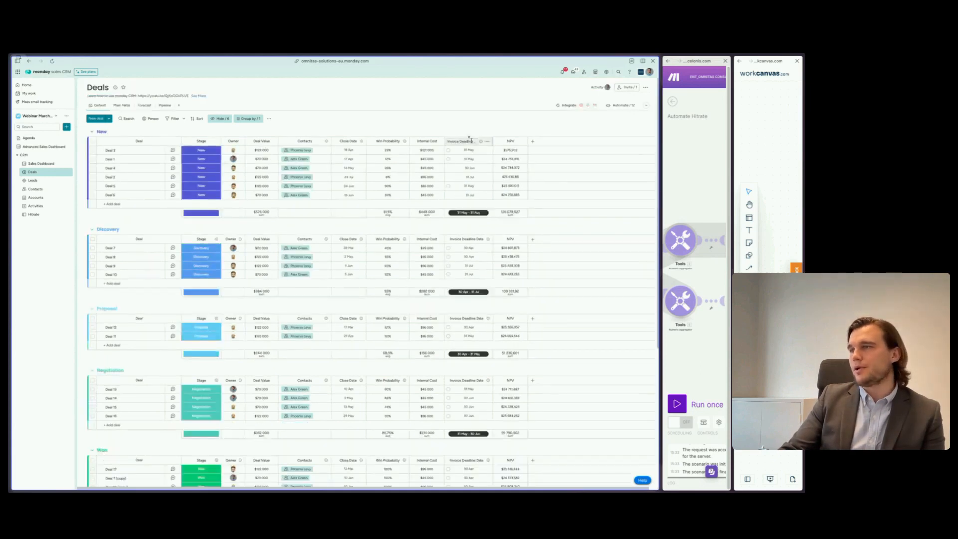
pyautogui.click(509, 150)
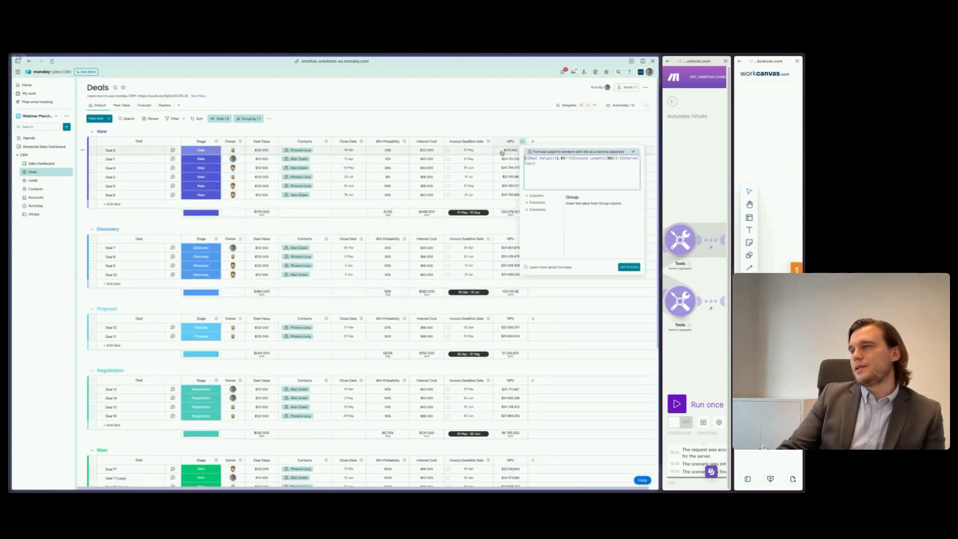
pyautogui.click(563, 159)
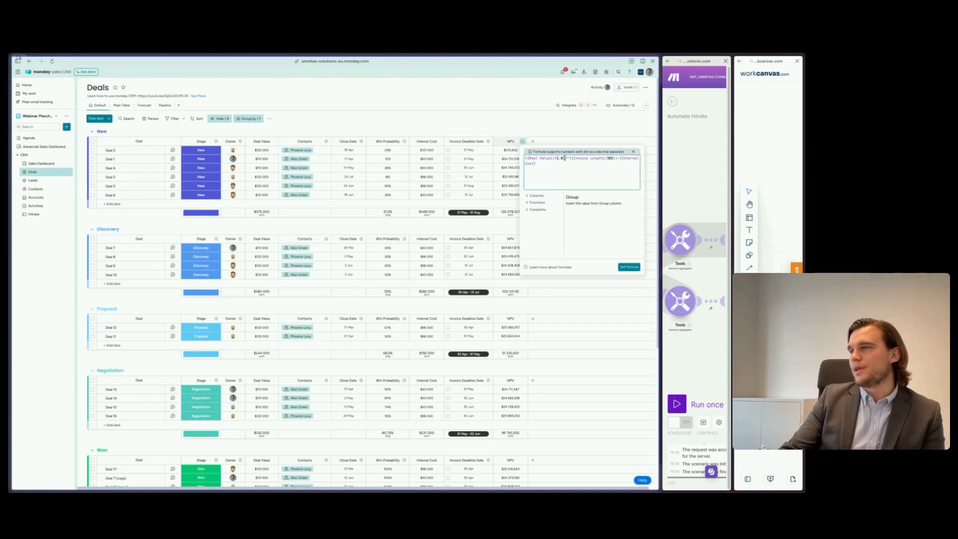
pyautogui.moveTo(565, 158); pyautogui.dragTo(556, 159)
pyautogui.click(560, 159)
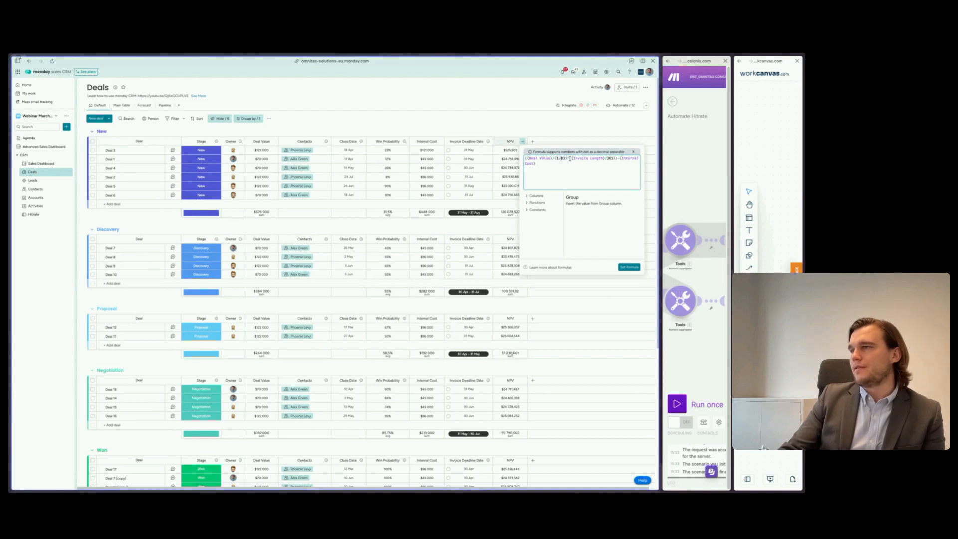
pyautogui.click(569, 159)
pyautogui.hotkey('ctrl', 'shift', 'End')
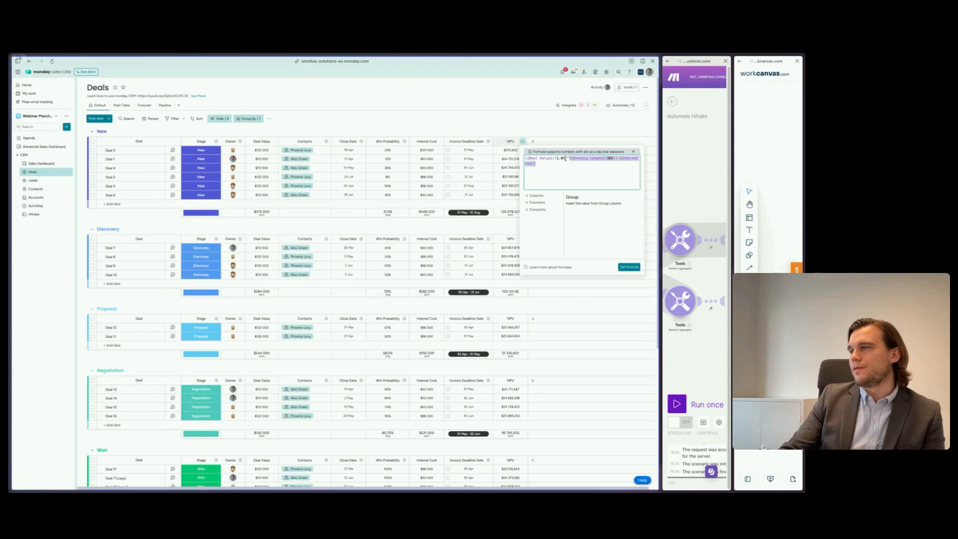
pyautogui.click(566, 158)
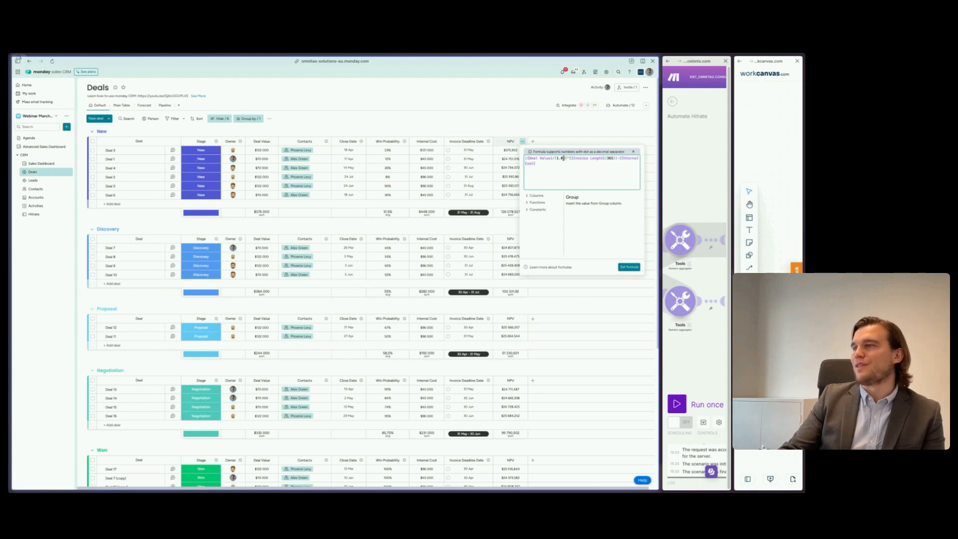
pyautogui.click(570, 159)
pyautogui.hotkey('ctrl', 'shift', 'End')
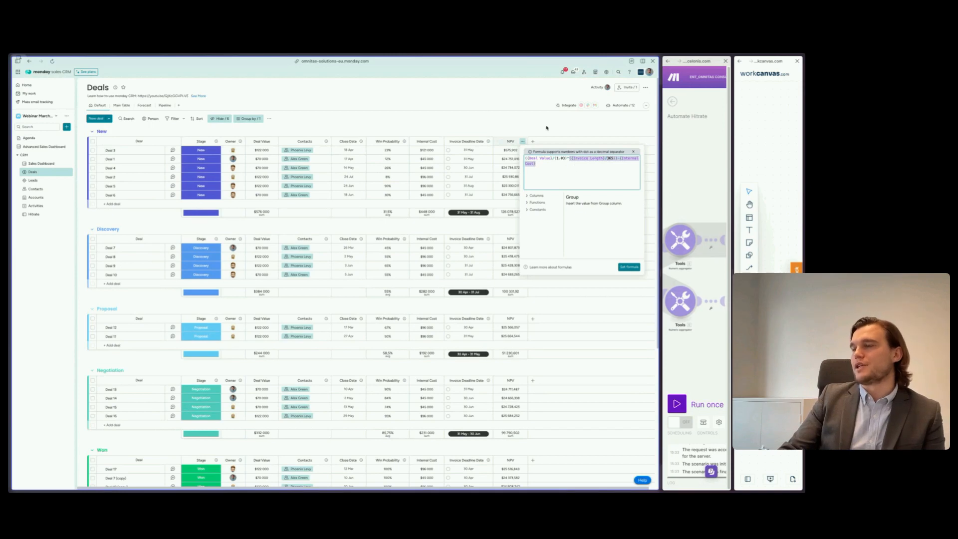
pyautogui.moveTo(570, 159); pyautogui.dragTo(614, 159)
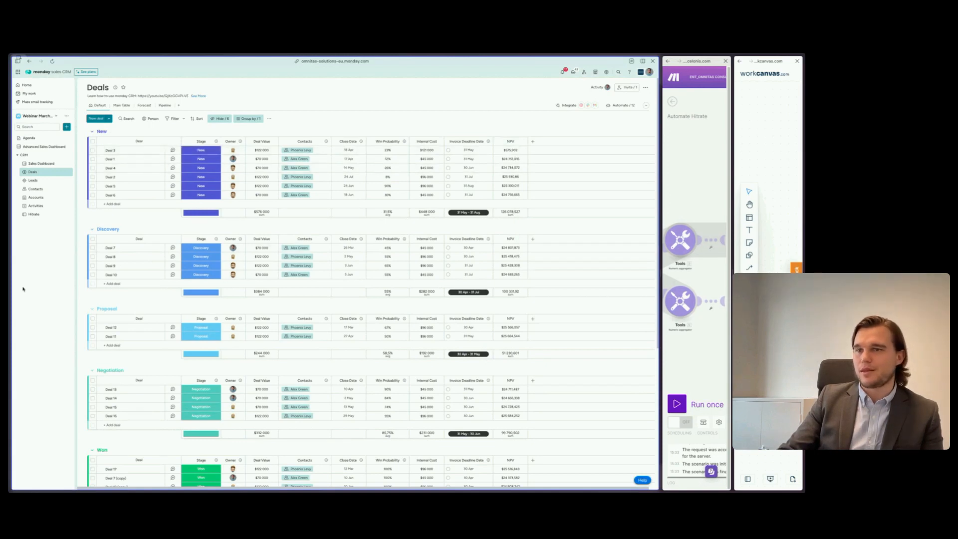
# Switch to the Investopedia Net Present Value article and examine its formulas for single and multiple cash flows
pyautogui.moveTo(10, 192)
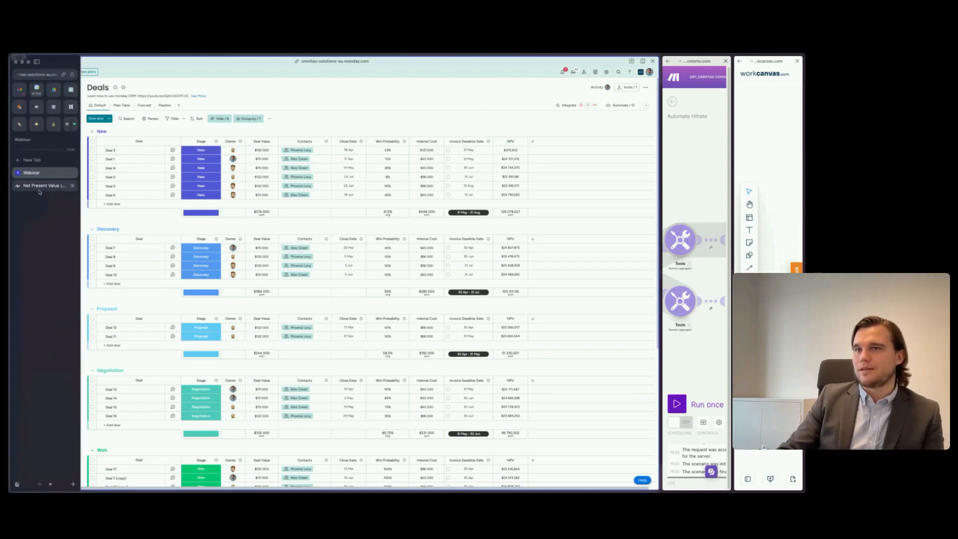
pyautogui.click(41, 187)
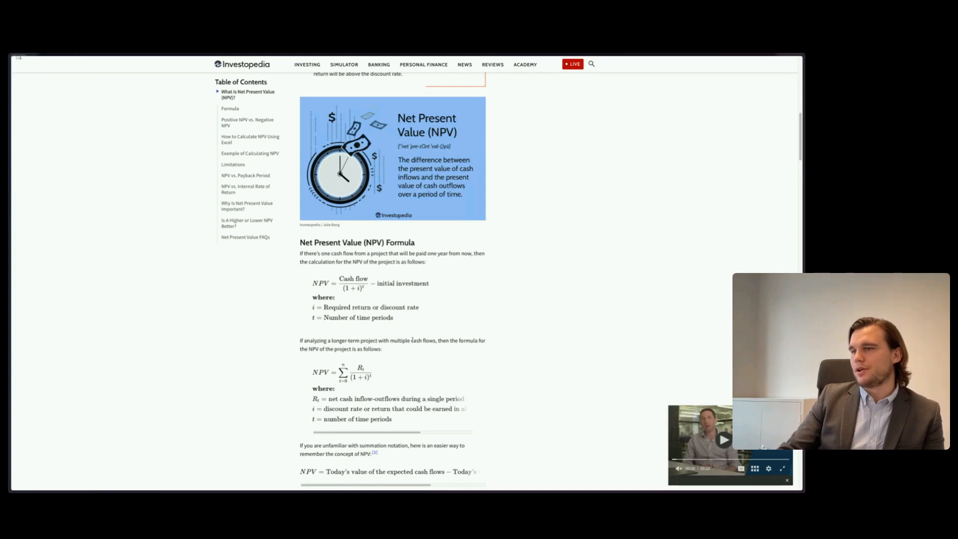
pyautogui.moveTo(393, 433); pyautogui.dragTo(358, 441)
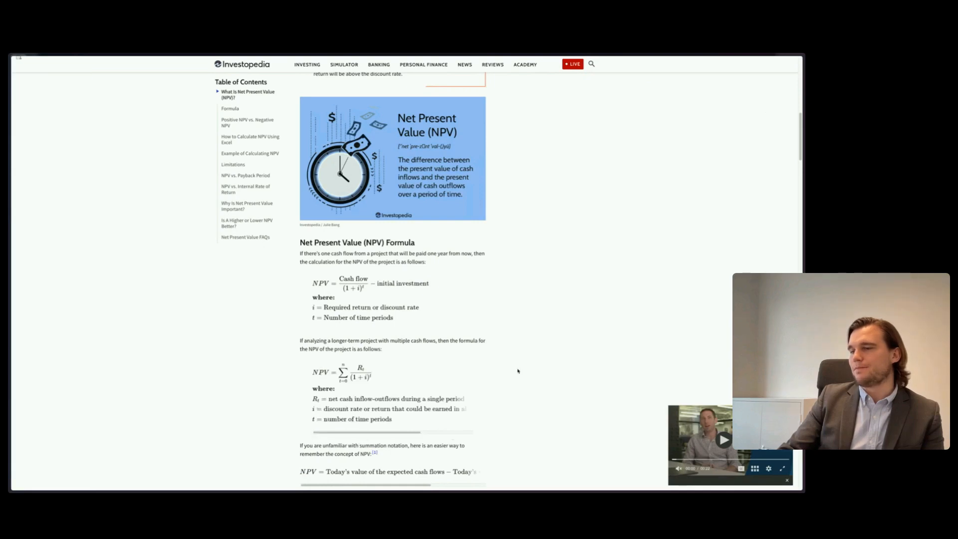
pyautogui.scroll(-2, 529, 370)
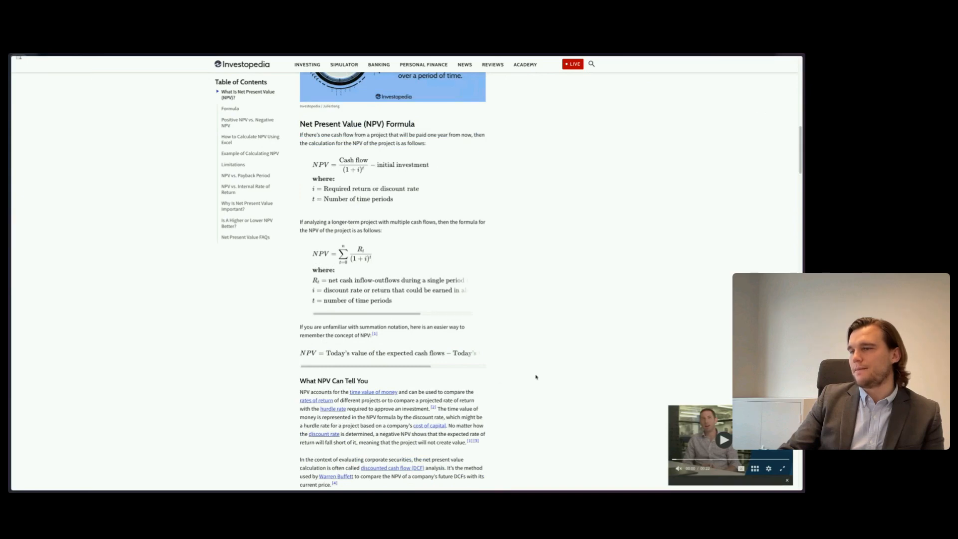
pyautogui.scroll(1, 535, 375)
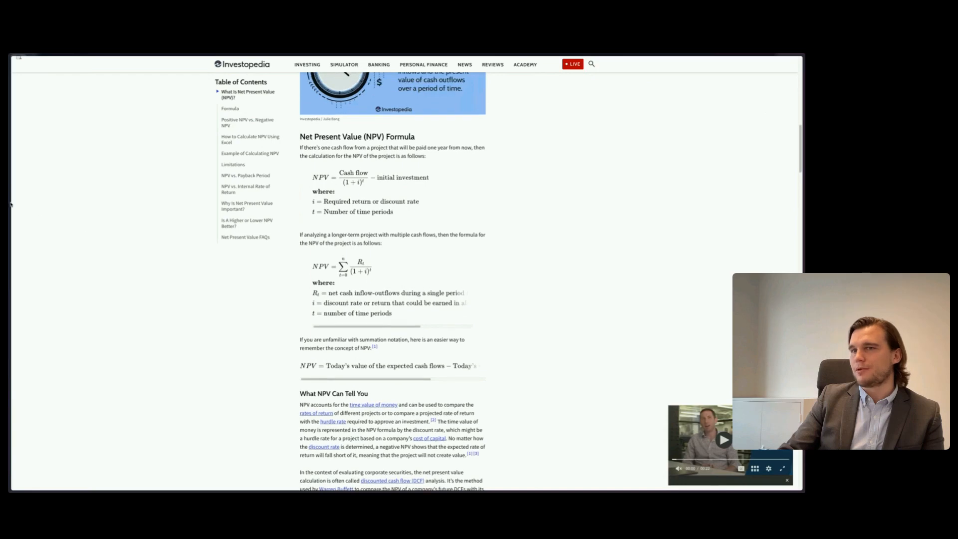
# Return to the Webinar workspace's Agenda document and highlight the higher interest rate and more time until paid points under Net Present Value
pyautogui.moveTo(10, 203)
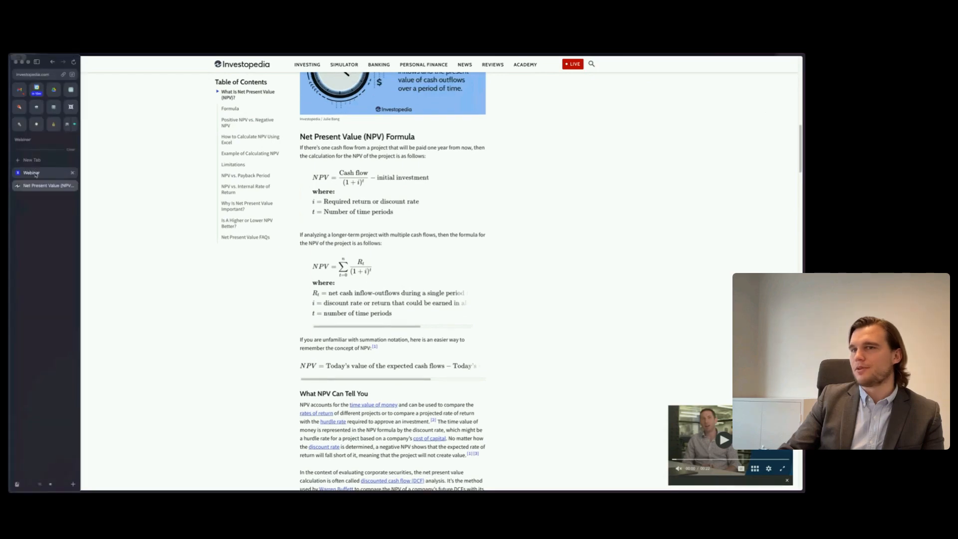
pyautogui.click(35, 175)
pyautogui.click(31, 139)
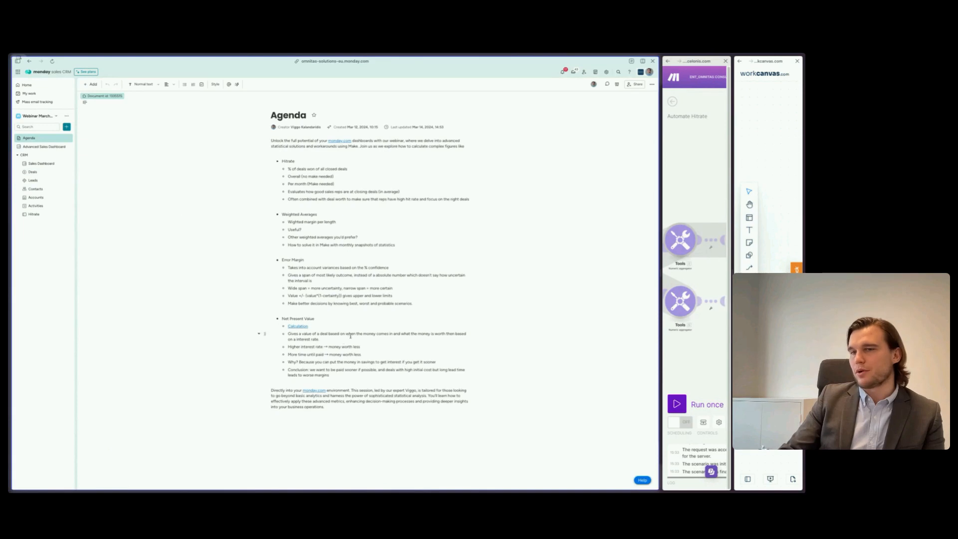
pyautogui.scroll(-2, 499, 341)
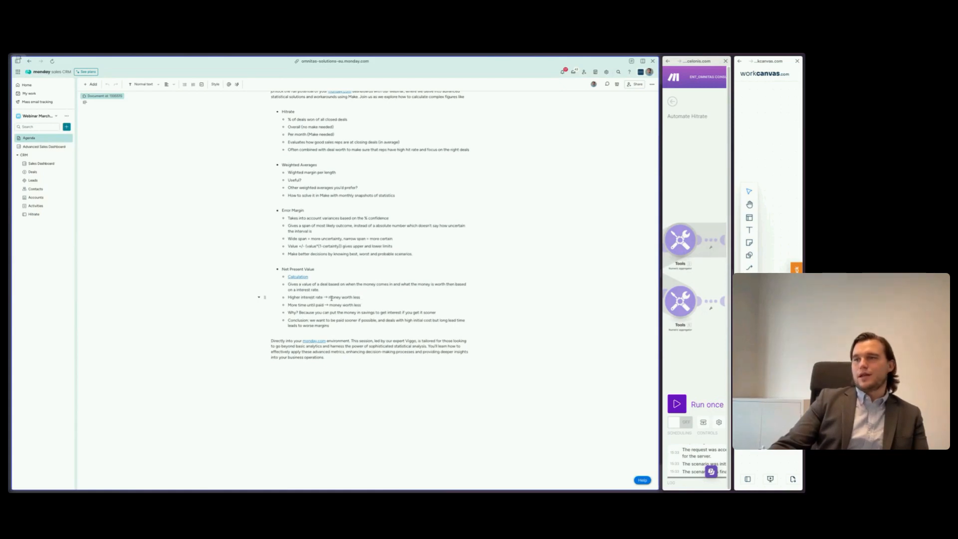
pyautogui.tripleClick(367, 299)
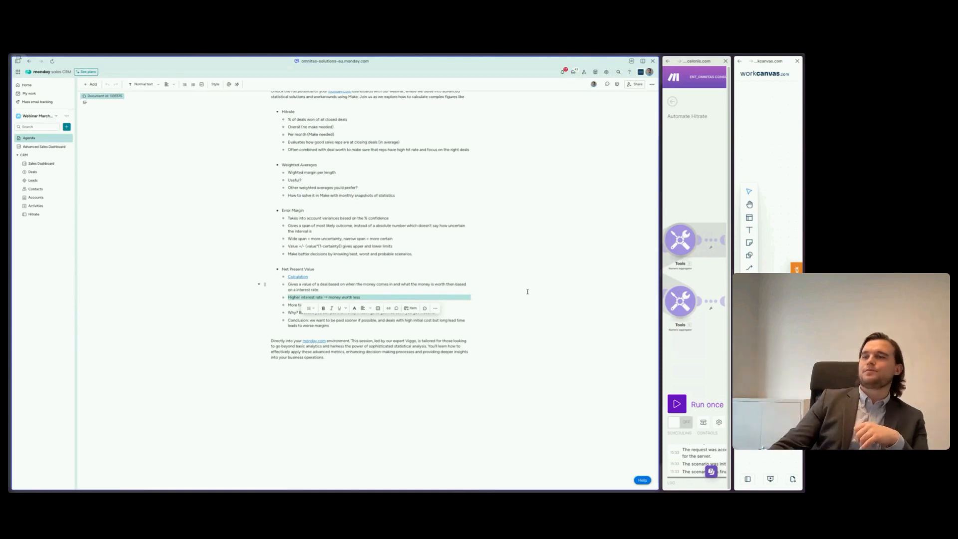
pyautogui.click(361, 346)
pyautogui.moveTo(290, 305)
pyautogui.mouseDown()
pyautogui.moveTo(363, 303)
pyautogui.moveTo(288, 305)
pyautogui.mouseUp()
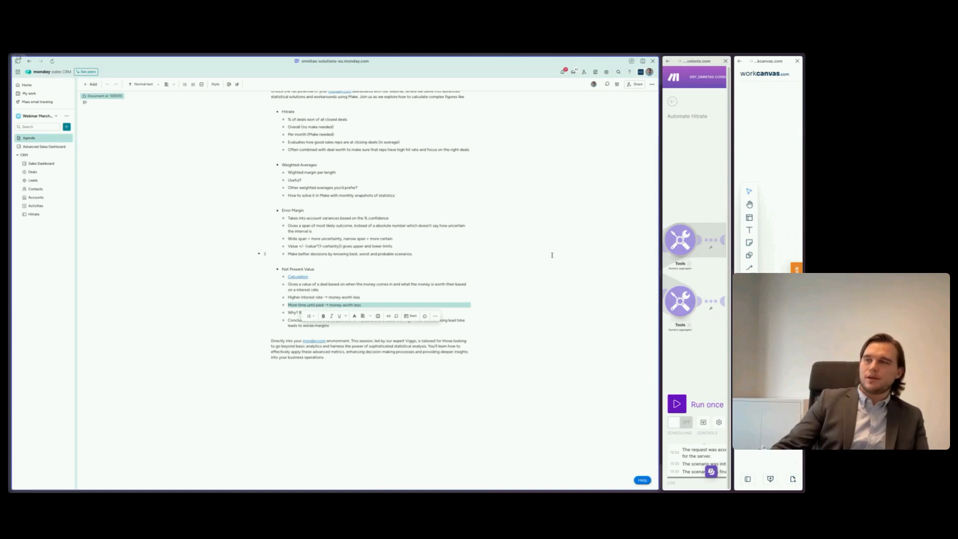
pyautogui.click(514, 312)
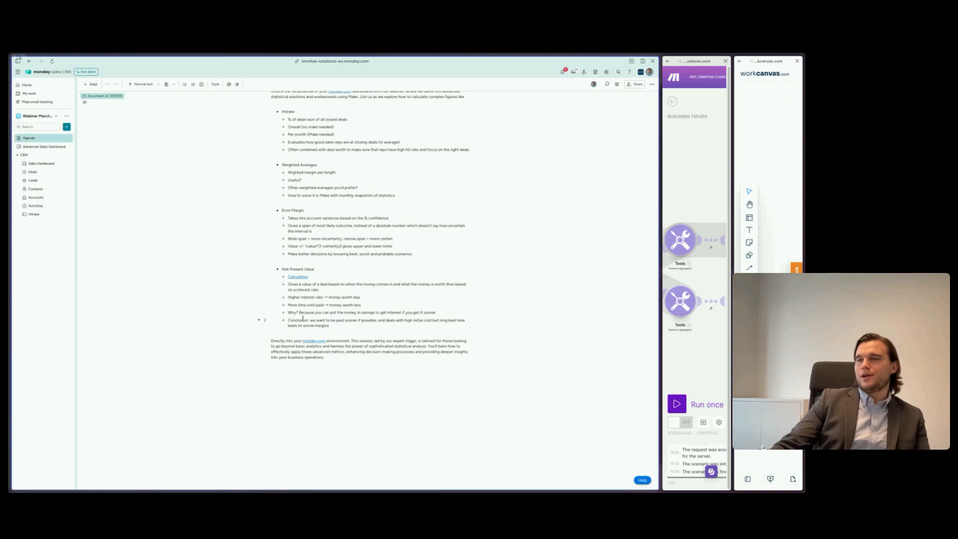
# Highlight the paid-sooner and "high initial cost" phrases in the Net Present Value conclusion, and return to the start of the Agenda
pyautogui.moveTo(309, 321); pyautogui.dragTo(380, 321)
pyautogui.click(381, 321)
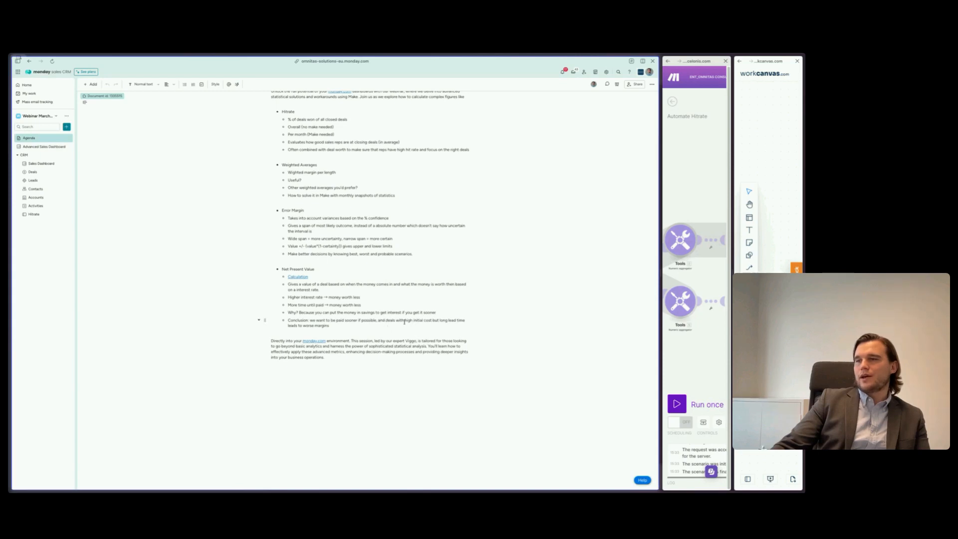
pyautogui.moveTo(404, 322); pyautogui.dragTo(431, 321)
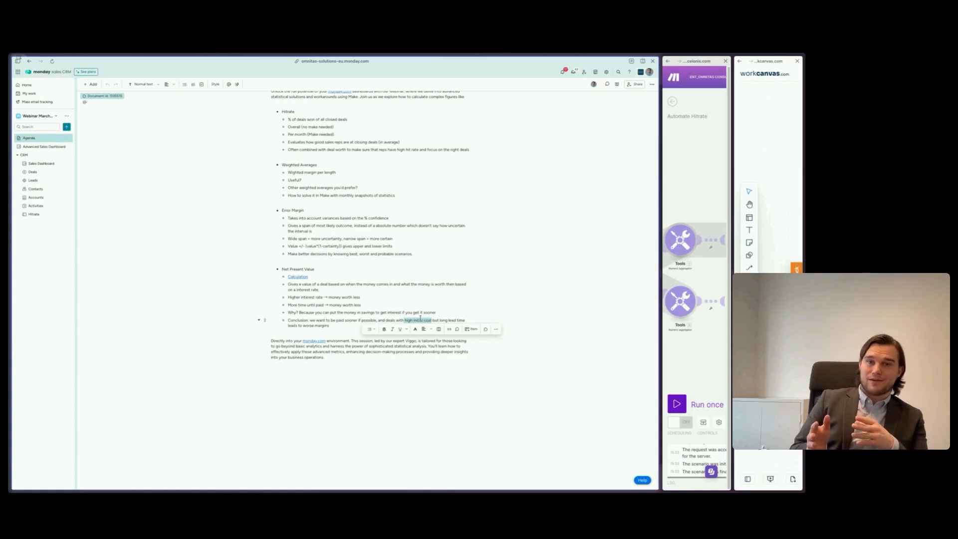
pyautogui.click(445, 320)
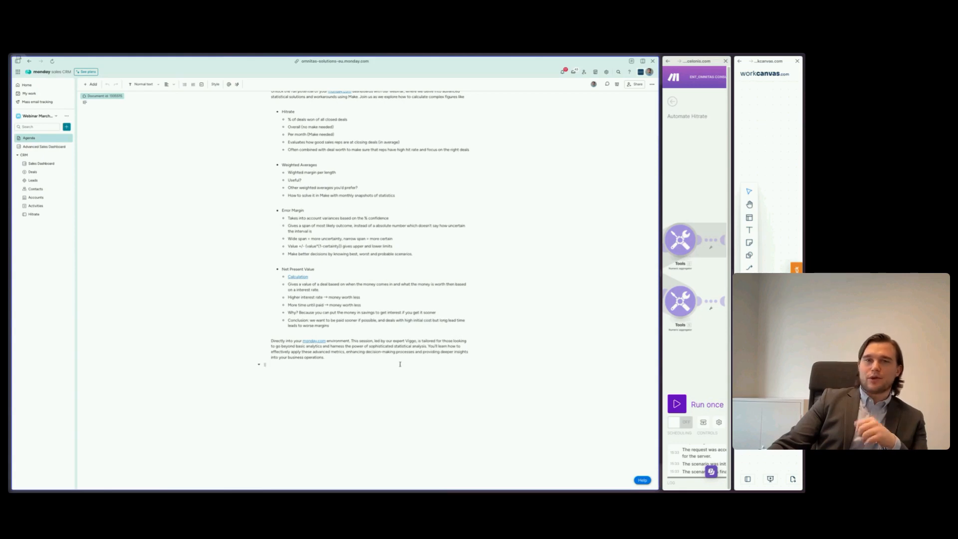
pyautogui.scroll(2, 446, 395)
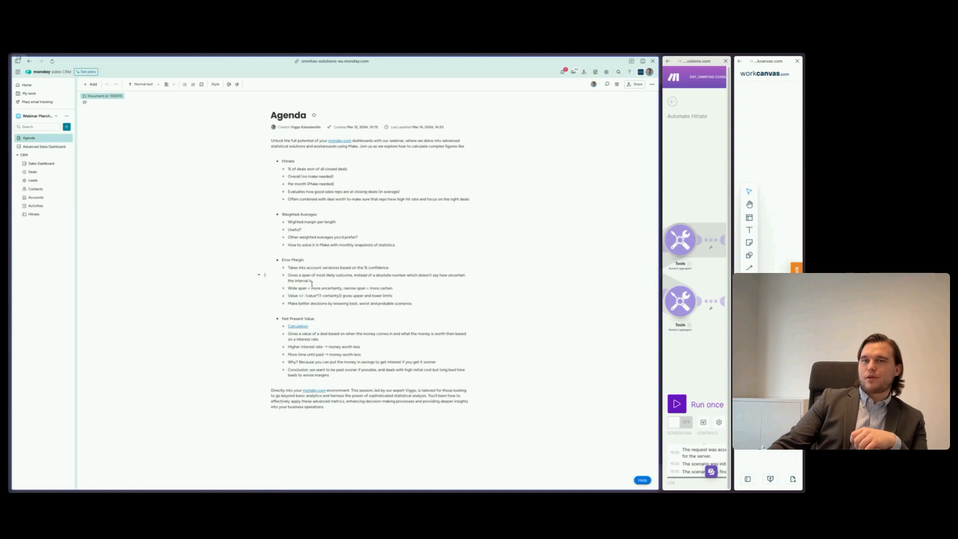
pyautogui.click(344, 252)
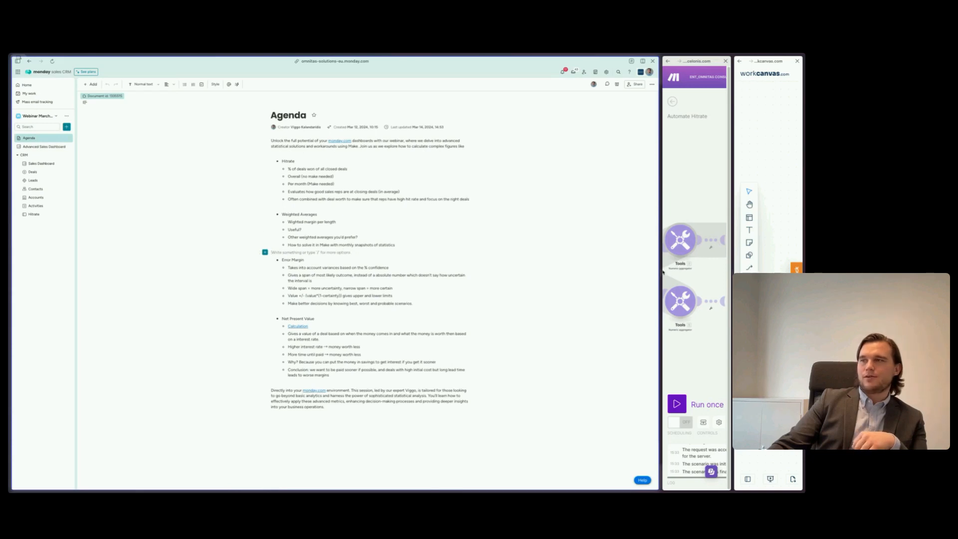
# Examine the upper branch's text aggregator settings and the Flow Control modules in the Make scenario, resizing its split view with the Agenda
pyautogui.moveTo(664, 270); pyautogui.dragTo(253, 268)
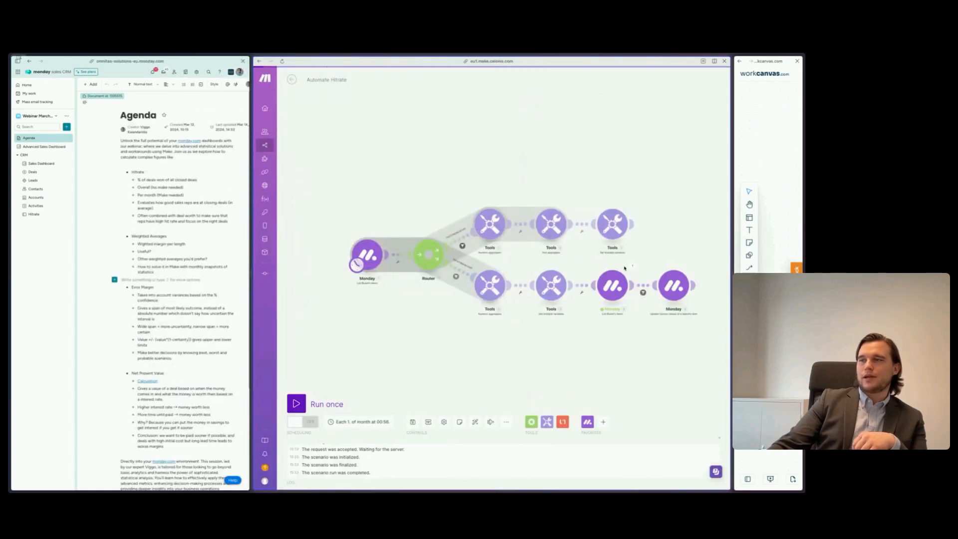
pyautogui.click(552, 228)
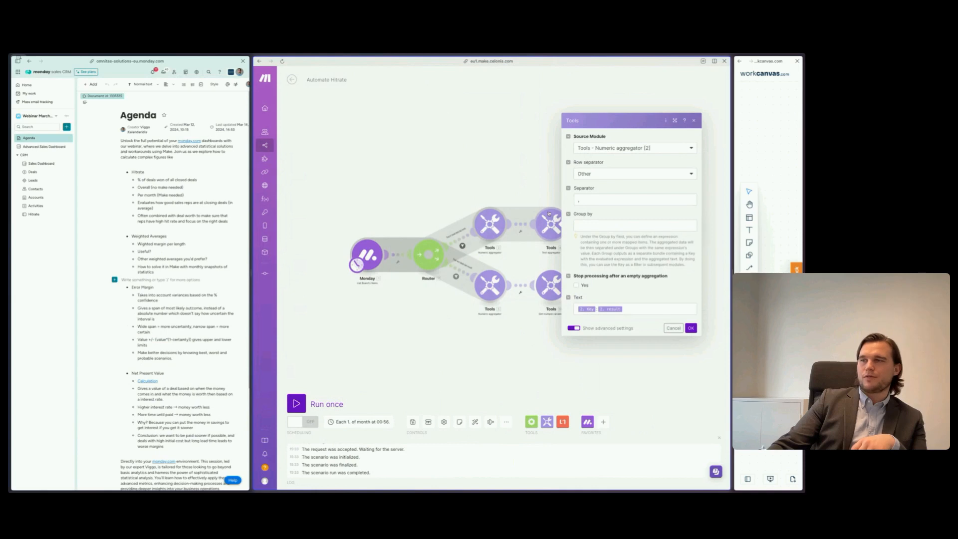
pyautogui.click(541, 181)
pyautogui.click(531, 421)
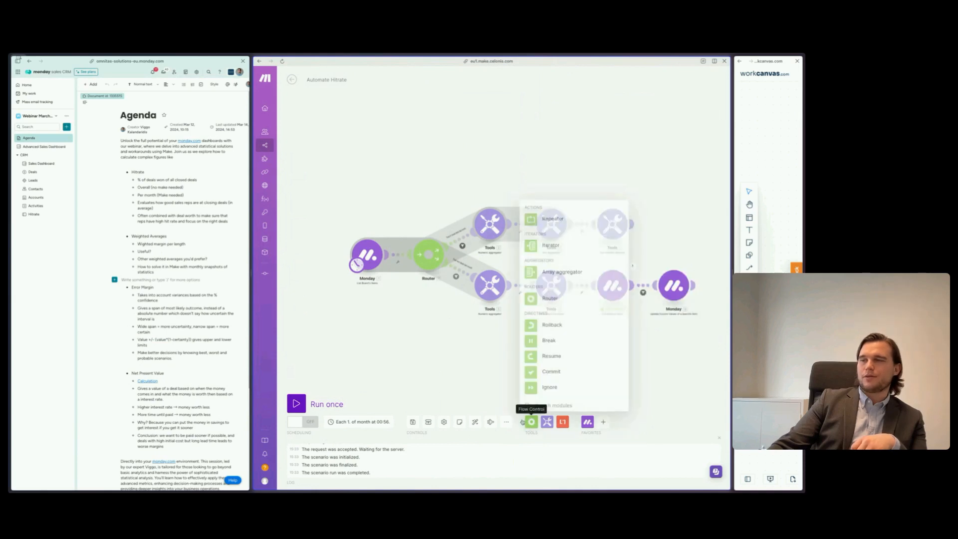
pyautogui.click(494, 354)
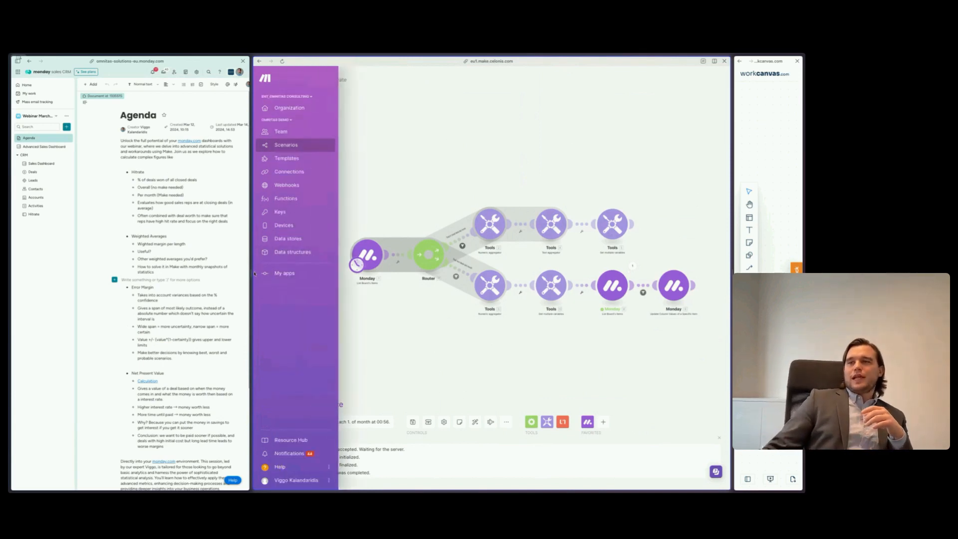
pyautogui.moveTo(254, 275); pyautogui.dragTo(412, 275)
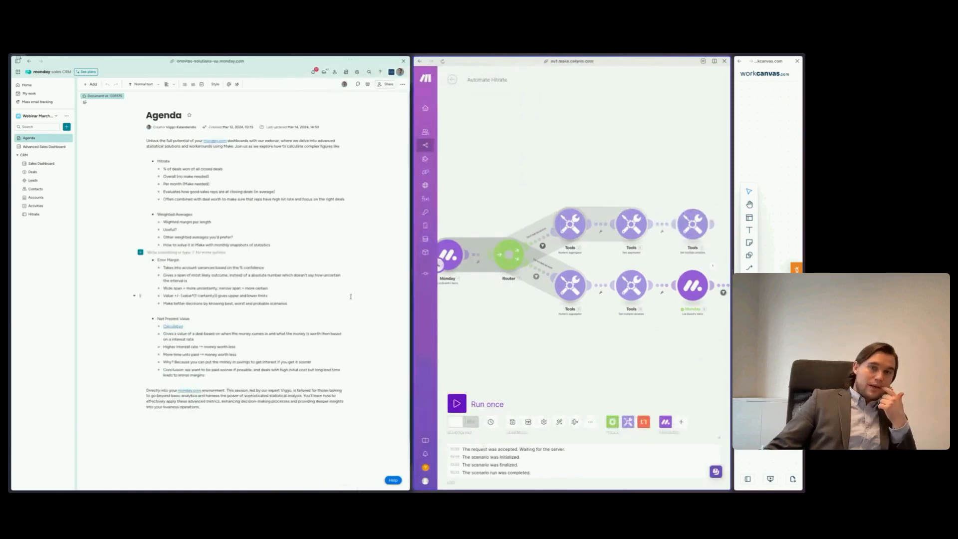